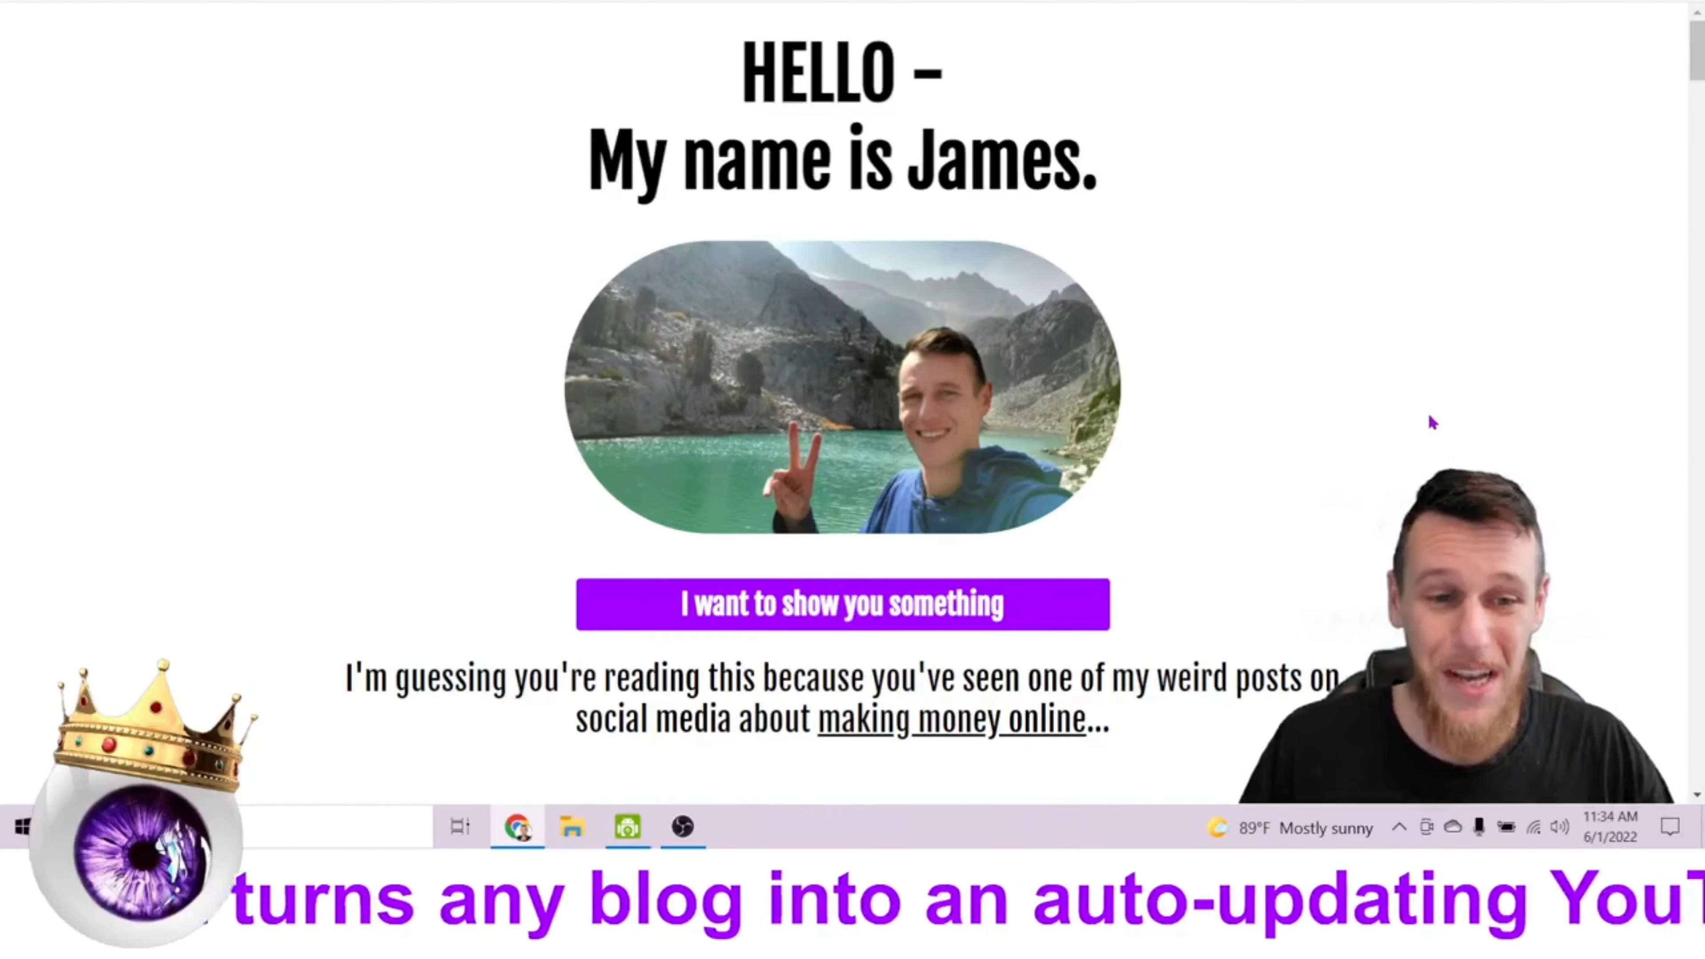
scroll(1432, 422, down, 4)
scroll(1431, 422, down, 20)
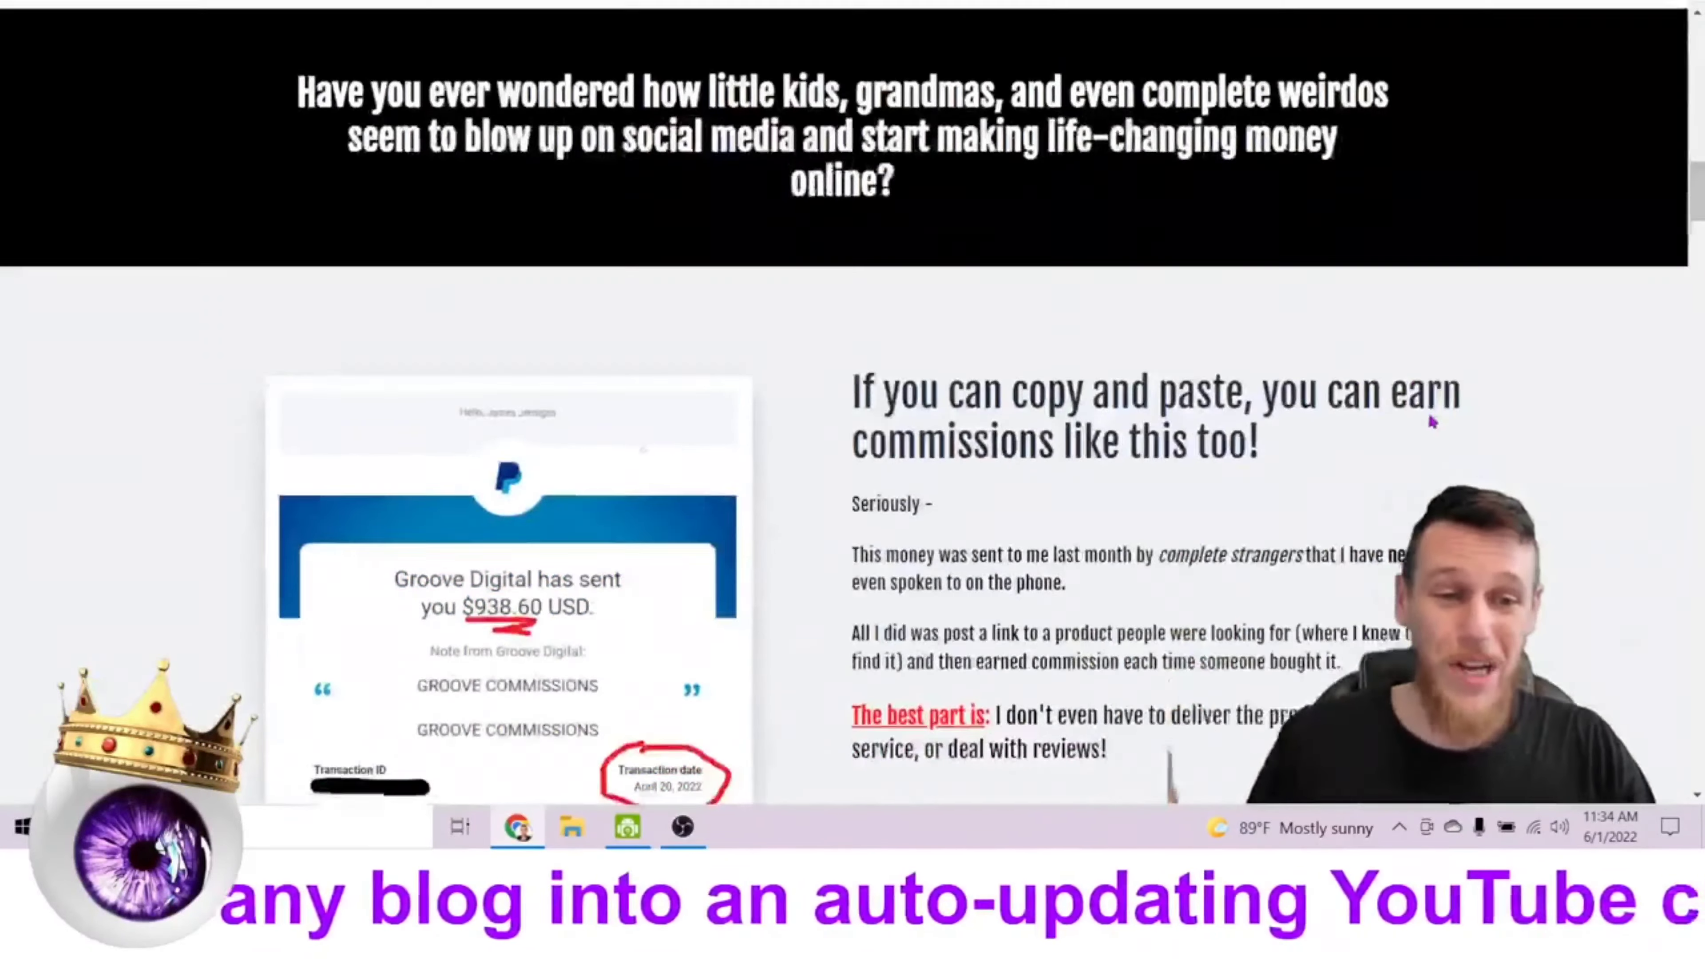
scroll(1432, 422, down, 16)
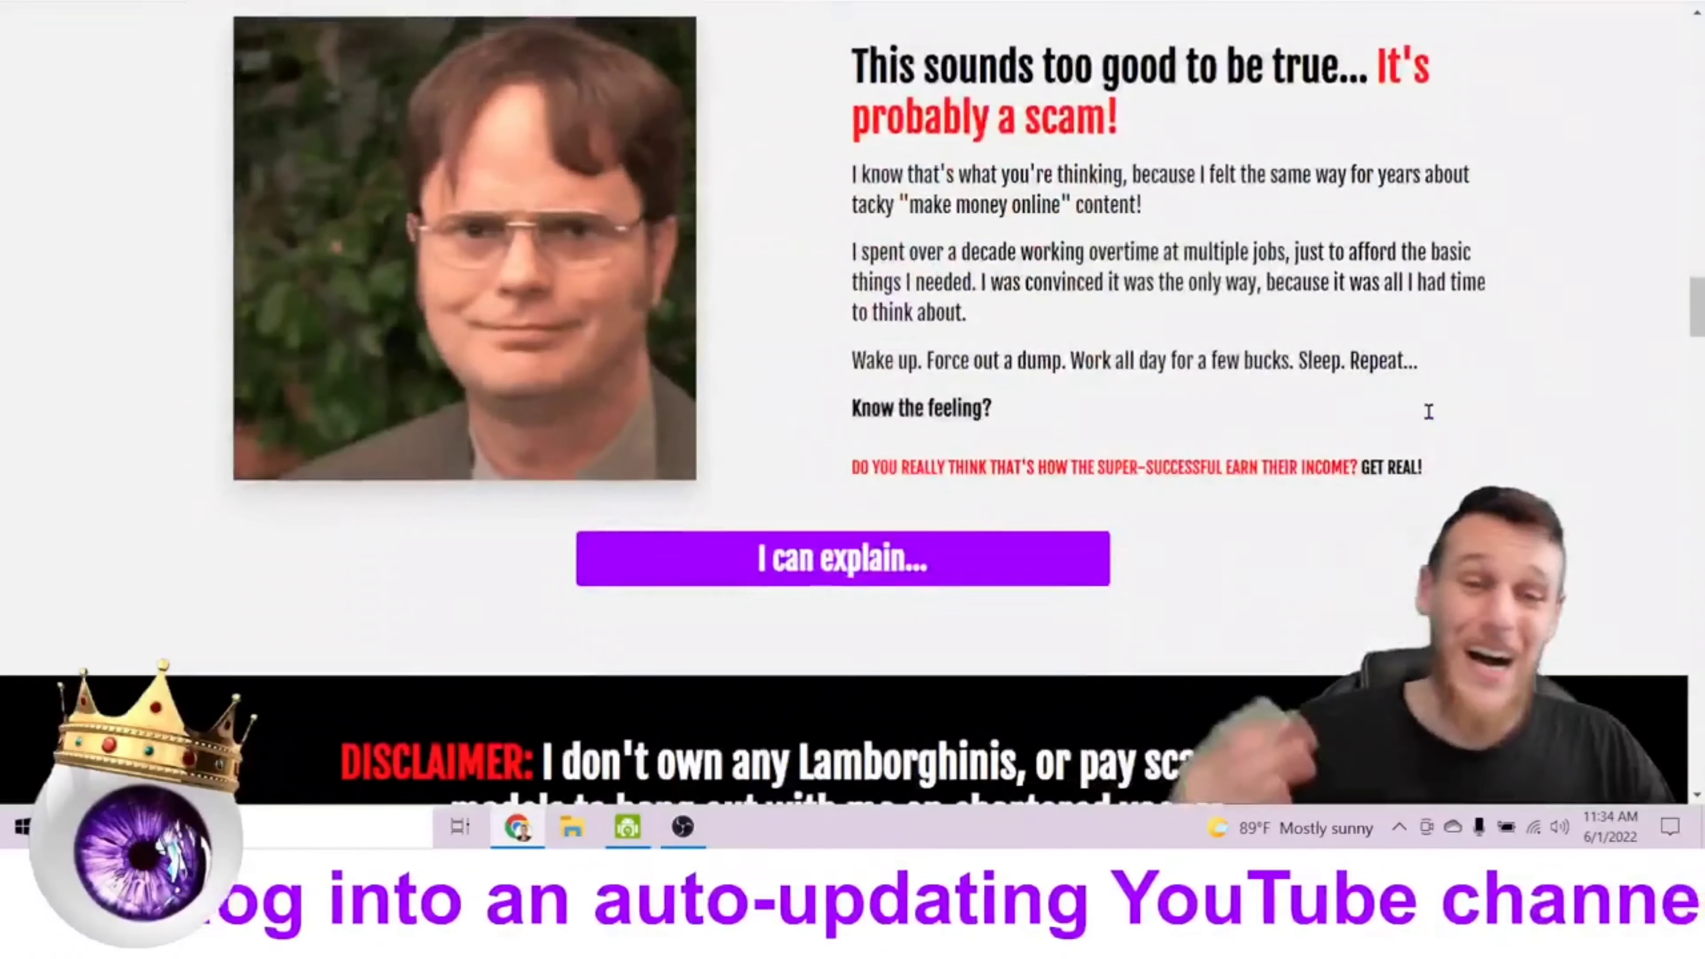
scroll(1430, 410, up, 15)
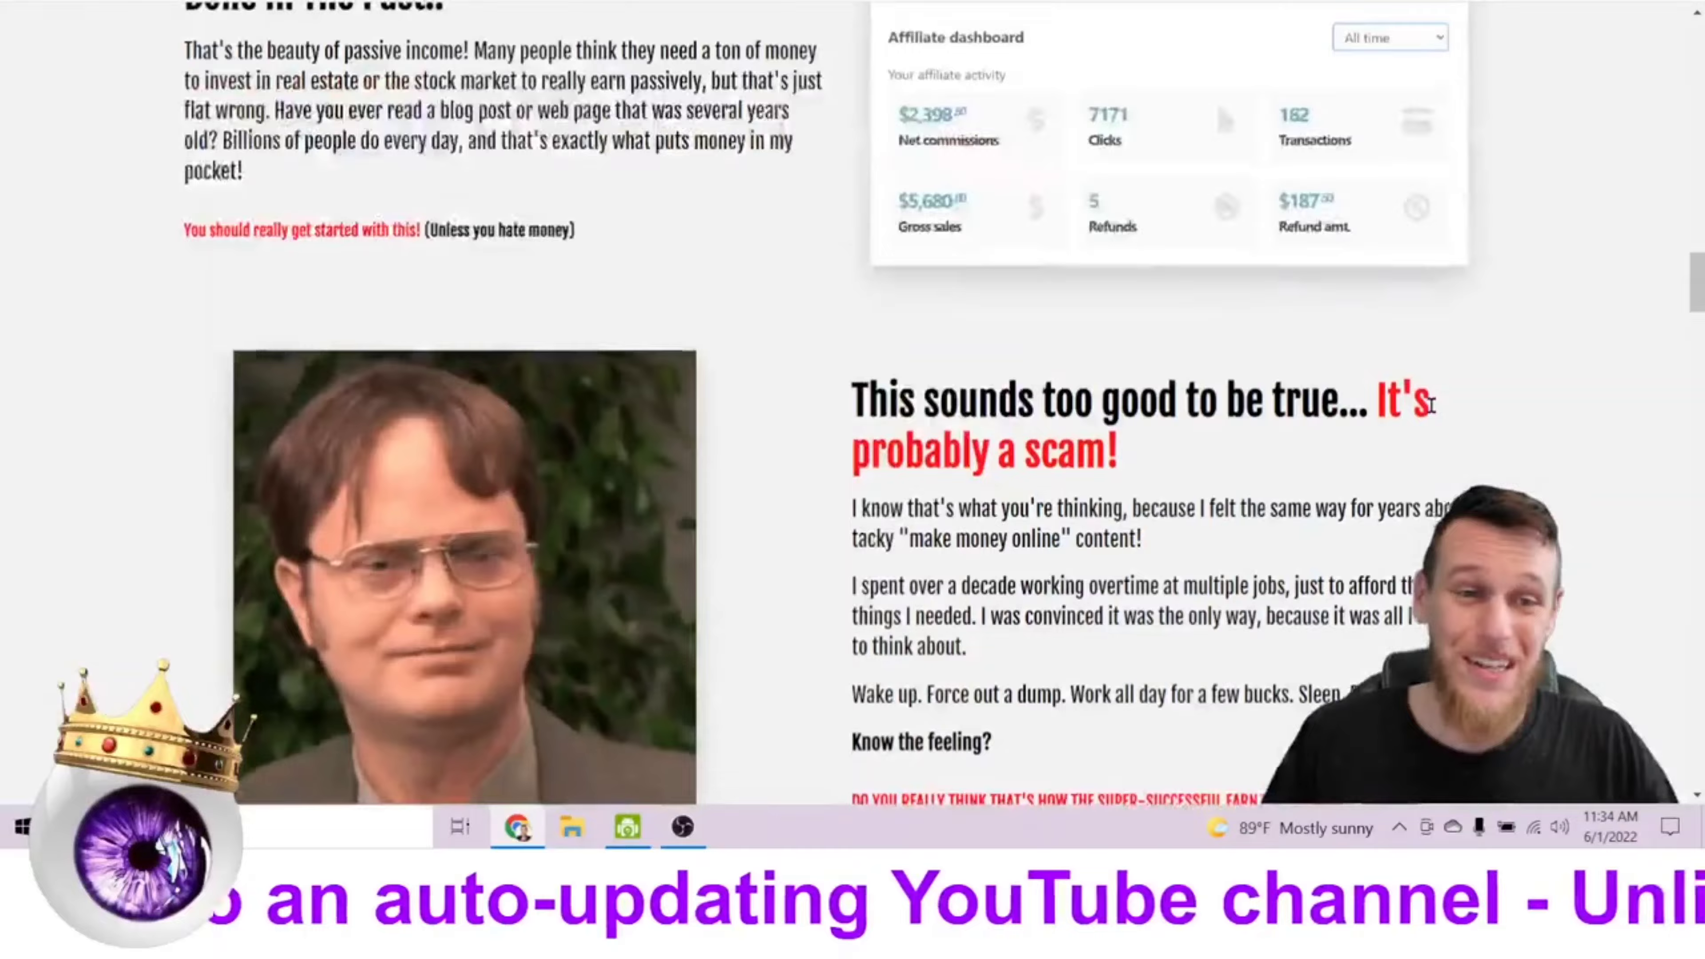
scroll(1433, 409, up, 5)
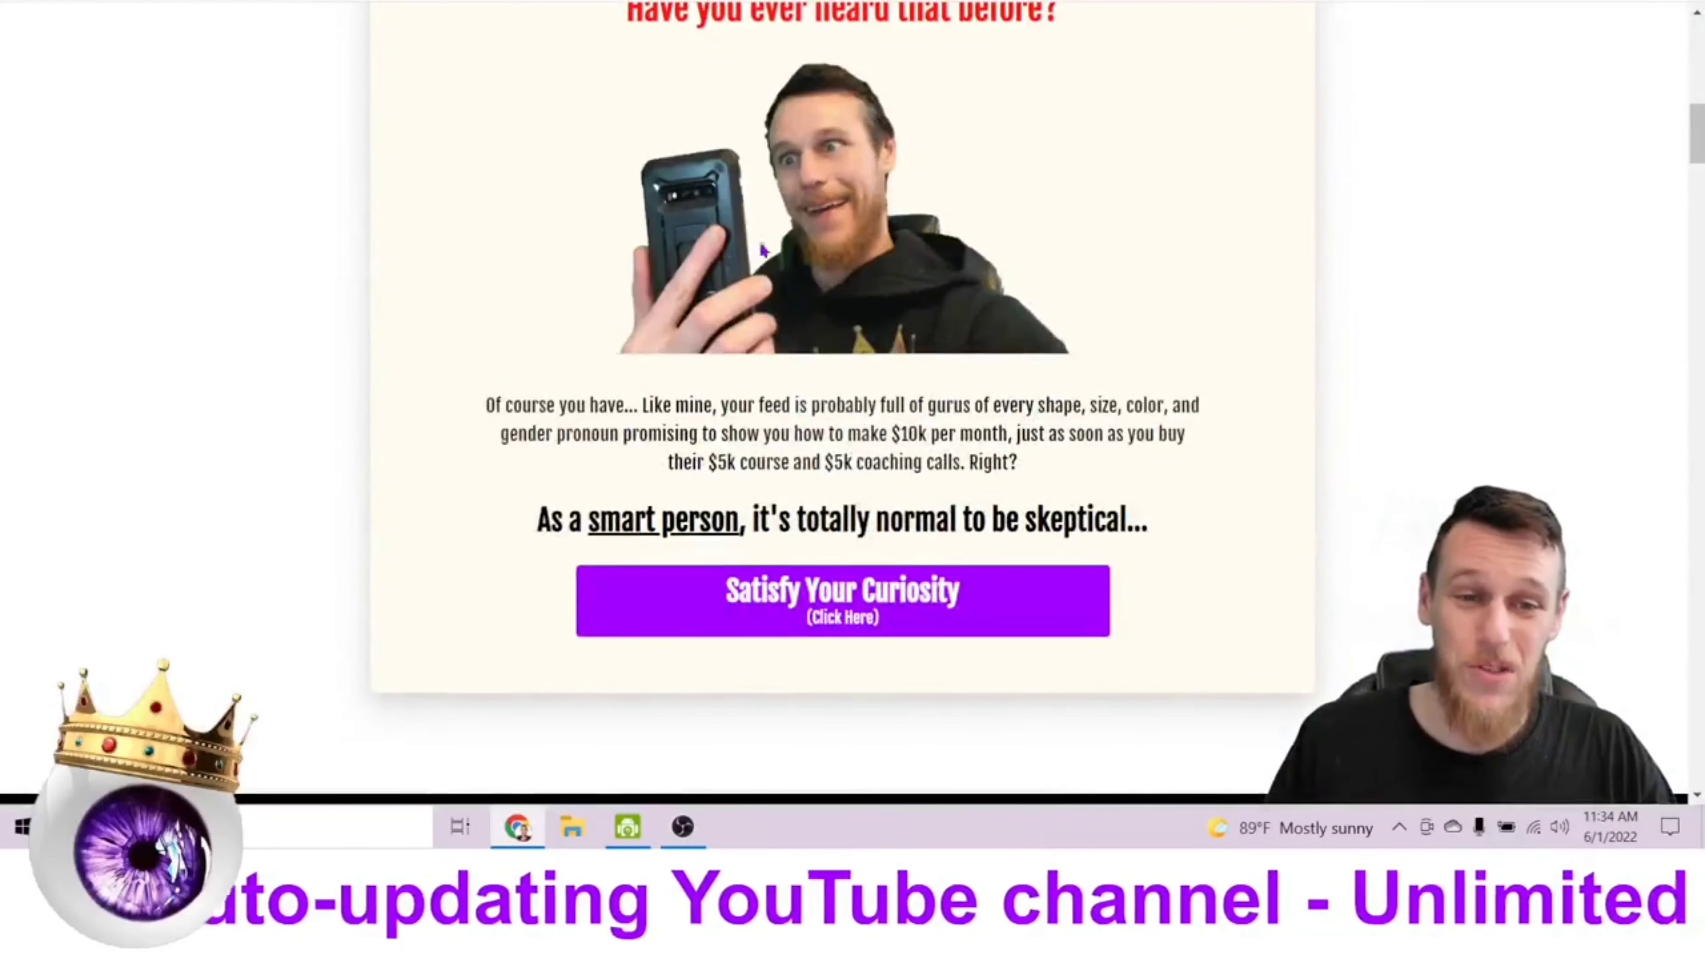
scroll(763, 251, down, 20)
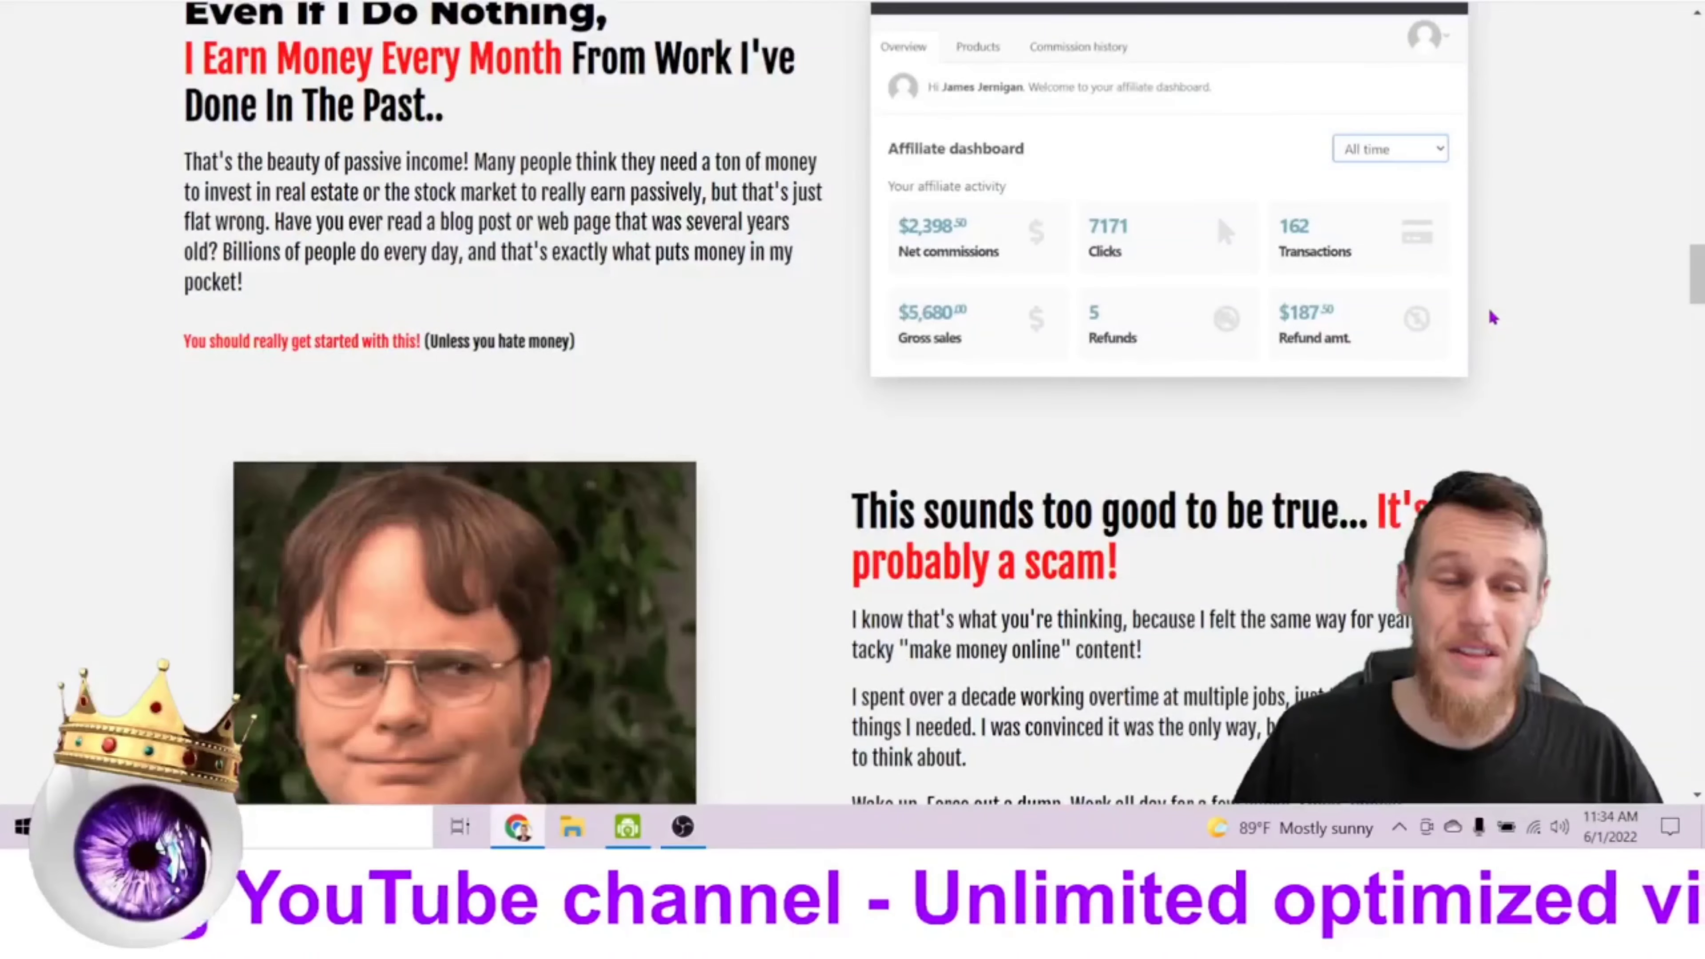
scroll(1492, 317, down, 15)
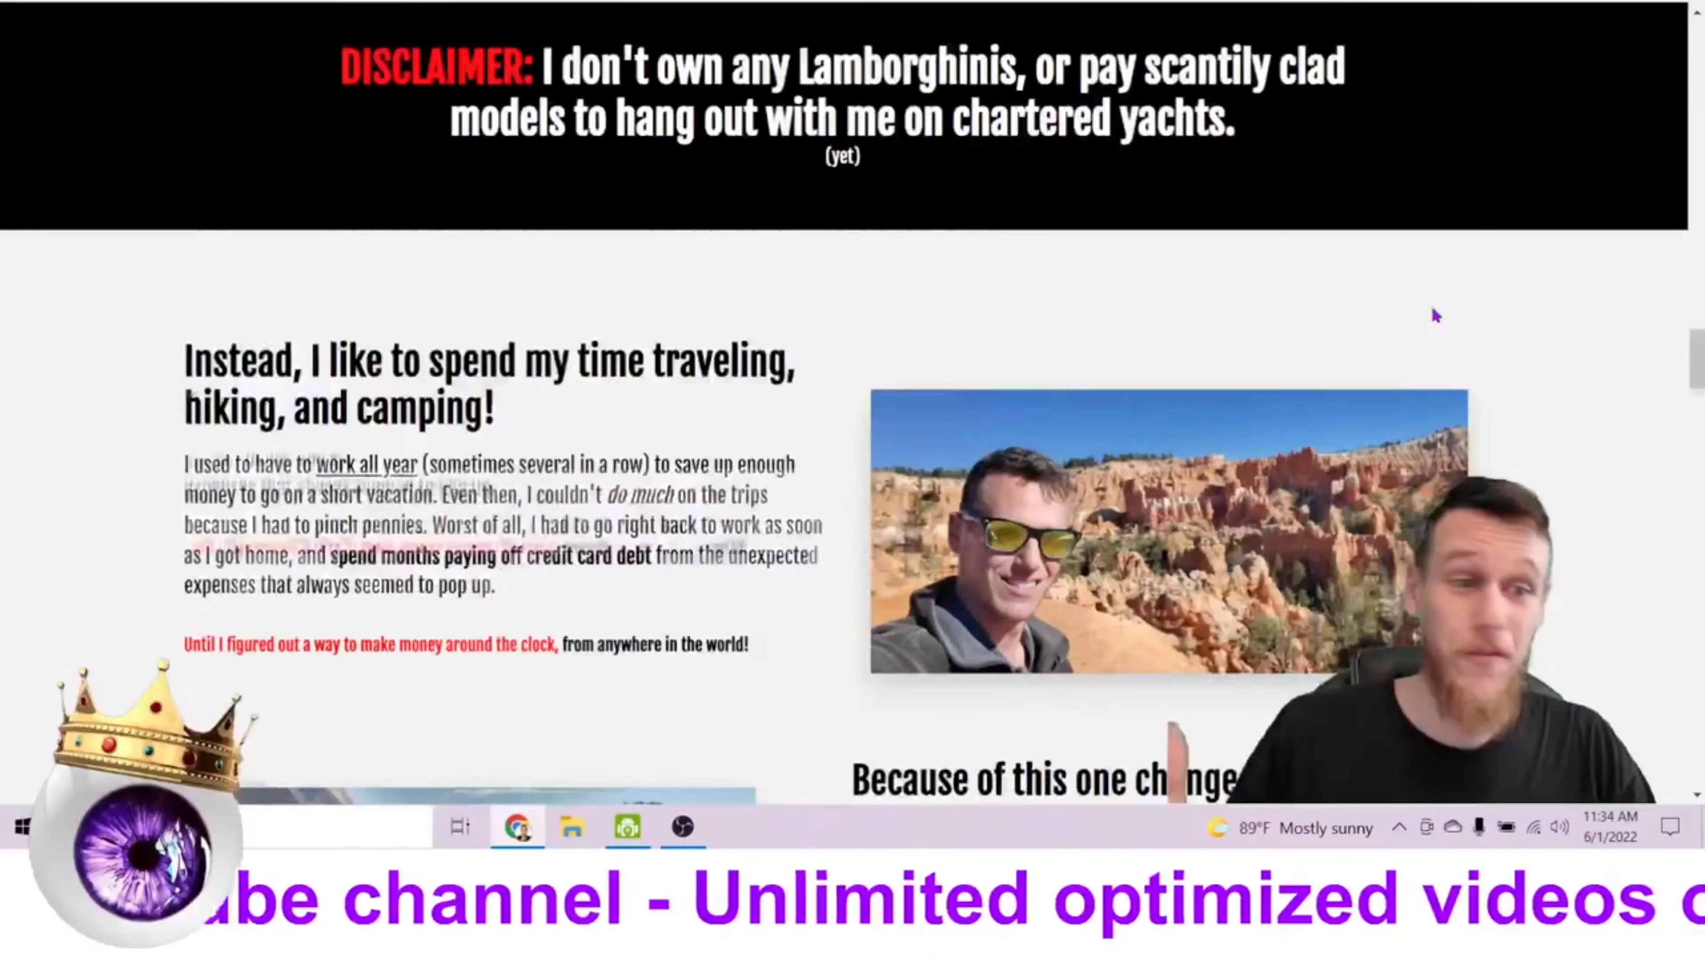
scroll(1434, 316, down, 7)
scroll(985, 467, down, 3)
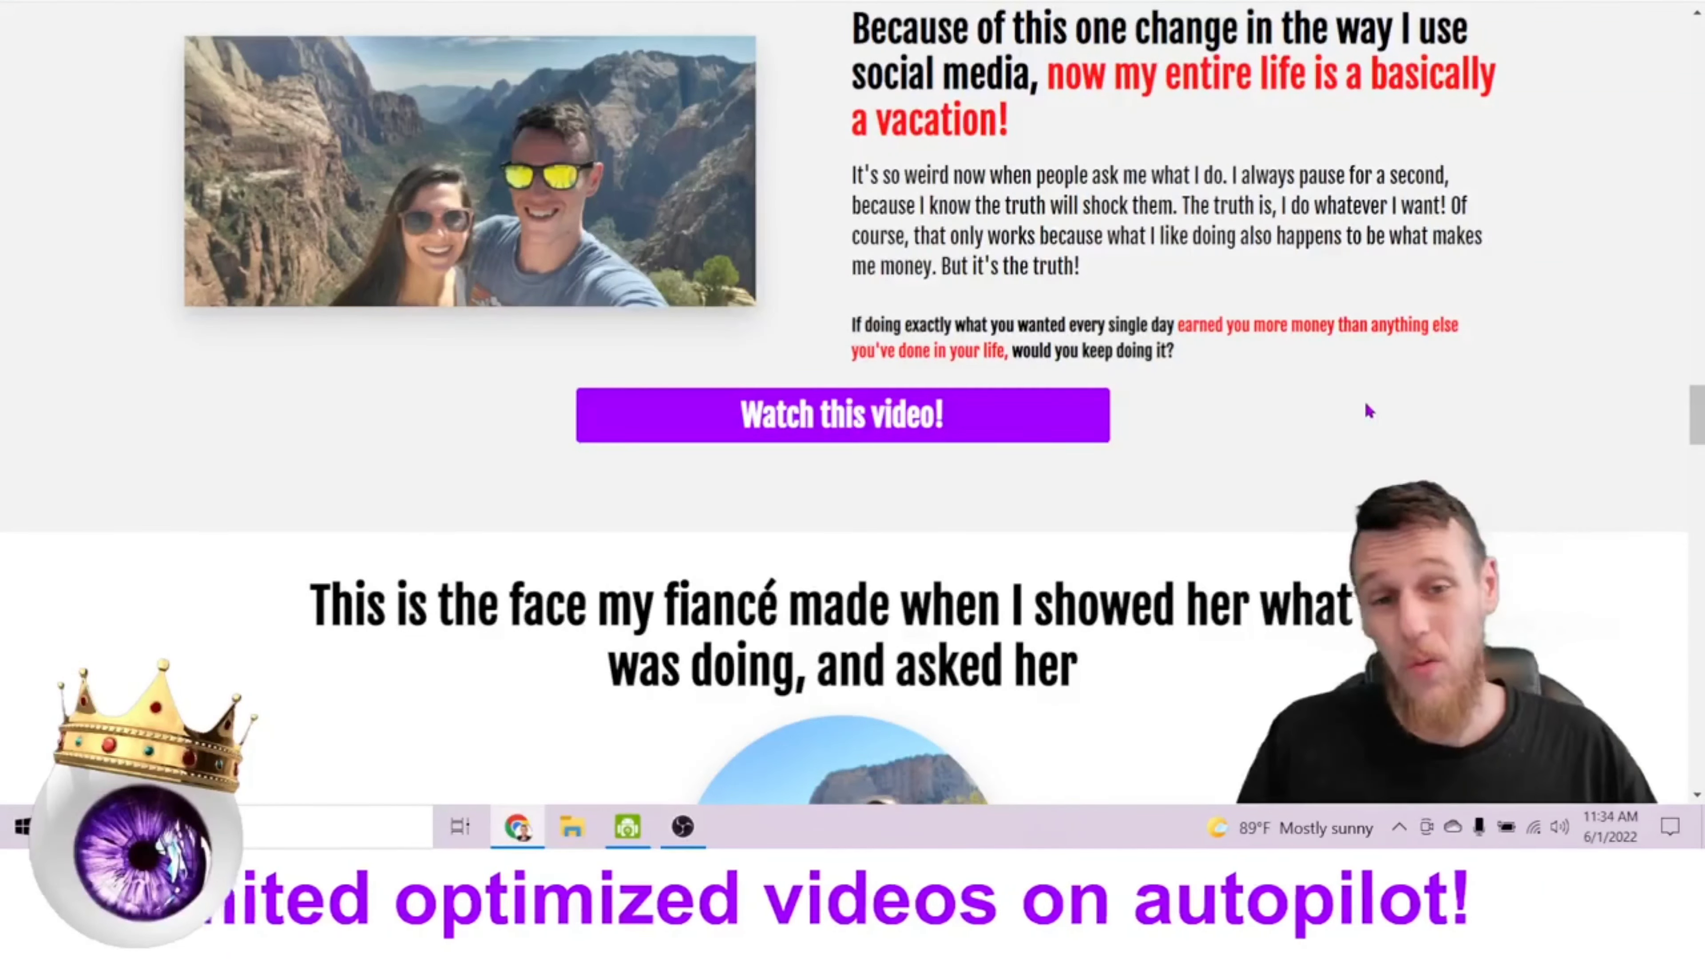
scroll(1381, 392, down, 15)
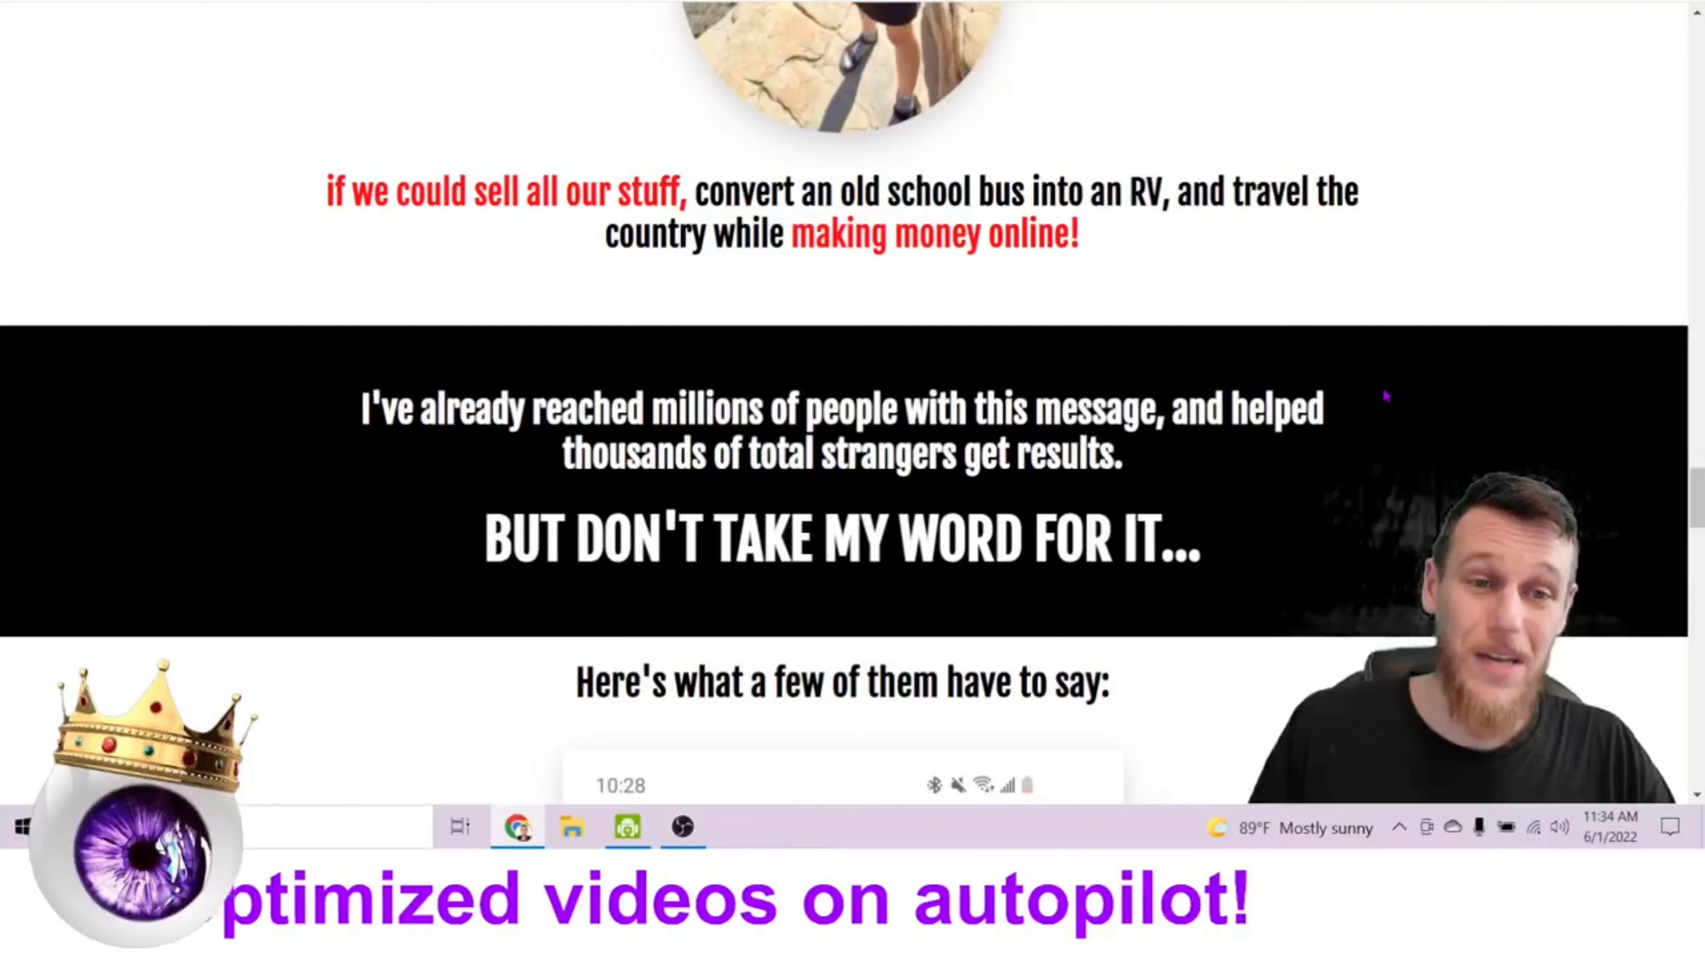
scroll(1386, 395, down, 3)
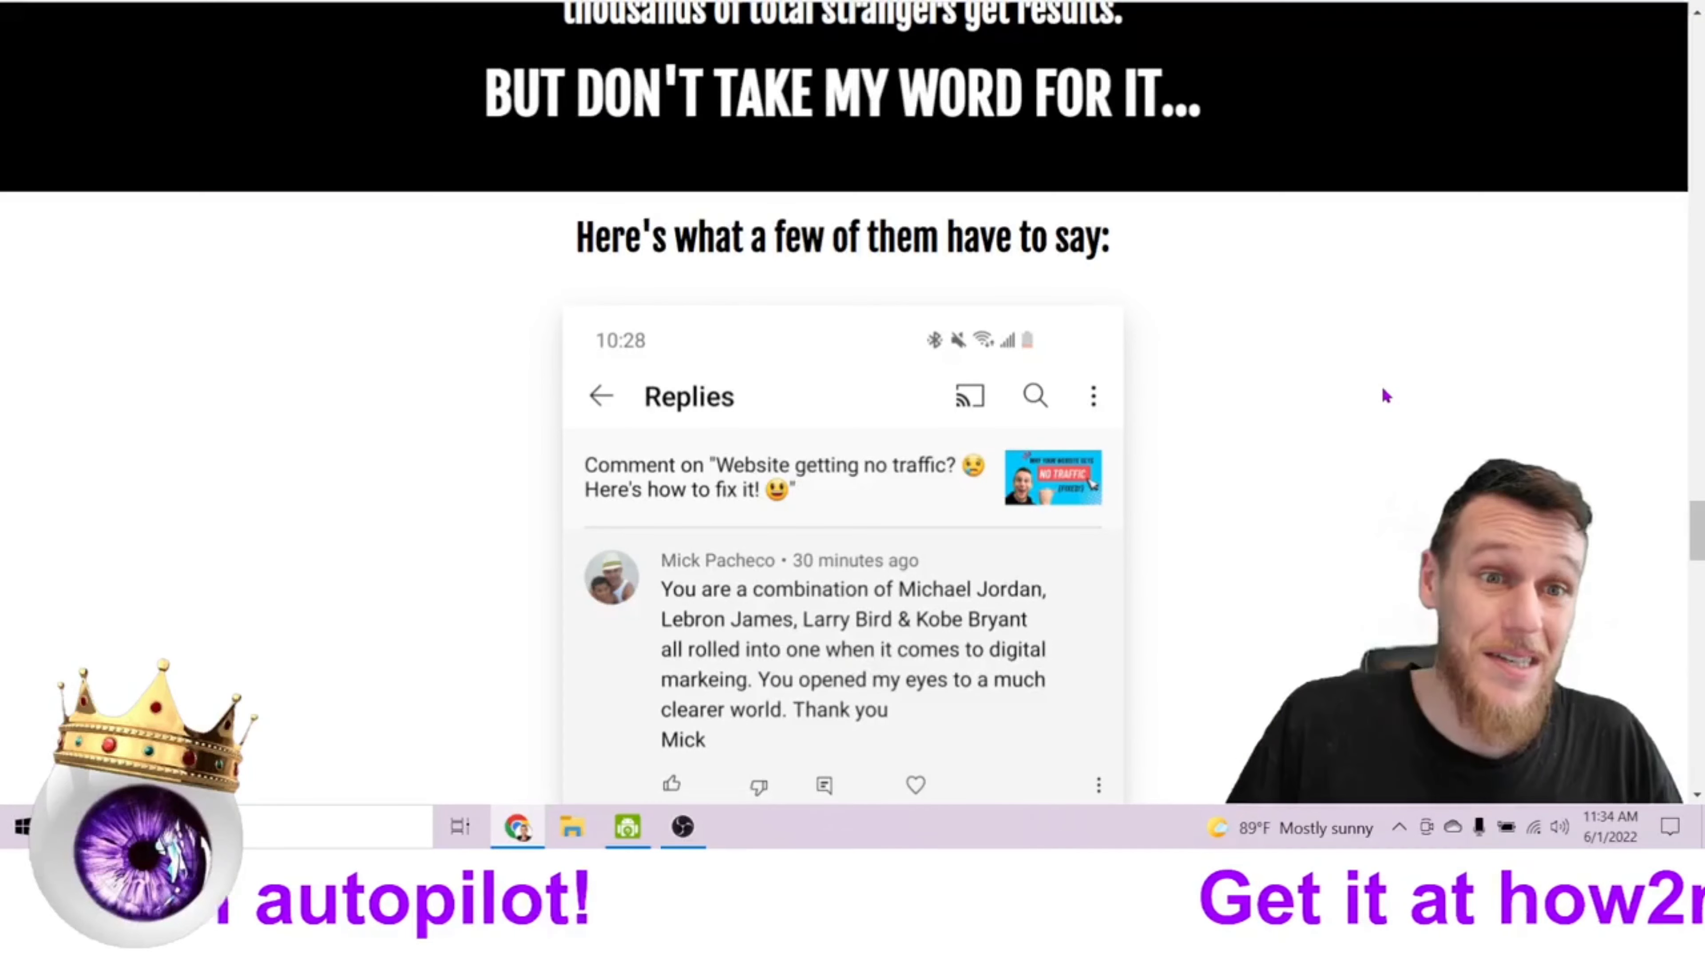
scroll(1338, 420, down, 10)
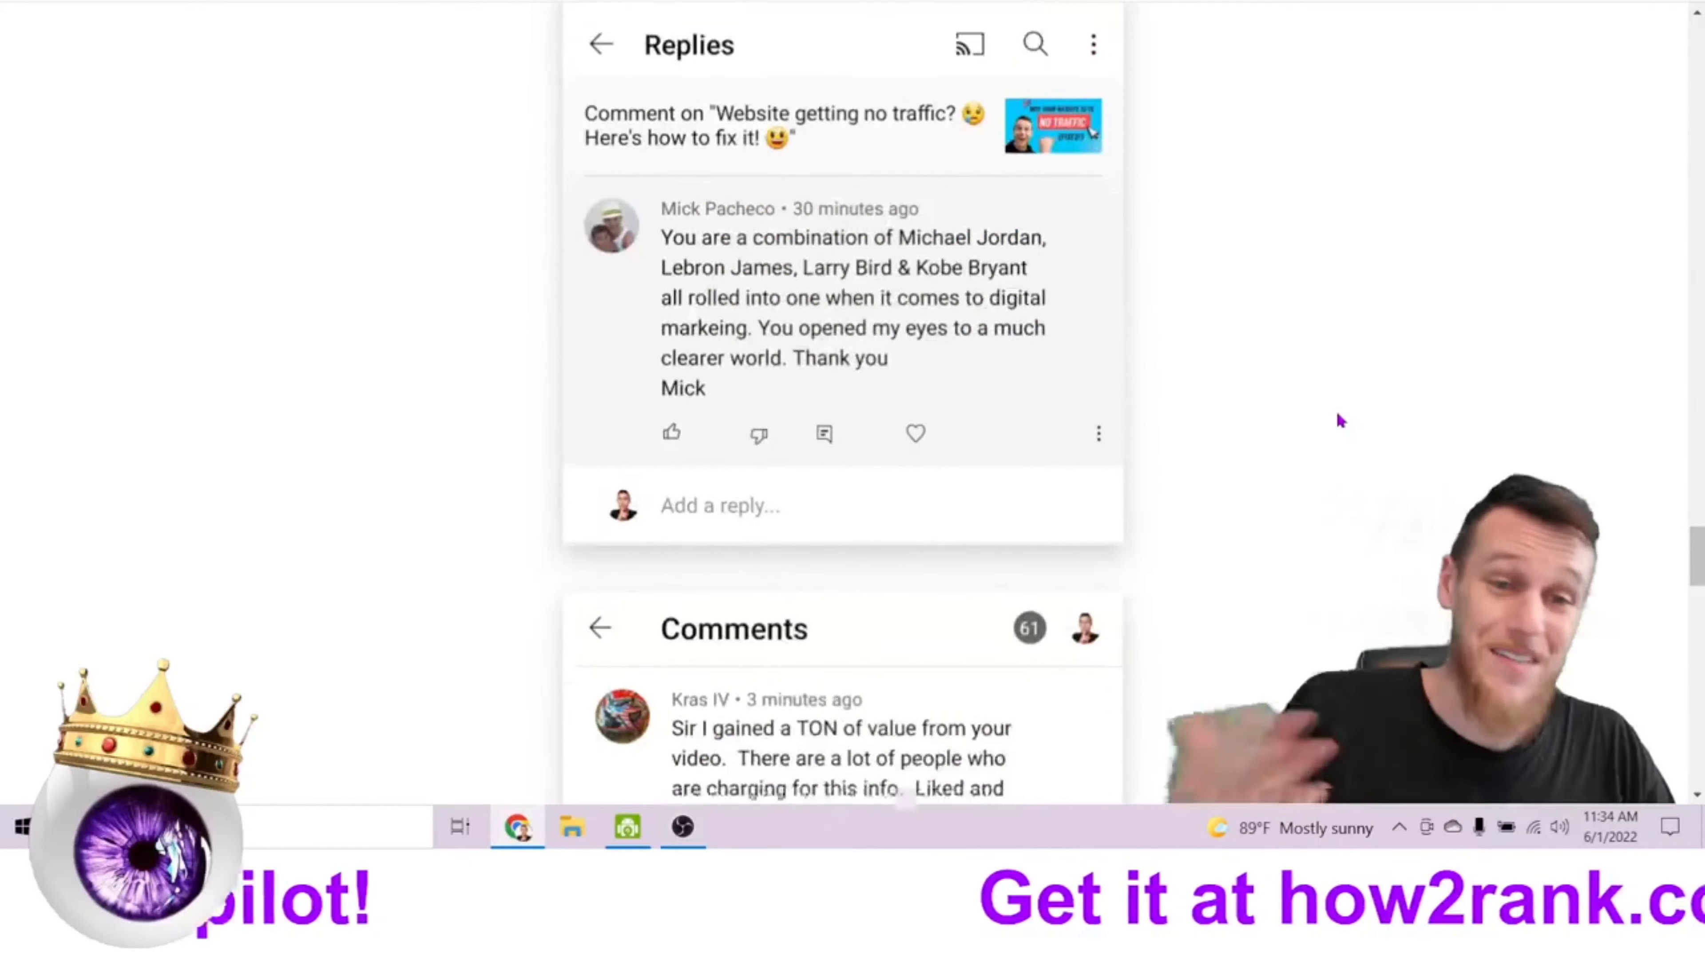
scroll(1337, 419, down, 3)
scroll(1337, 419, up, 15)
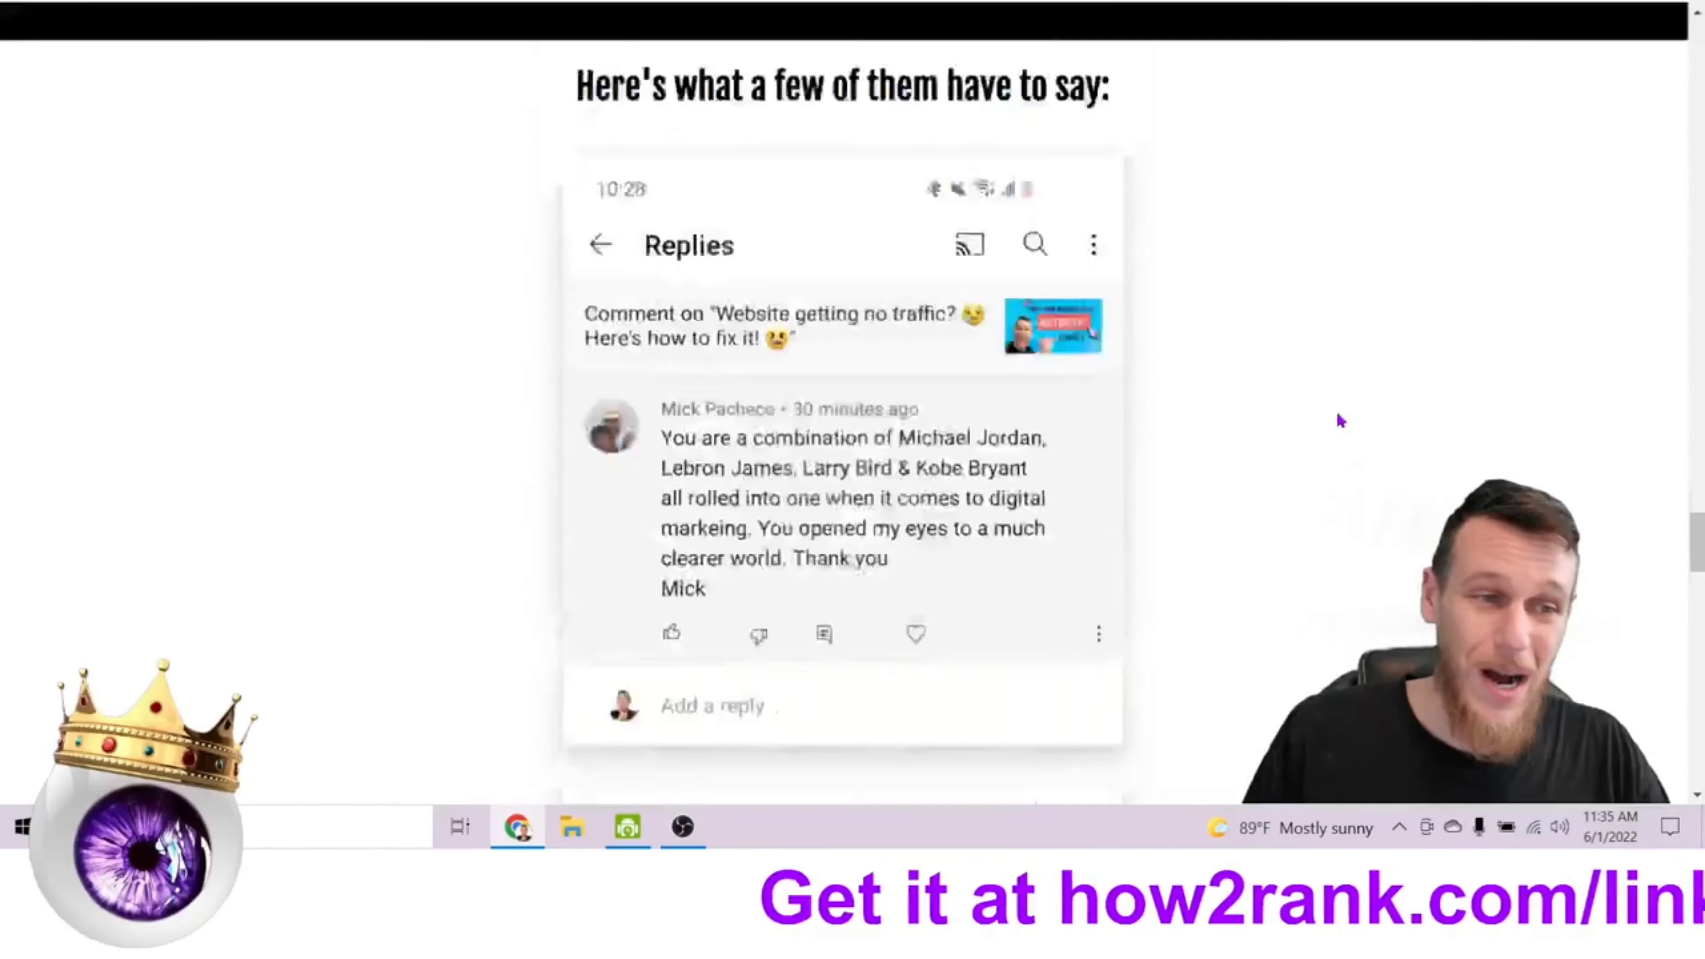
scroll(1338, 420, up, 15)
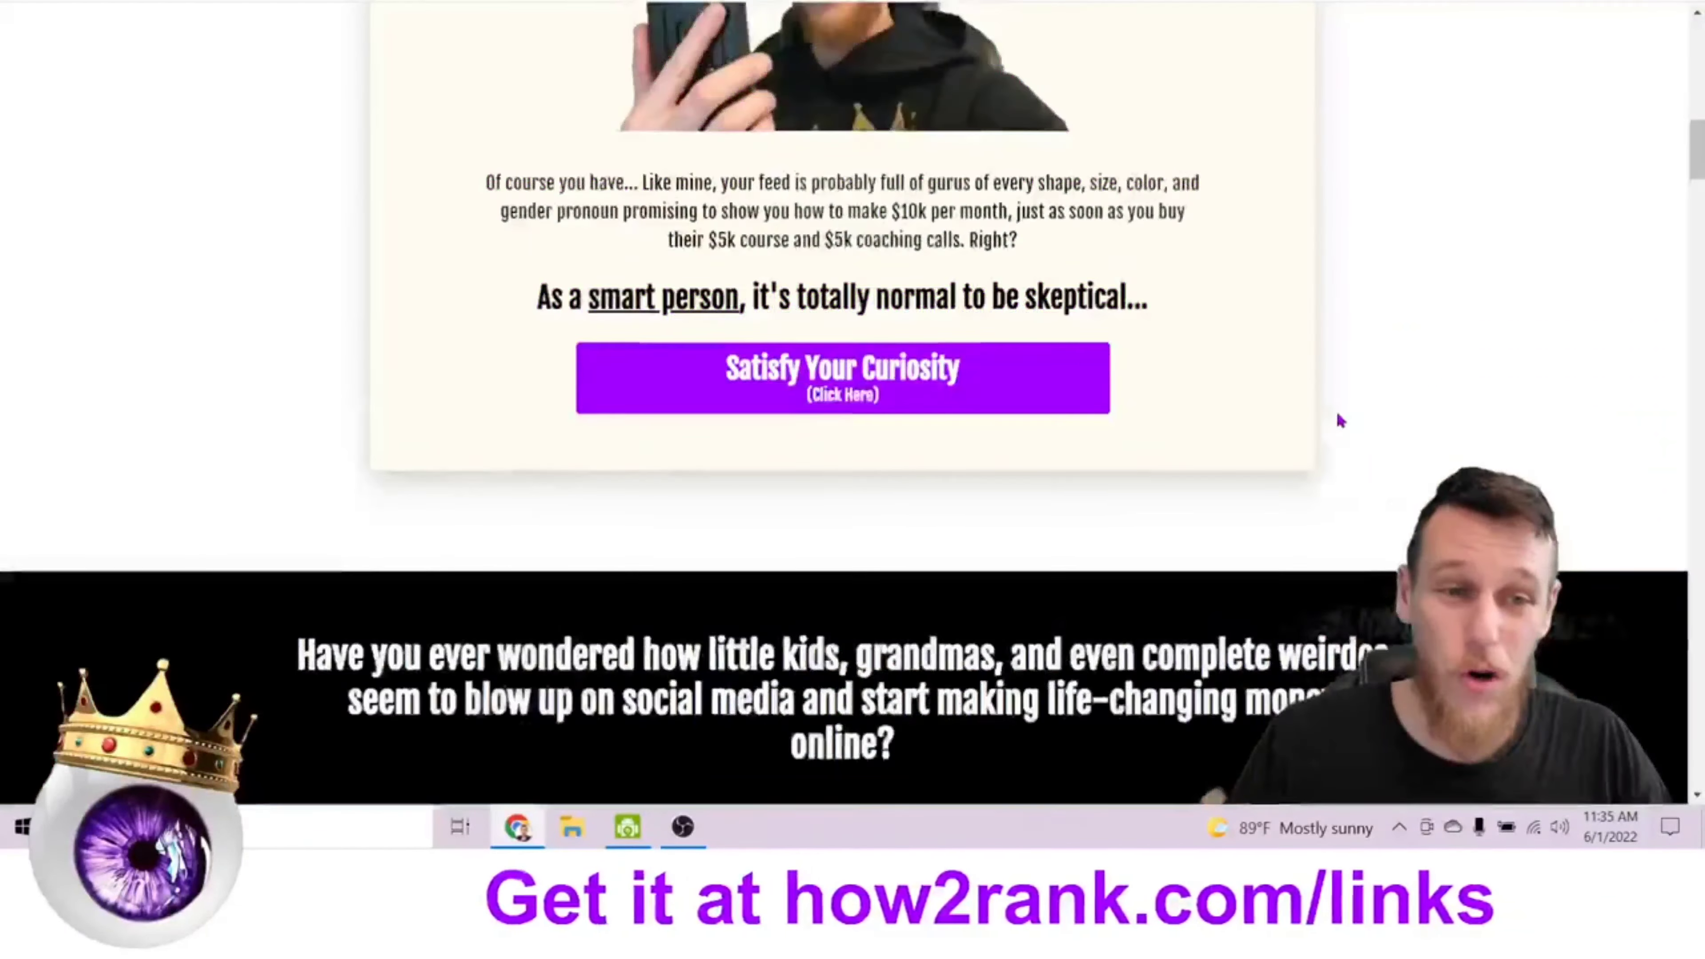
scroll(1337, 420, up, 5)
Open the Hussle Marketing blog homepage and browse its featured and recent posts
click(951, 274)
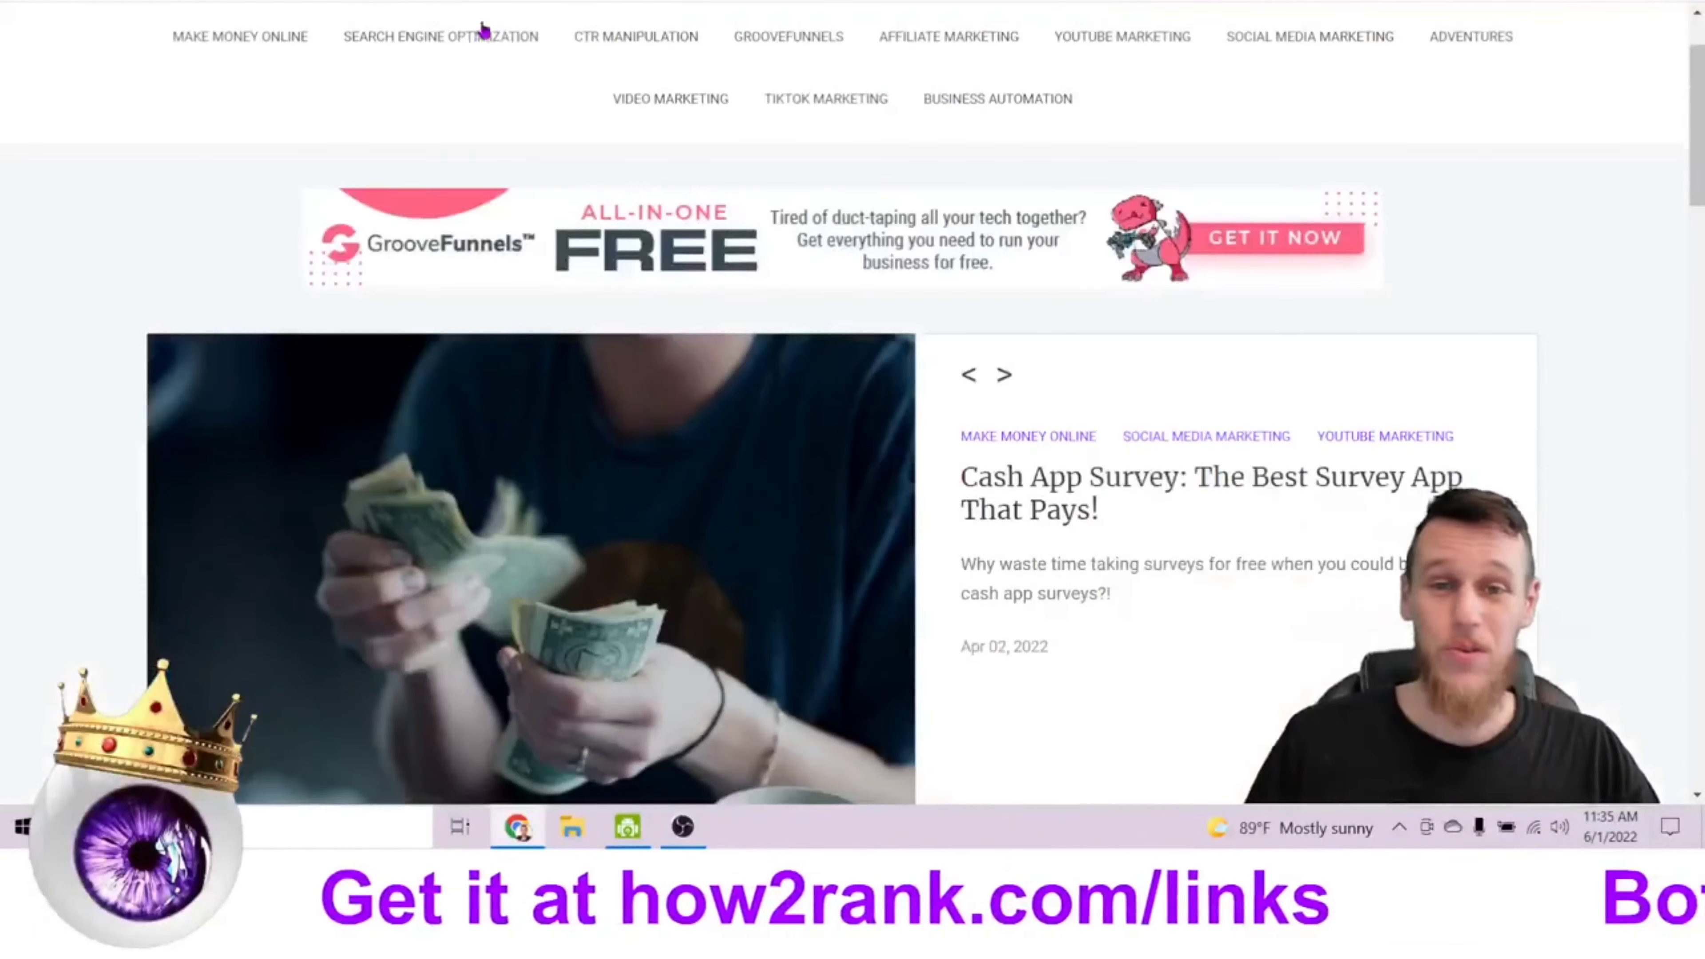
scroll(1444, 322, up, 2)
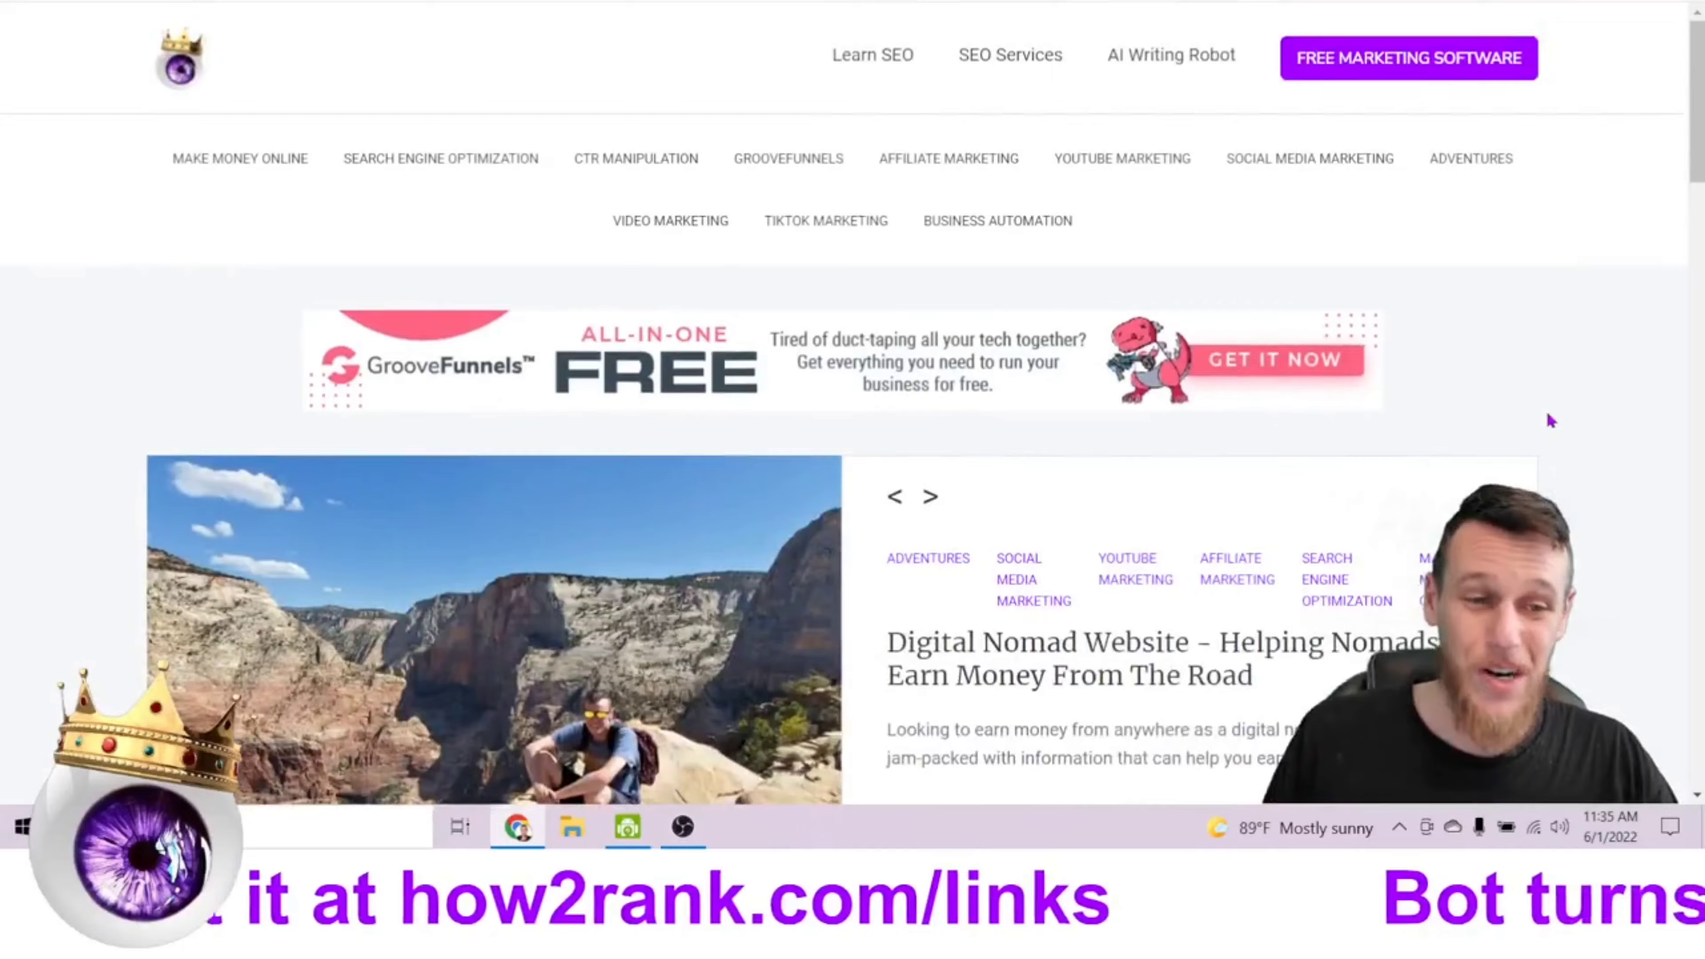
scroll(1551, 420, down, 5)
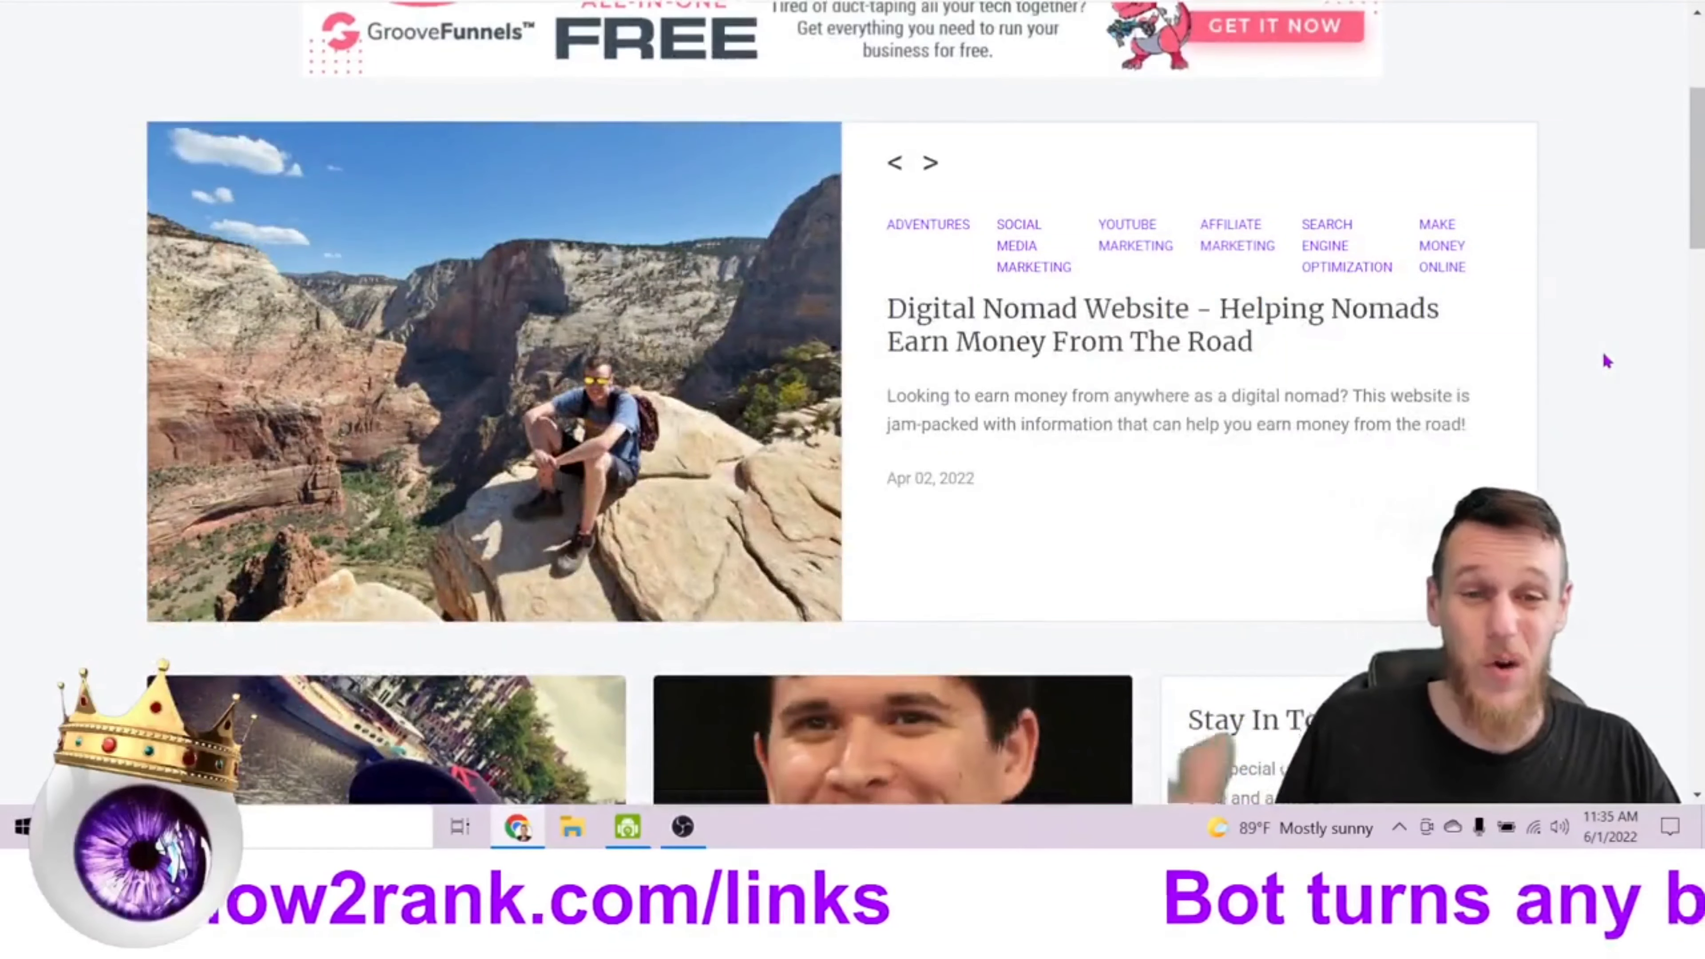
scroll(1606, 361, down, 1)
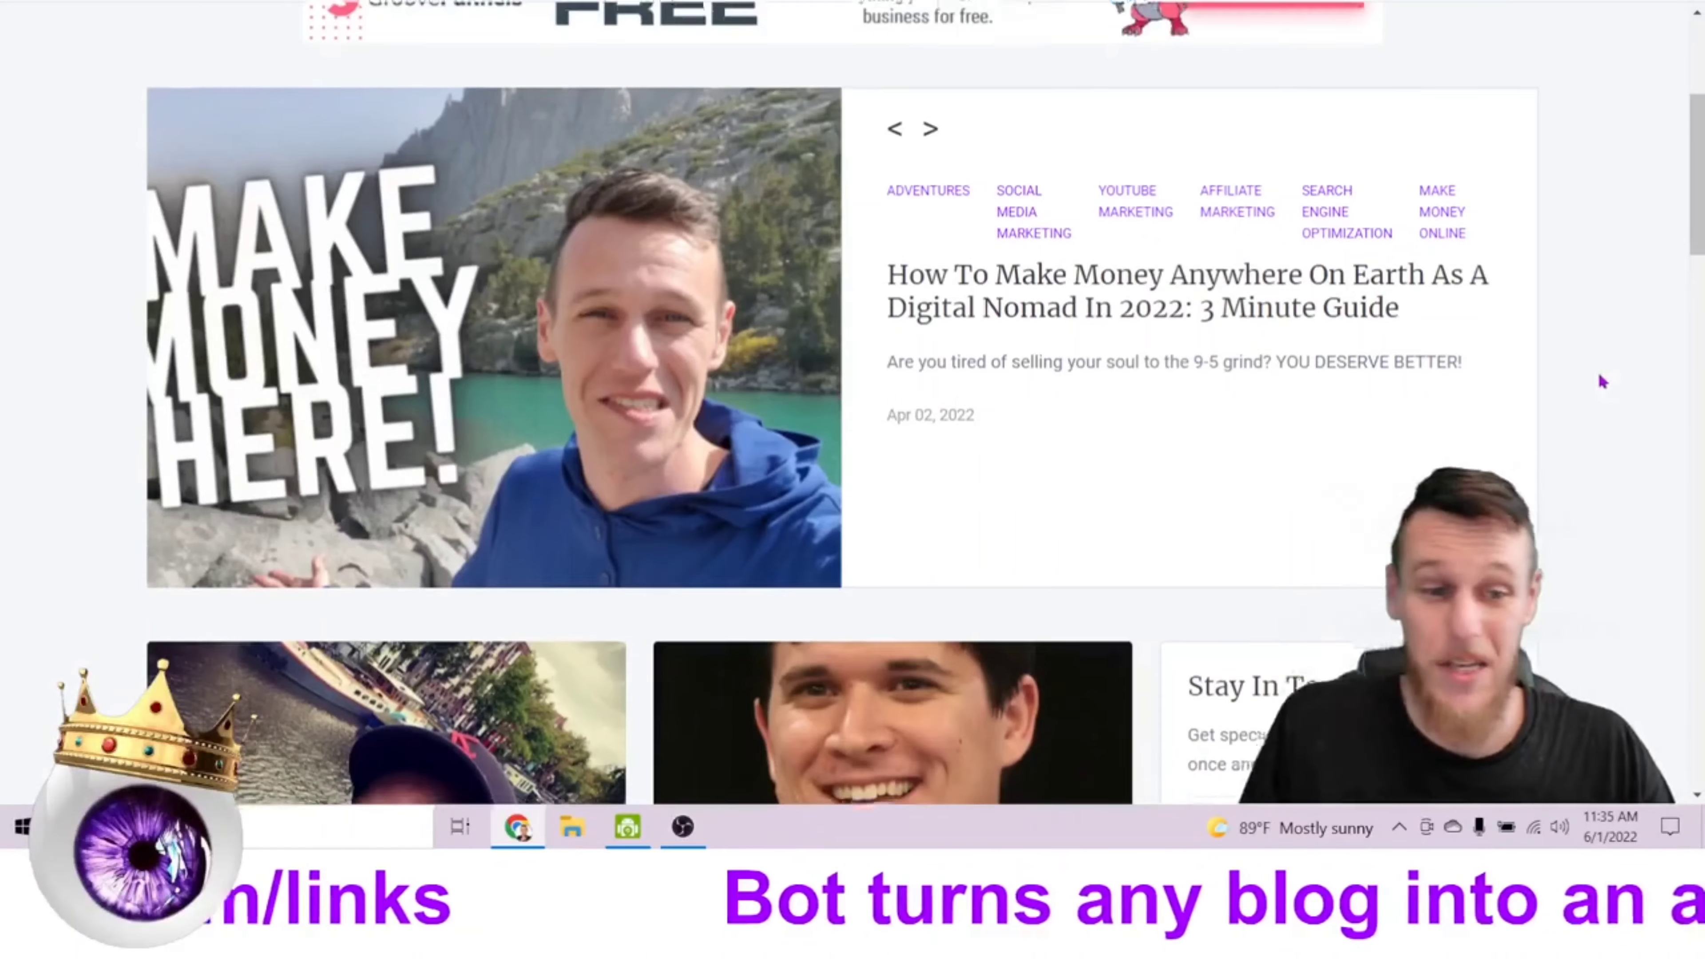
scroll(1604, 369, down, 8)
scroll(1600, 385, down, 15)
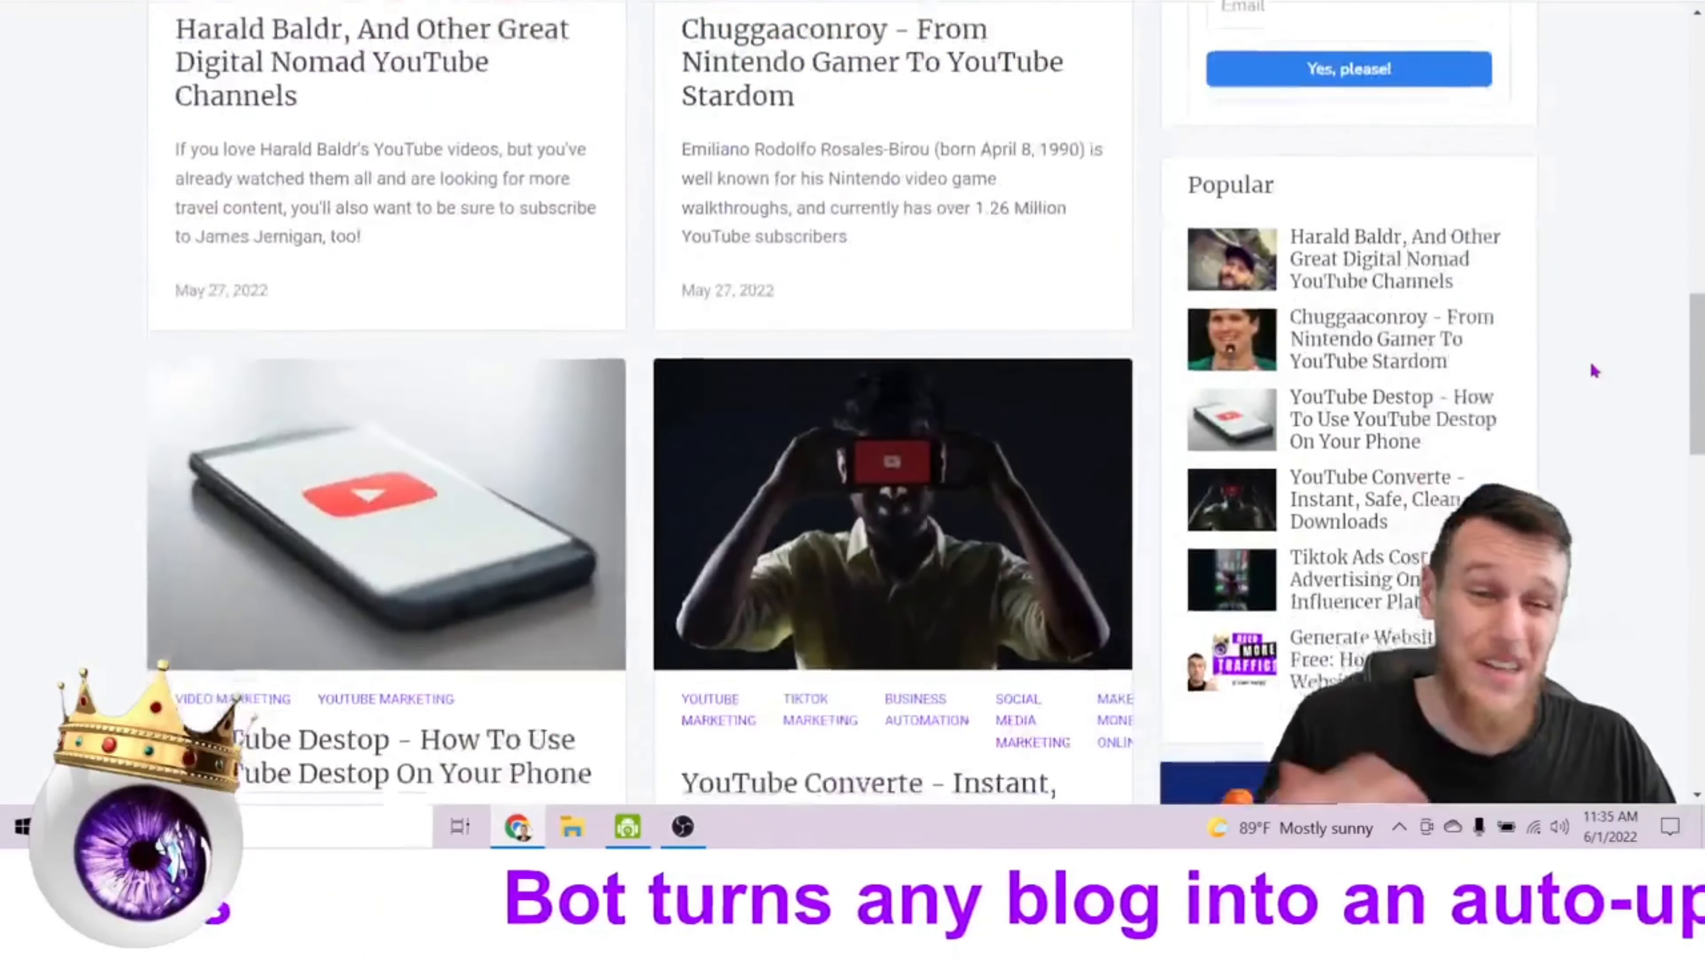
scroll(1586, 371, down, 16)
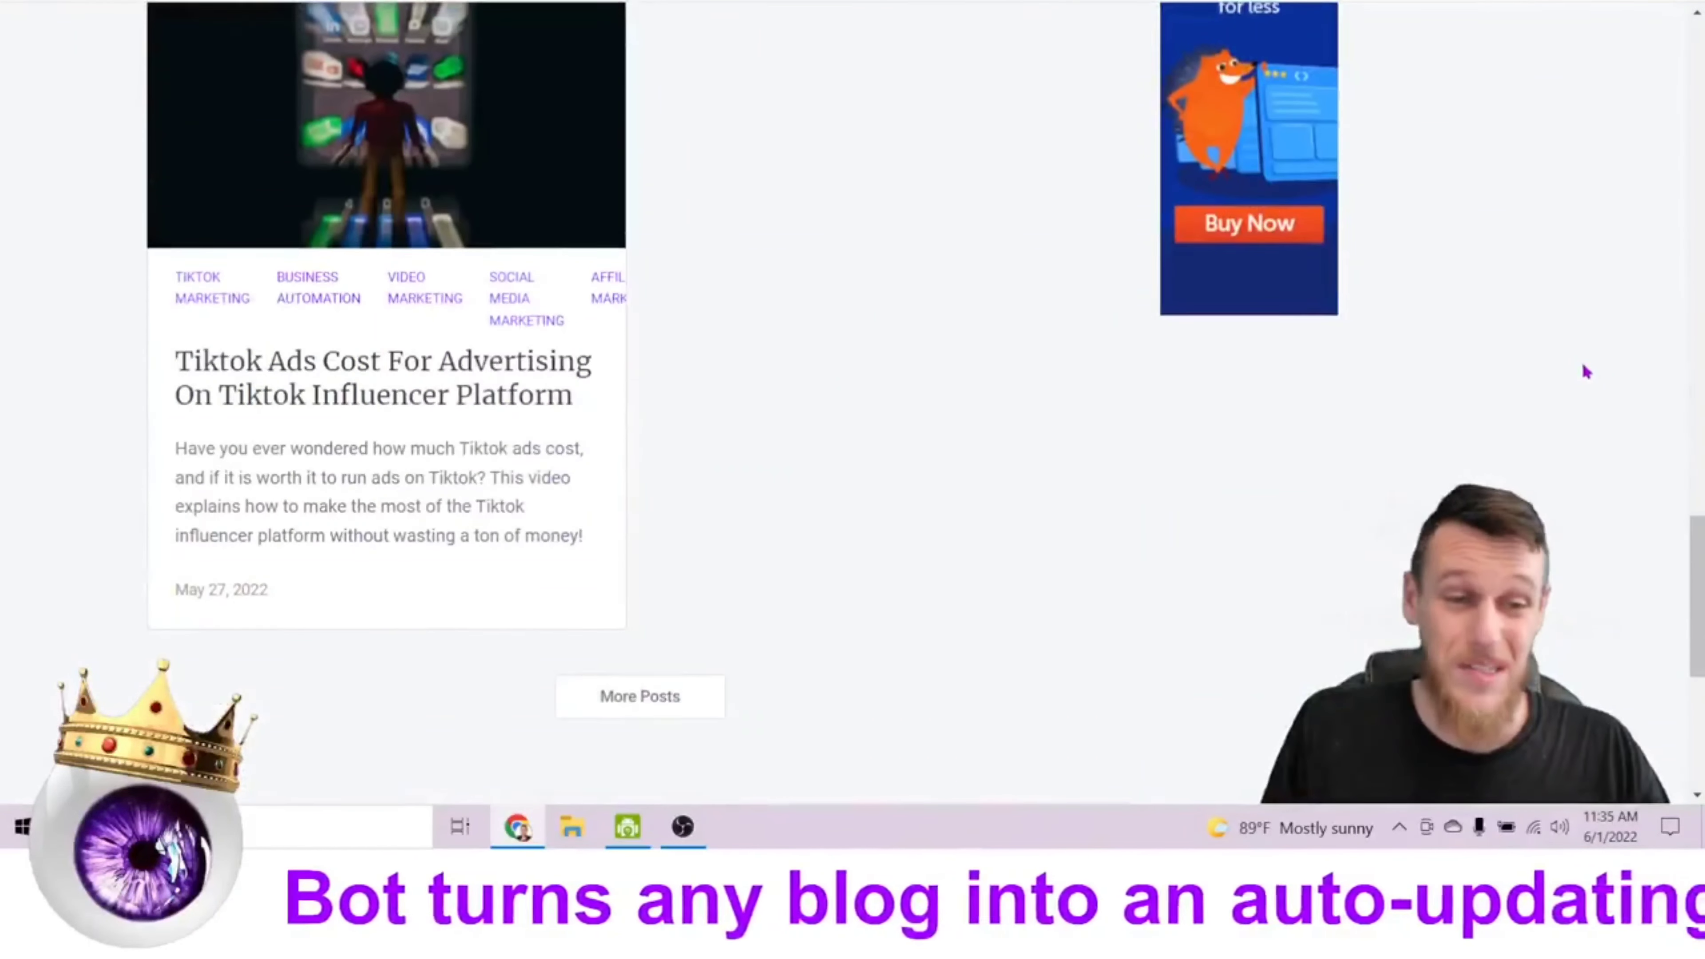
scroll(1579, 369, up, 20)
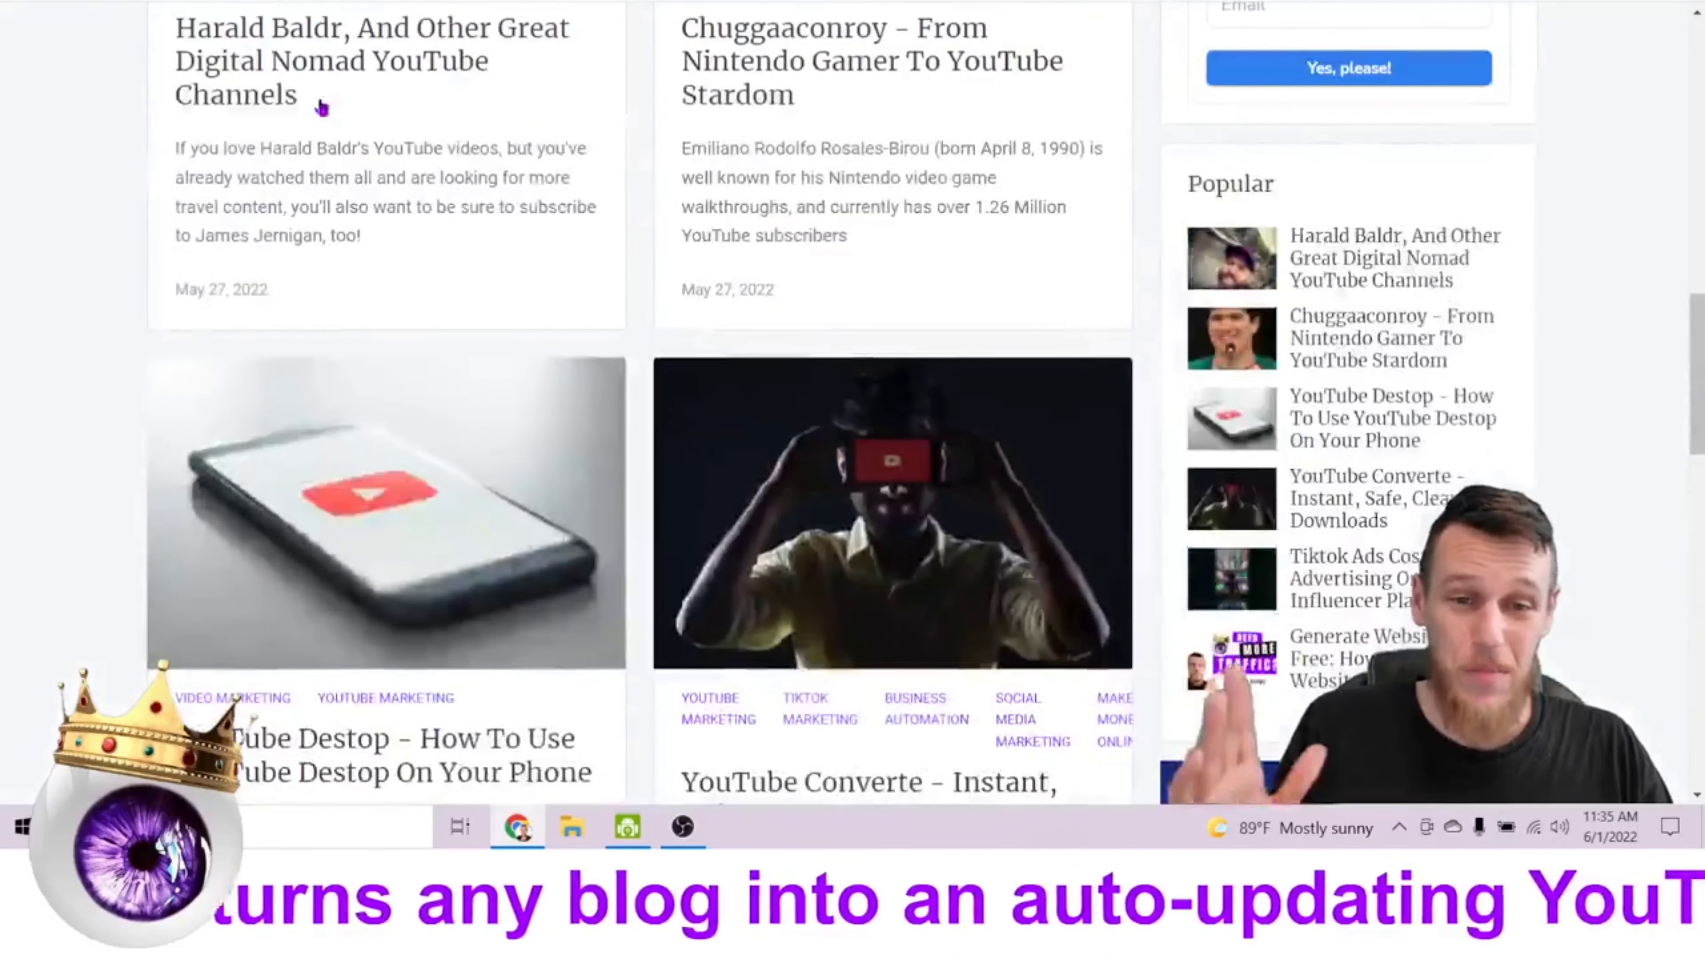
scroll(683, 363, down, 10)
scroll(711, 443, up, 20)
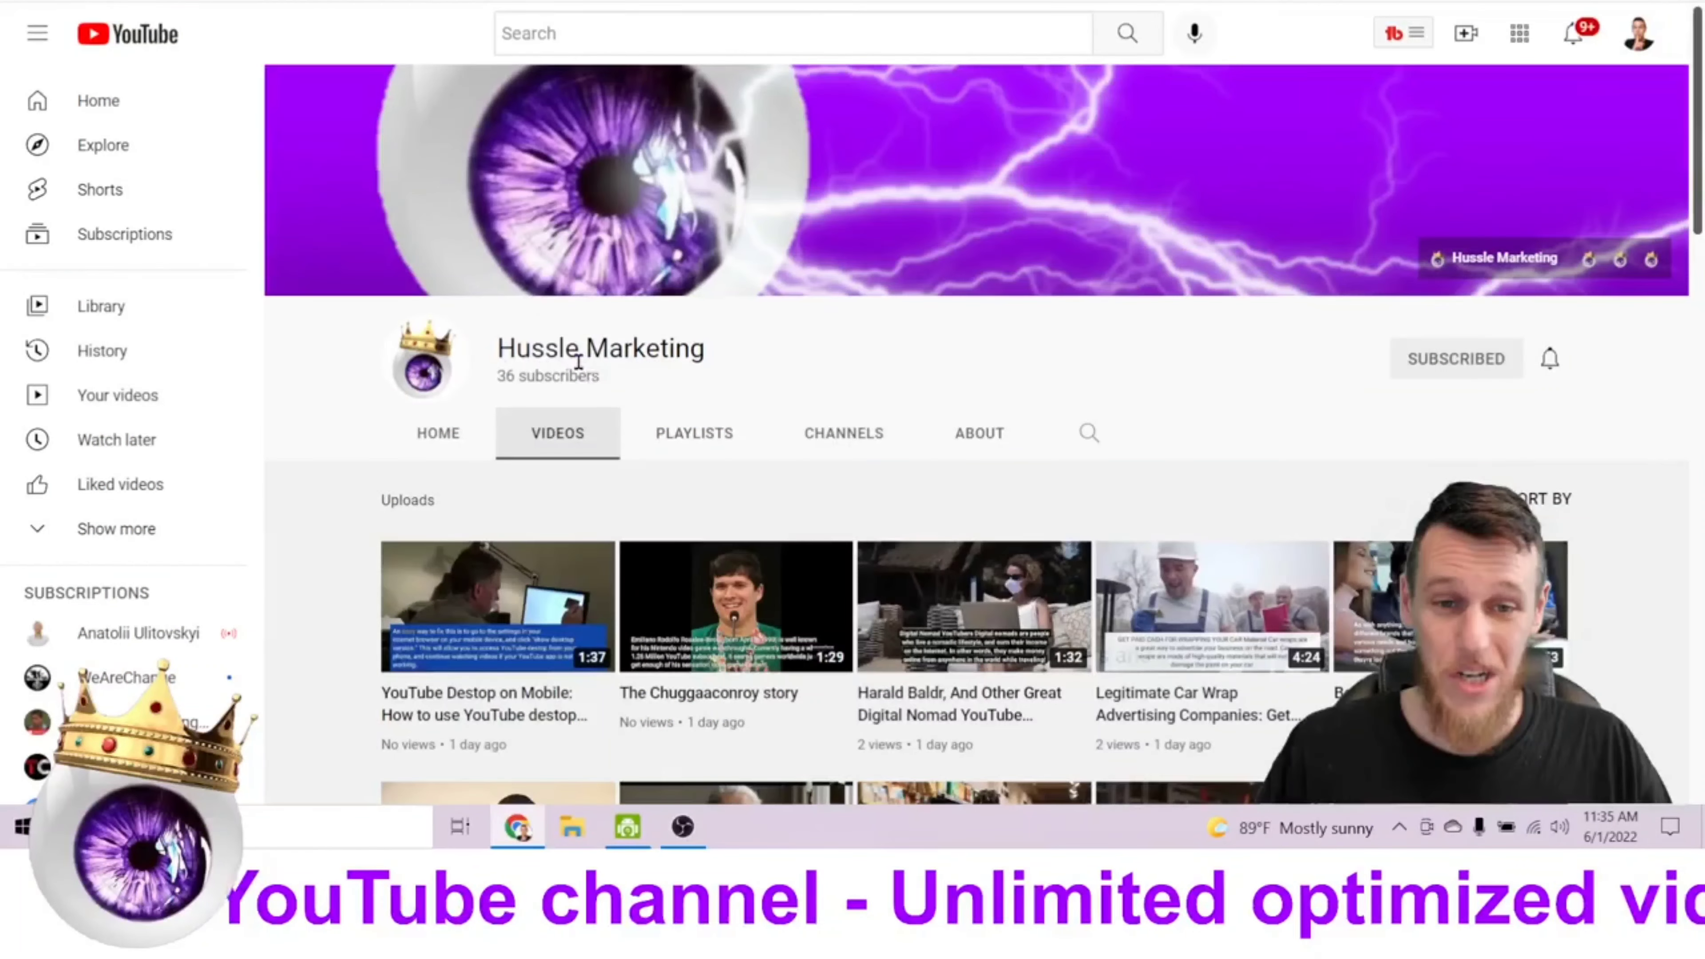
Browse the Hussle Marketing channel's uploads, which mirror blog posts like 'The Chuggaaconroy story'
scroll(1275, 369, down, 1)
scroll(534, 358, down, 1)
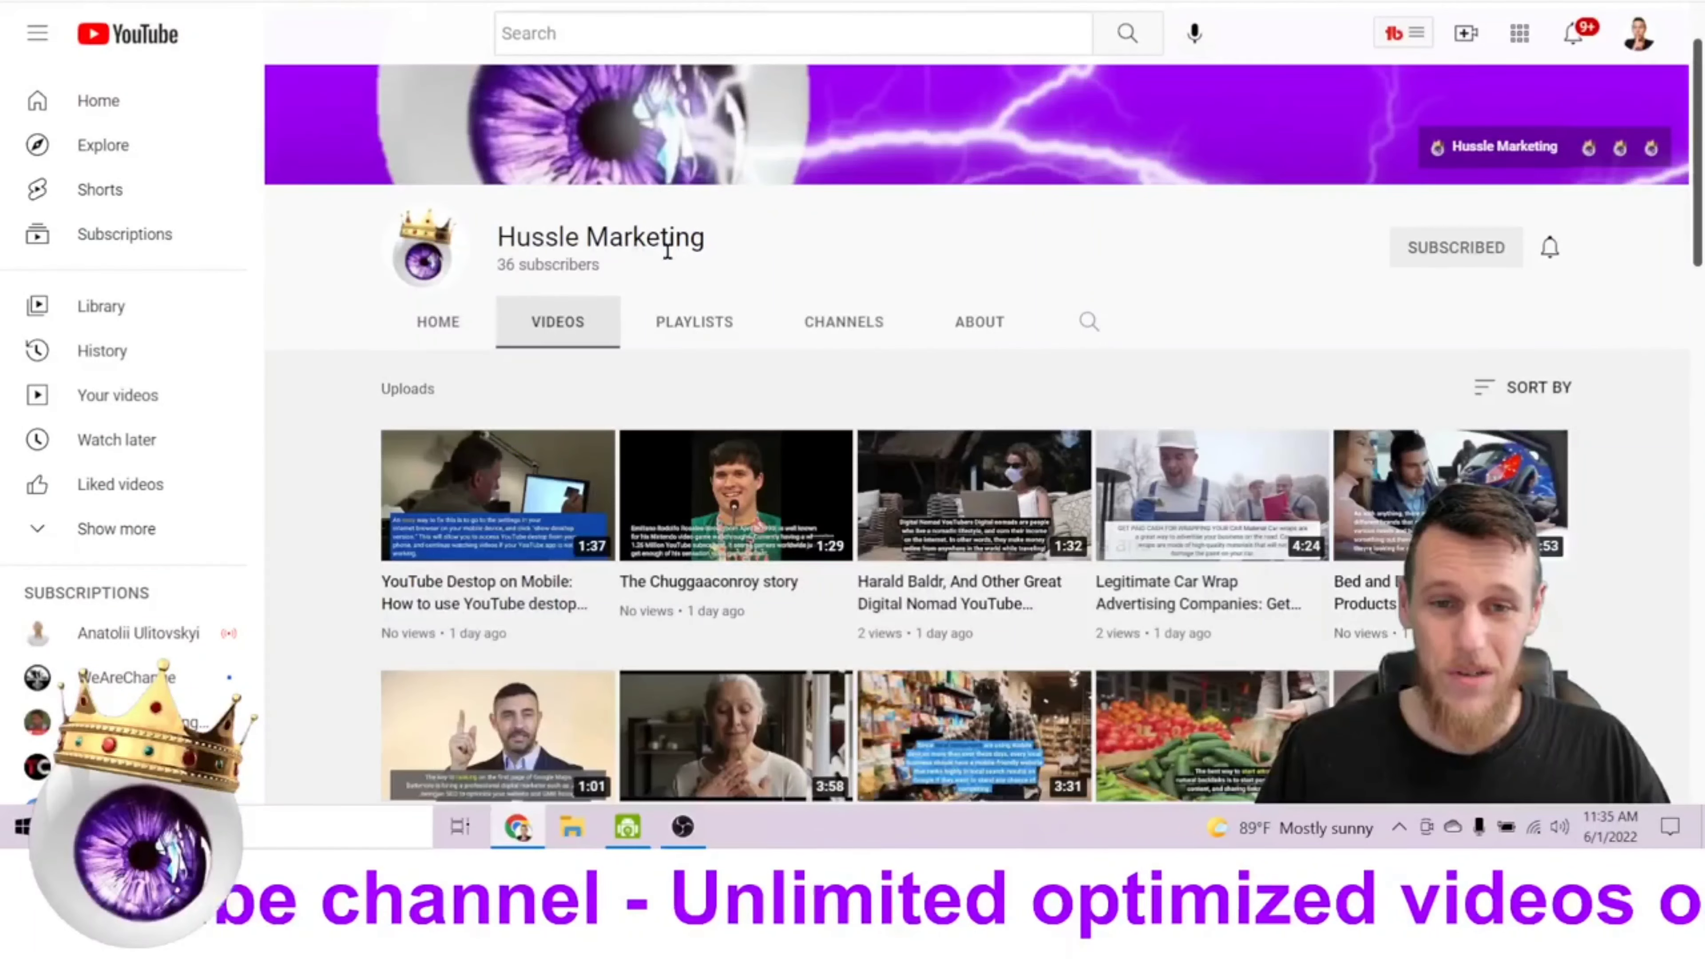
scroll(1665, 435, down, 2)
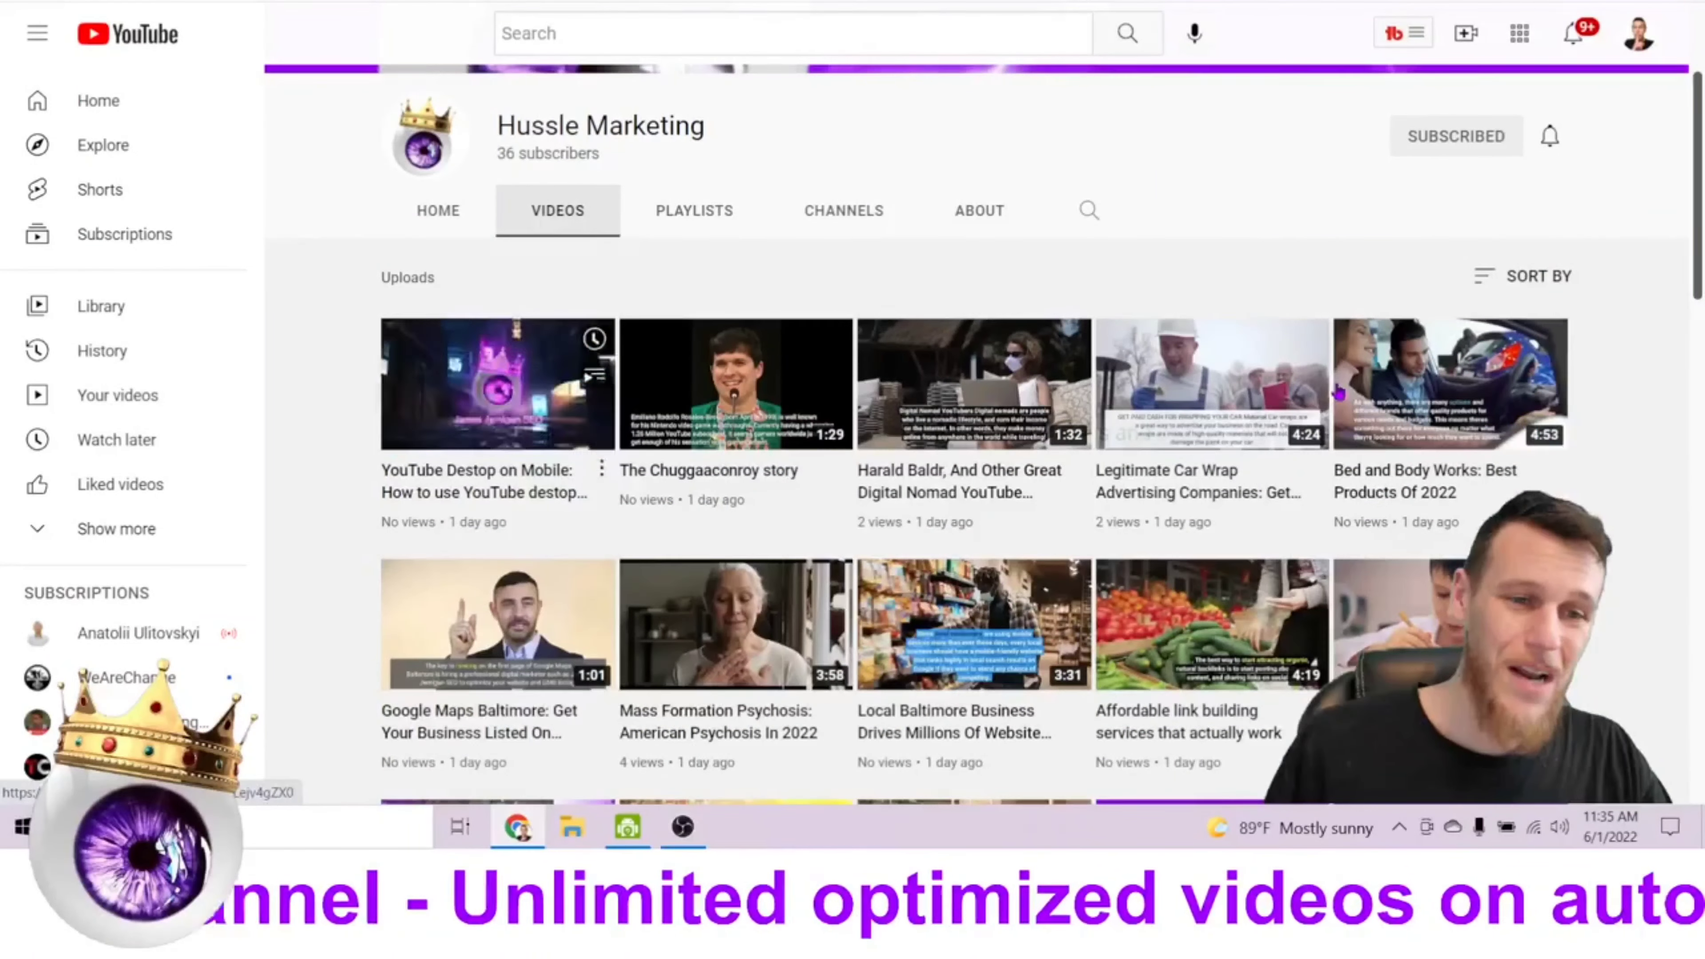
scroll(1643, 439, down, 3)
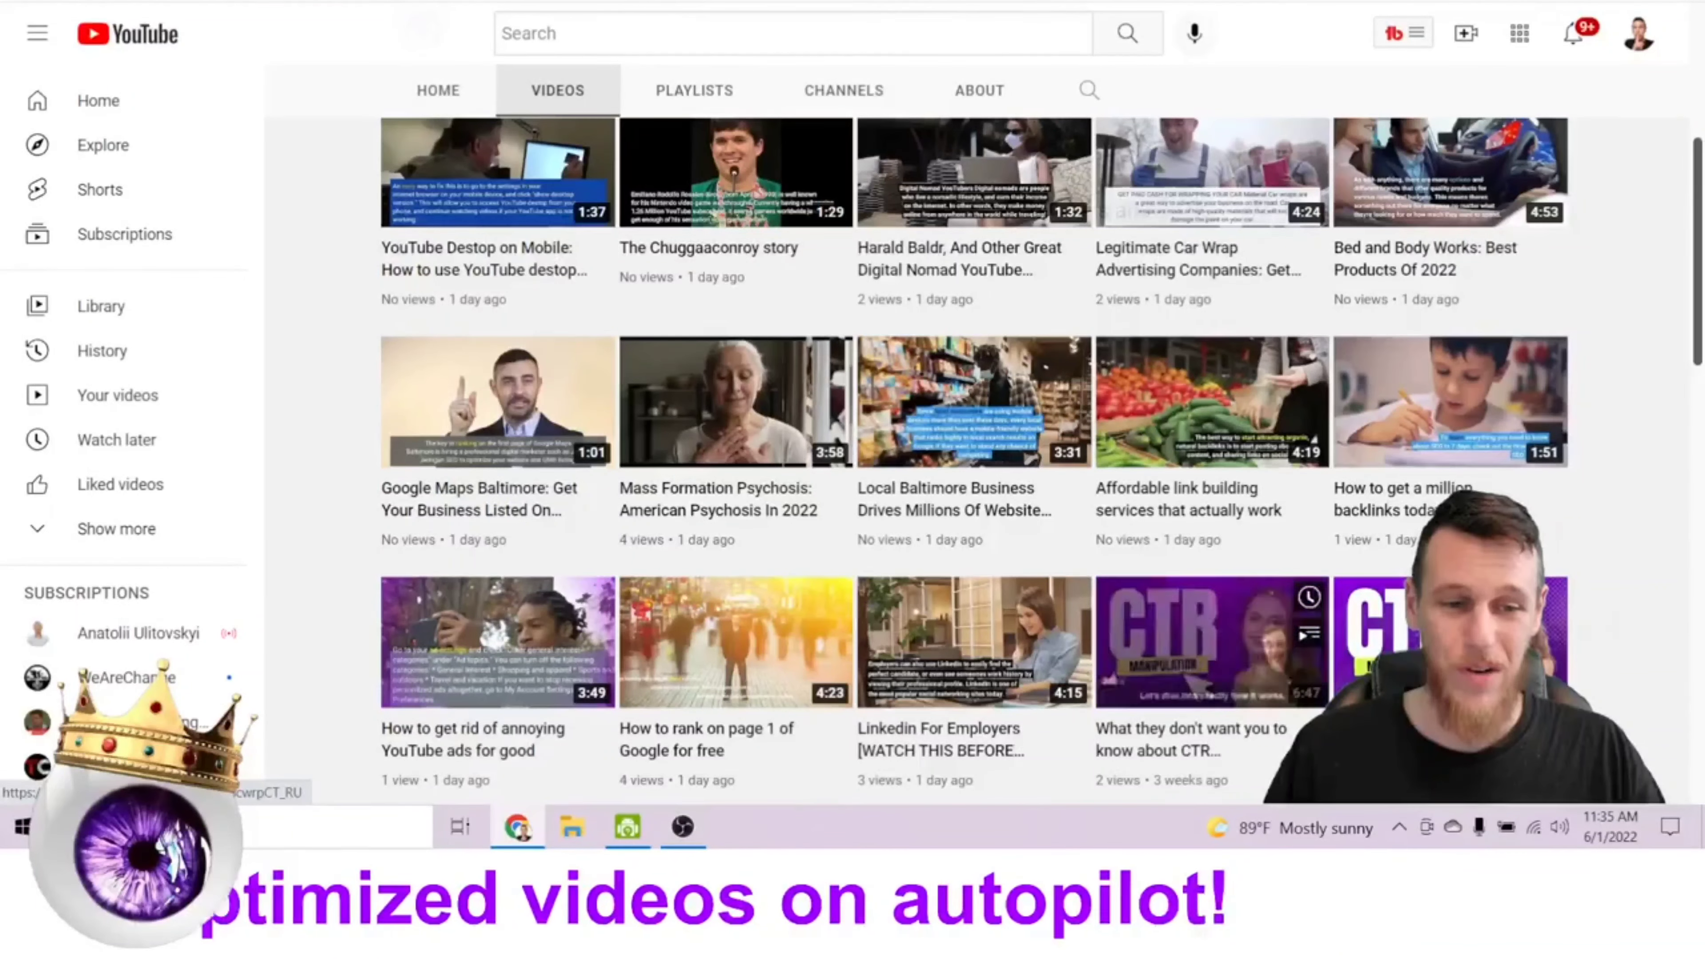
scroll(1657, 556, up, 5)
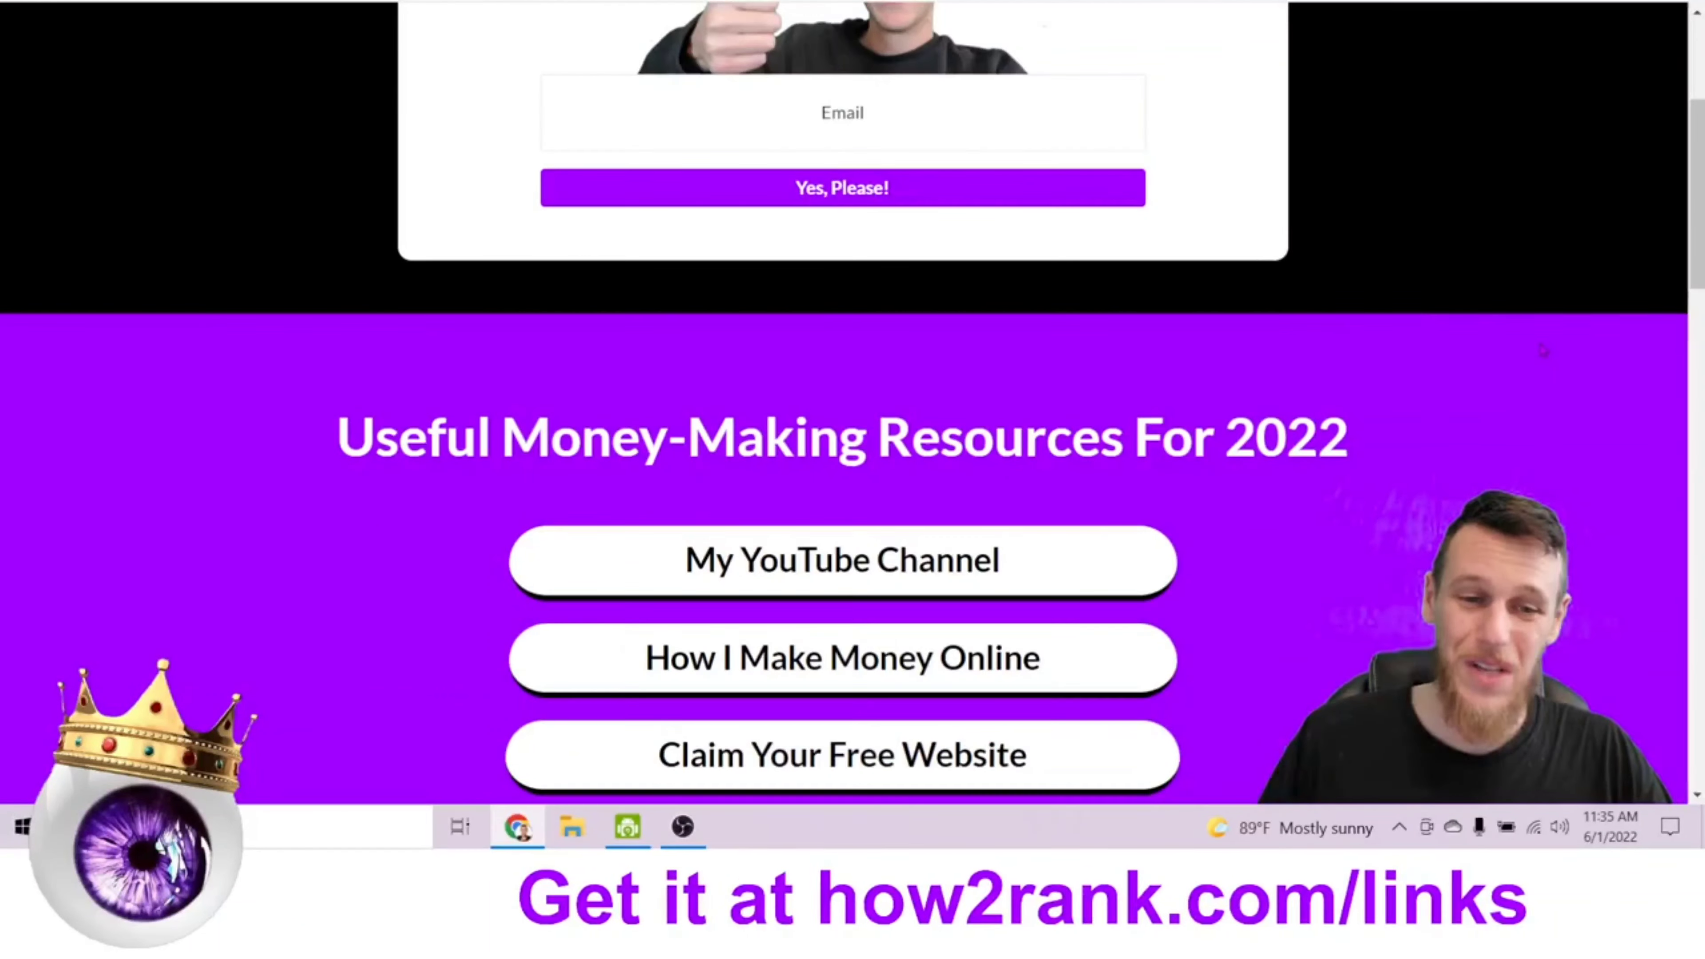
Find the AI Video Creation Bot resource on the how2rank links page and follow it
scroll(1542, 350, down, 3)
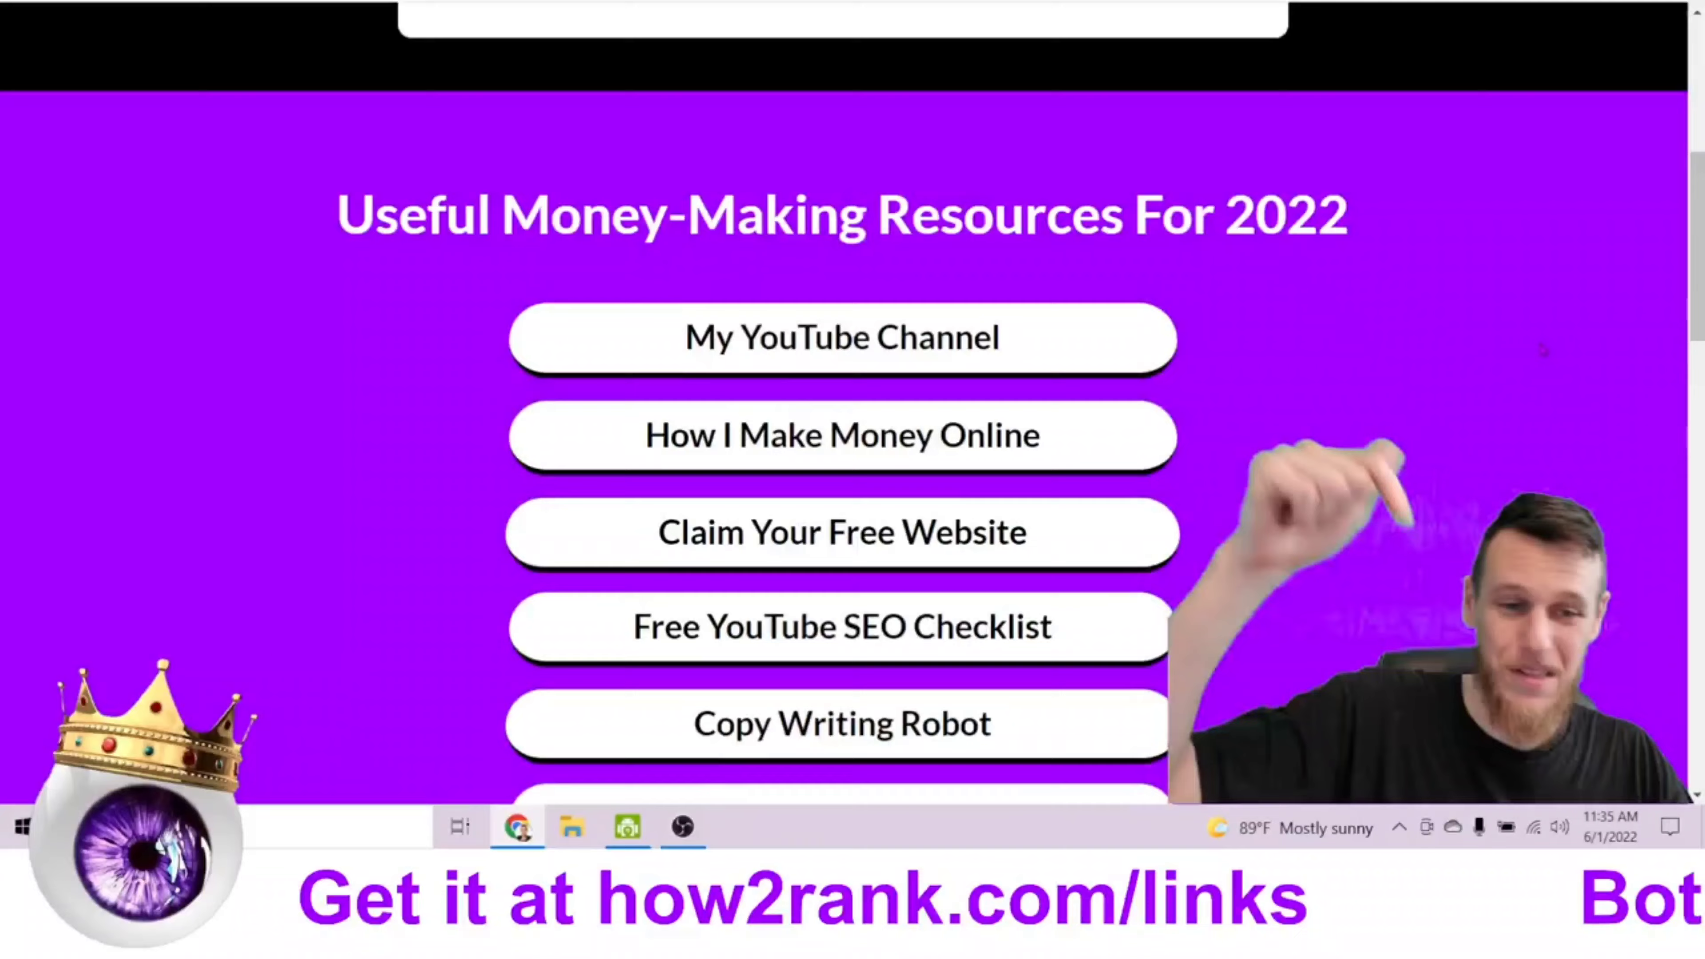
scroll(1542, 350, down, 5)
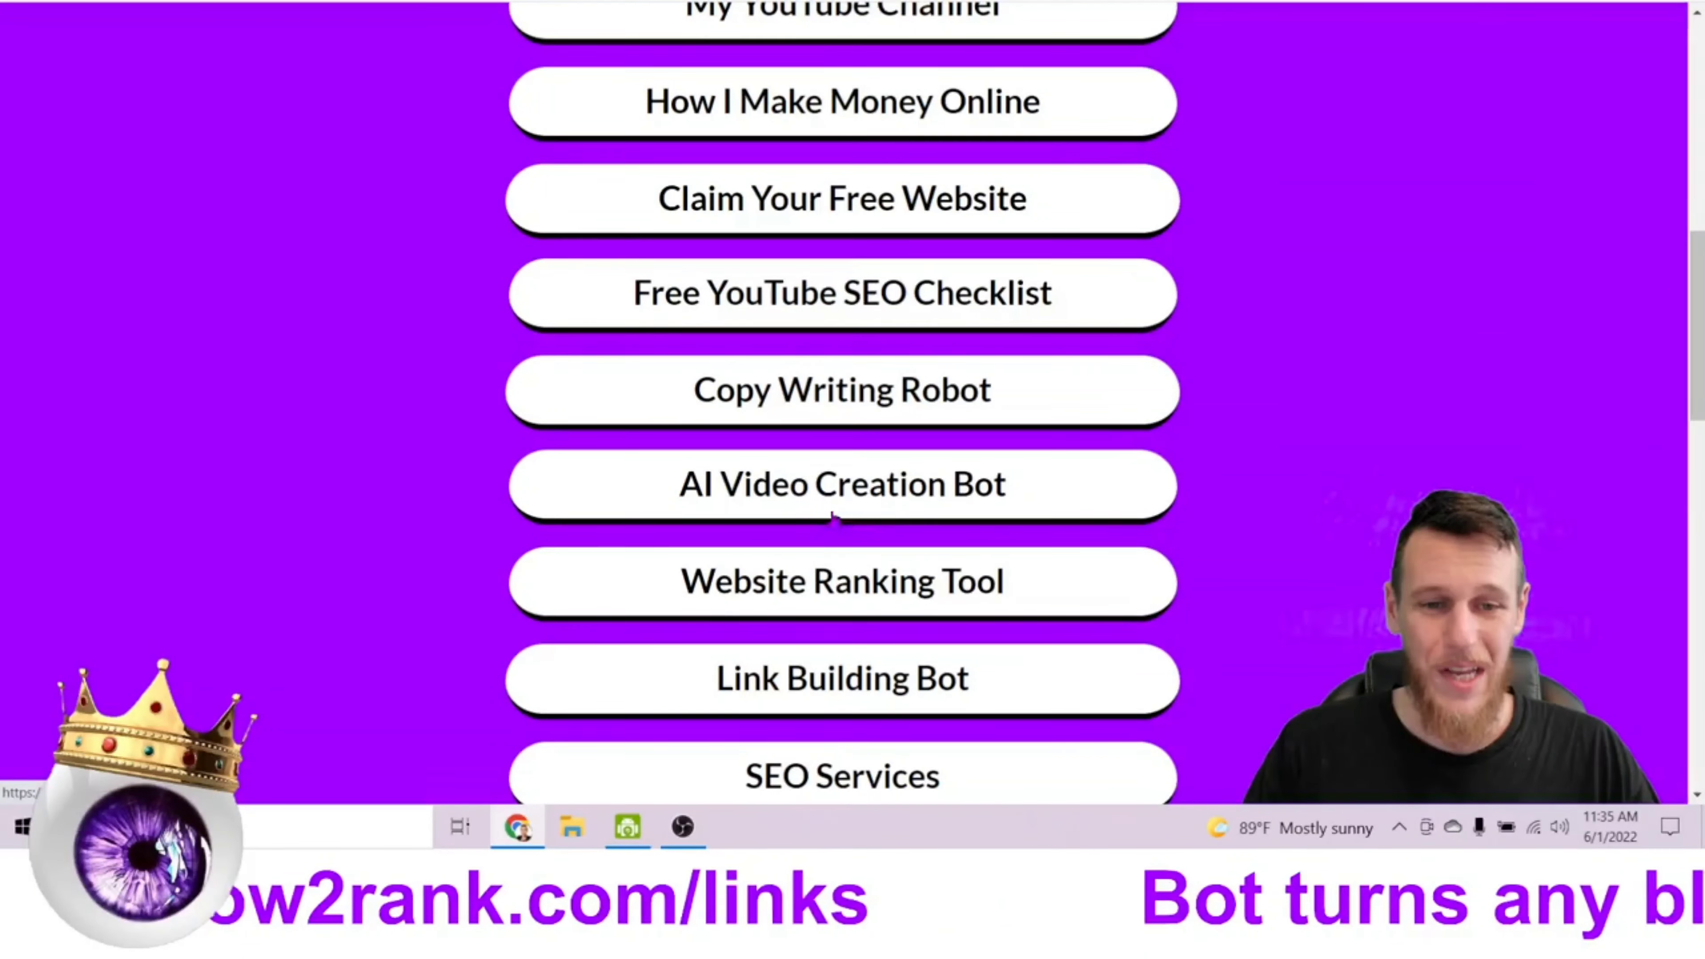
click(1004, 473)
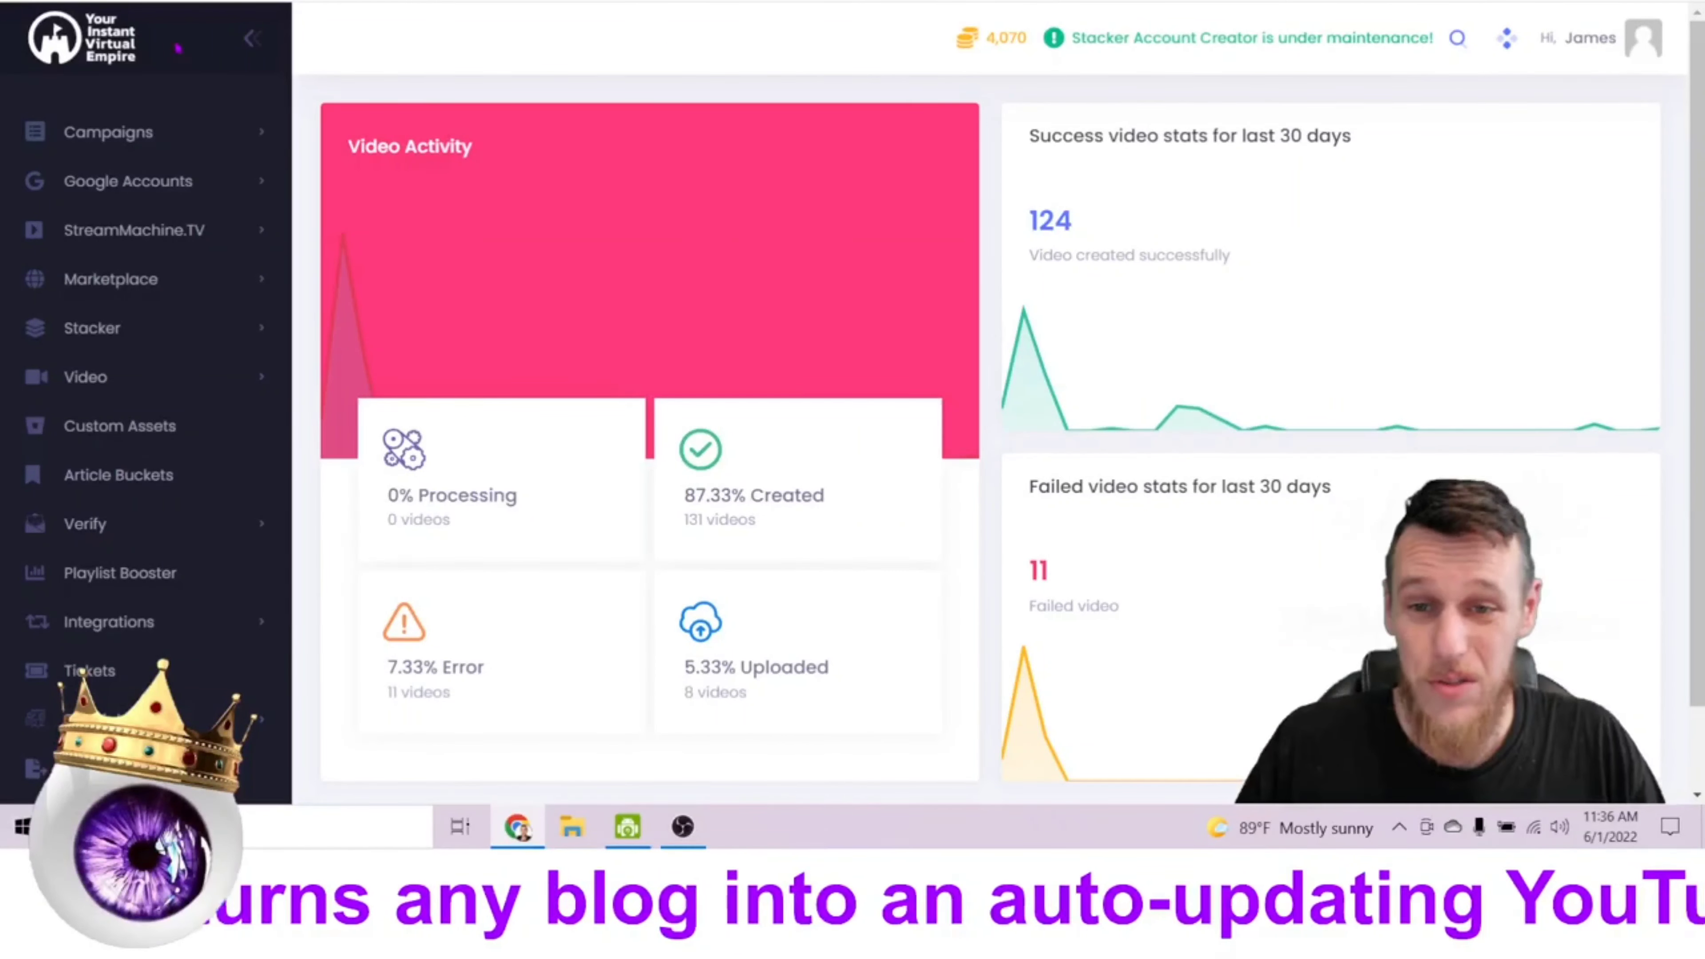
Expand the campaign management options to show the list of existing campaigns
click(147, 140)
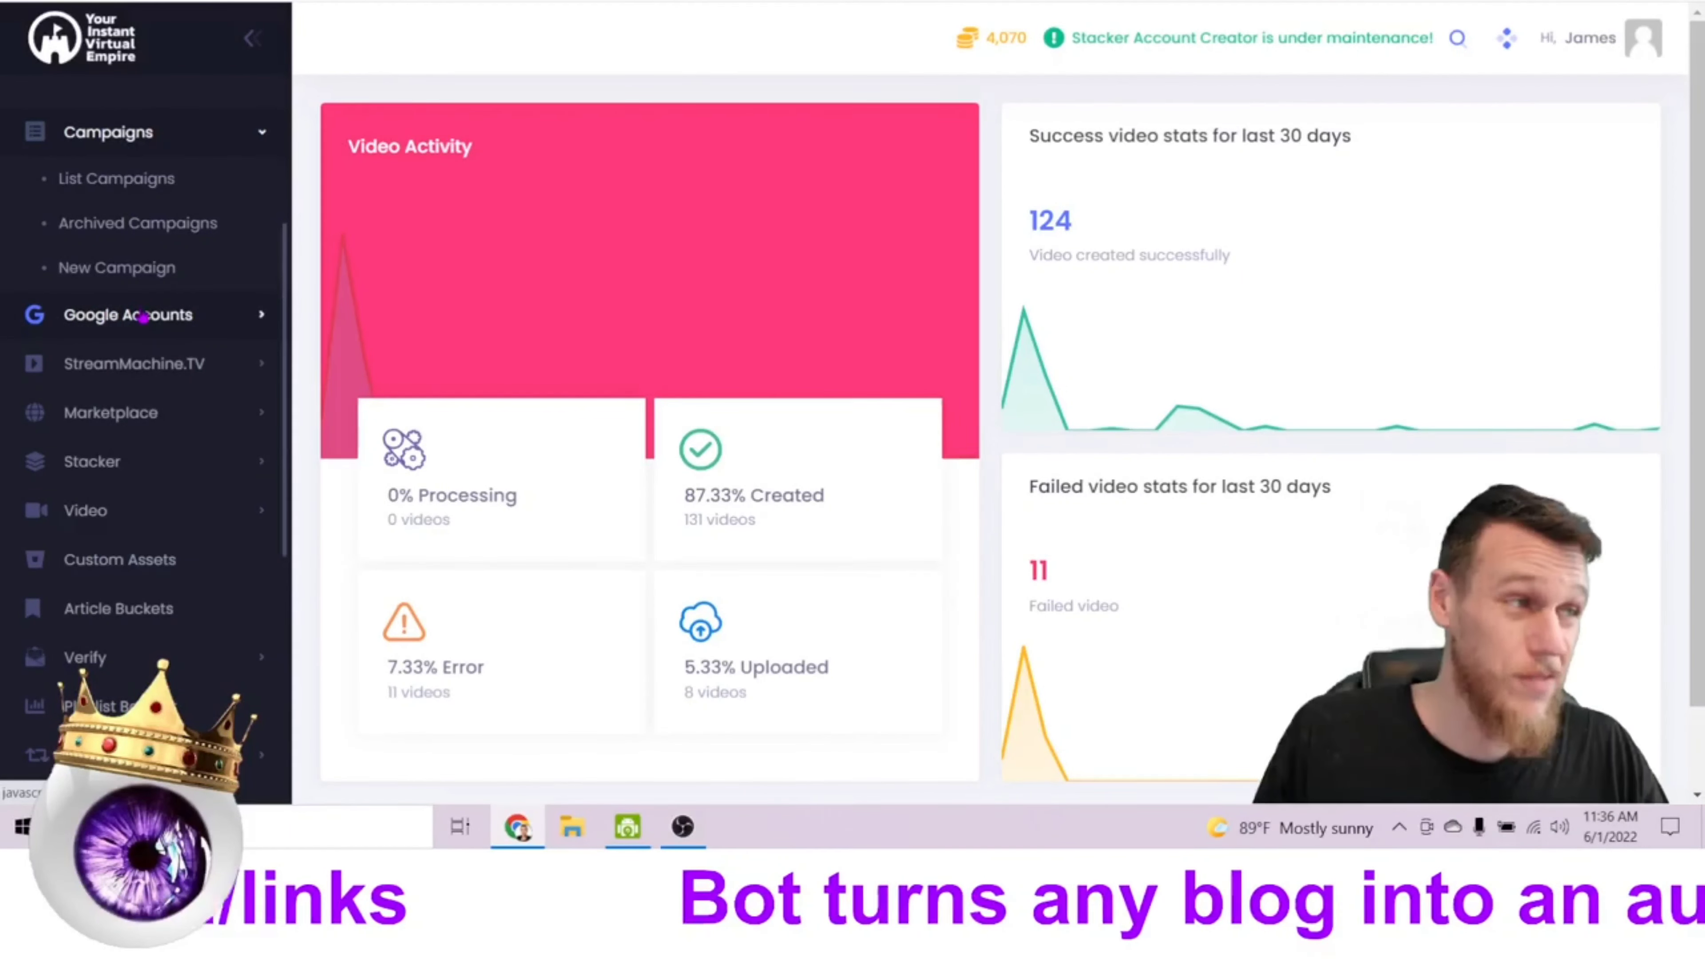
click(176, 135)
click(177, 136)
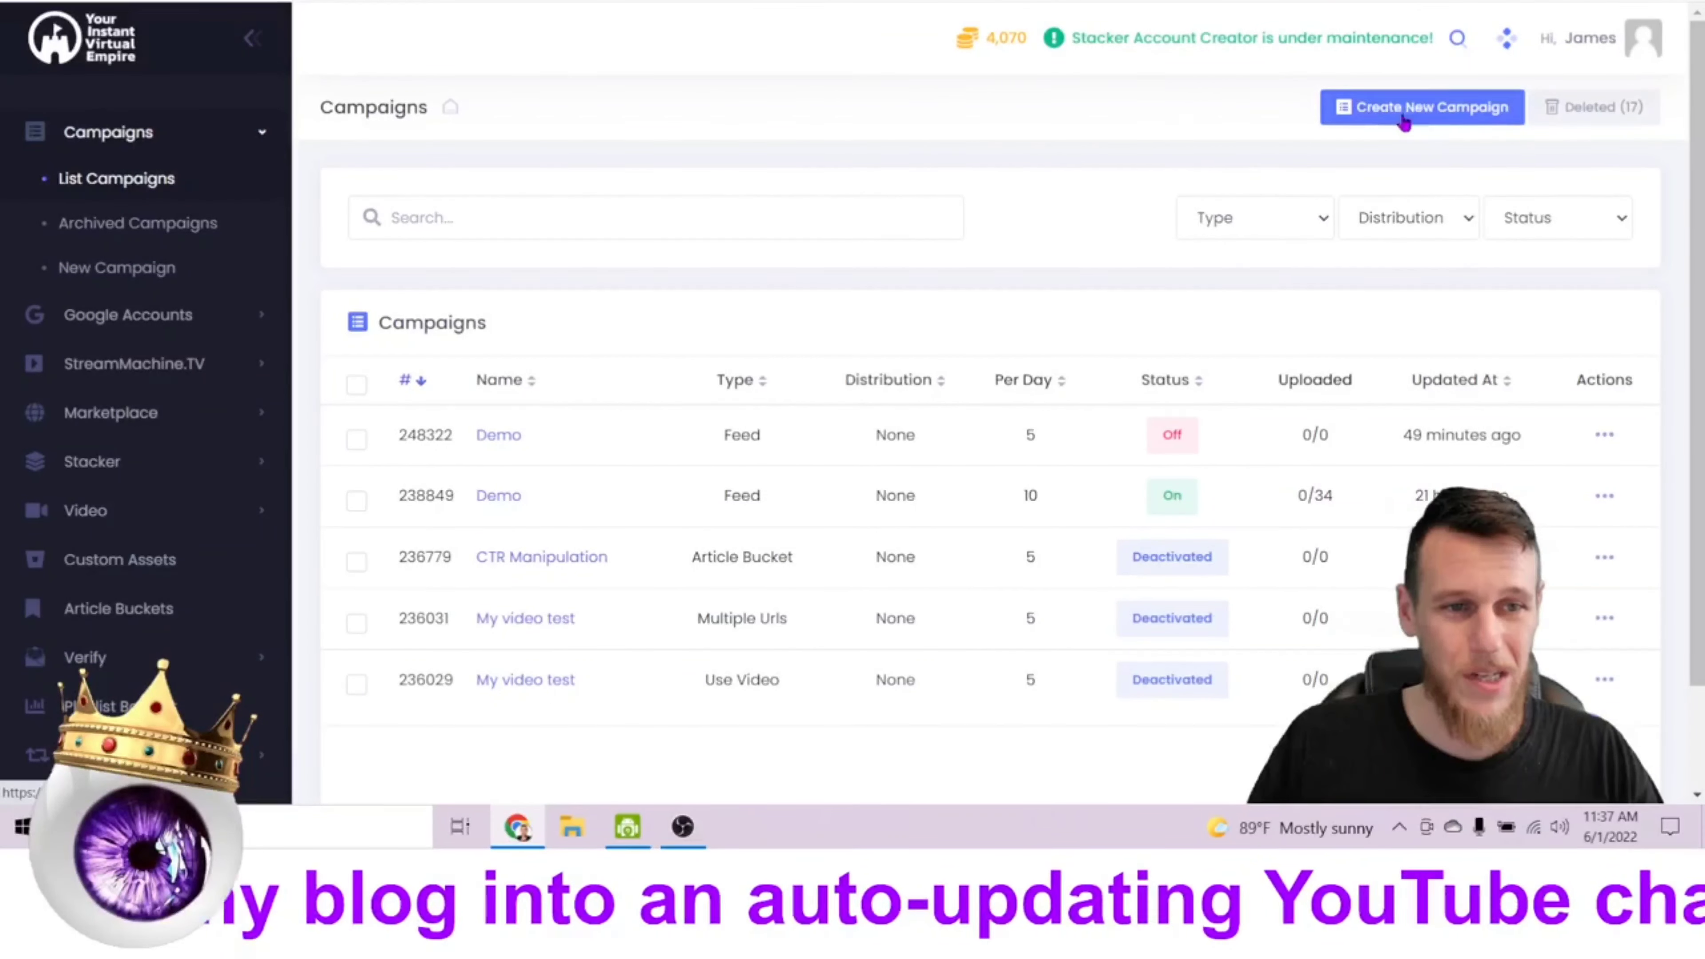
Start an RSS Feed campaign named 'Hussle Marketing 2' and bring up the Hussle Marketing feed in RSS.app
click(1399, 111)
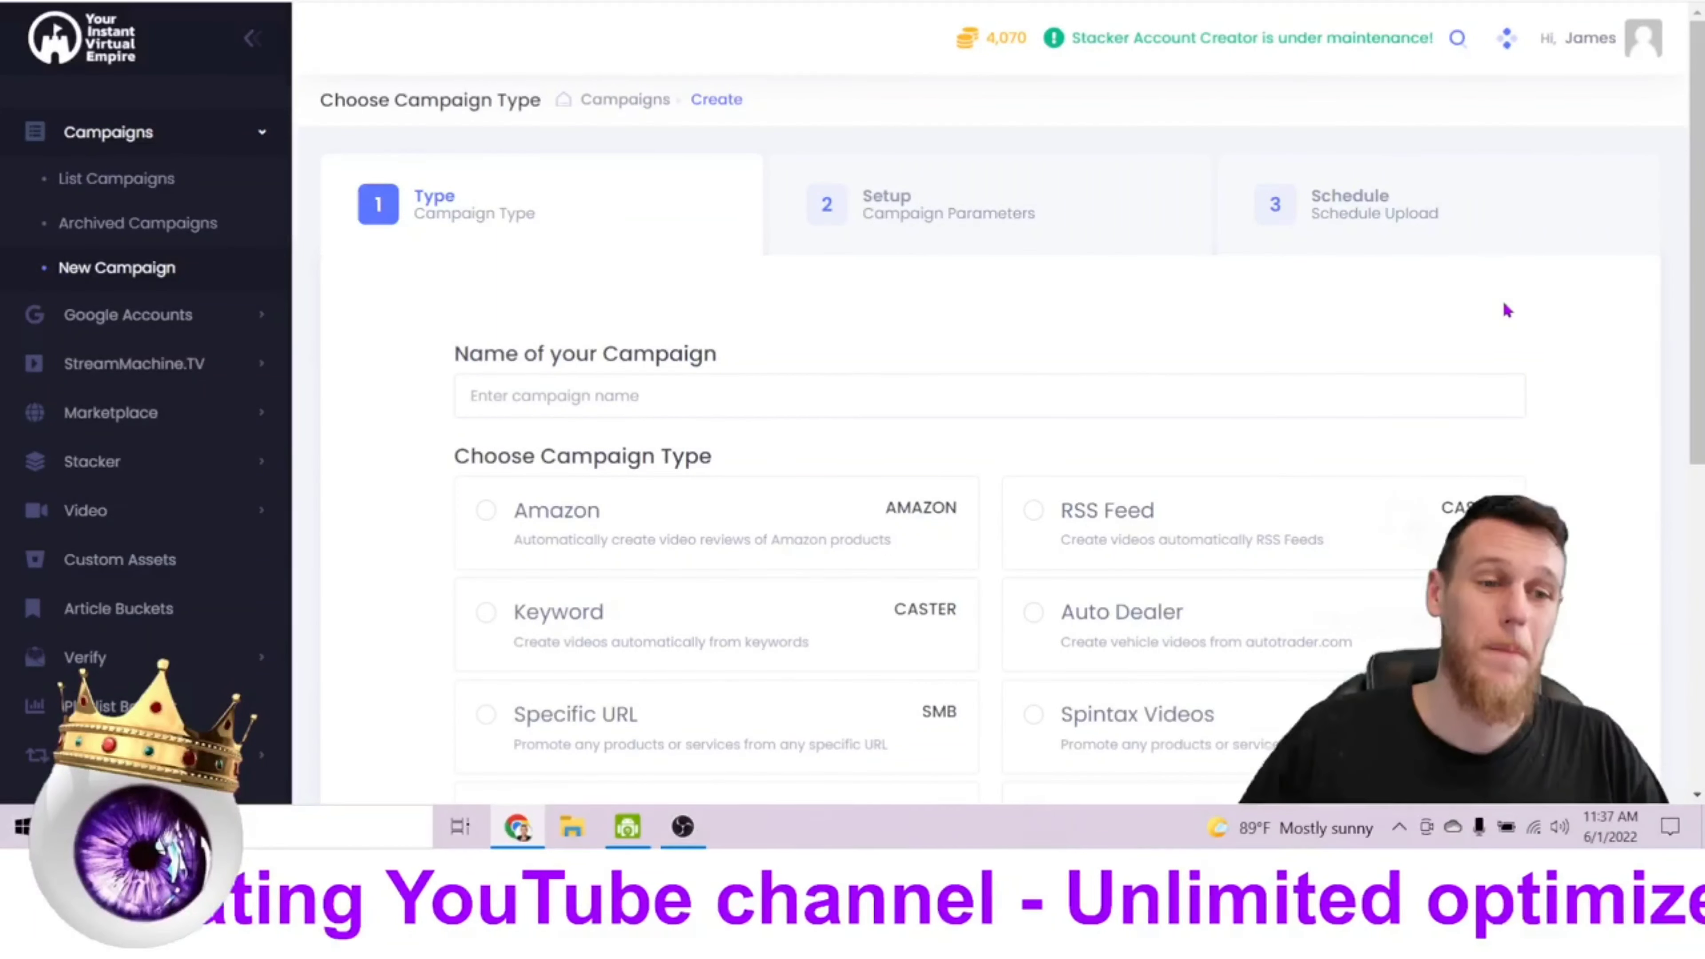
scroll(1507, 310, down, 2)
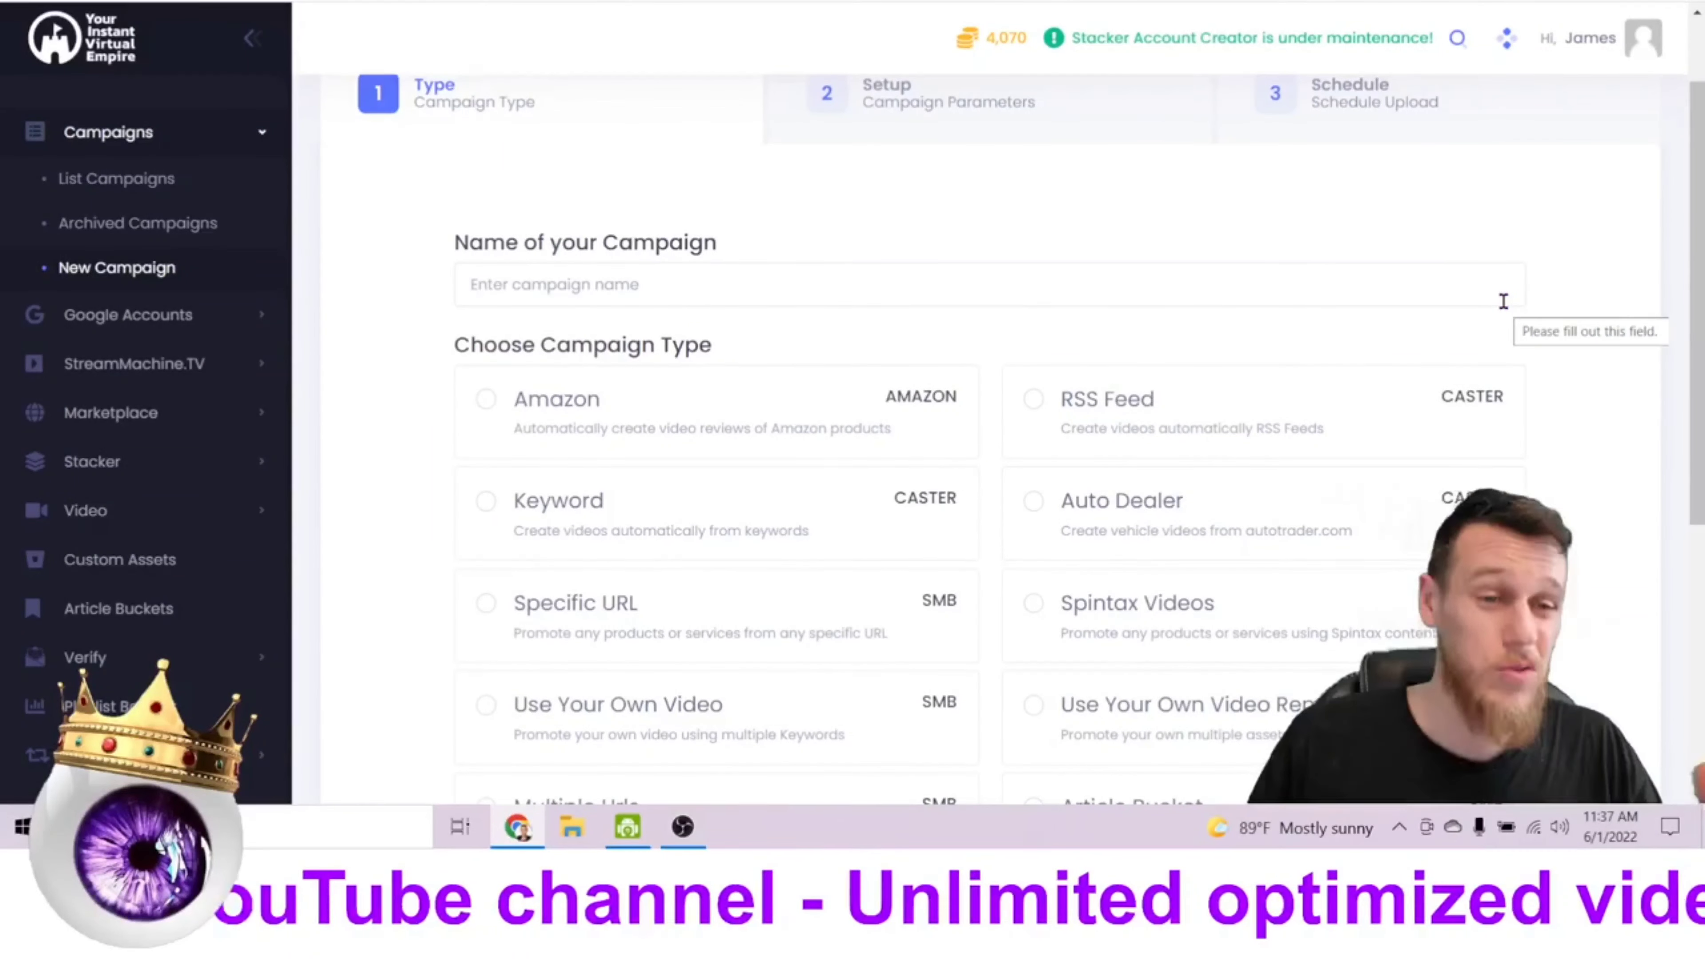
click(1033, 399)
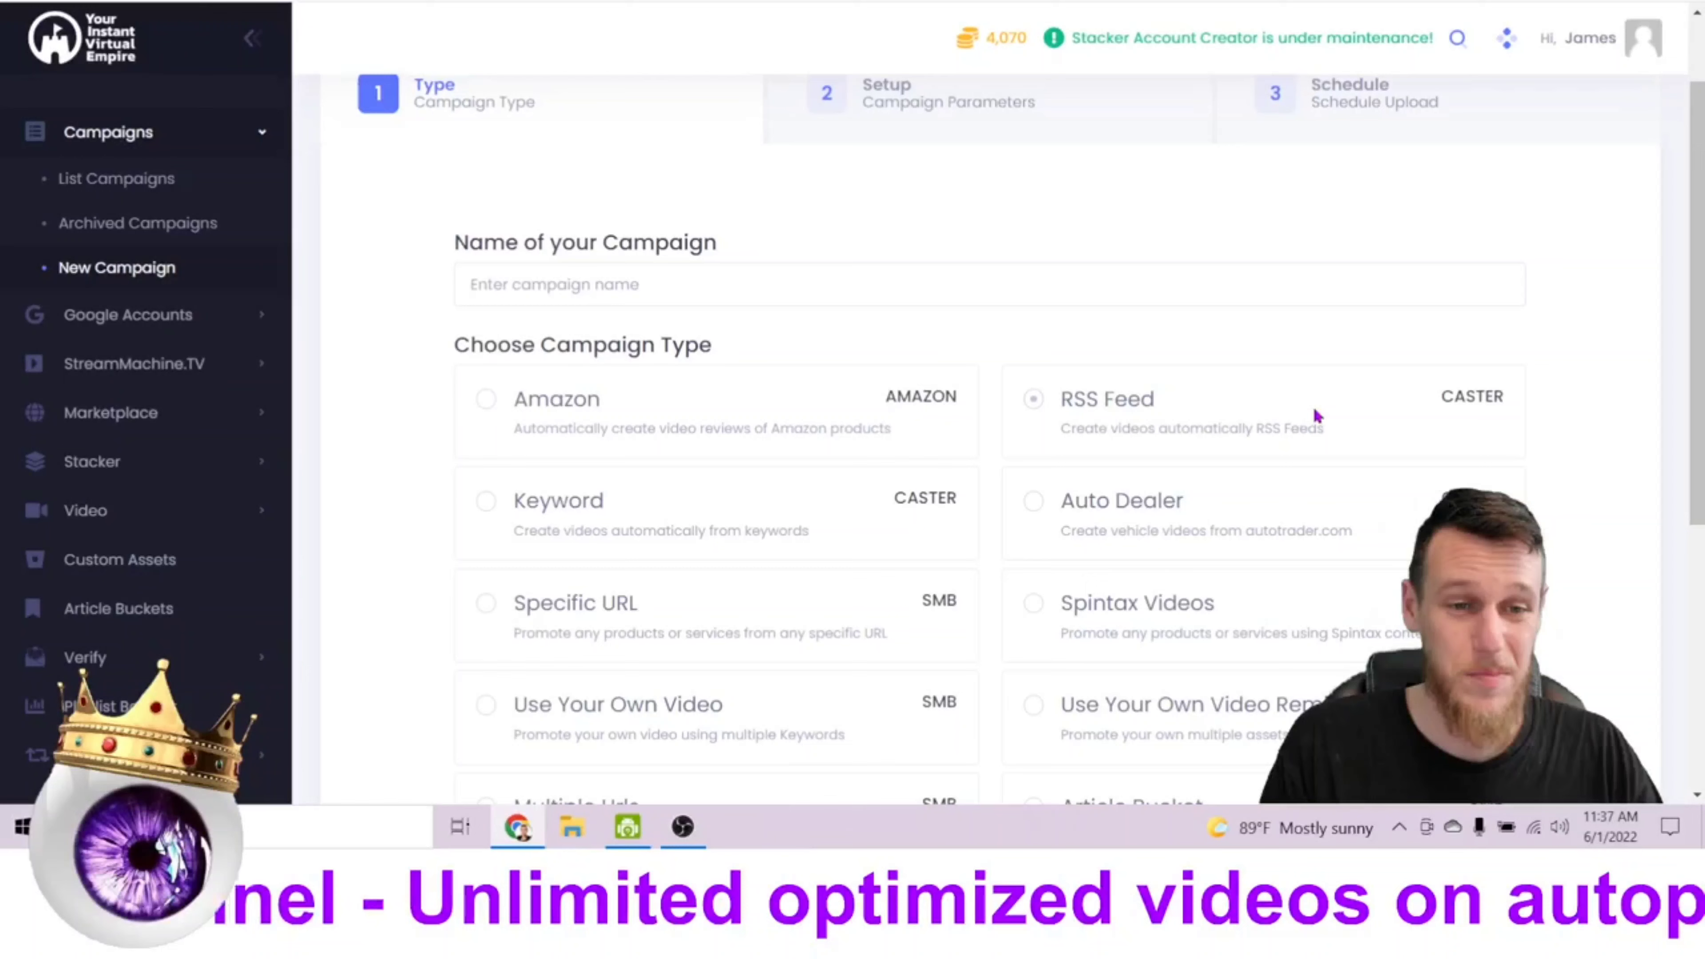
click(883, 282)
text(H)
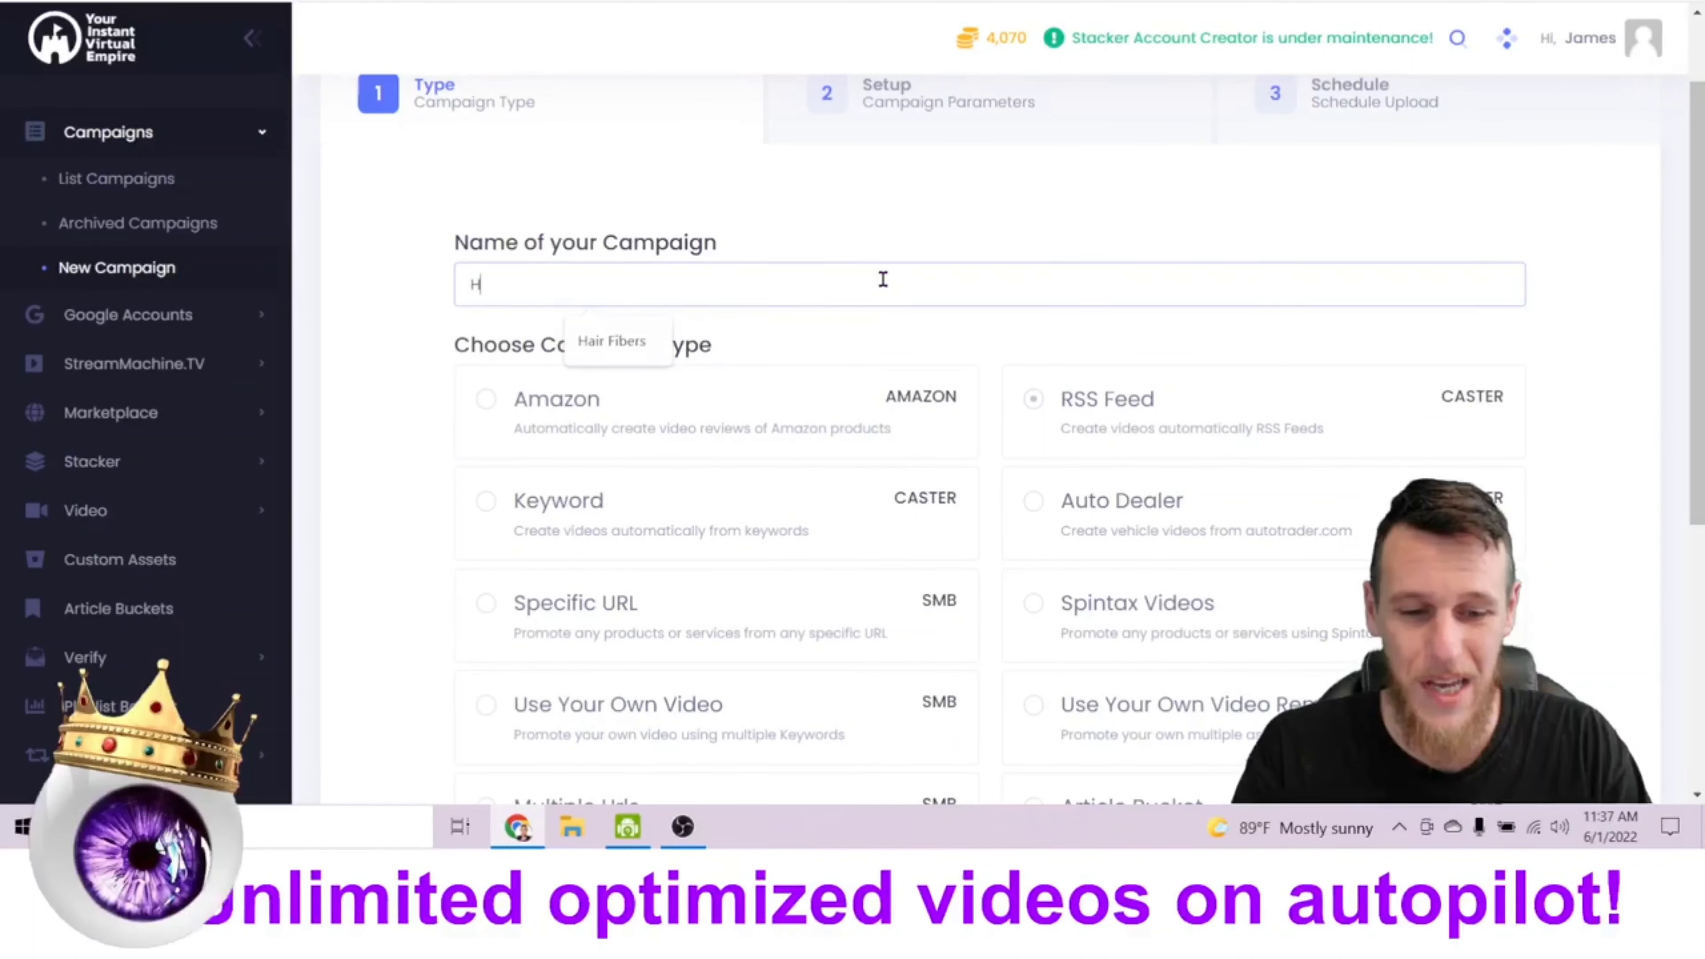
text(ussle Marketi)
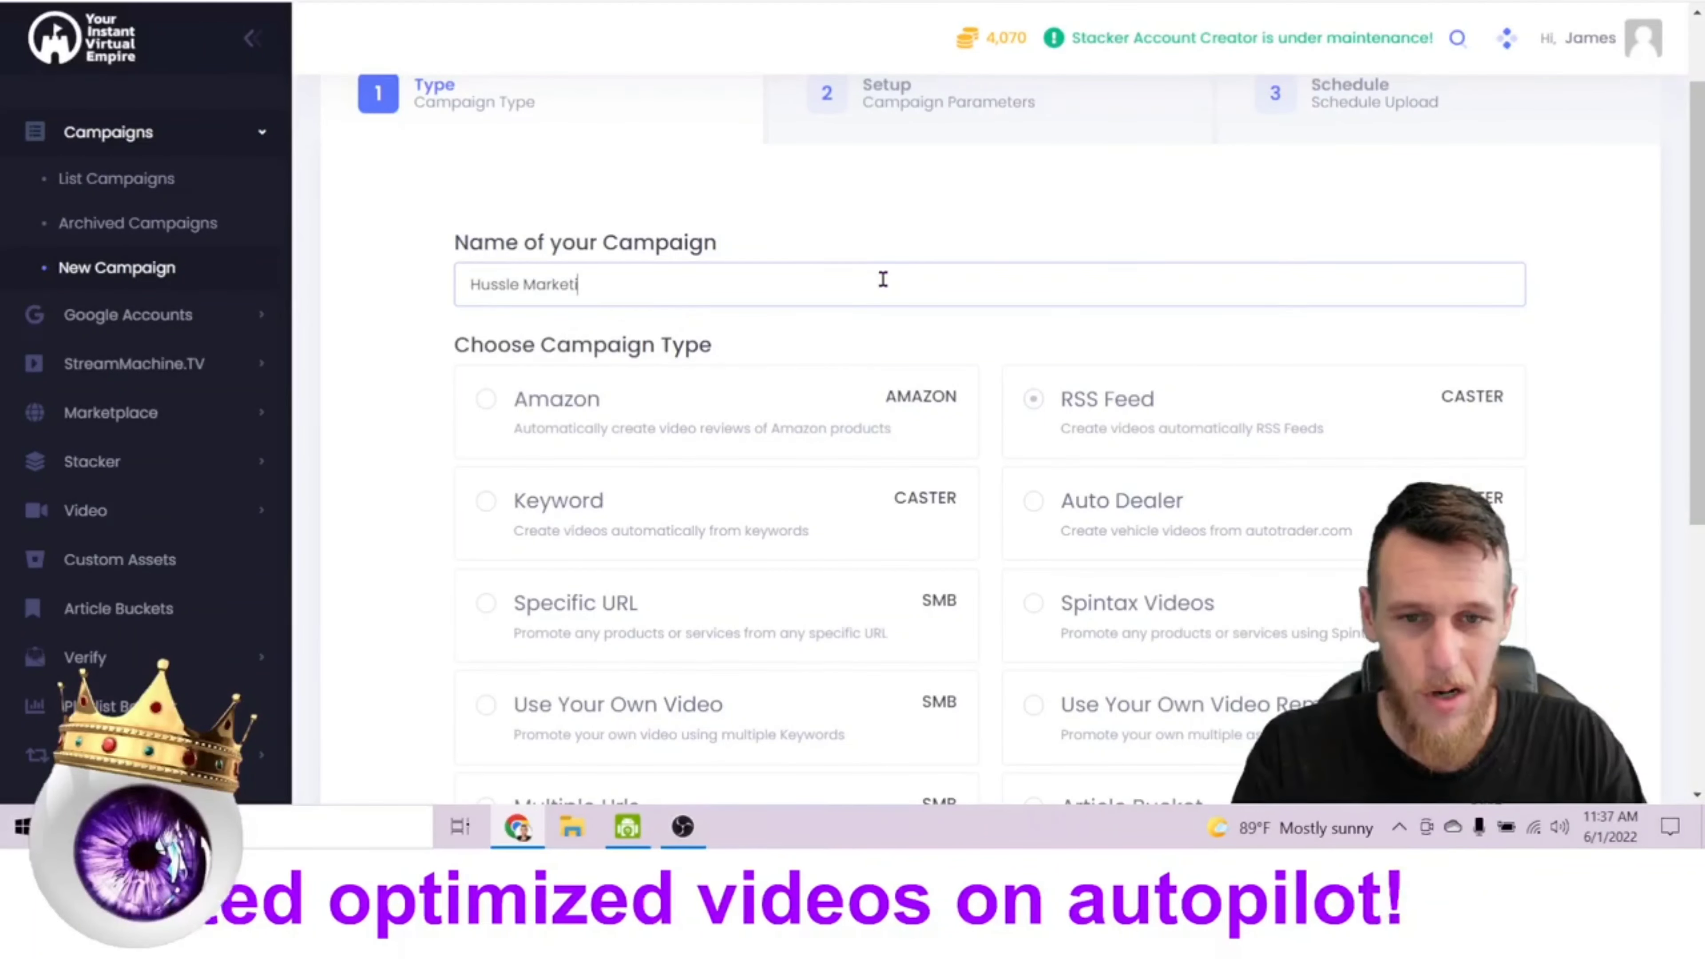
text(ng 2)
click(1032, 256)
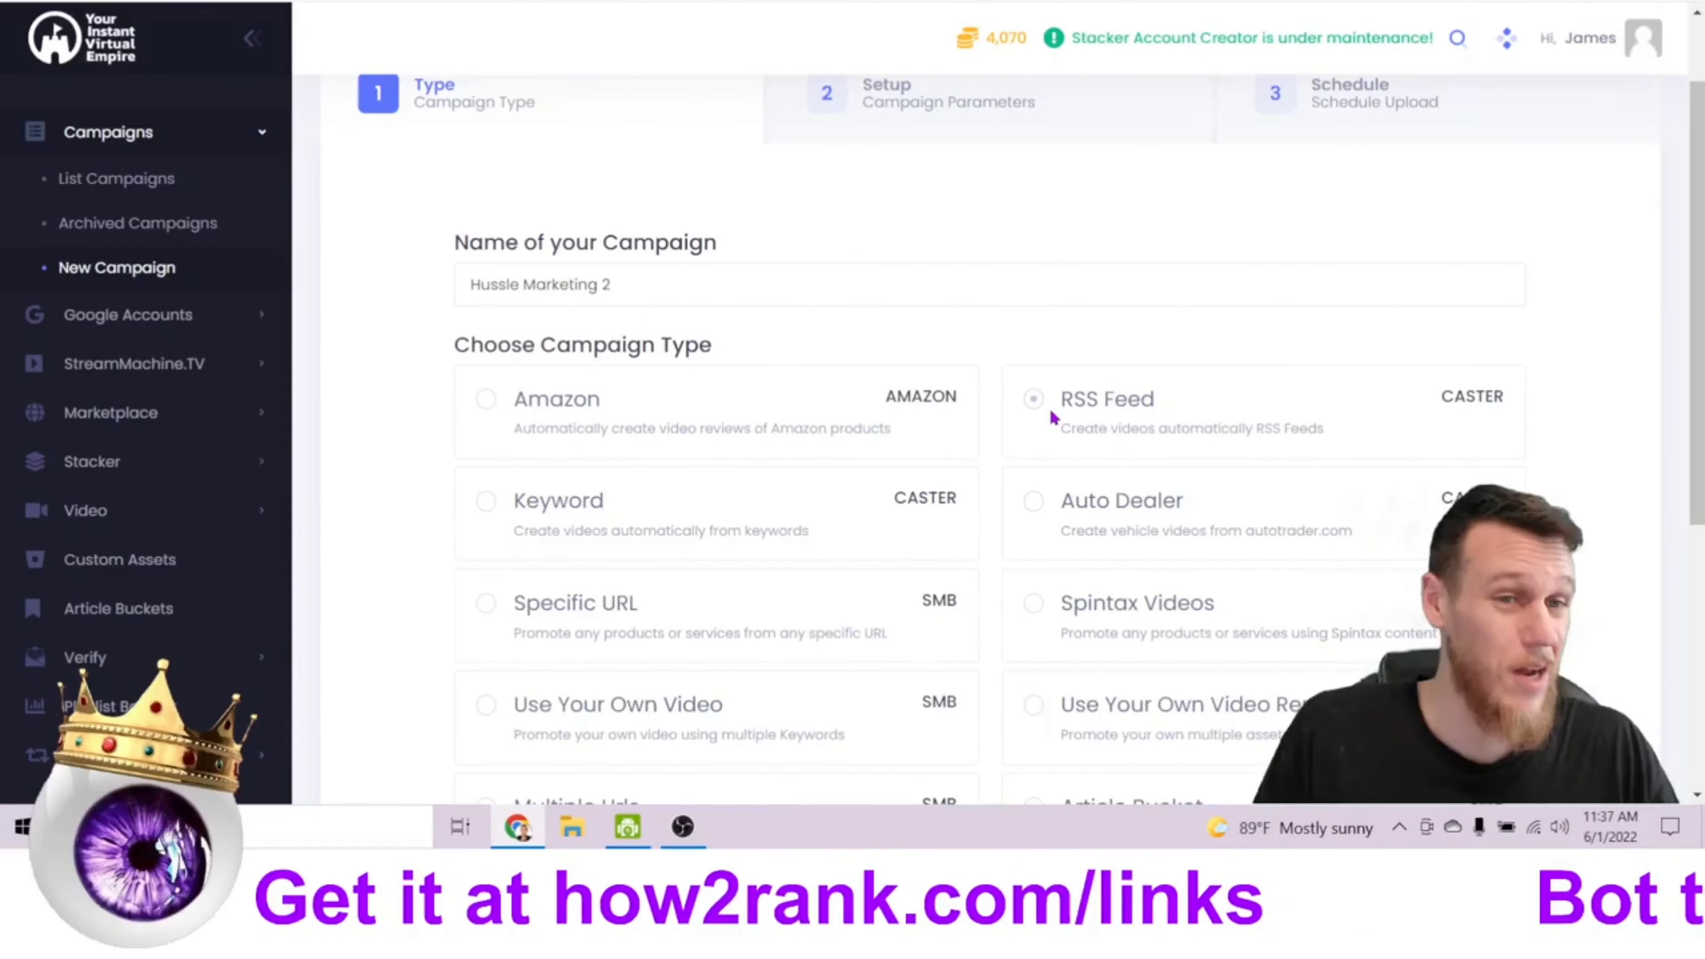
click(1081, 22)
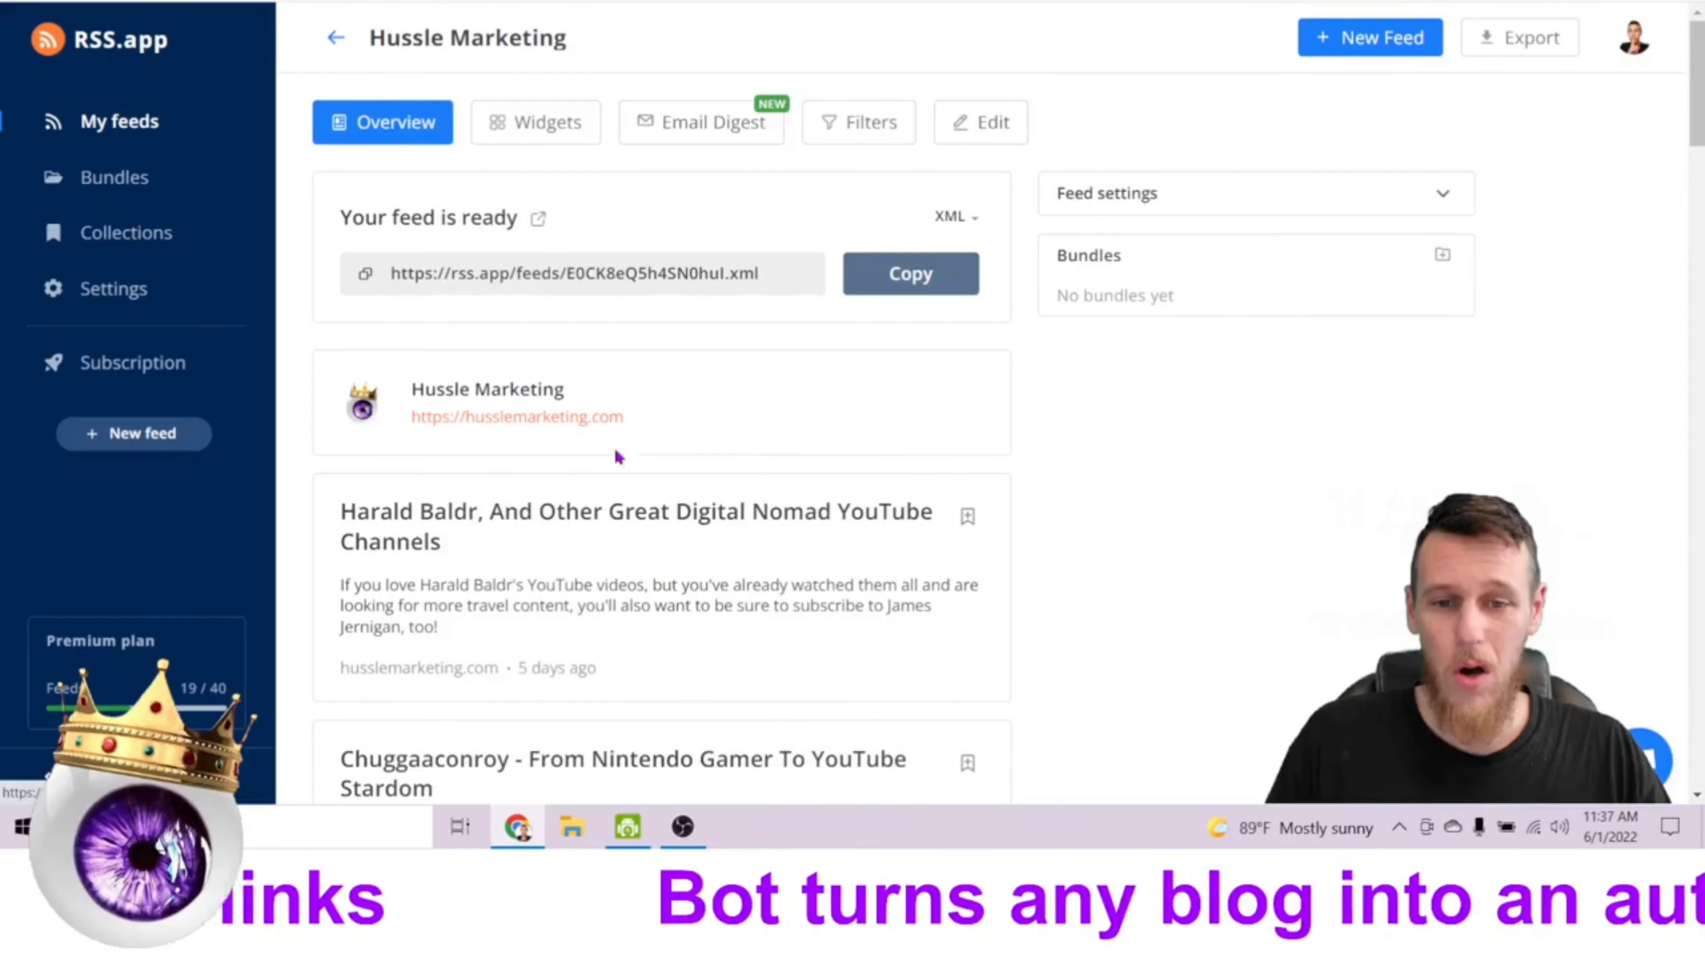
Preview the feed's Imageboard and Carousel widgets, then copy the Hussle Marketing feed's XML URL
scroll(831, 473, down, 5)
scroll(826, 480, down, 10)
scroll(792, 617, up, 15)
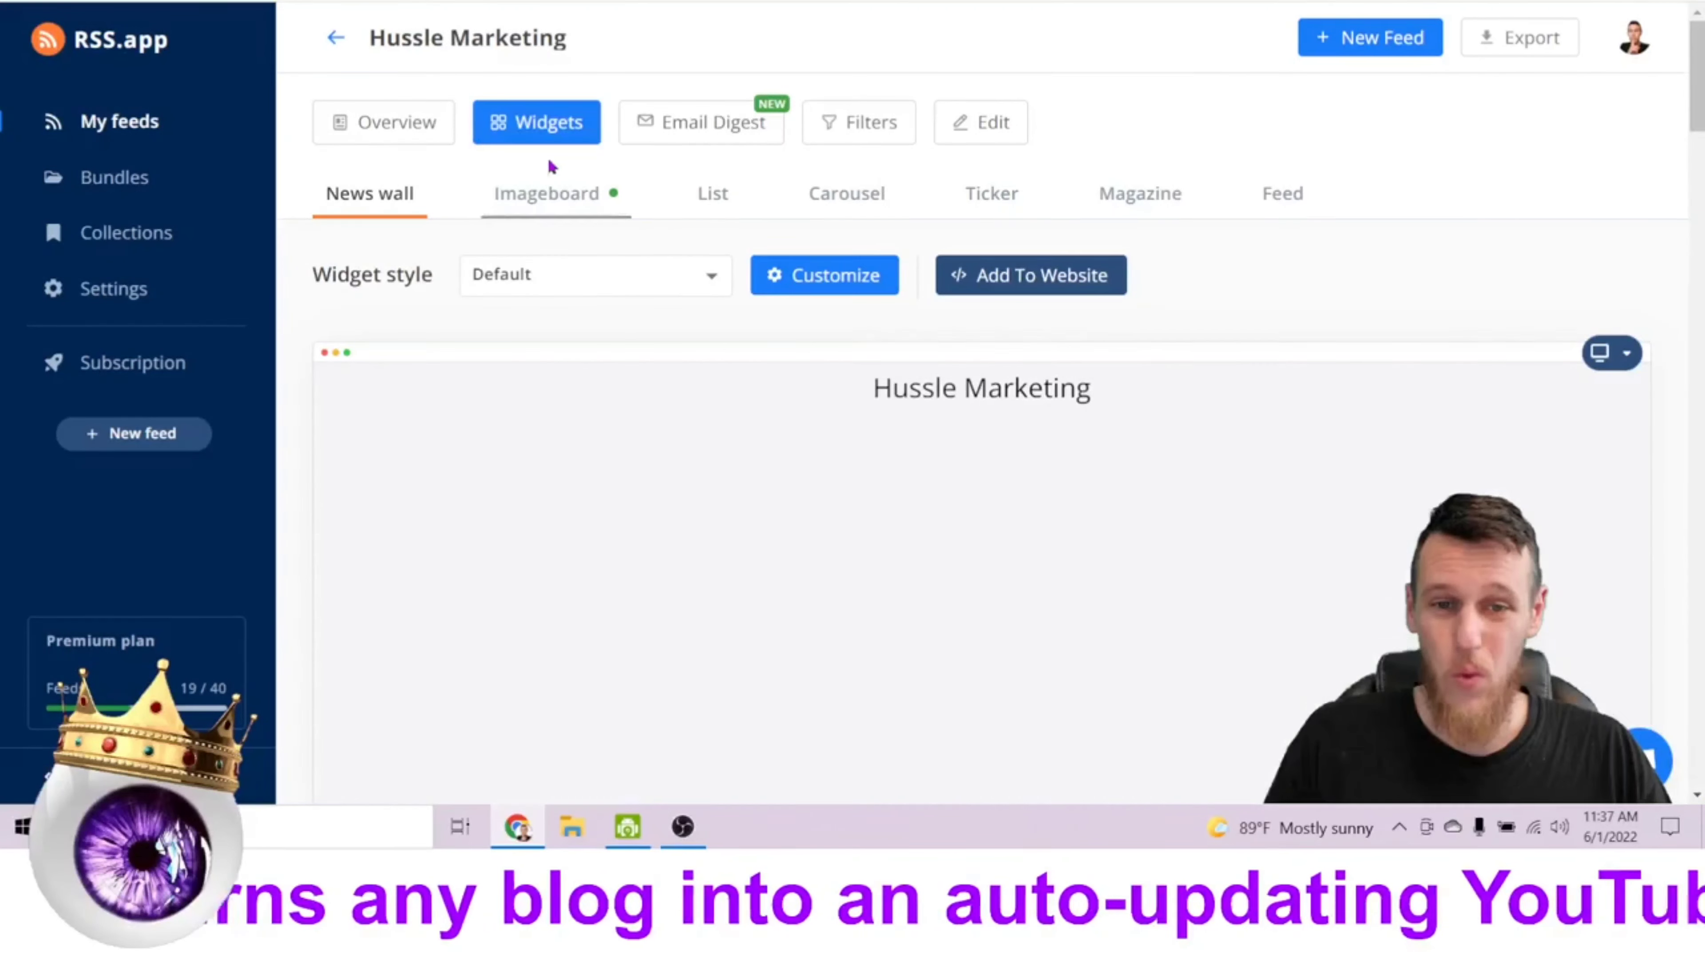
click(547, 194)
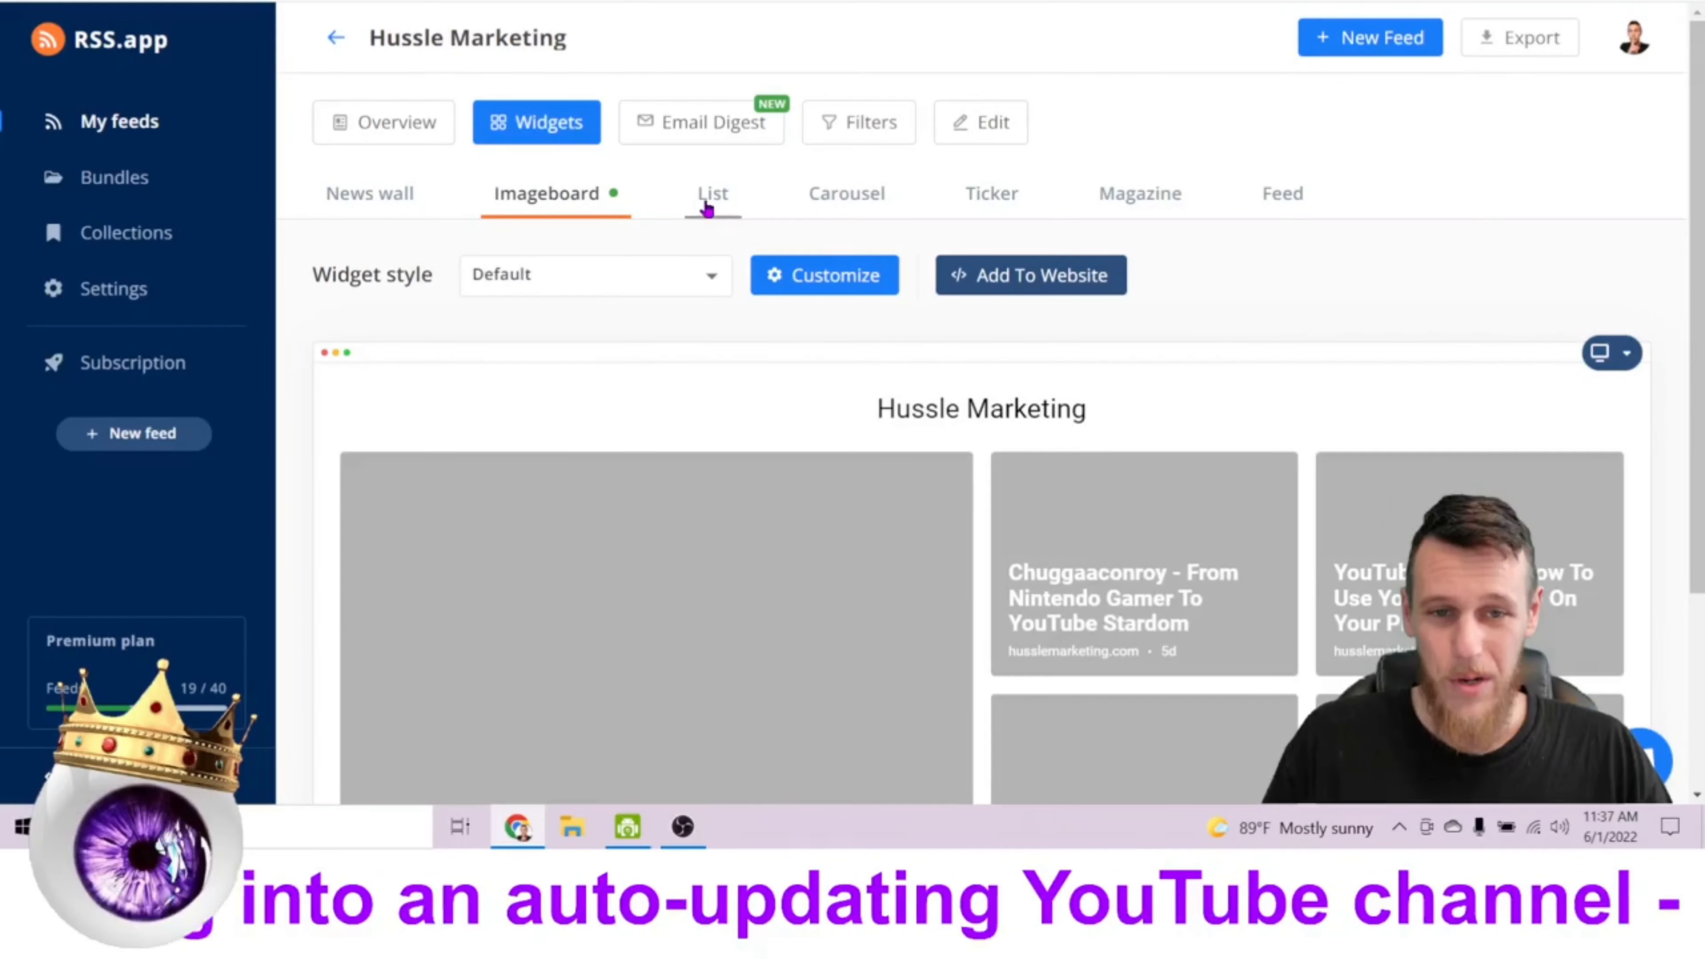
click(893, 199)
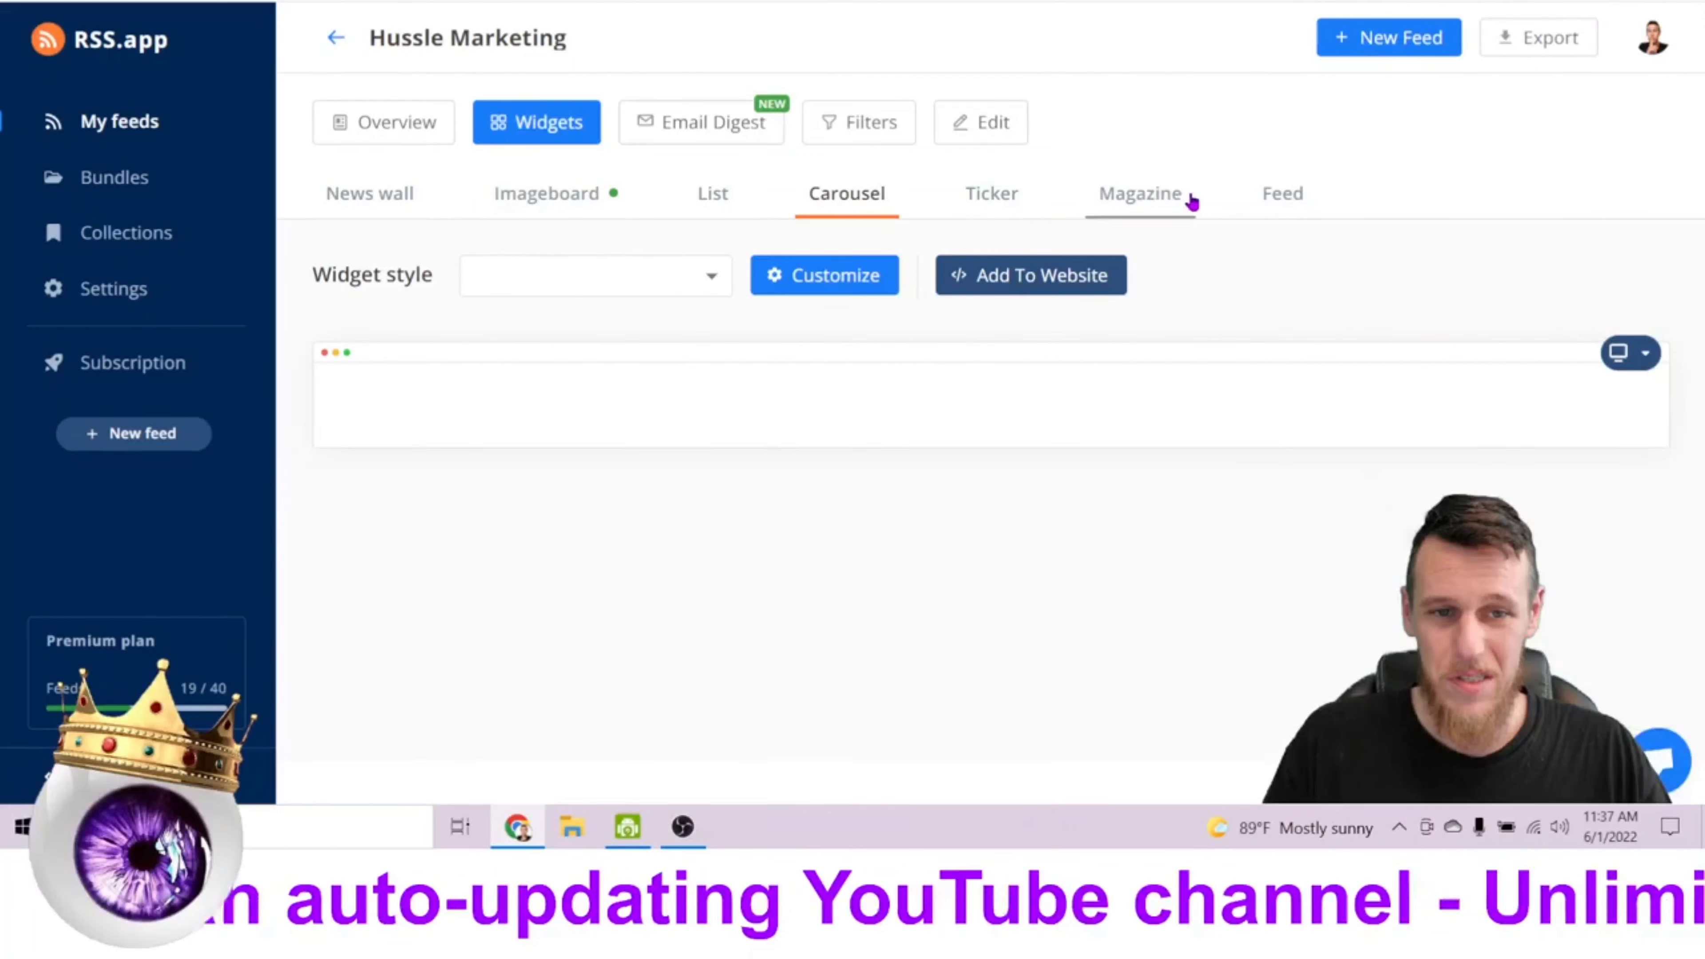
click(370, 204)
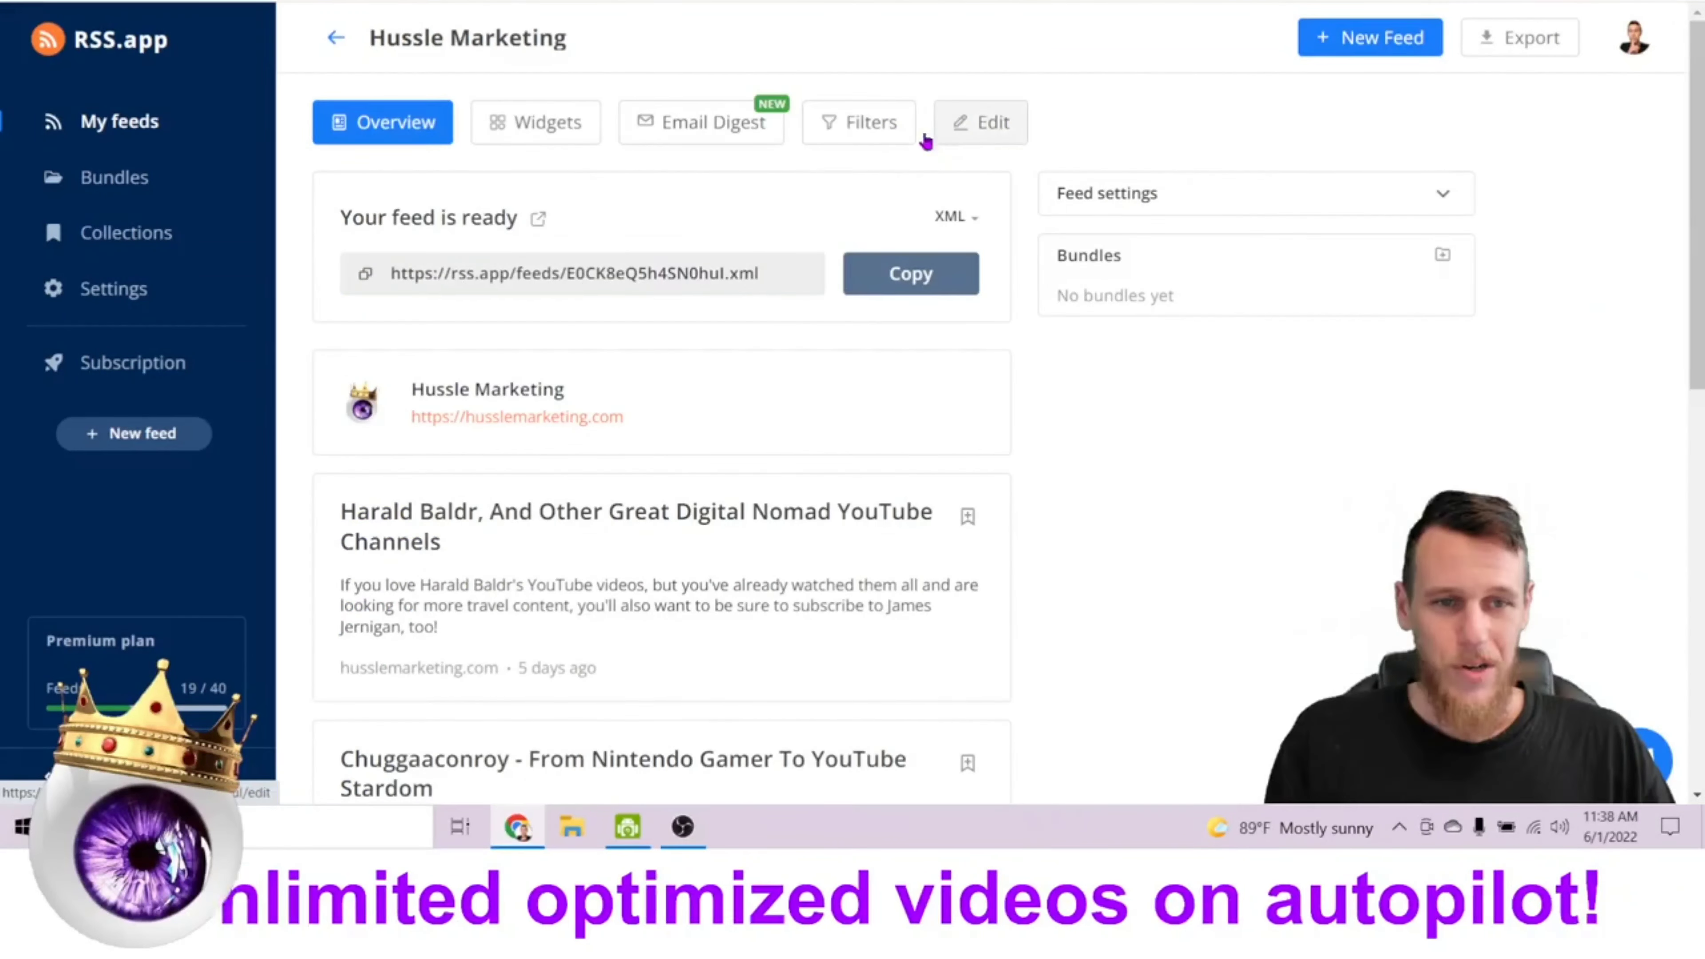
click(872, 272)
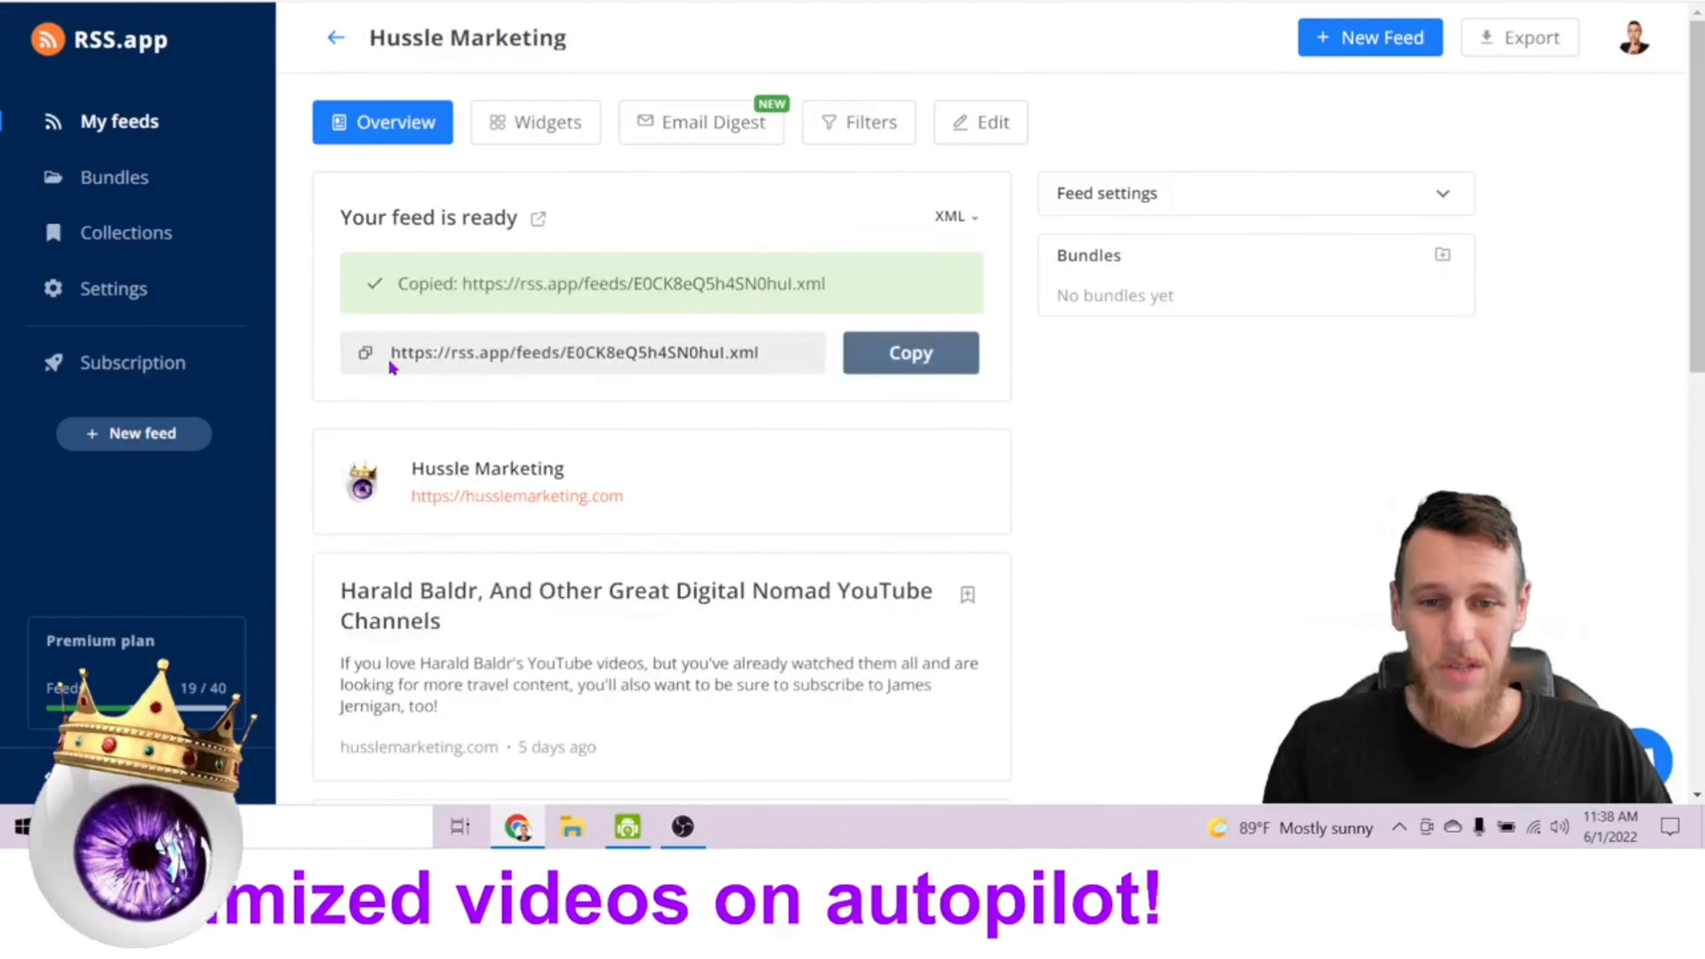
Copy the feed URL again and submit the Hussle Marketing 2 campaign to reach its Feed step
click(873, 276)
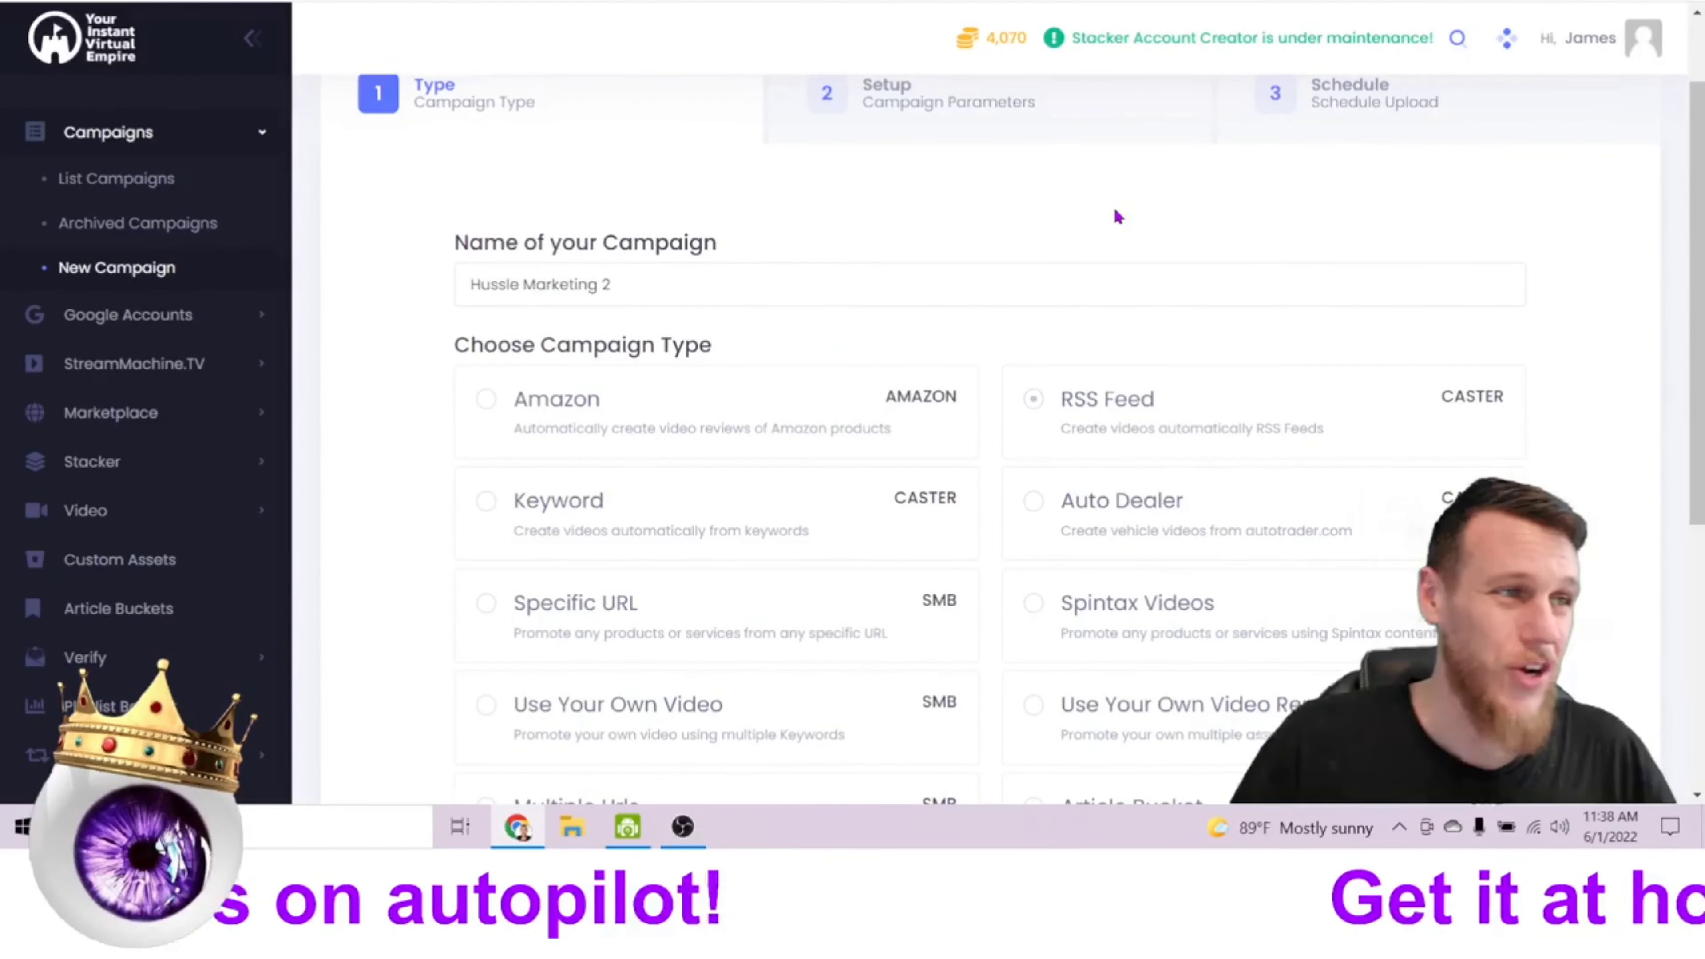
scroll(985, 385, down, 6)
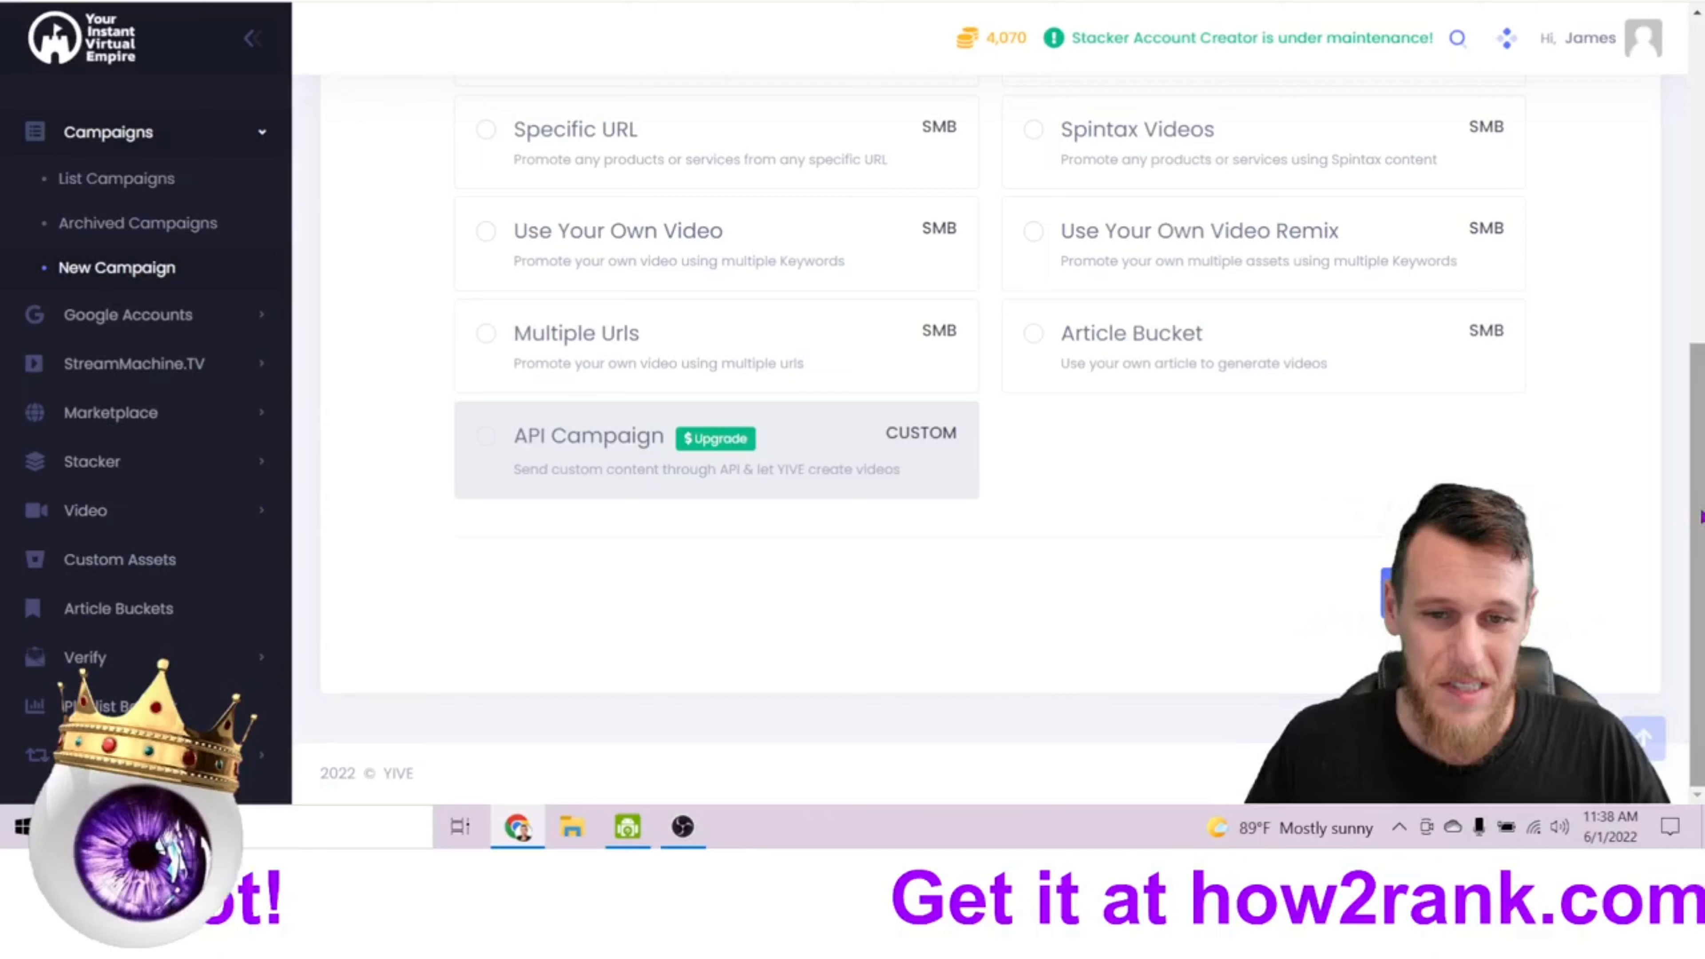
key(F5)
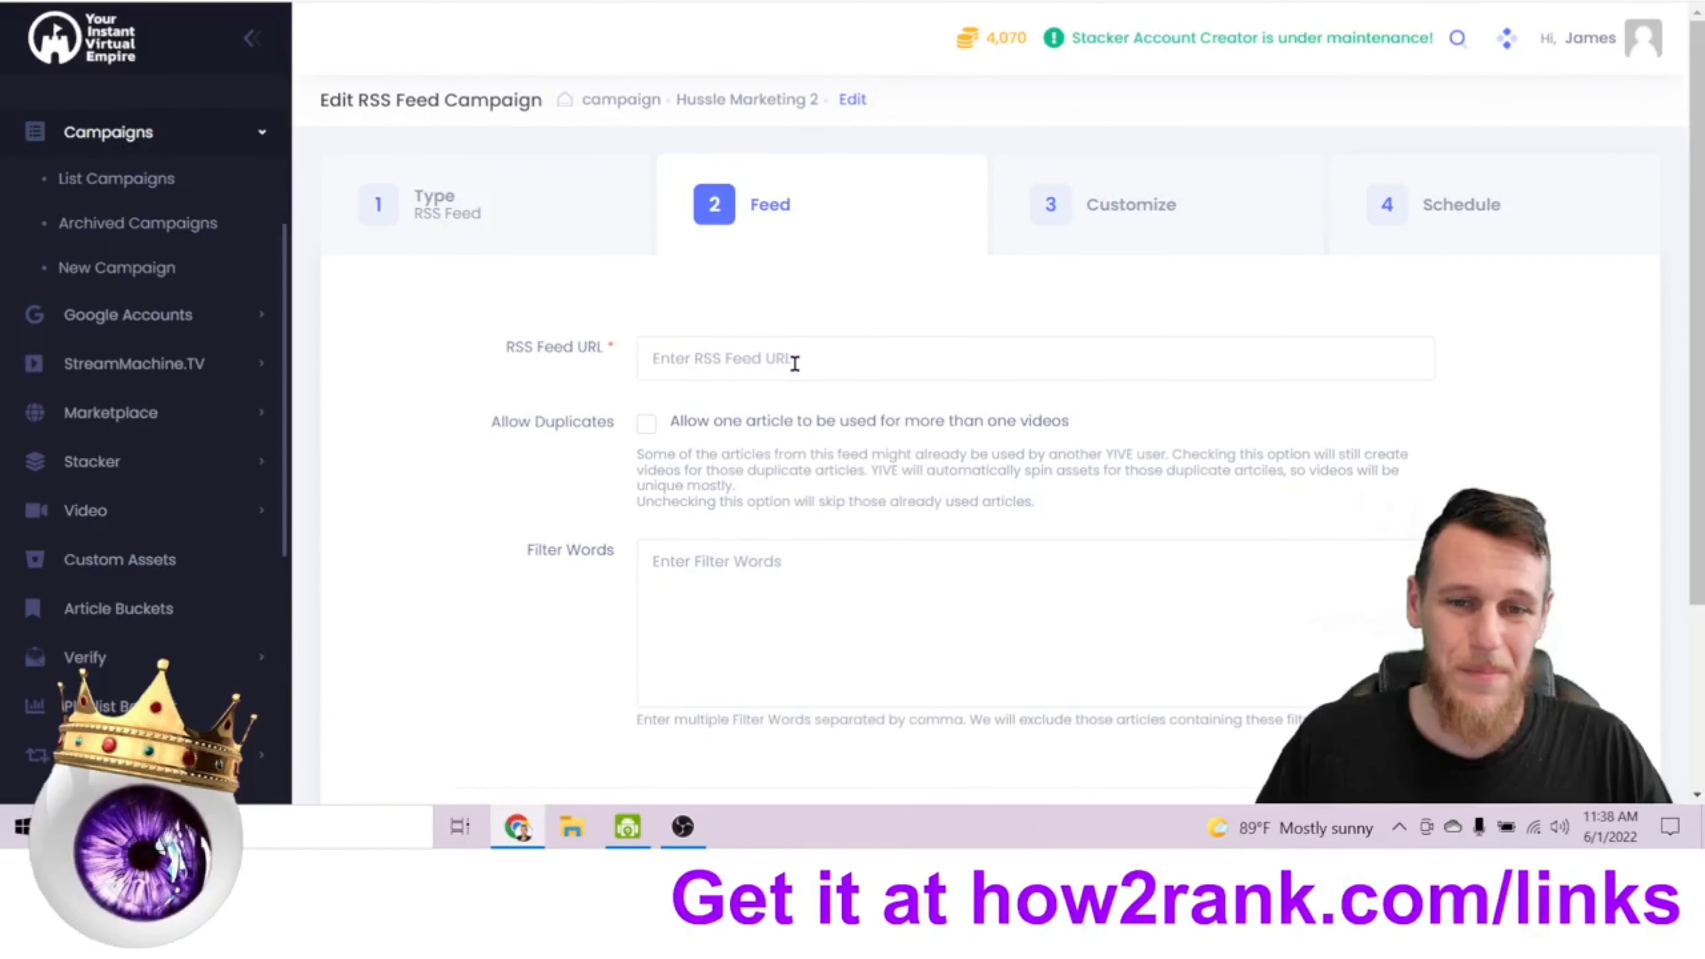
Paste the RSS.app feed URL into the RSS Feed URL field and enable Allow Duplicates
right_click(796, 369)
click(851, 540)
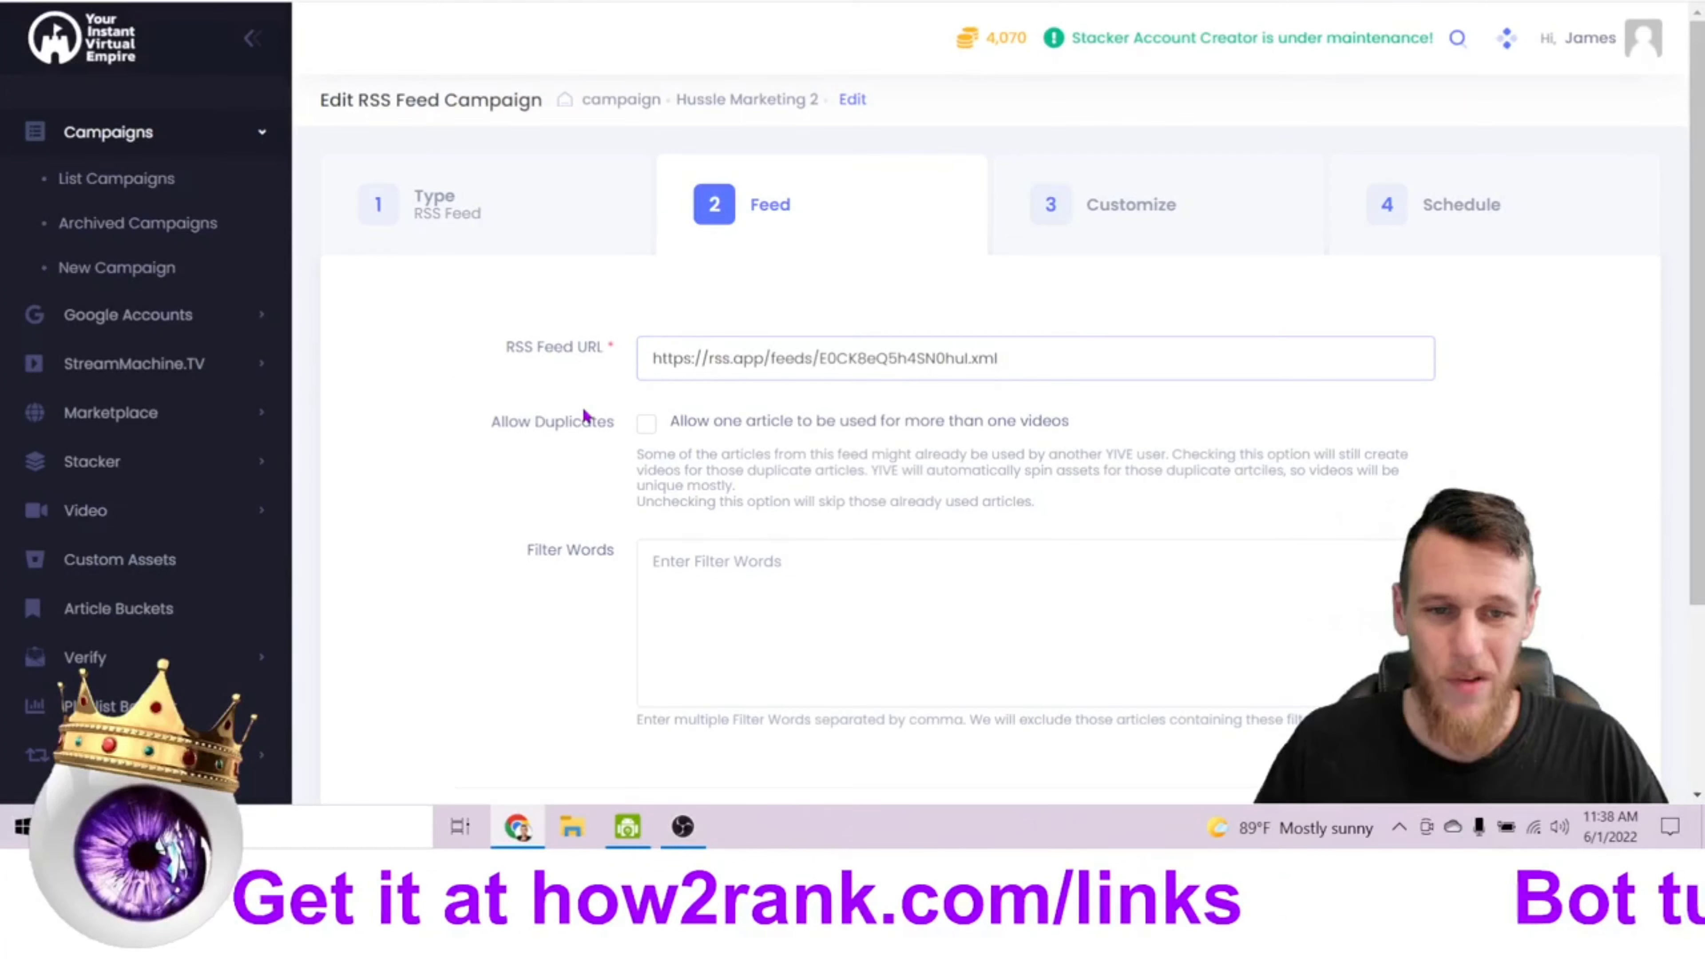
scroll(608, 427, down, 2)
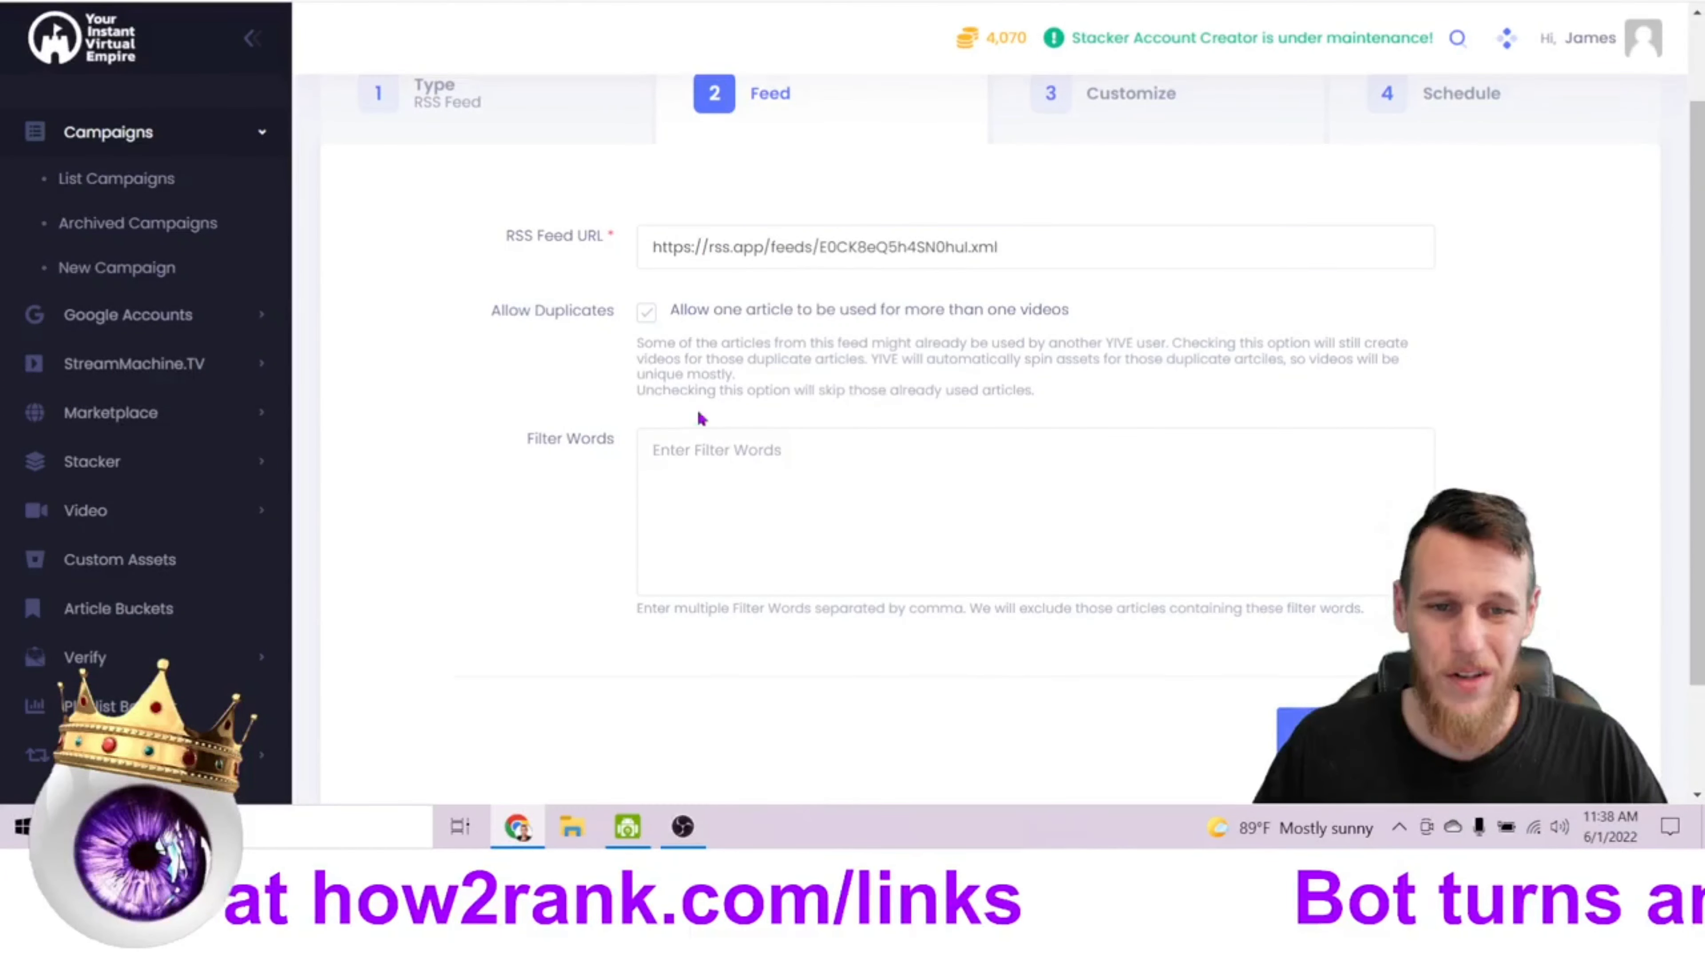
click(725, 316)
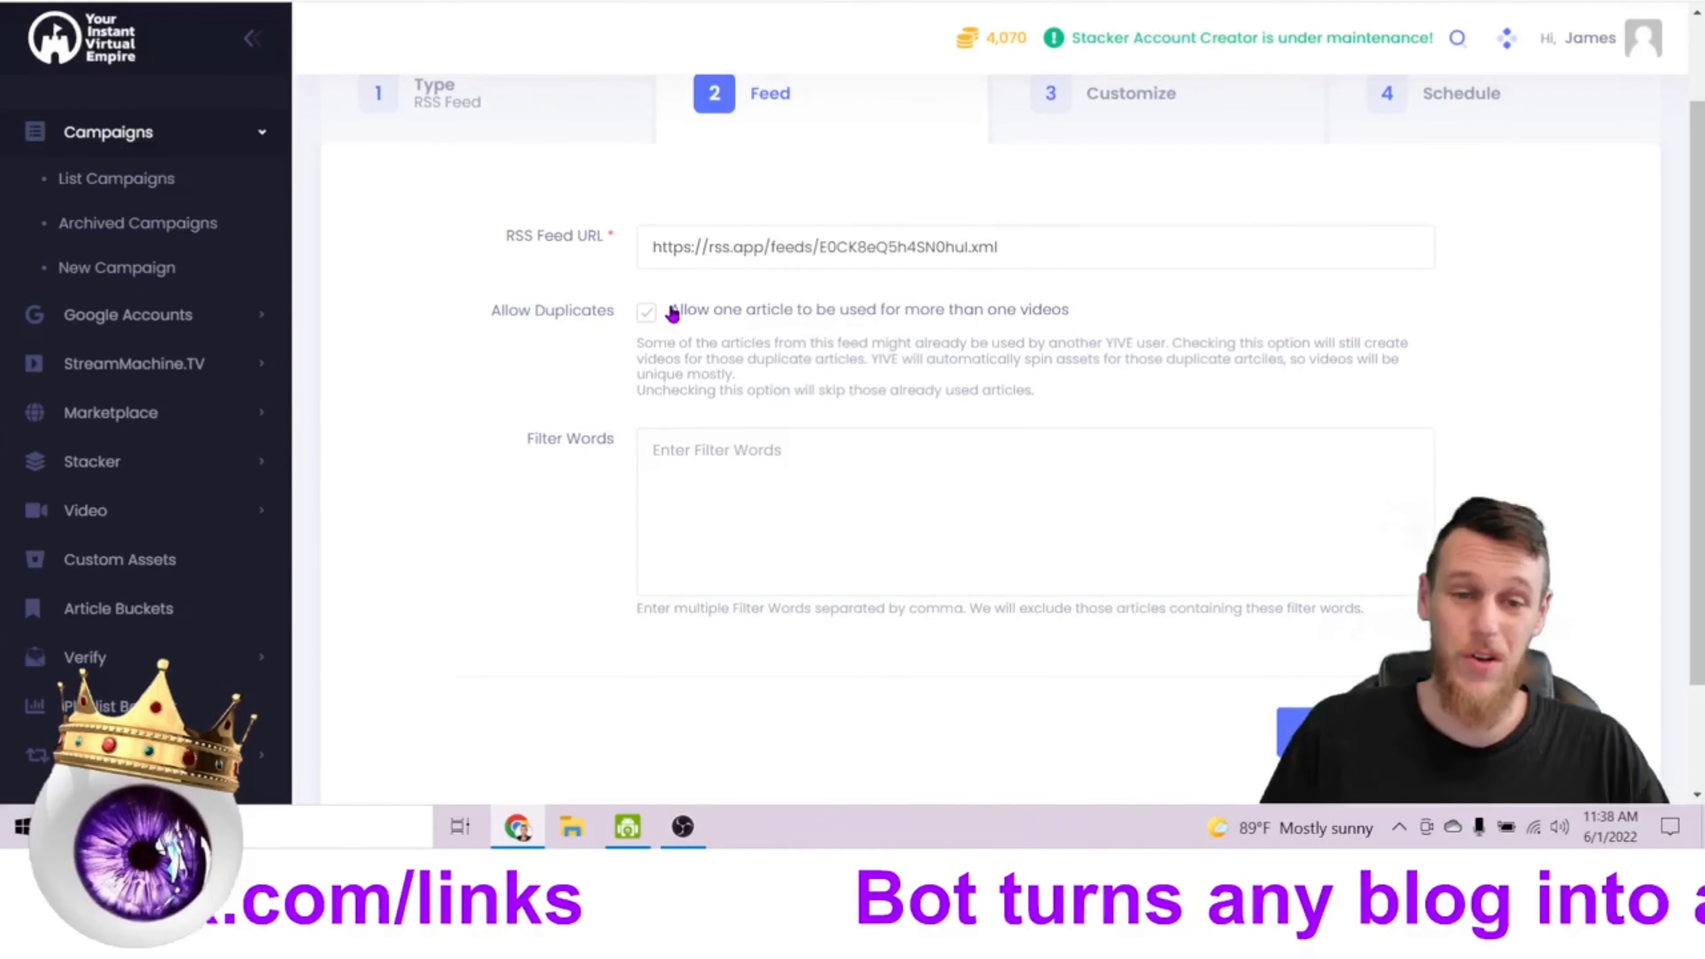
click(650, 317)
click(650, 316)
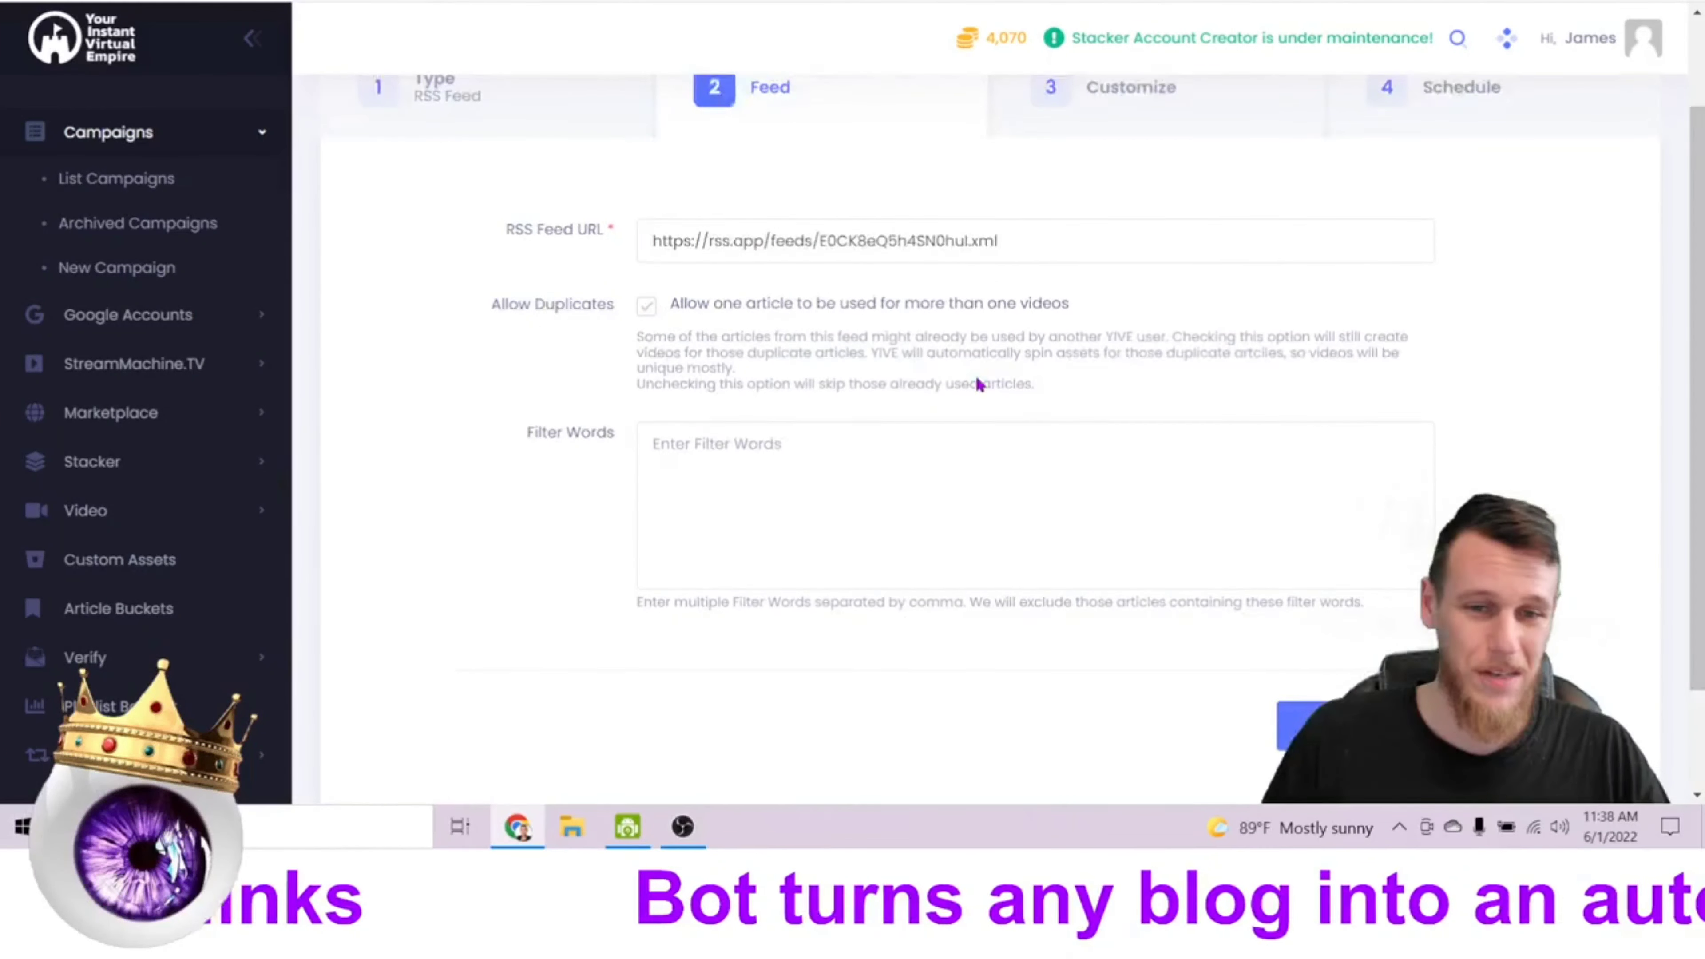
Enter Biden, Trump, Abortion and murder as the campaign's filter words
scroll(872, 369, down, 2)
click(848, 361)
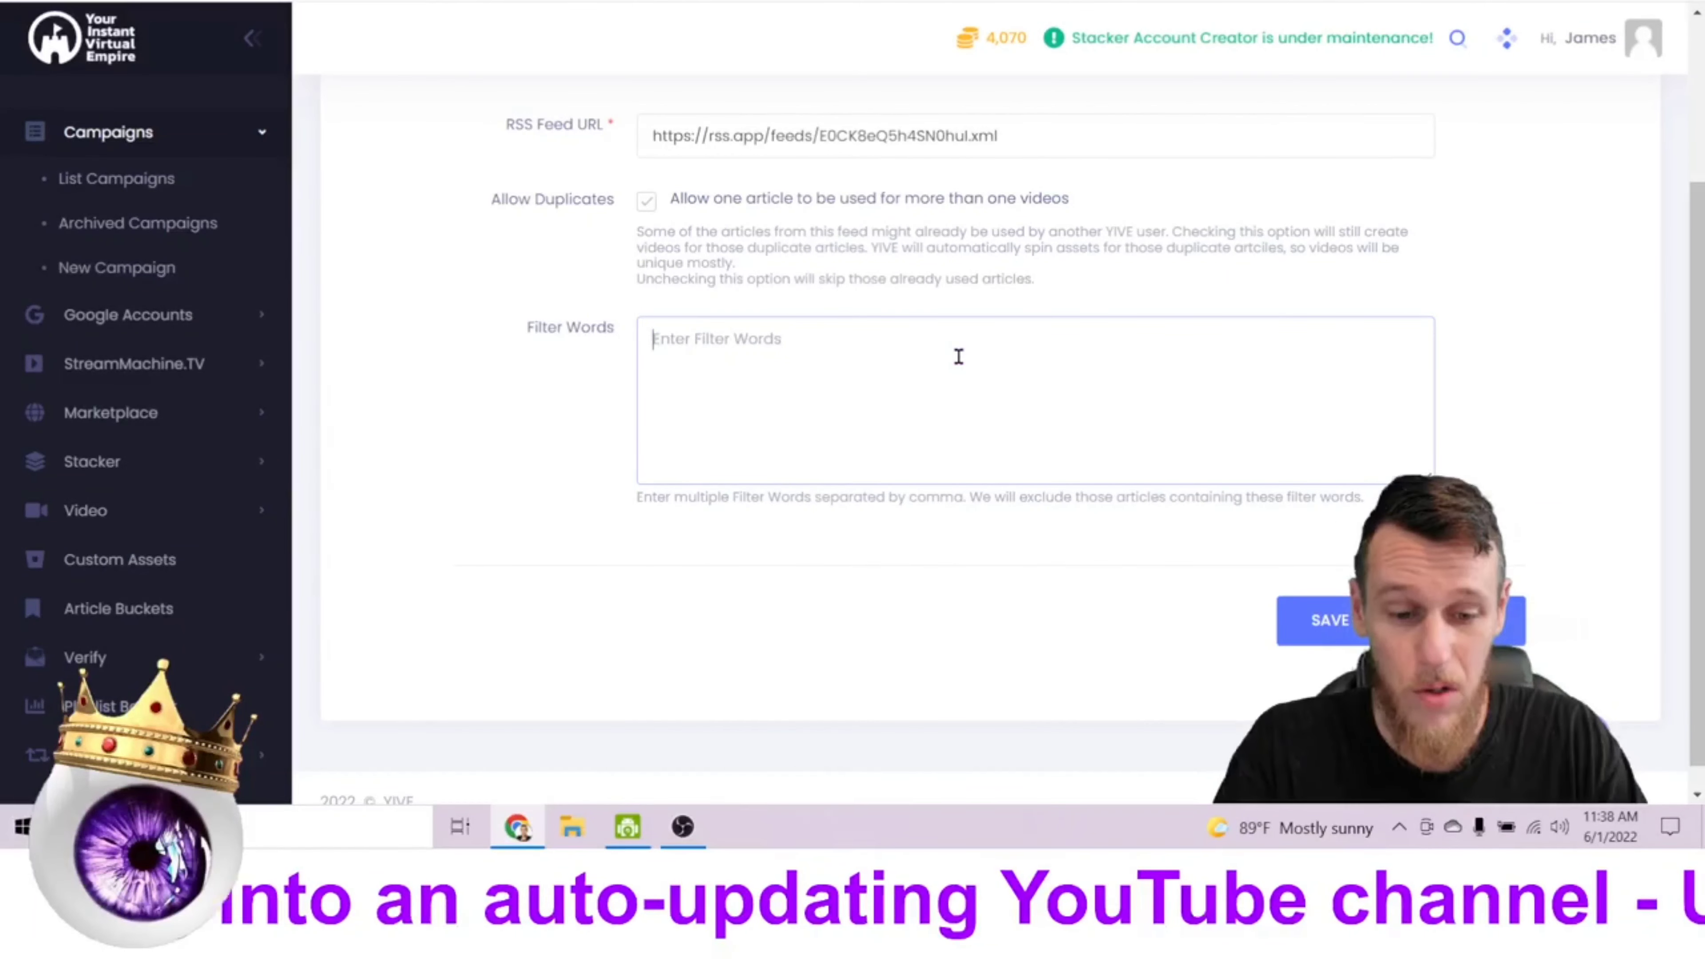
text(Biden, Trump, Abo)
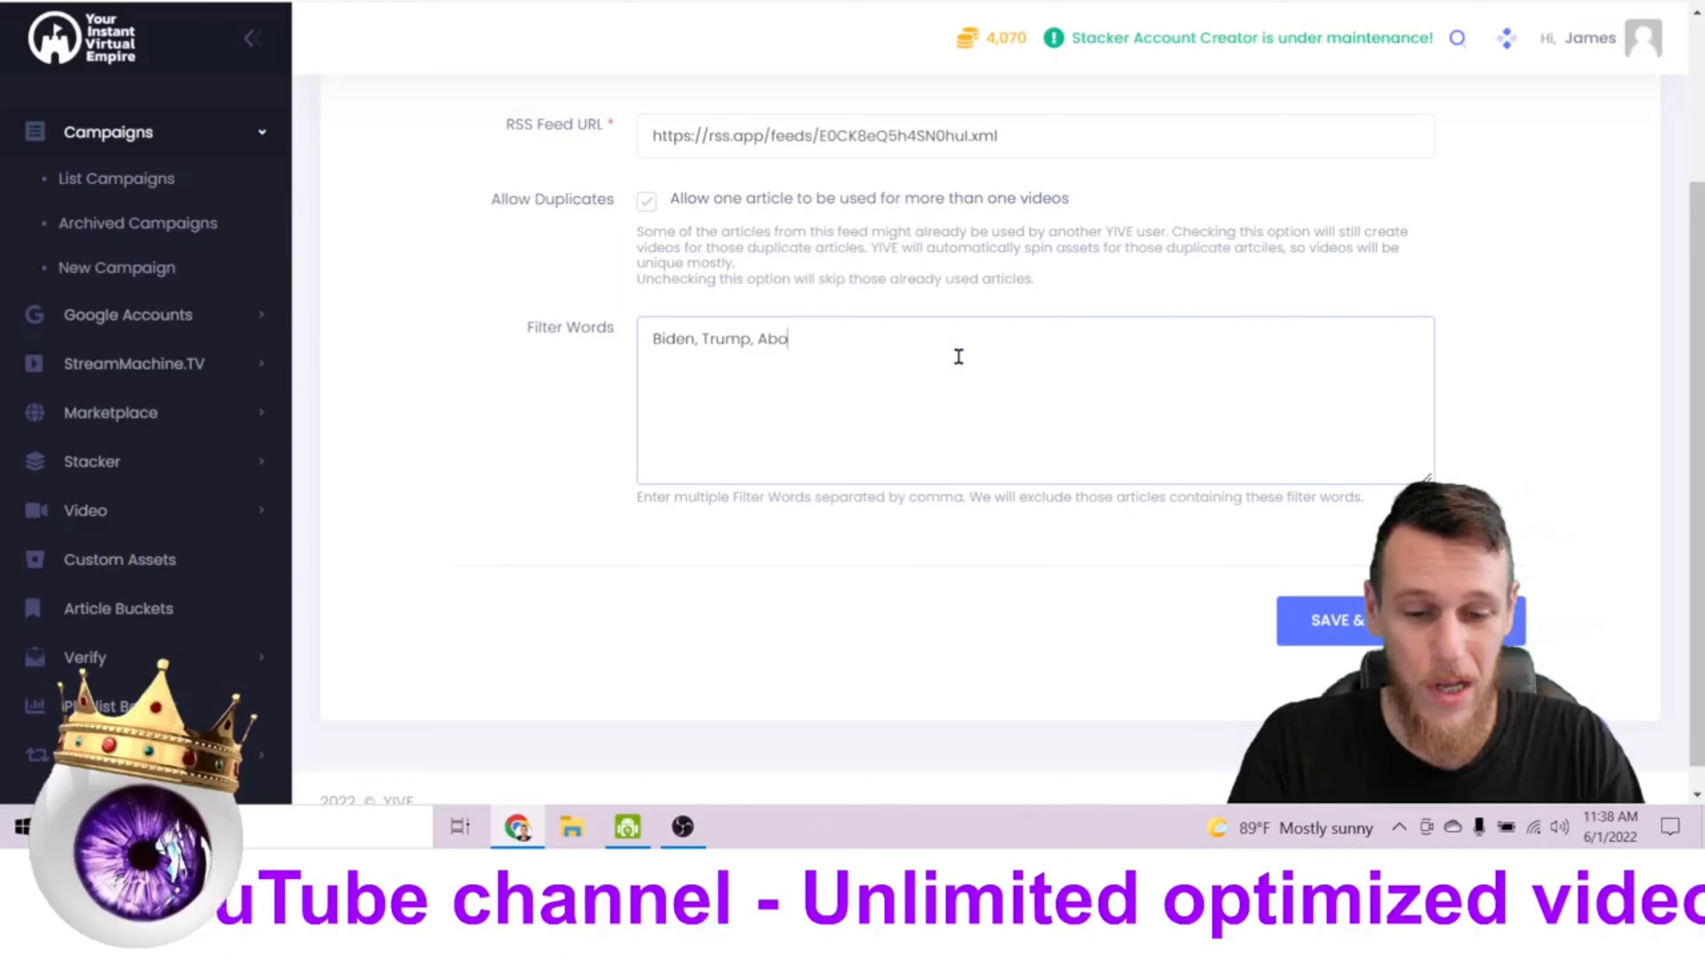
text(n, murder,)
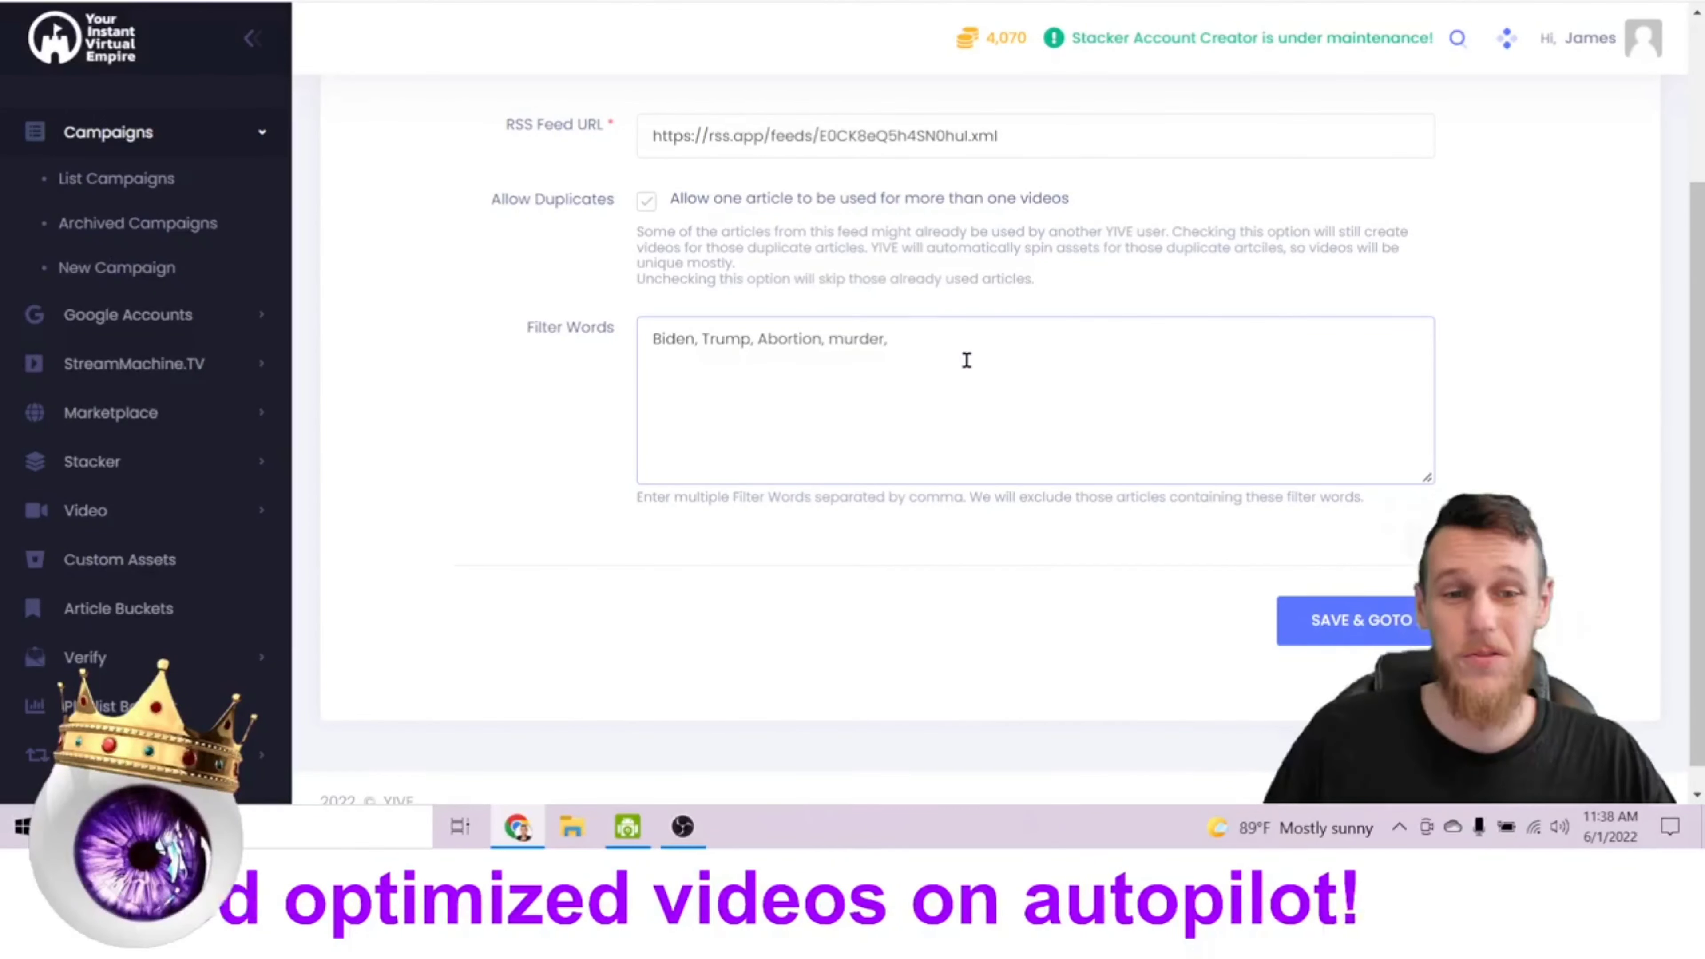
scroll(1007, 403, up, 2)
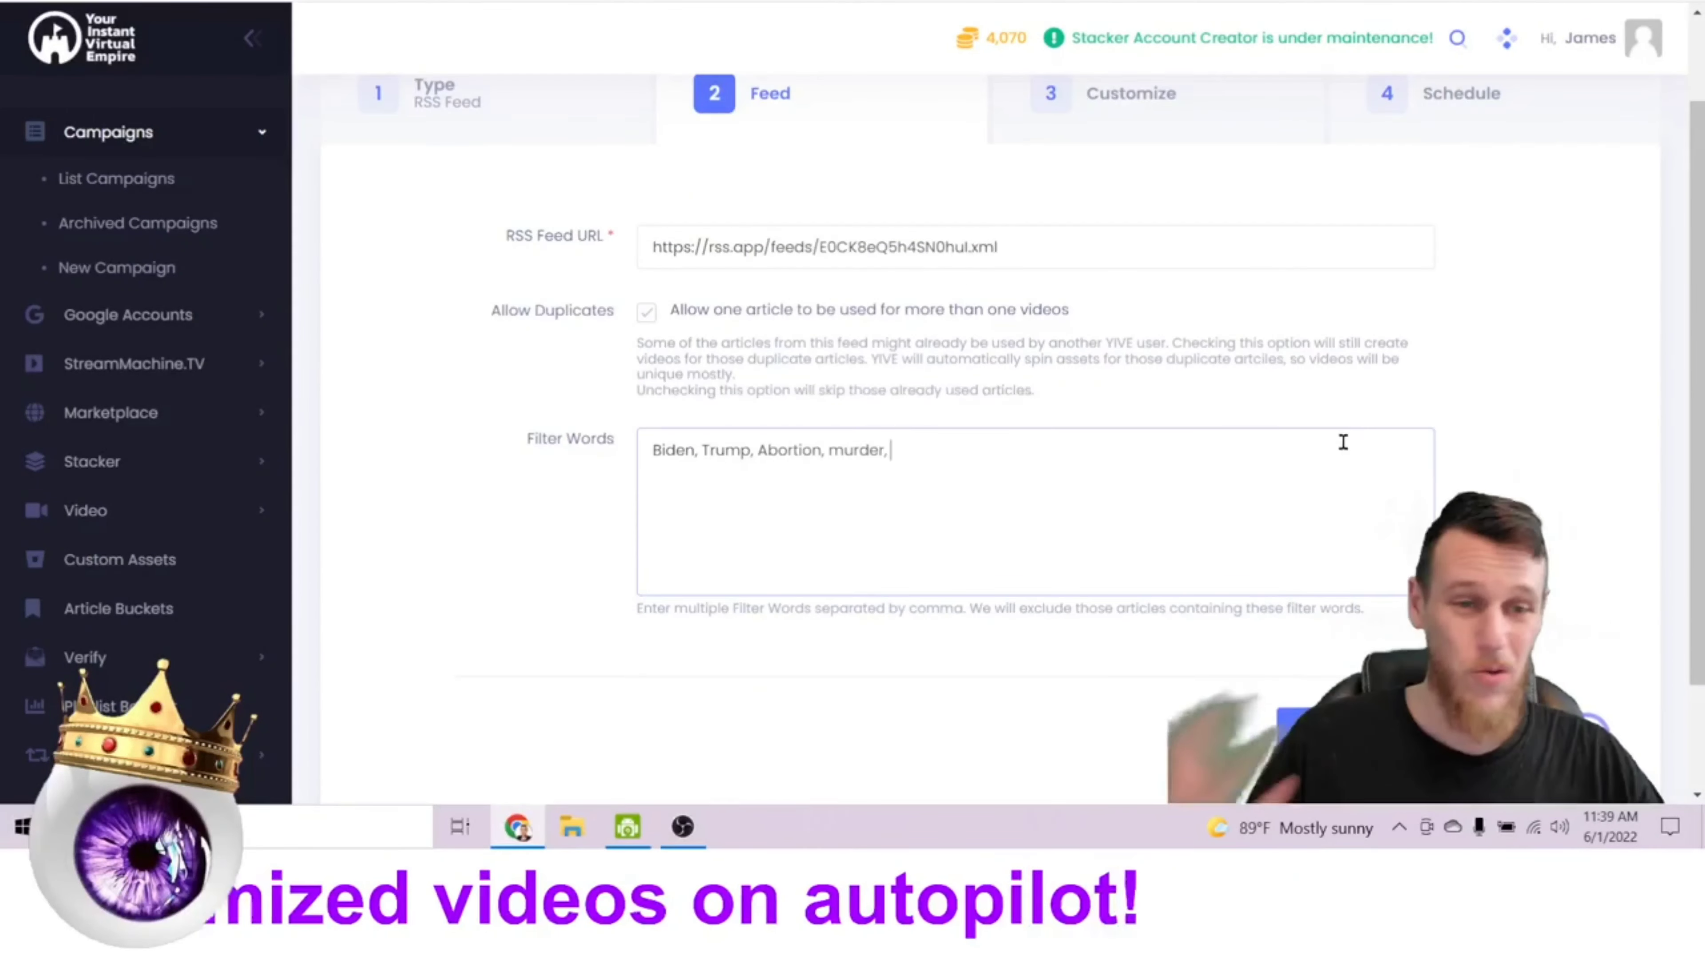
Advance to the Customize step and check the pre-roll bucket, closing it without choosing a video
click(1560, 495)
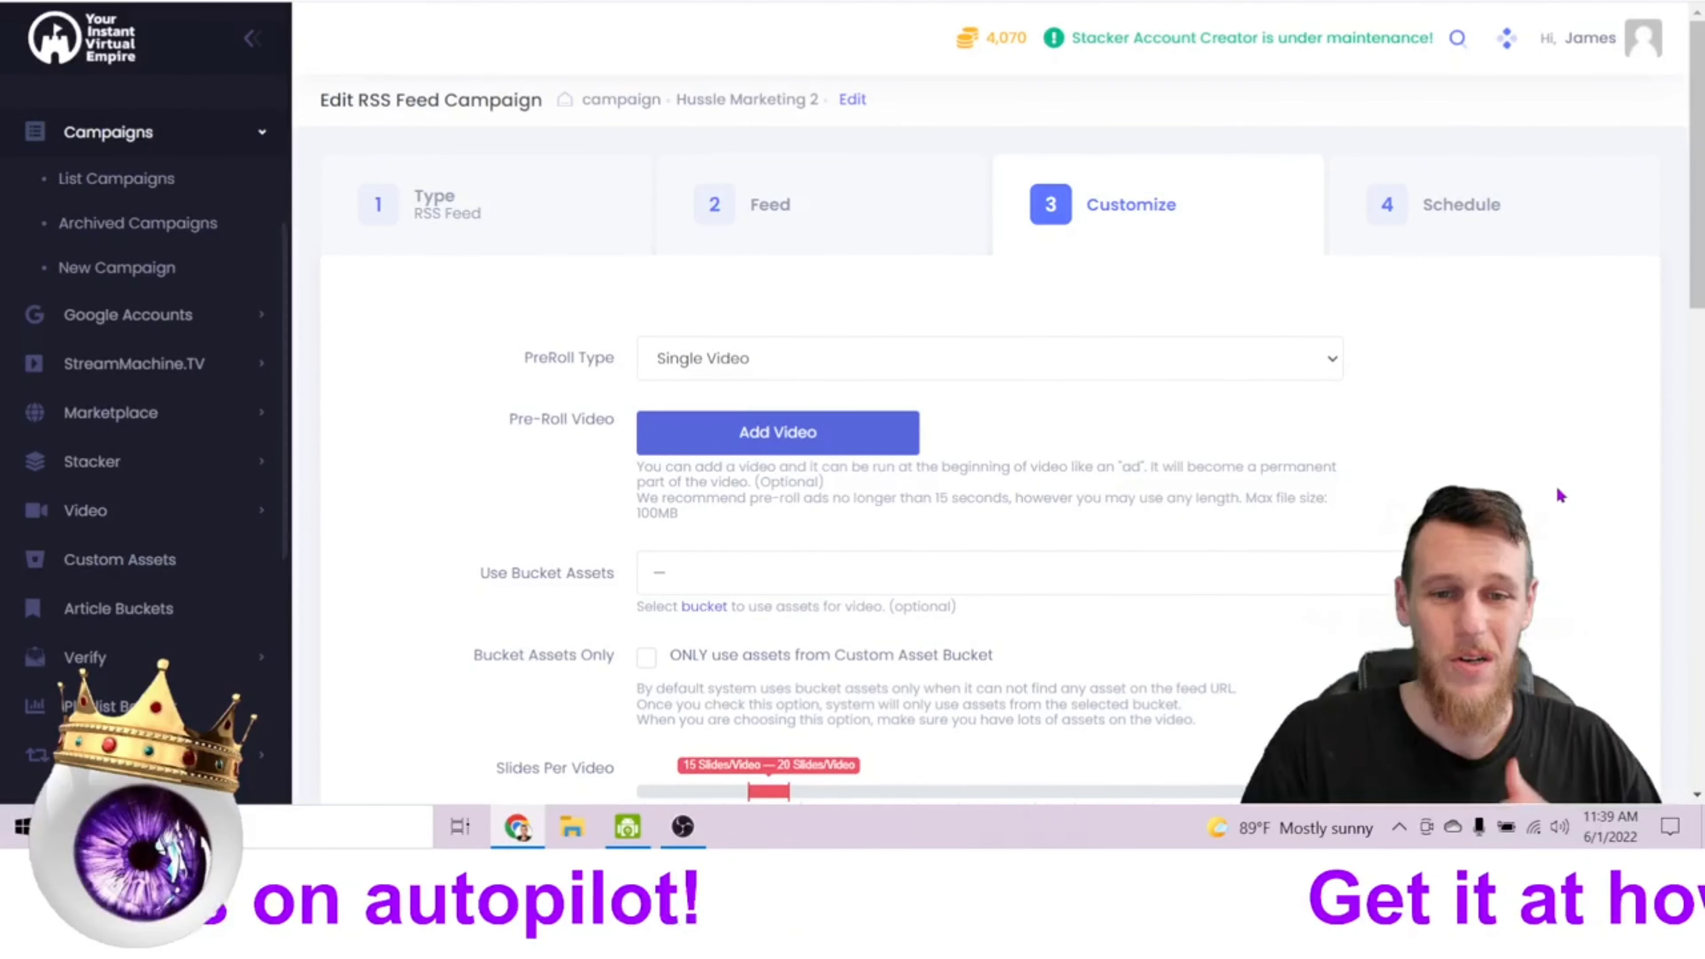
scroll(1089, 308, down, 1)
scroll(1090, 307, down, 1)
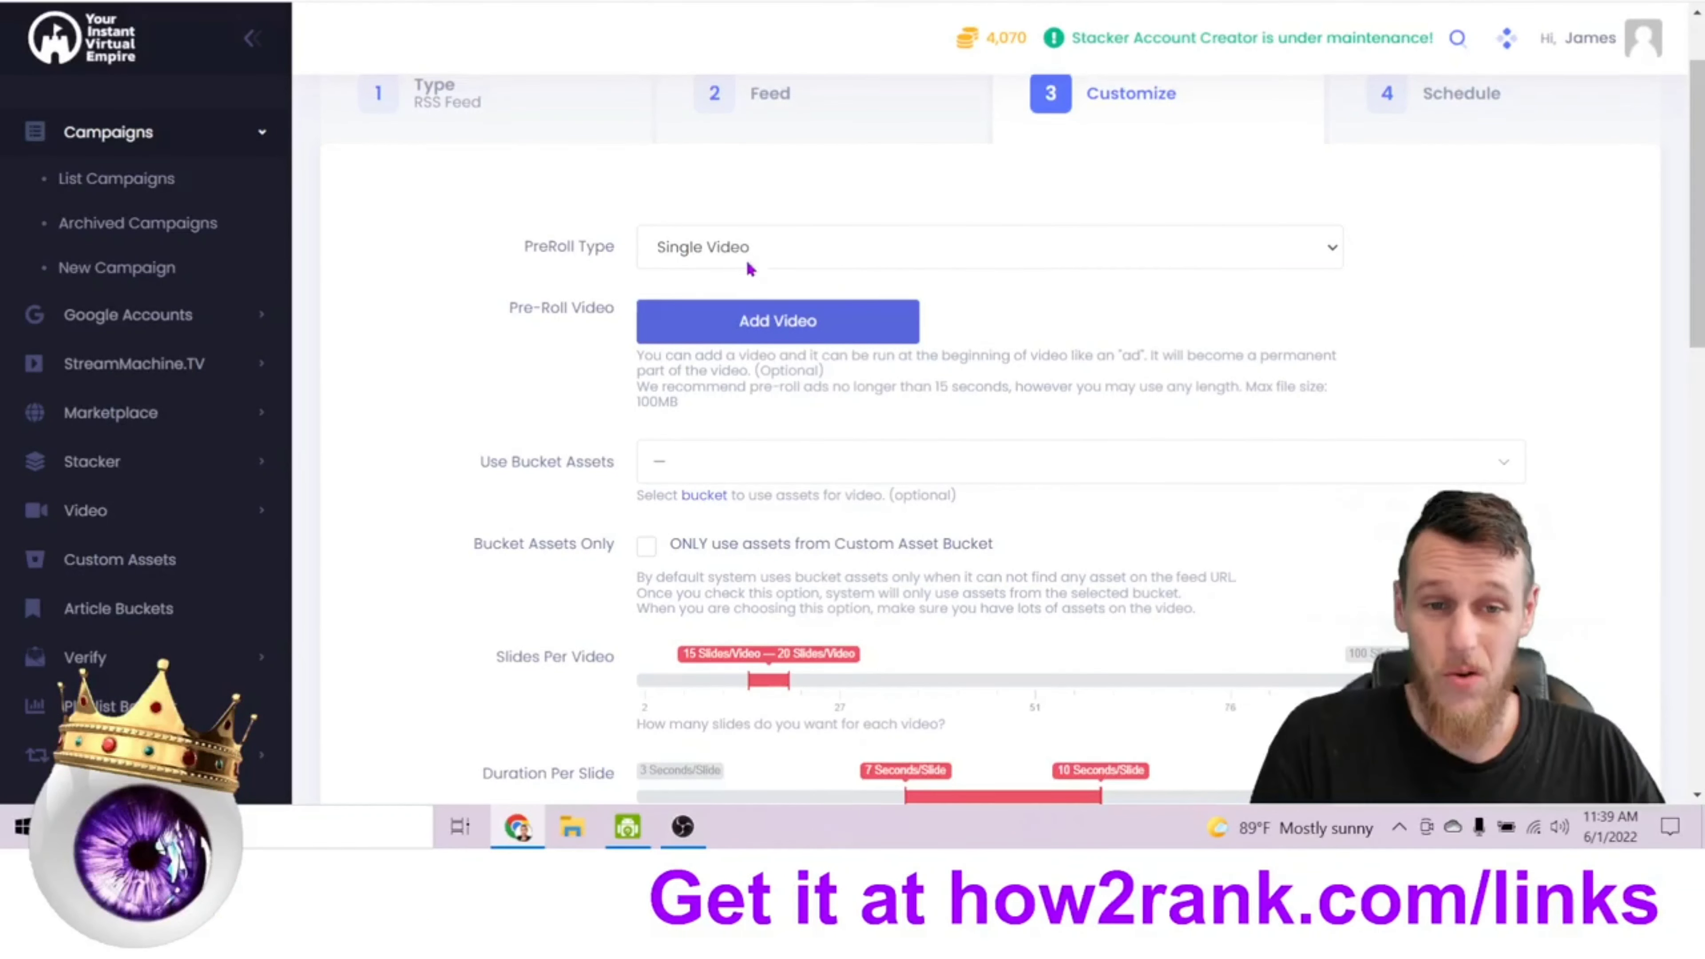
click(703, 319)
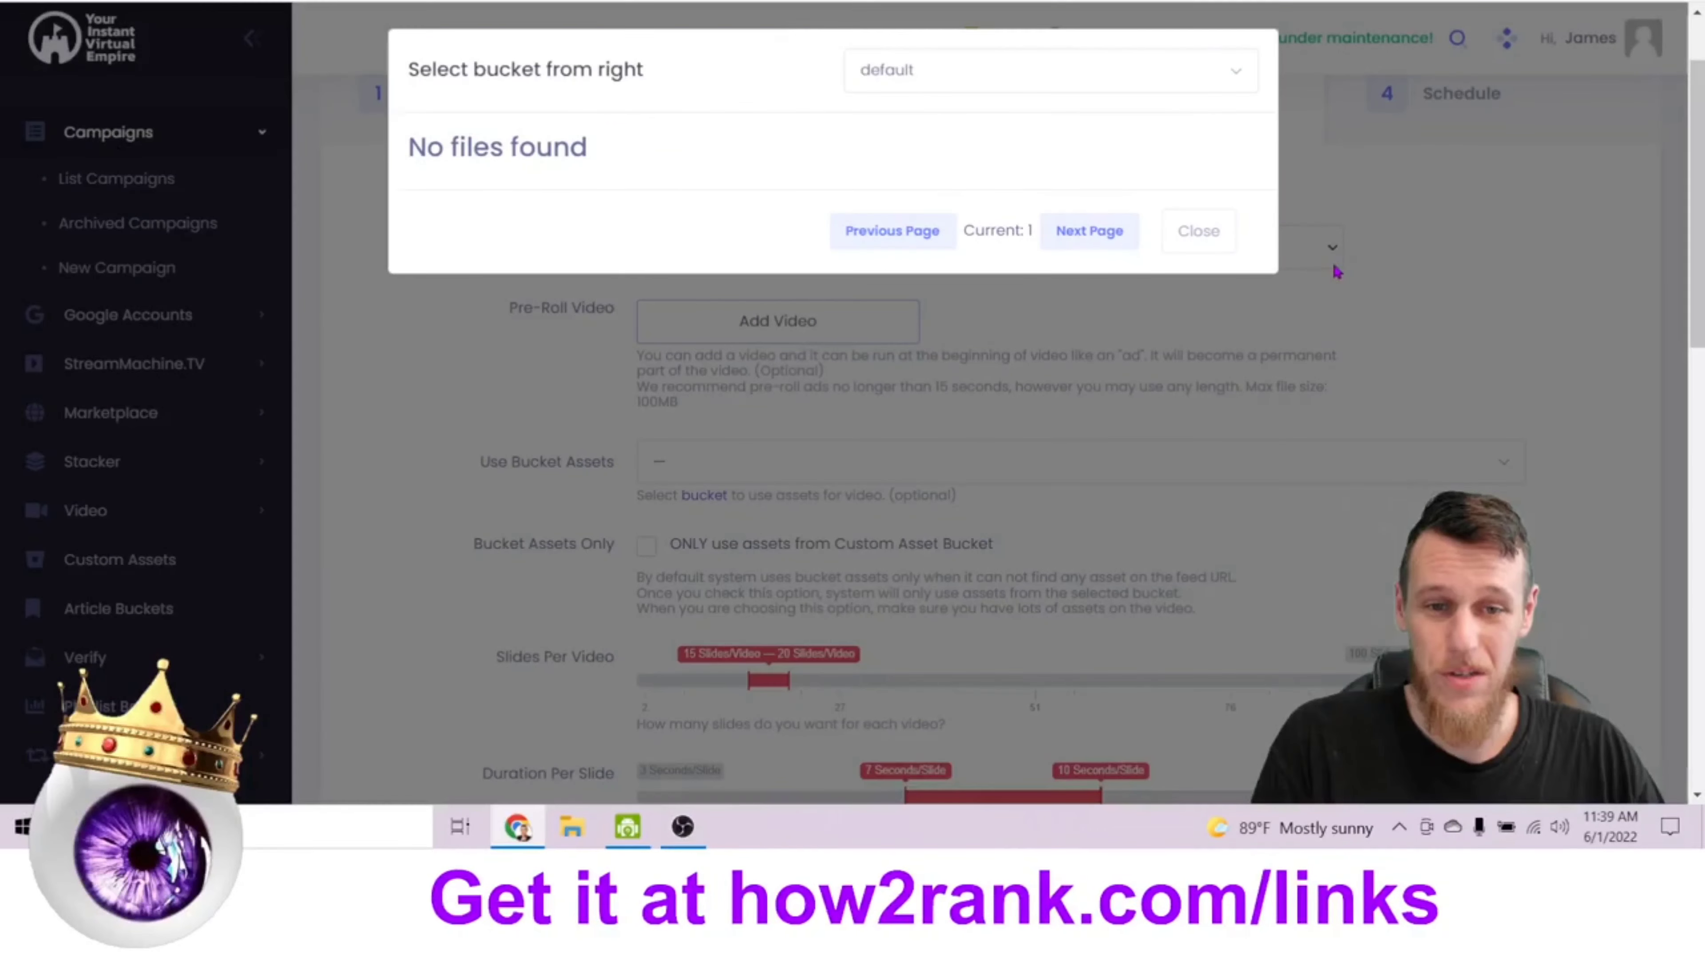
click(1362, 171)
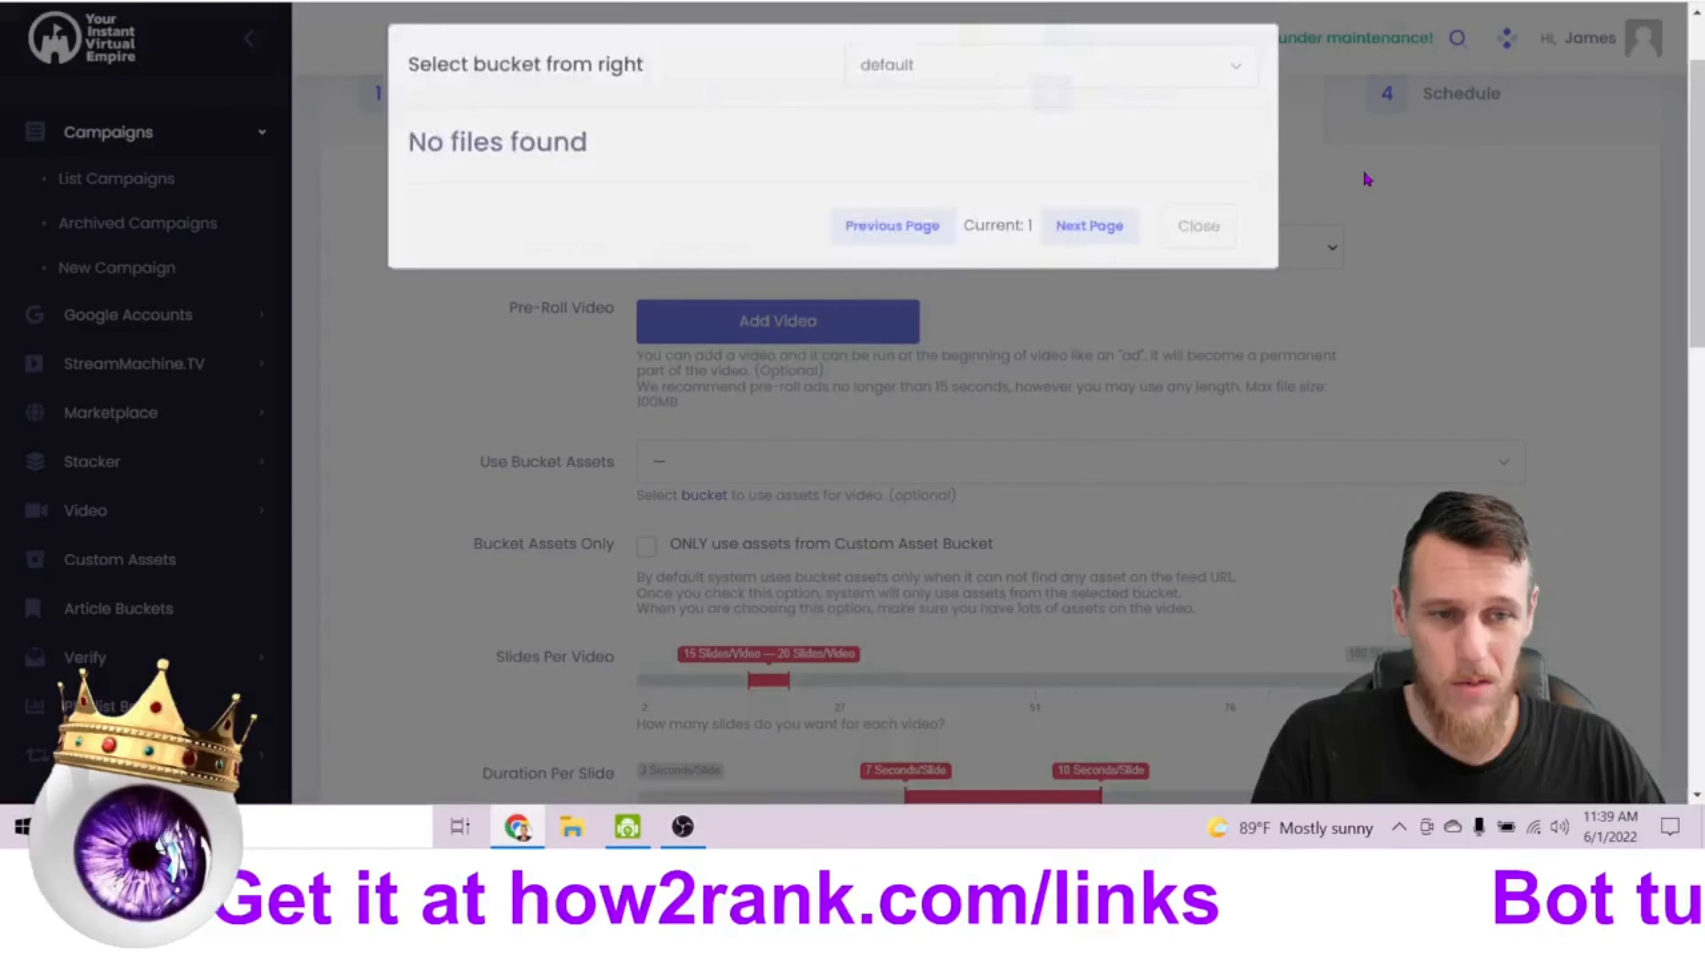
scroll(1074, 296, down, 2)
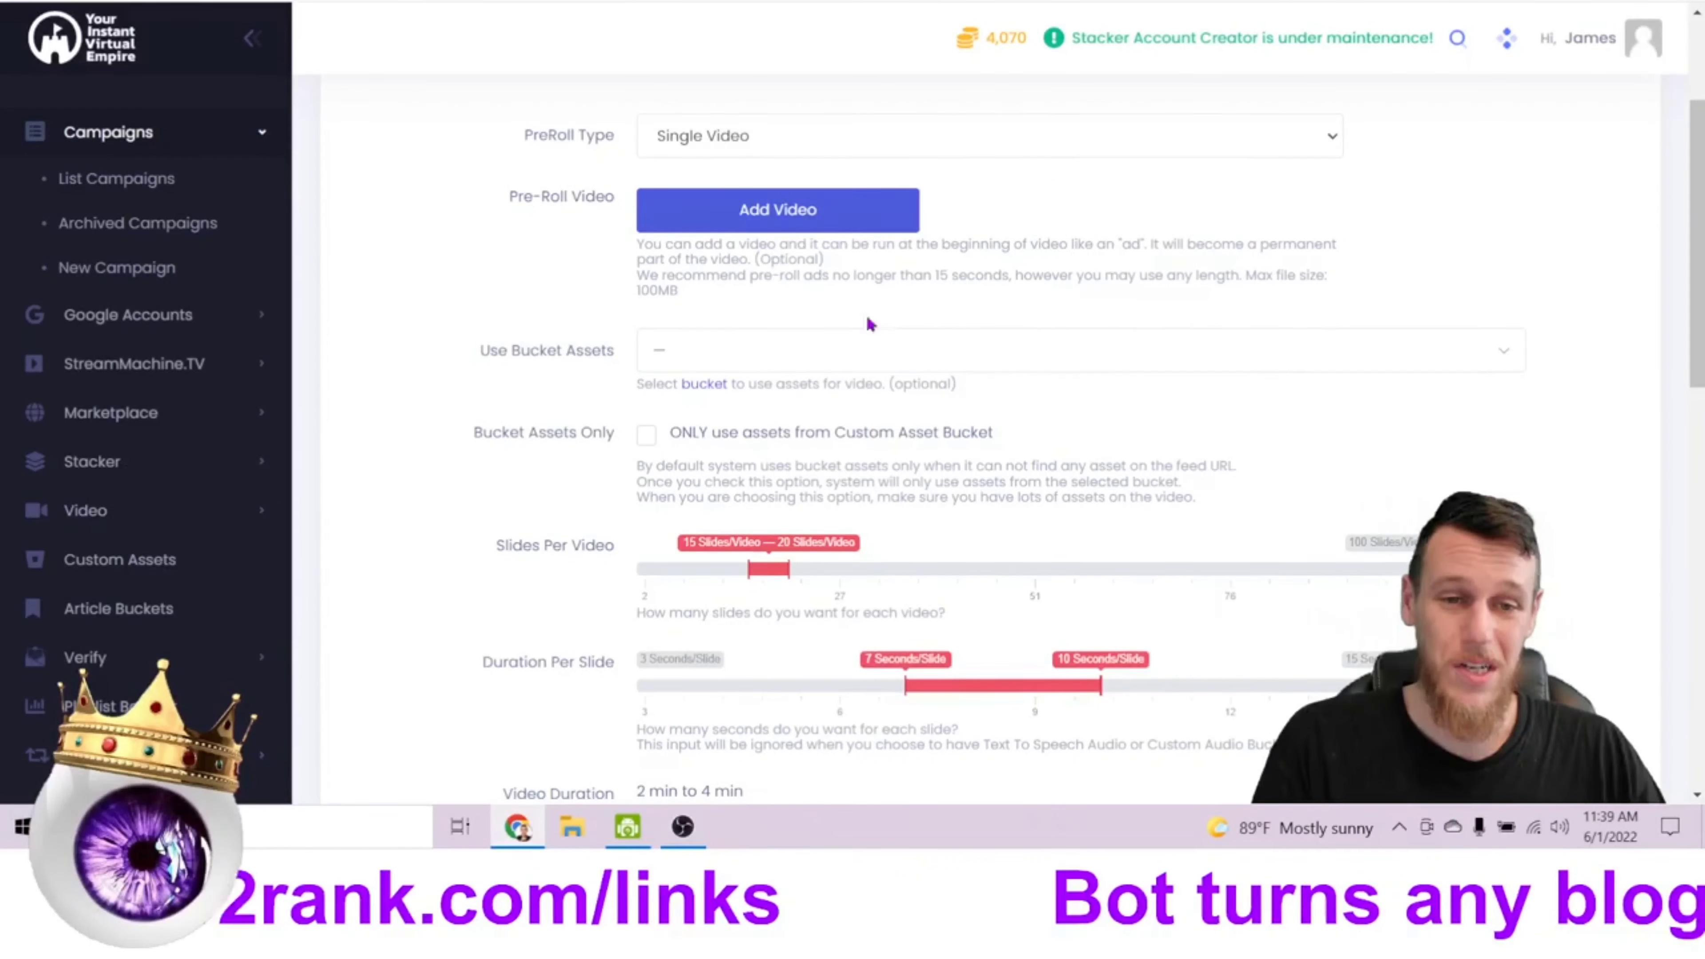
scroll(949, 239, up, 4)
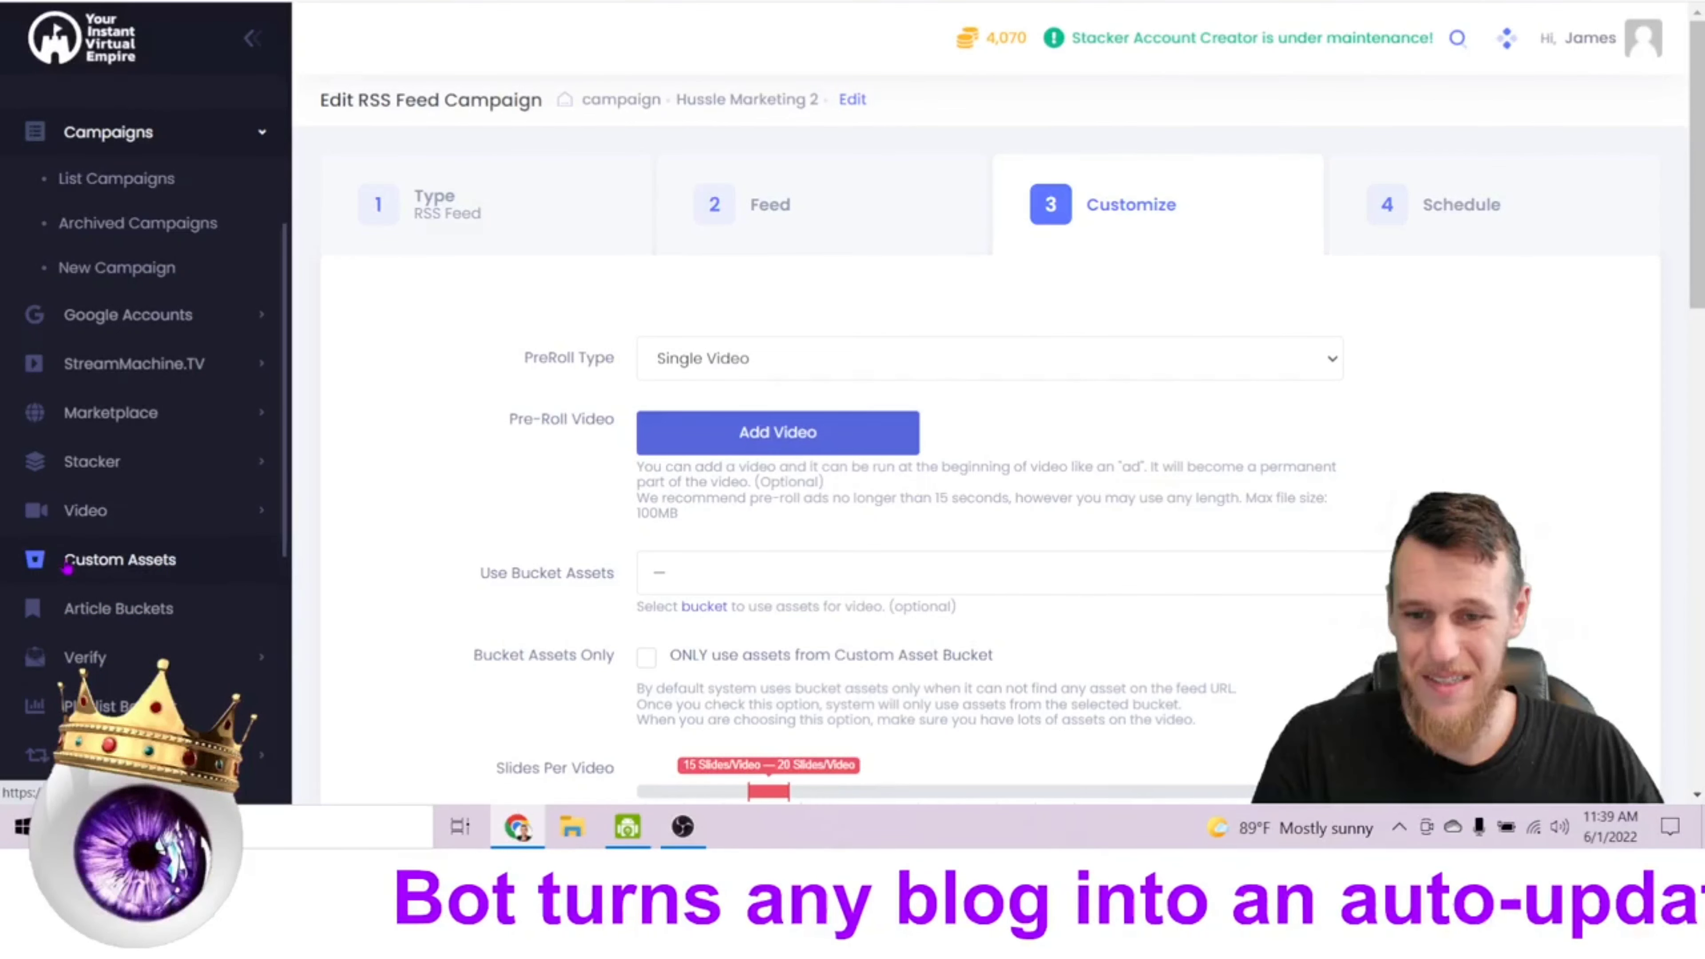
scroll(1296, 396, down, 5)
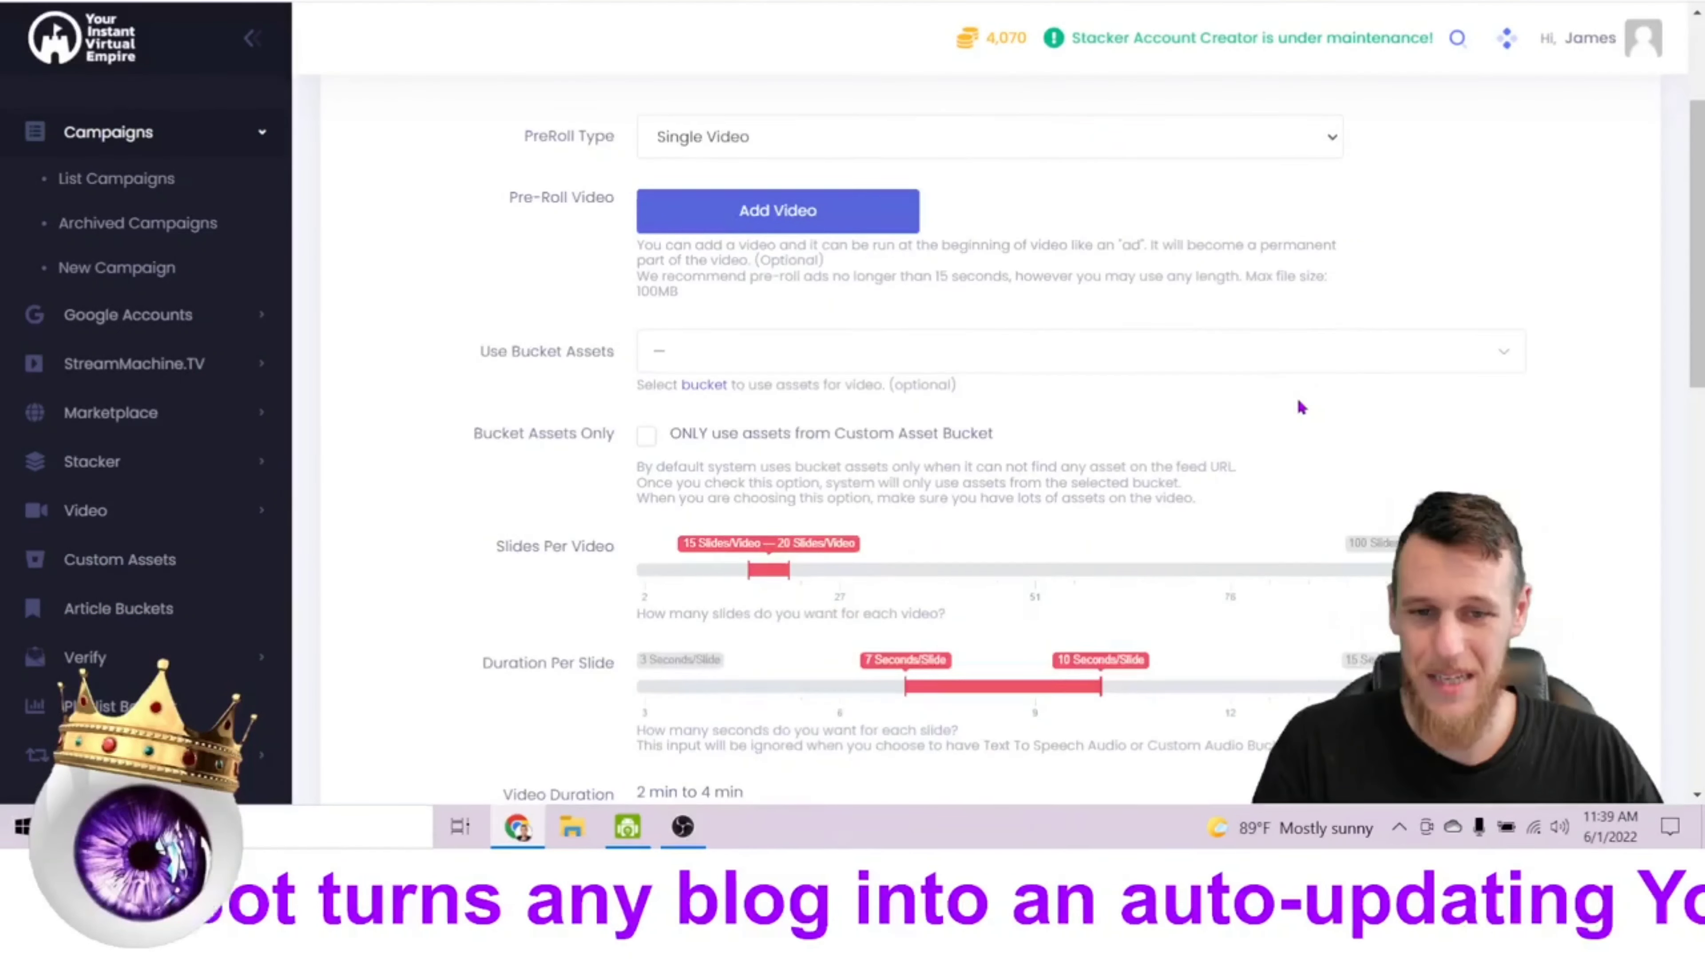
Set slides per video to 12–25 and duration per slide to 4–8 seconds
scroll(712, 227, down, 2)
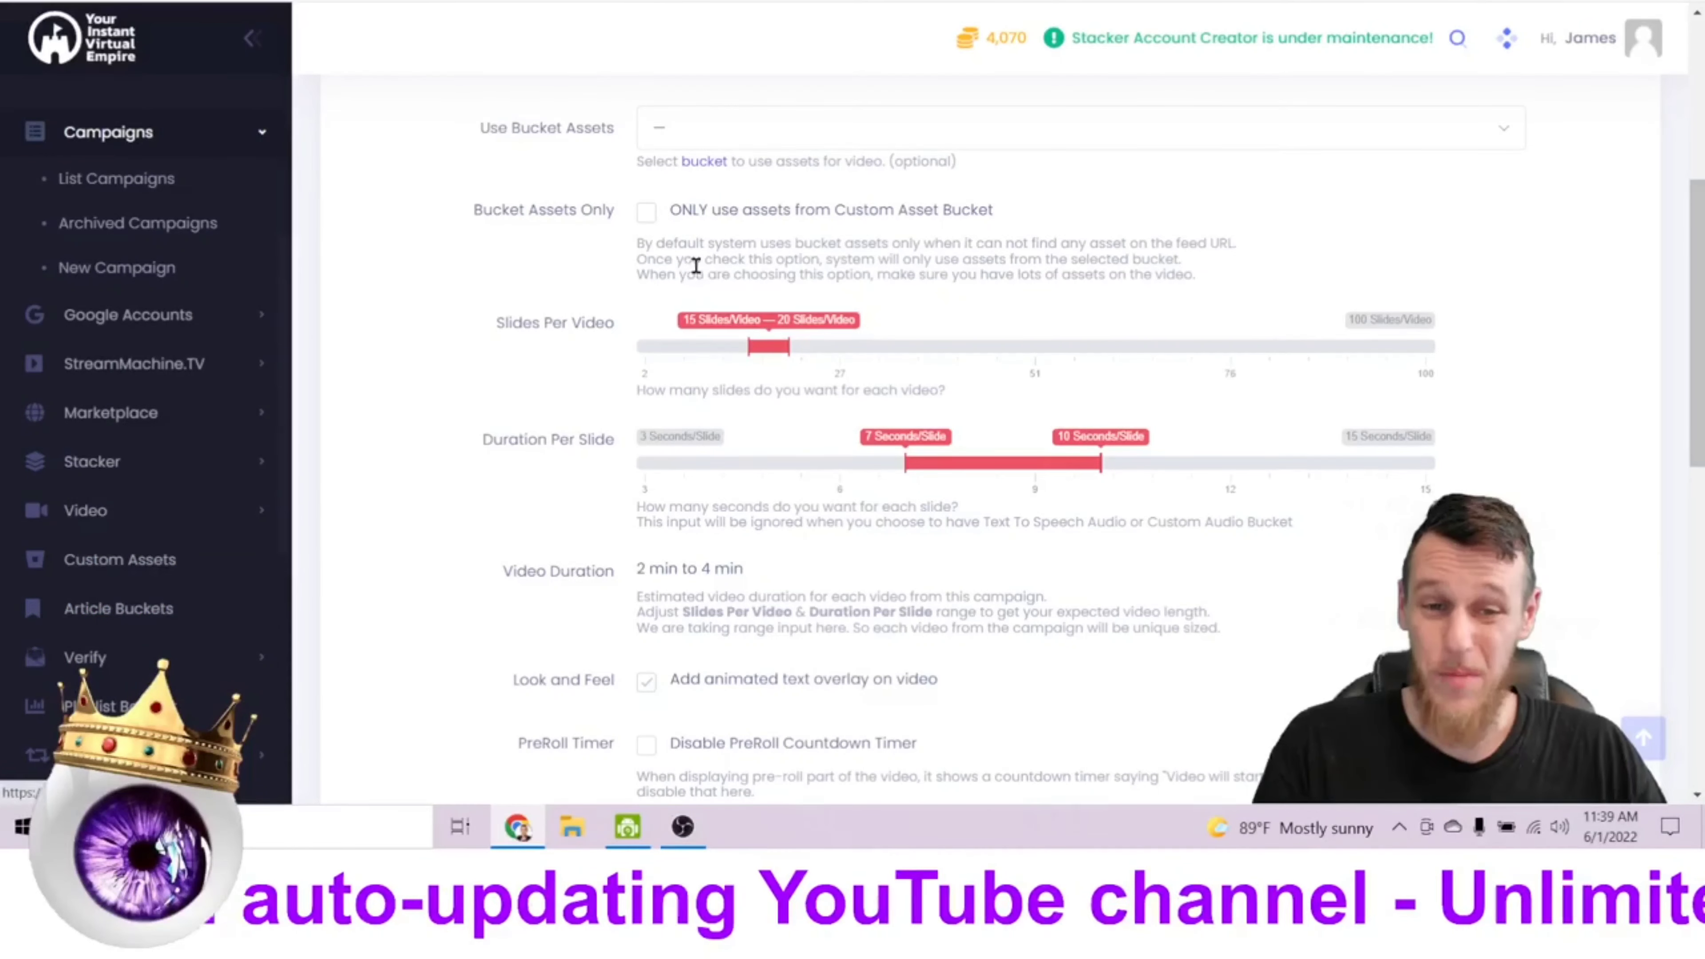
scroll(674, 221, down, 2)
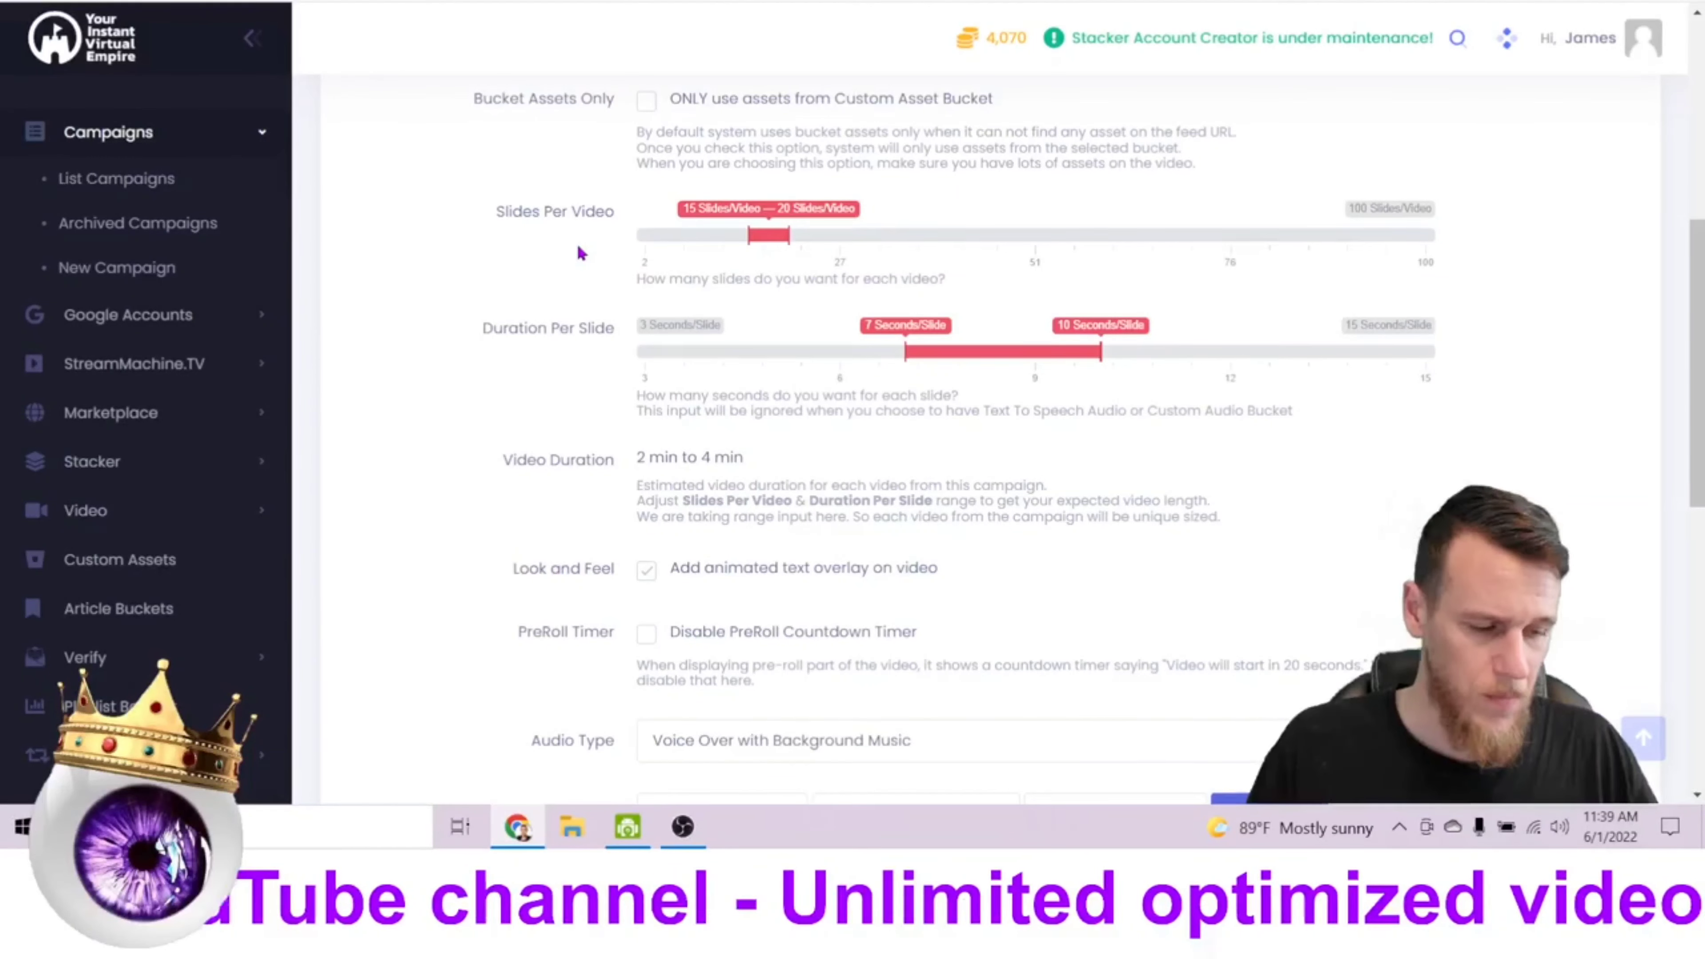
scroll(674, 285, down, 4)
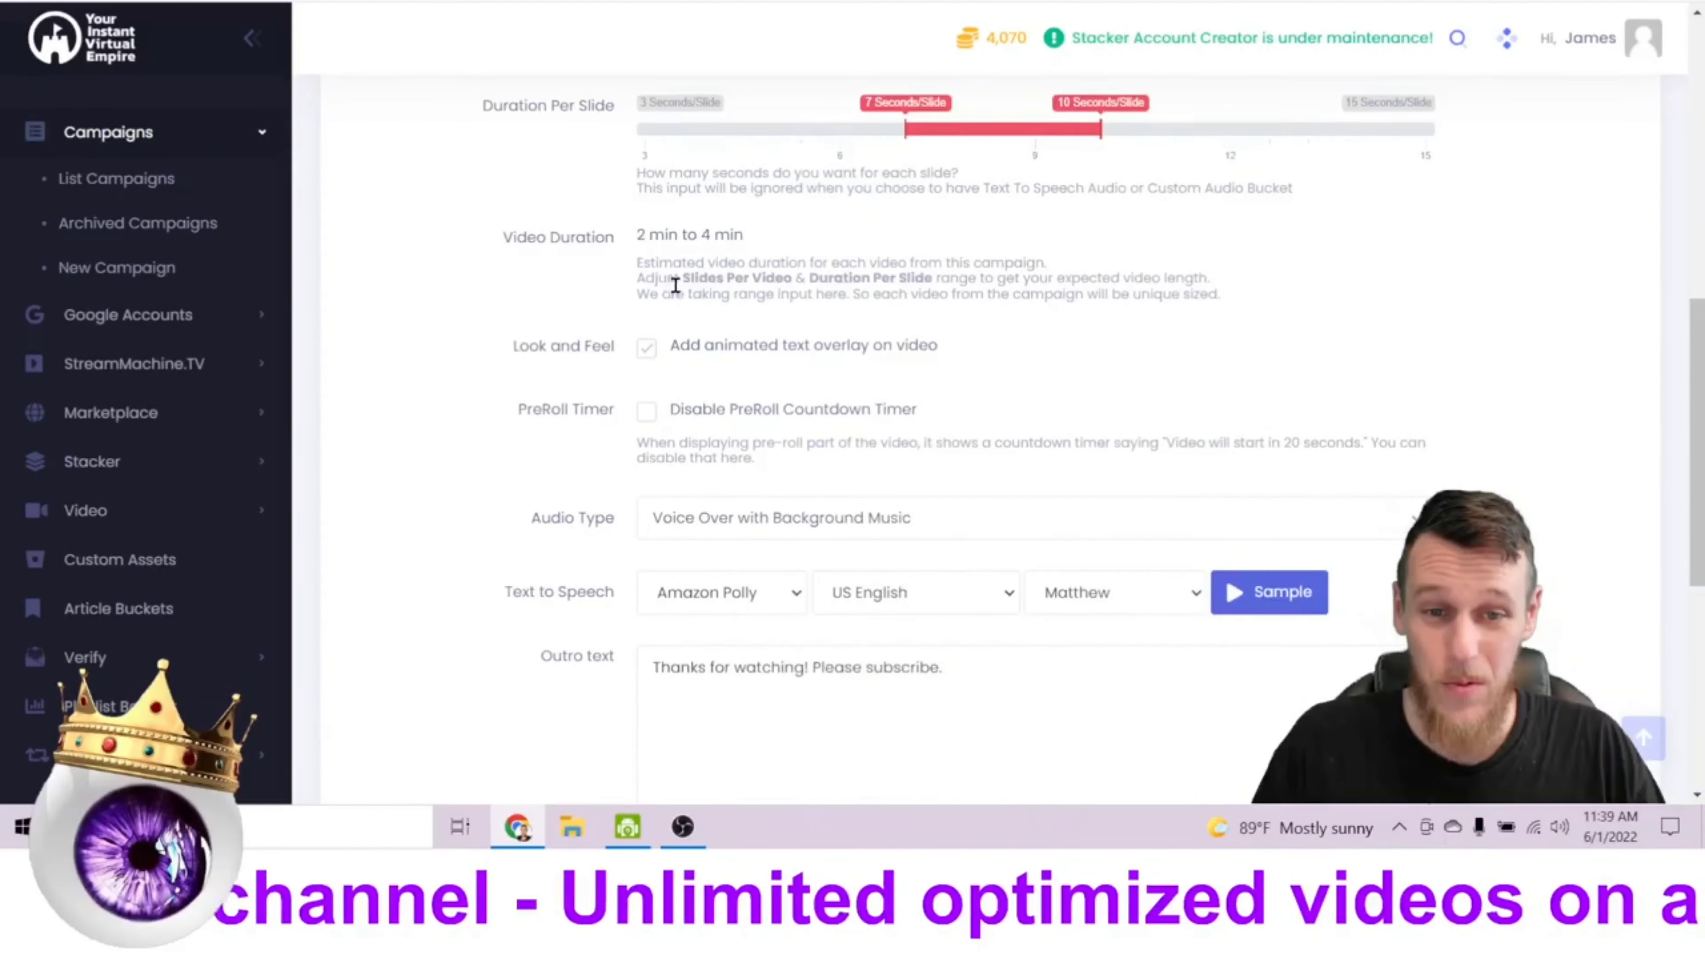
scroll(674, 286, up, 4)
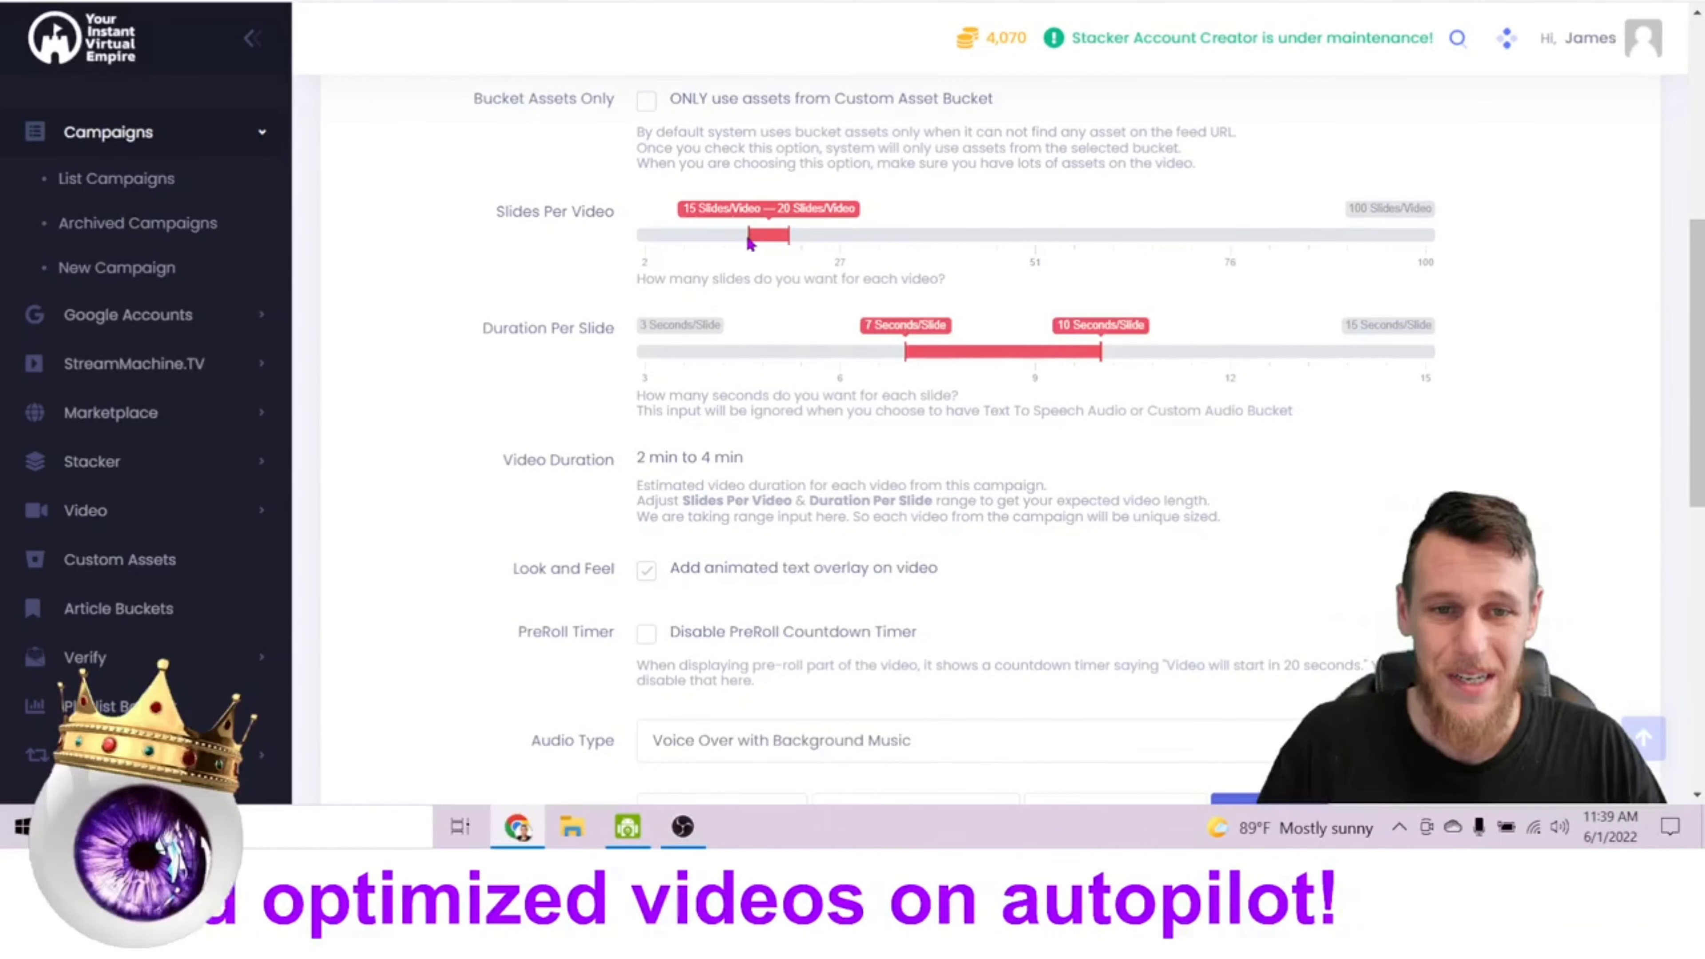
drag(750, 244, 831, 244)
click(726, 239)
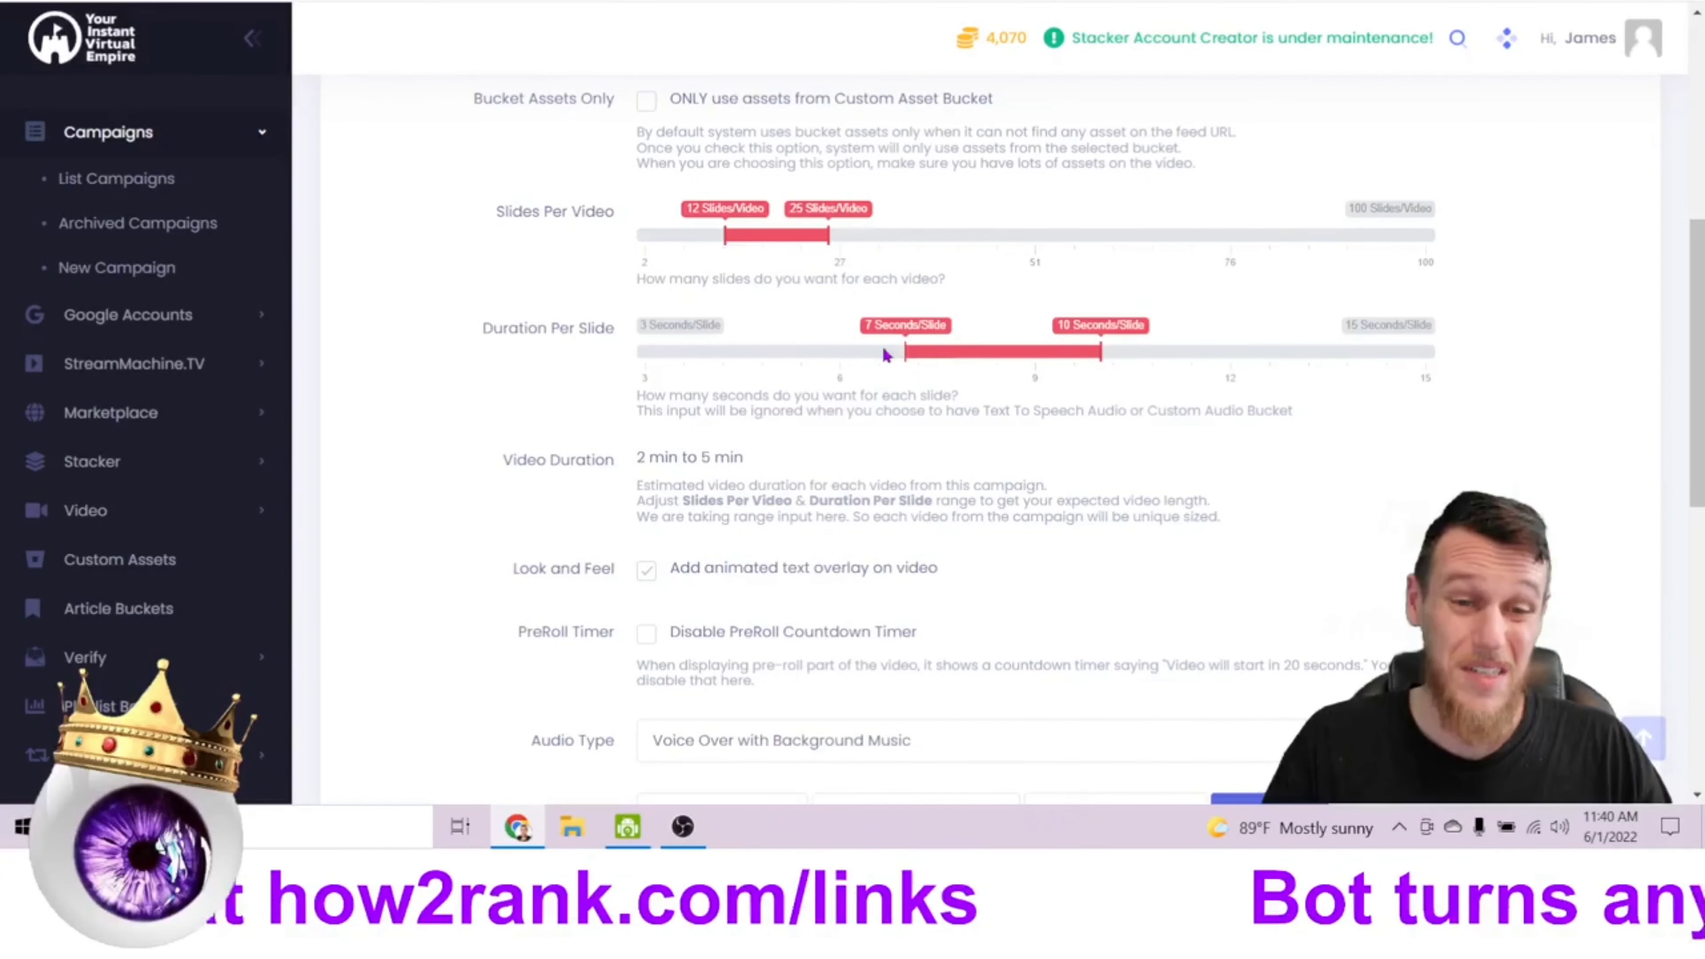
drag(905, 352, 710, 354)
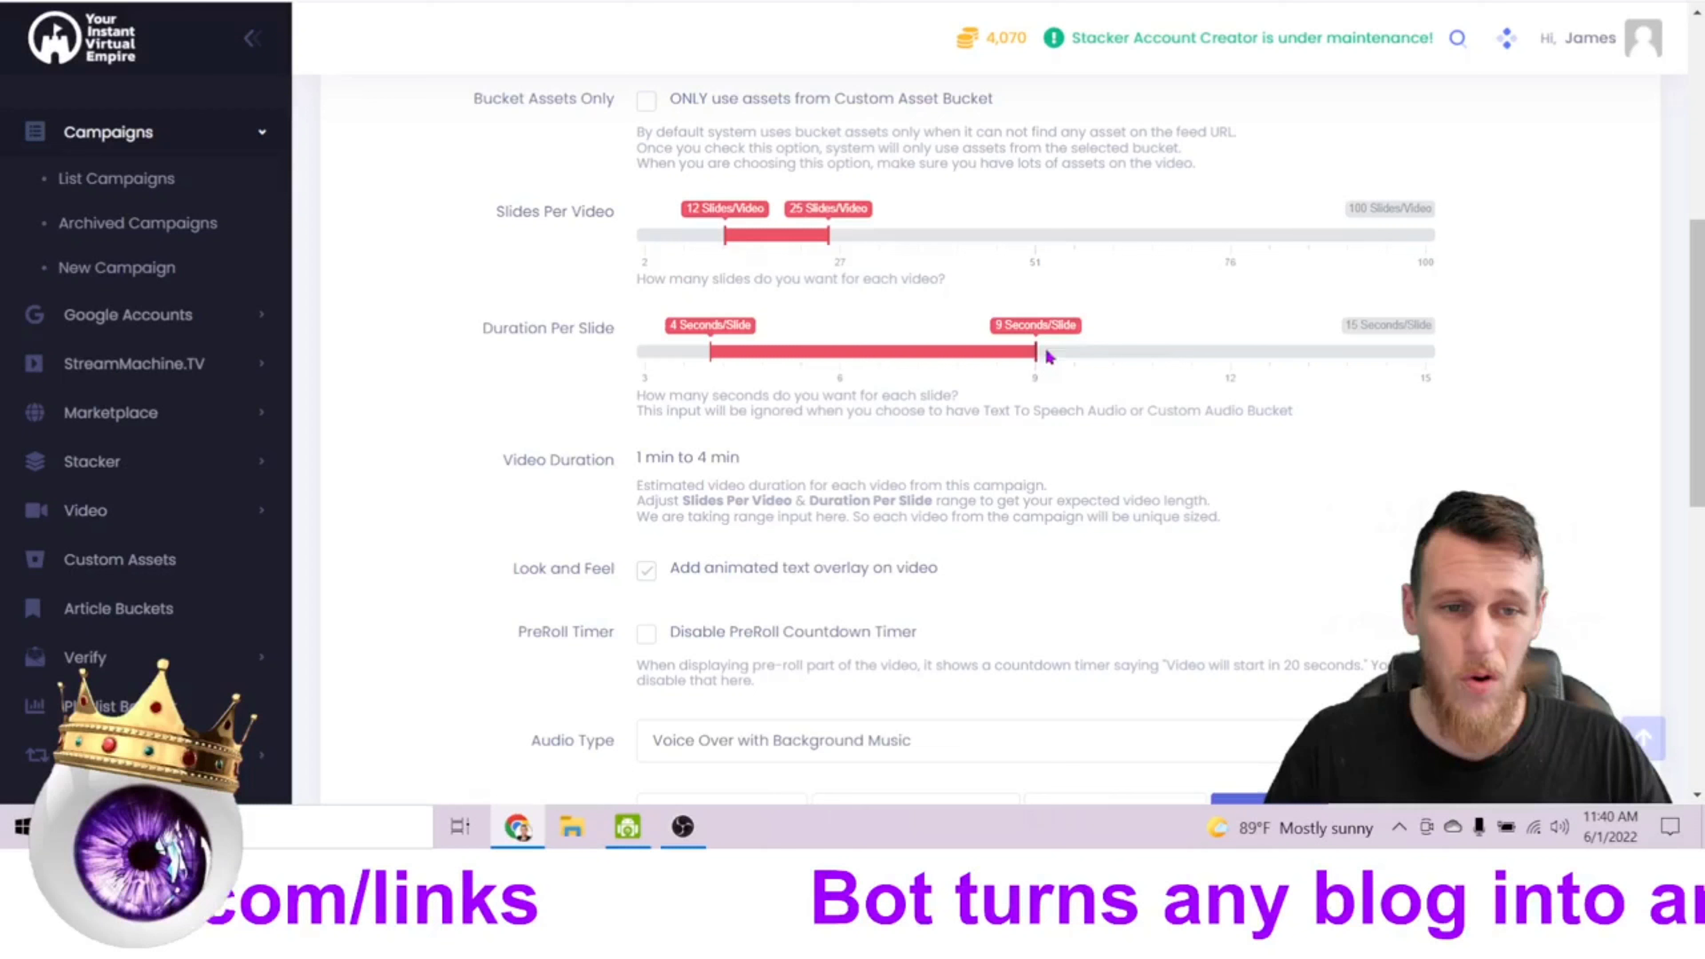
drag(1050, 356, 1000, 355)
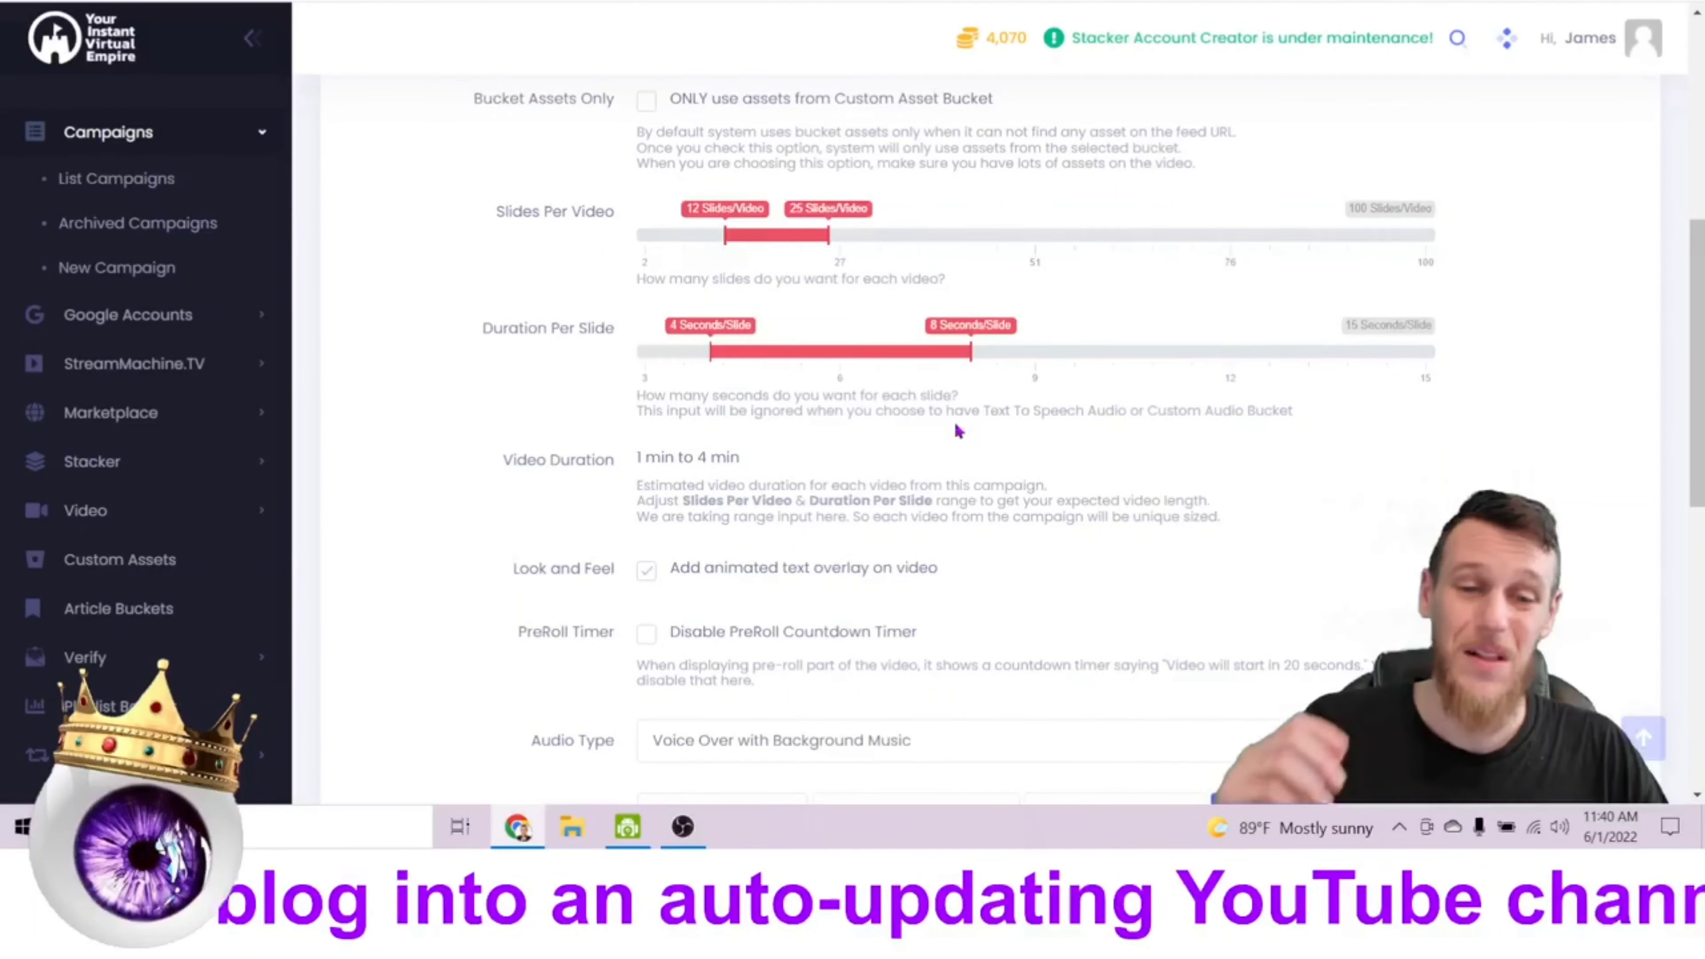
Disable the PreRoll Countdown Timer
scroll(952, 430, down, 3)
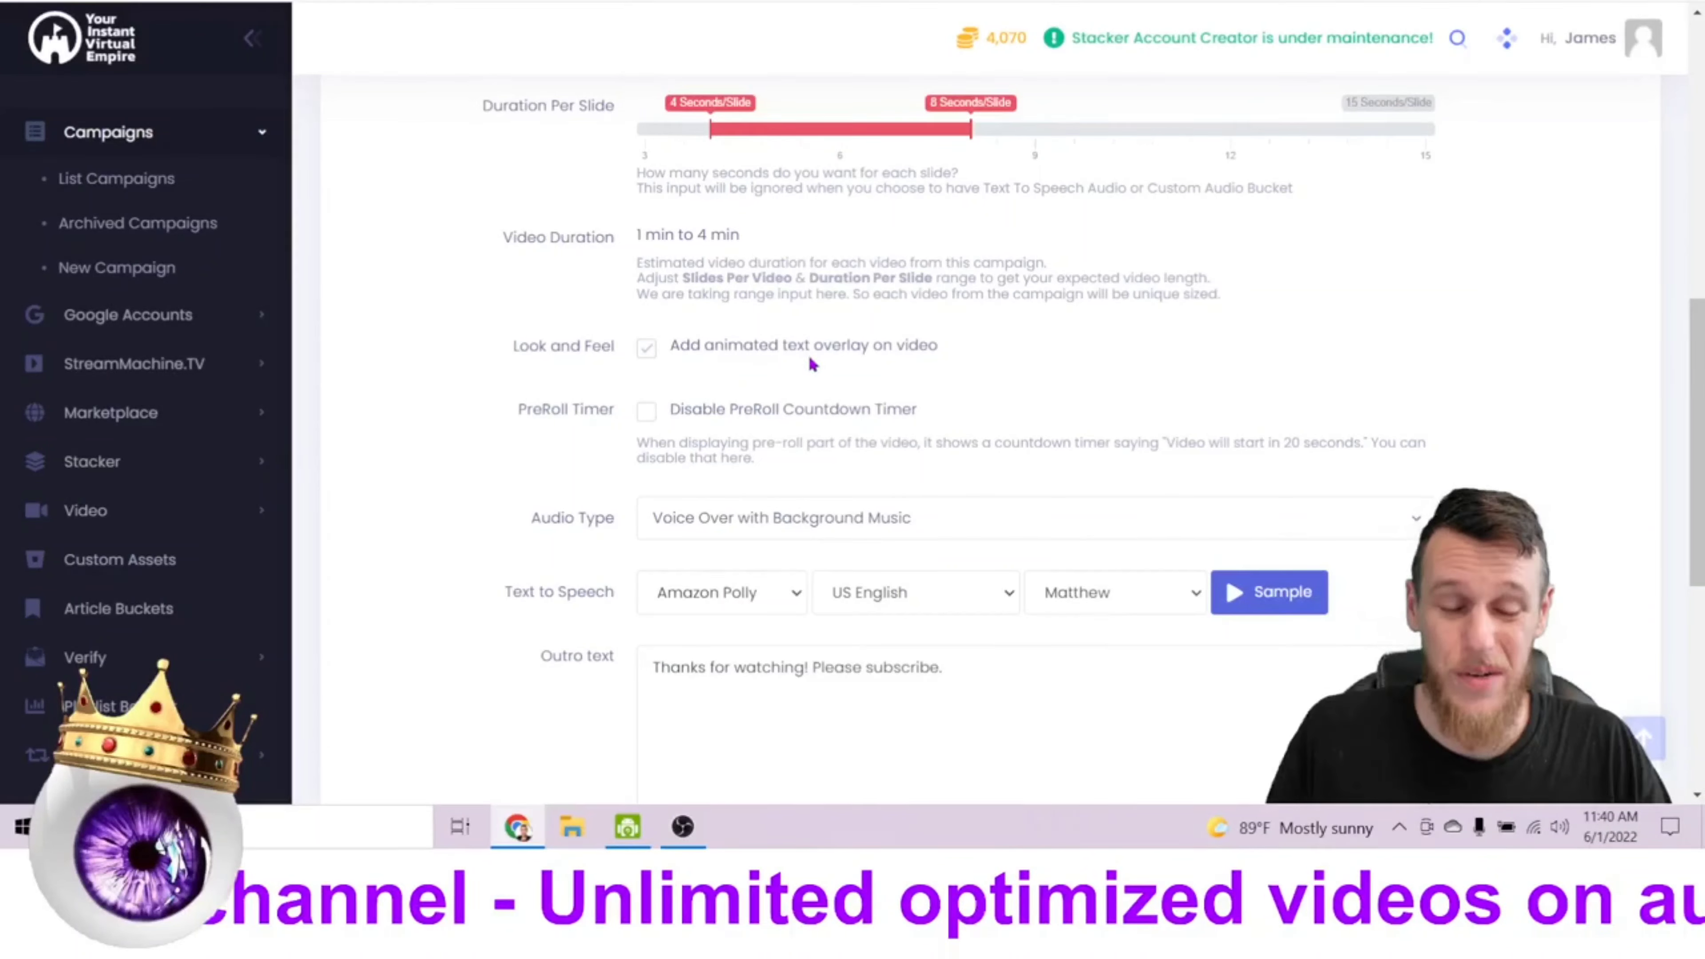
scroll(812, 365, down, 2)
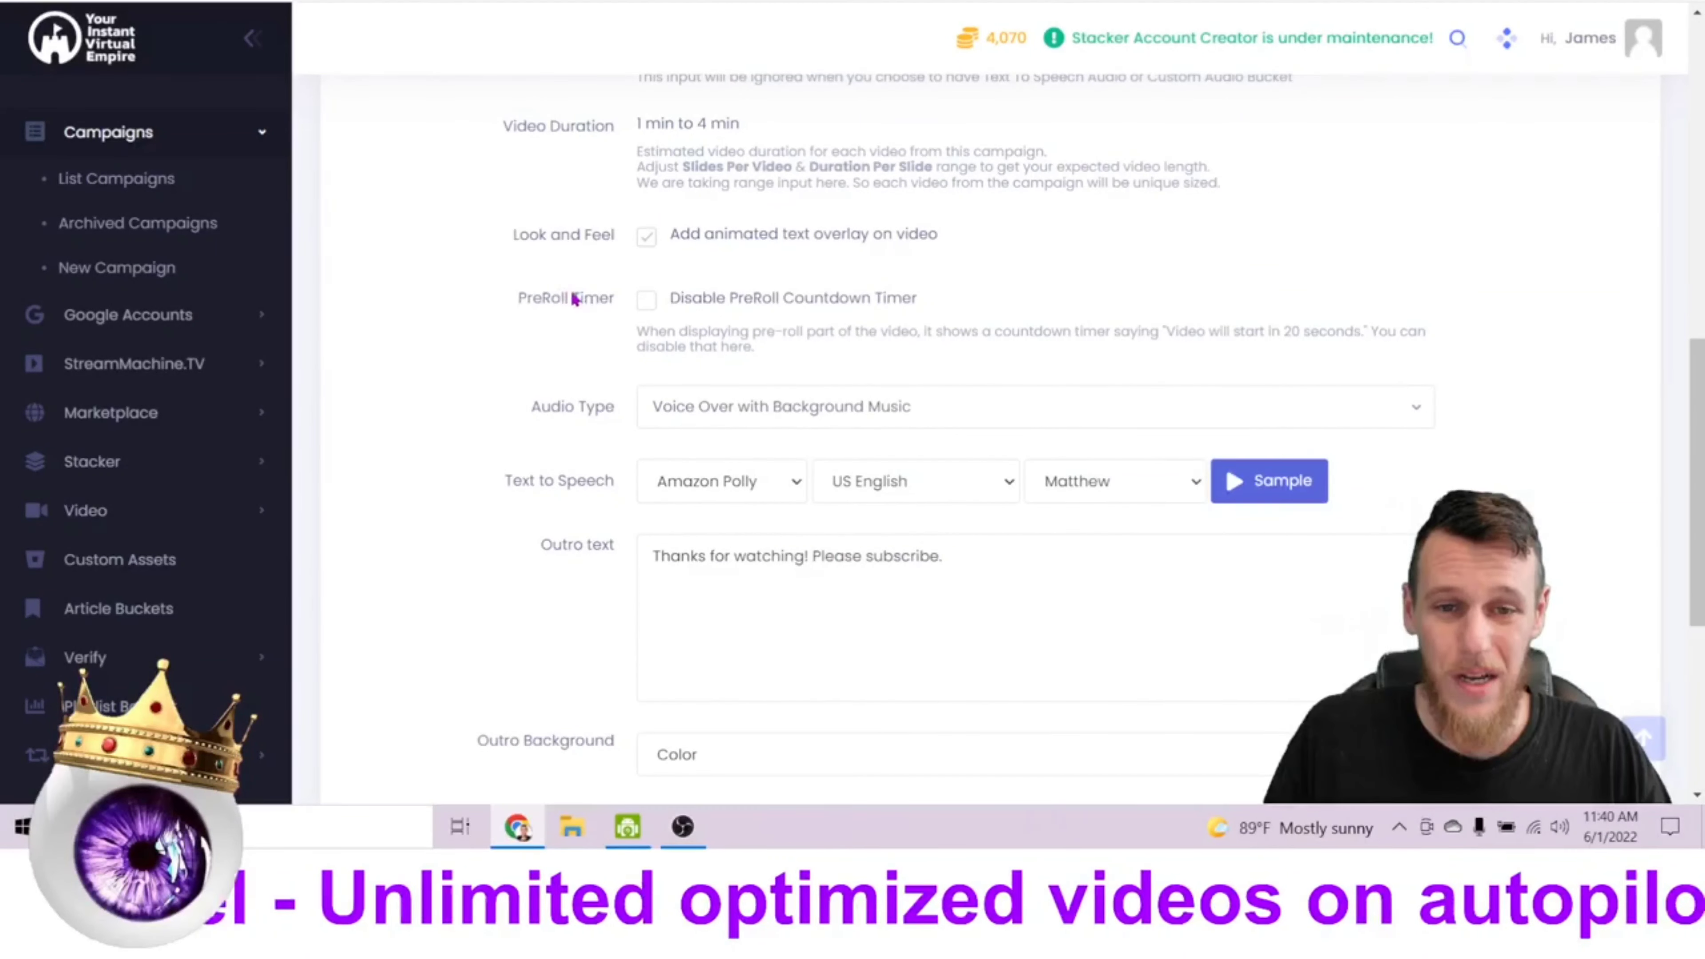
click(645, 307)
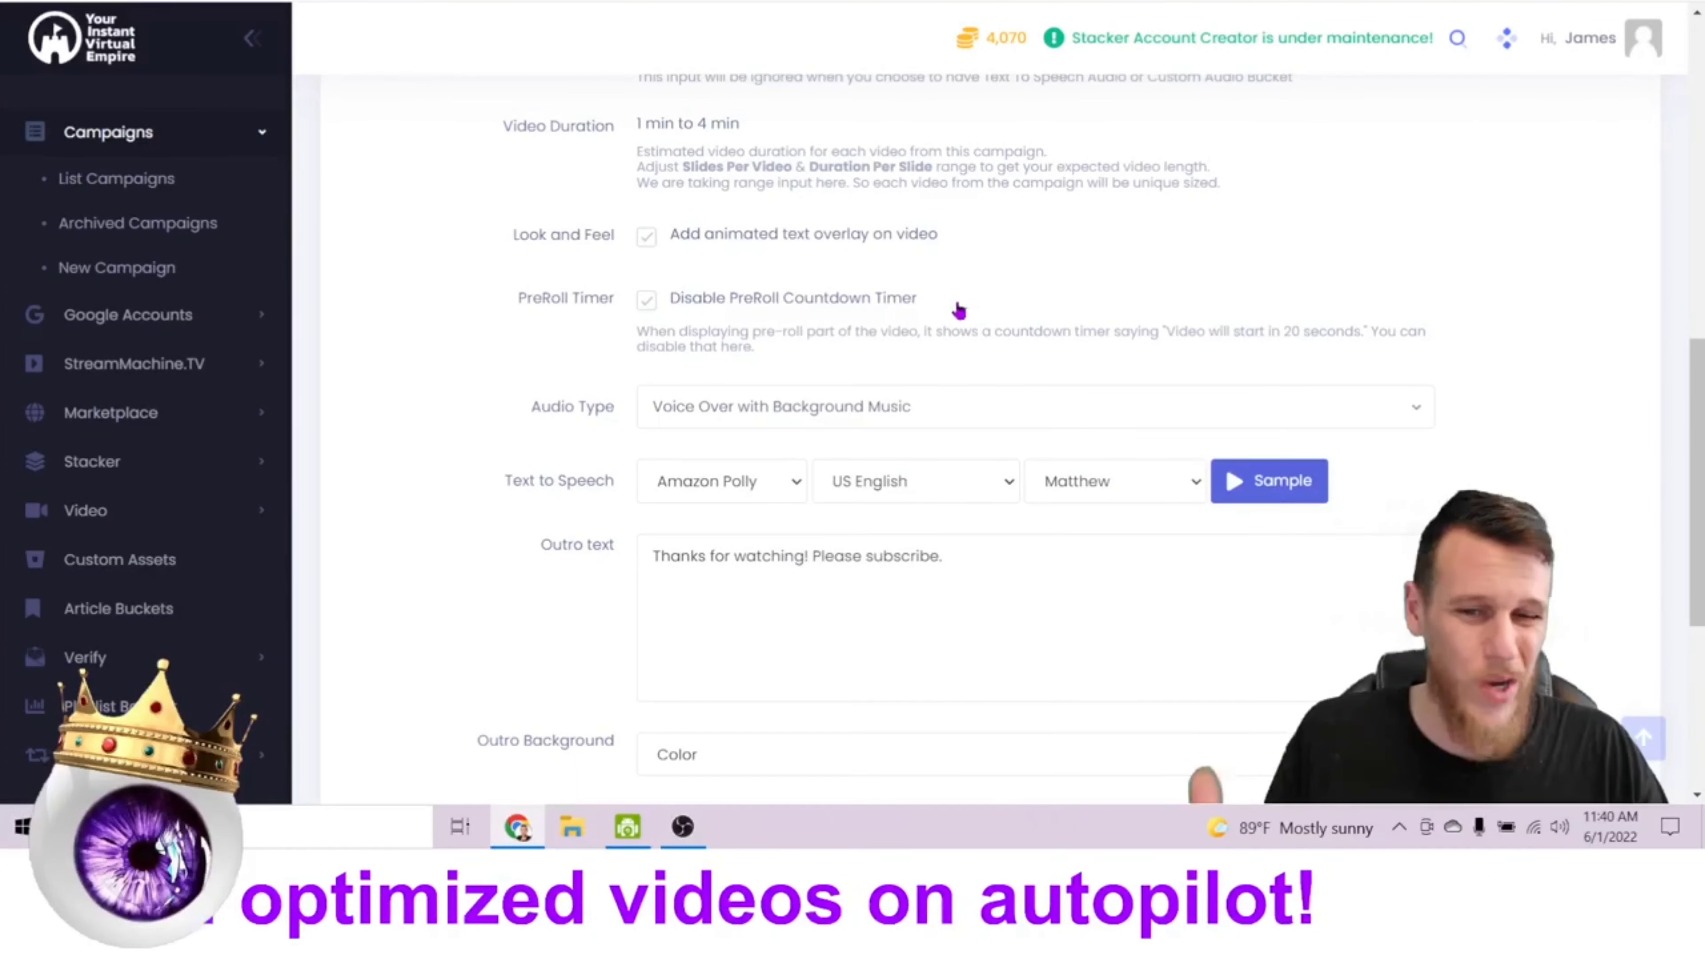
scroll(1095, 389, down, 2)
Keep Voice Over with Background Music audio and use Microsoft Azure text-to-speech with voice Jacob
click(799, 296)
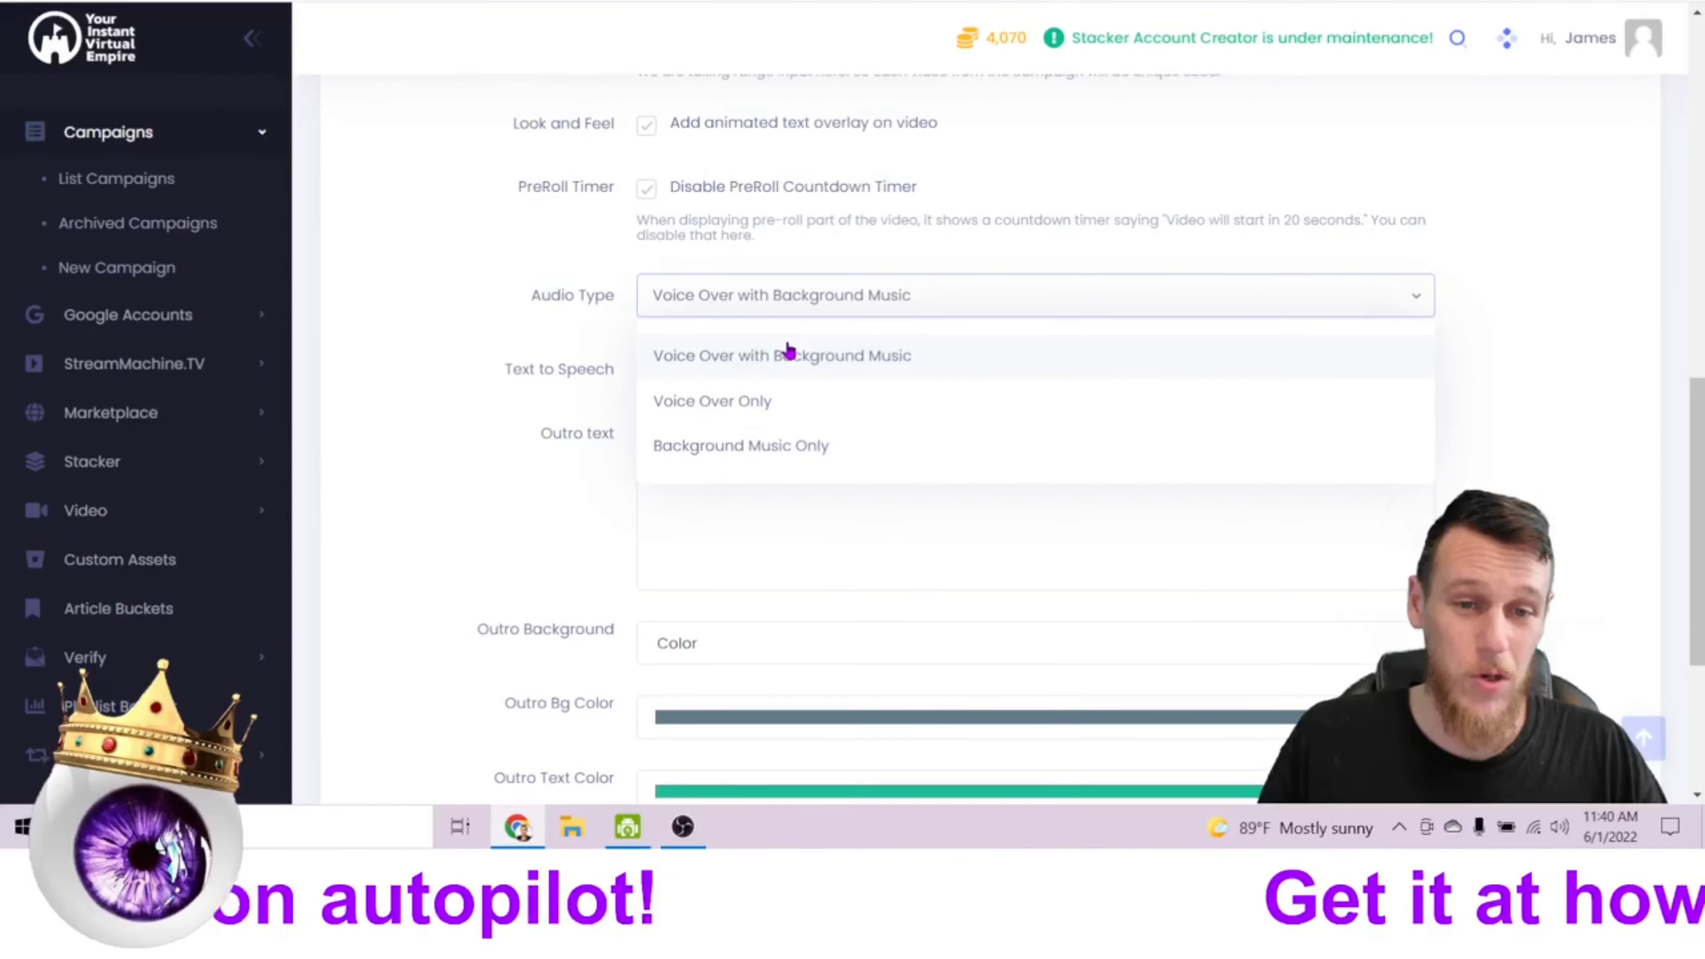
click(789, 357)
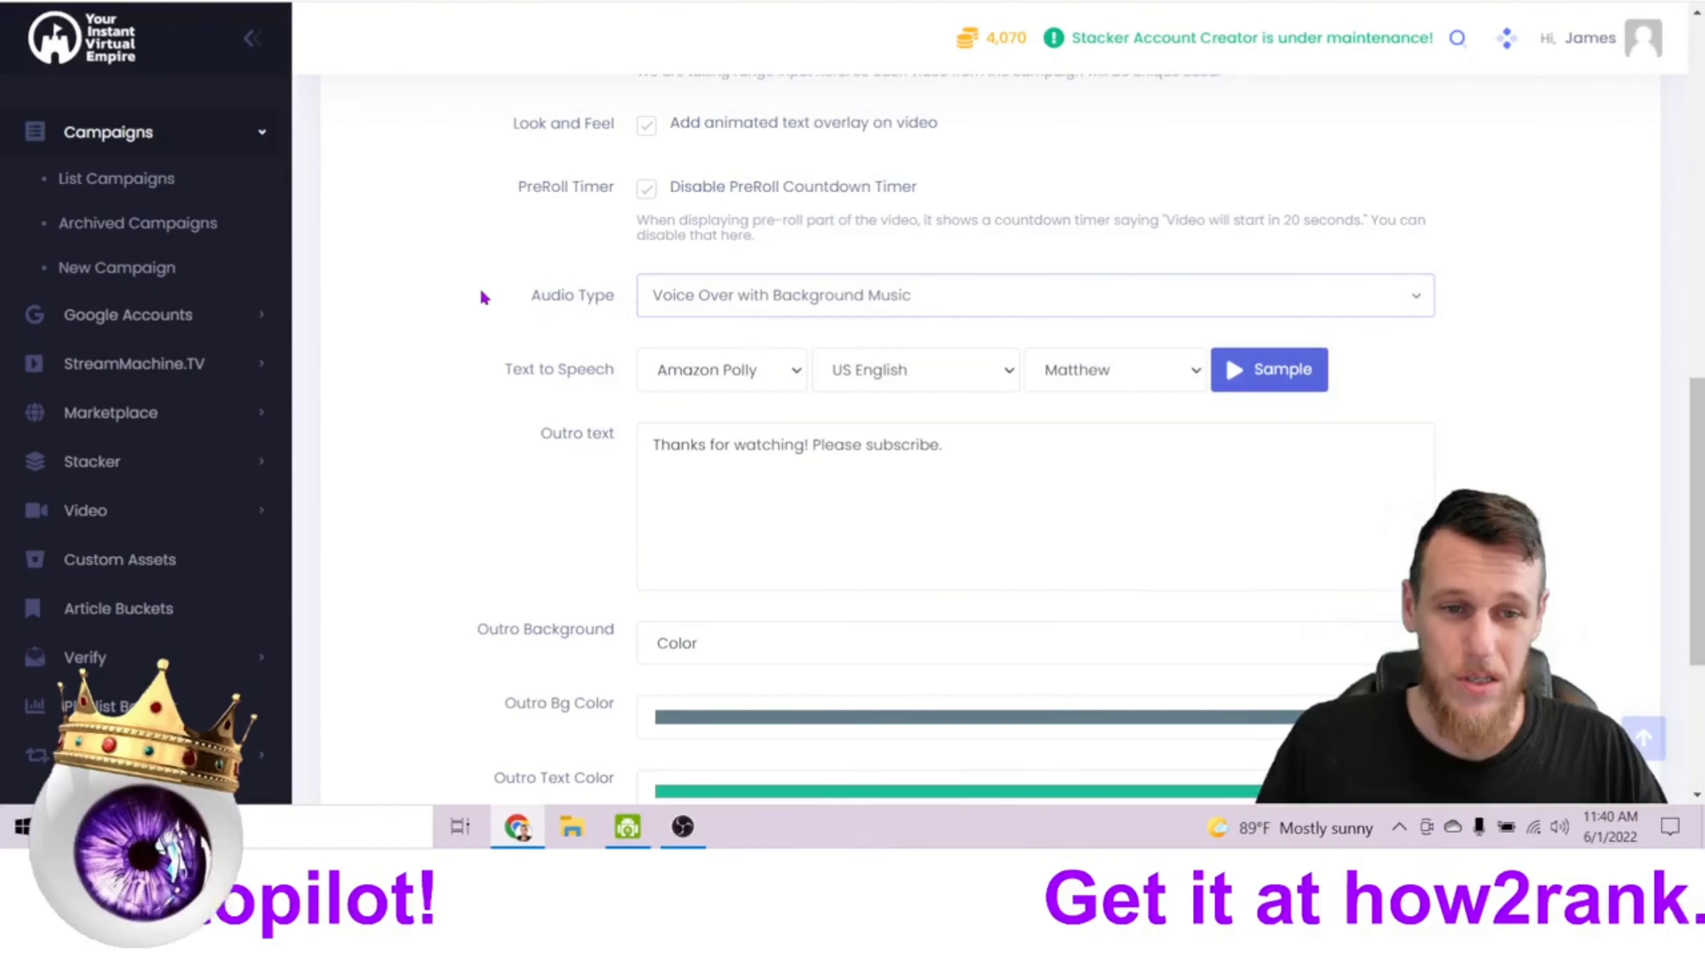
click(708, 370)
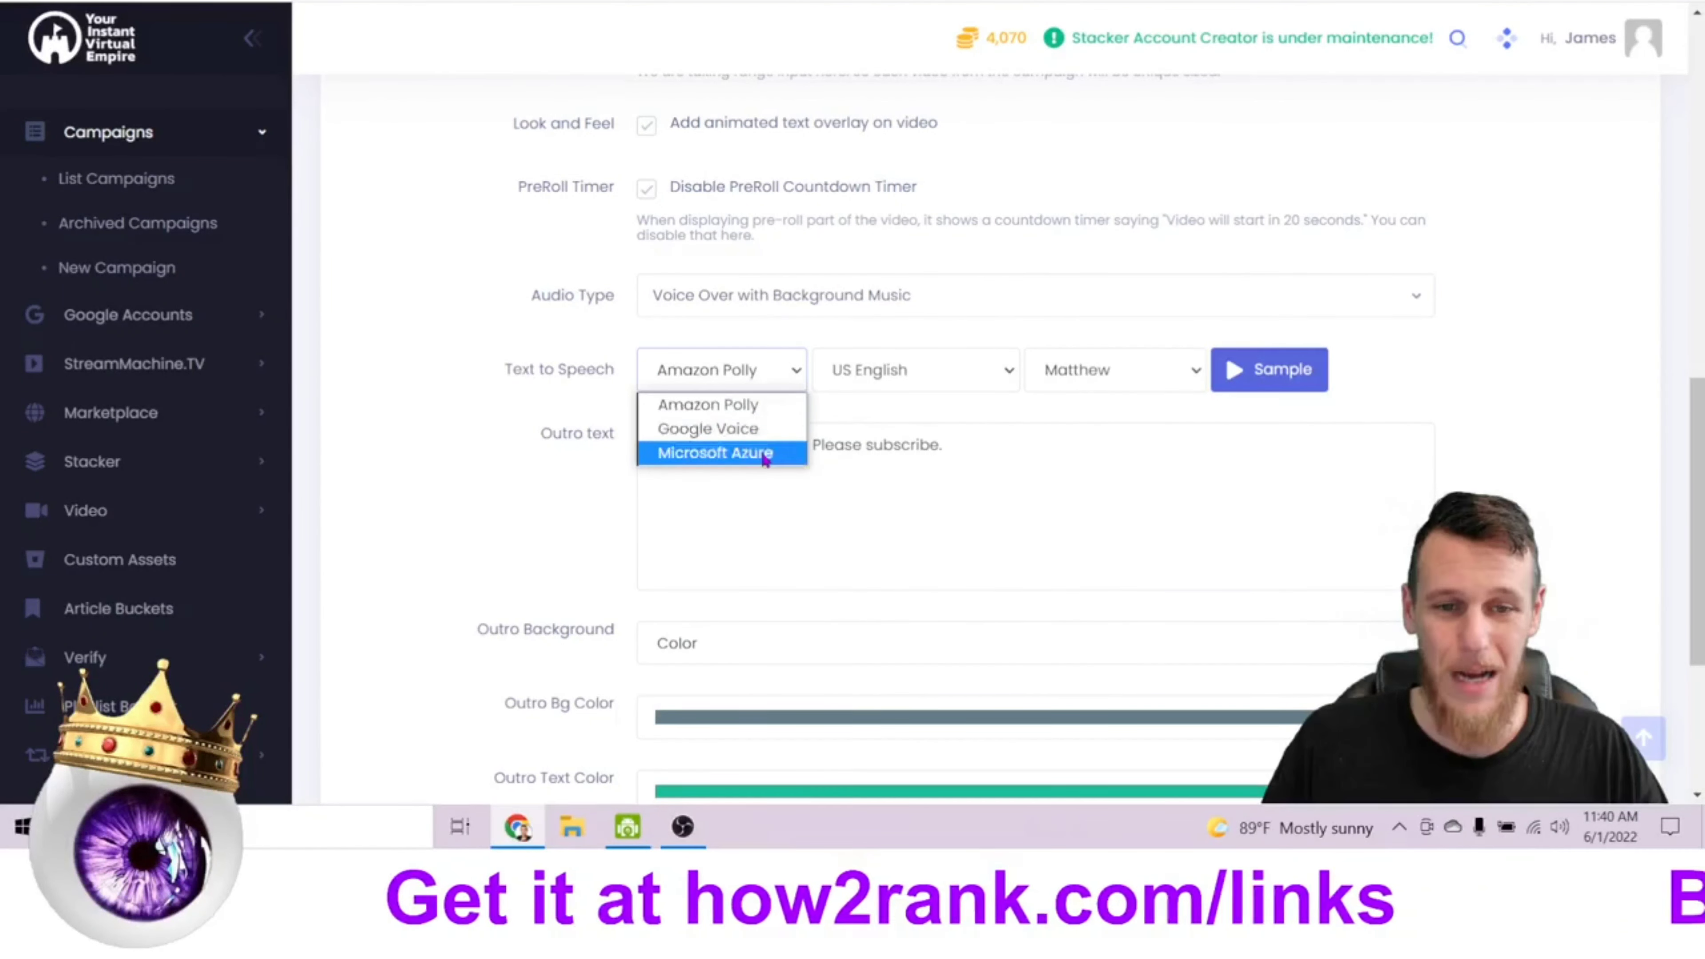
click(723, 453)
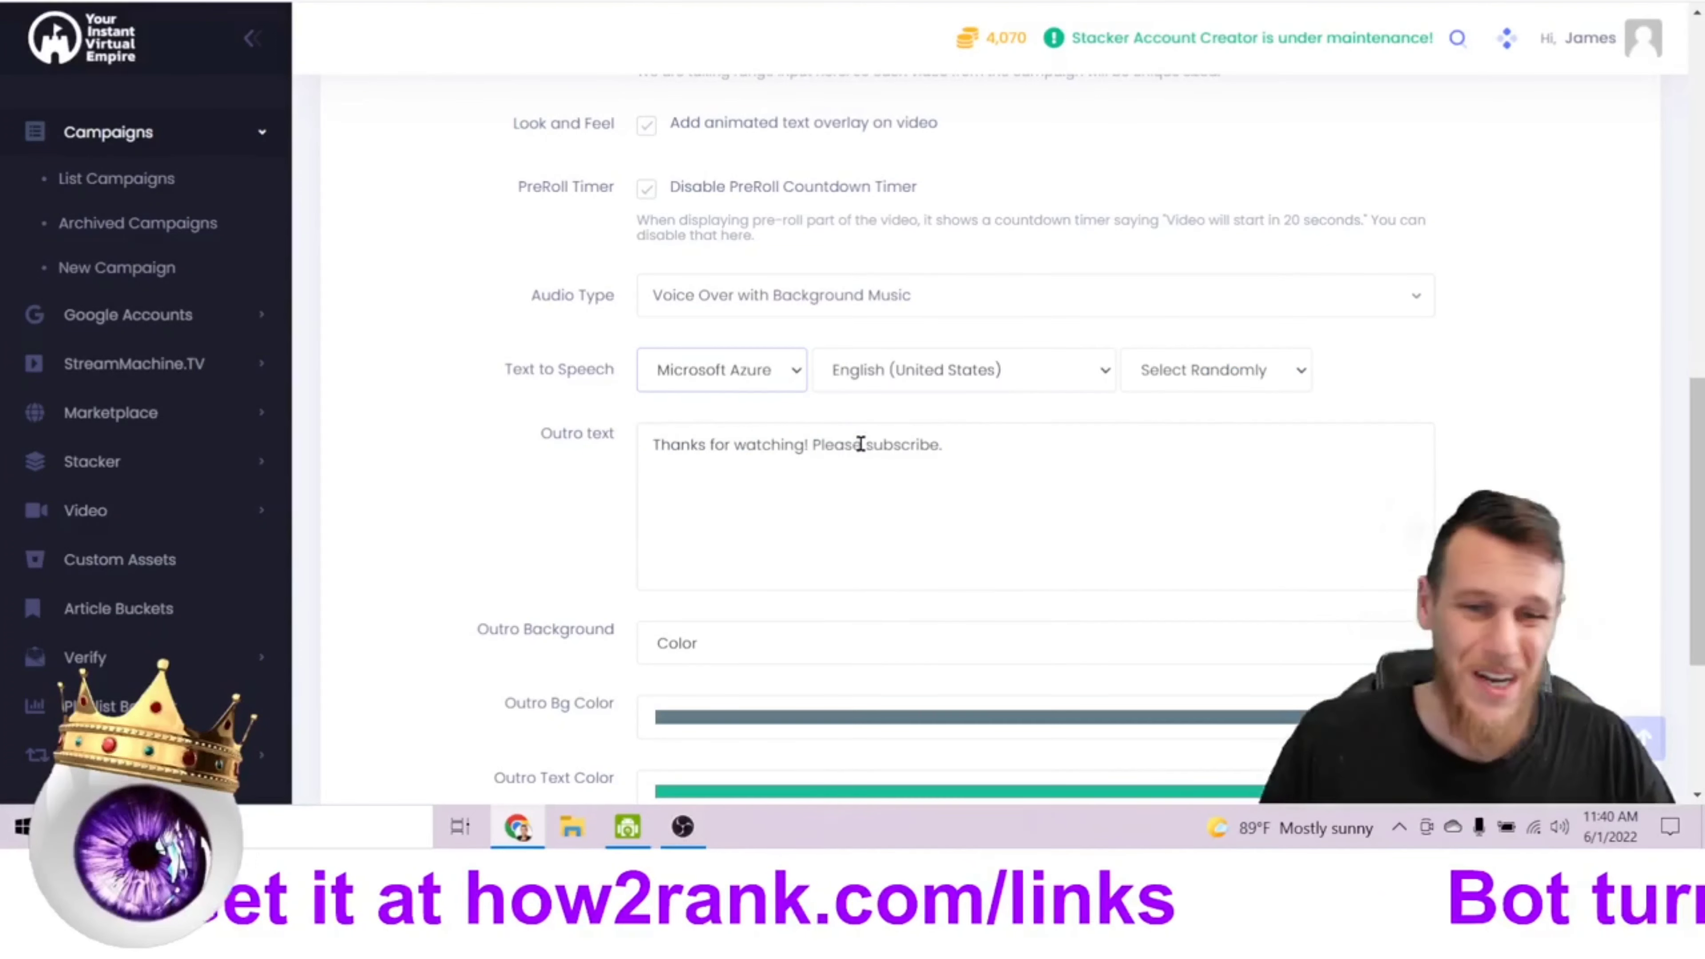
click(1258, 384)
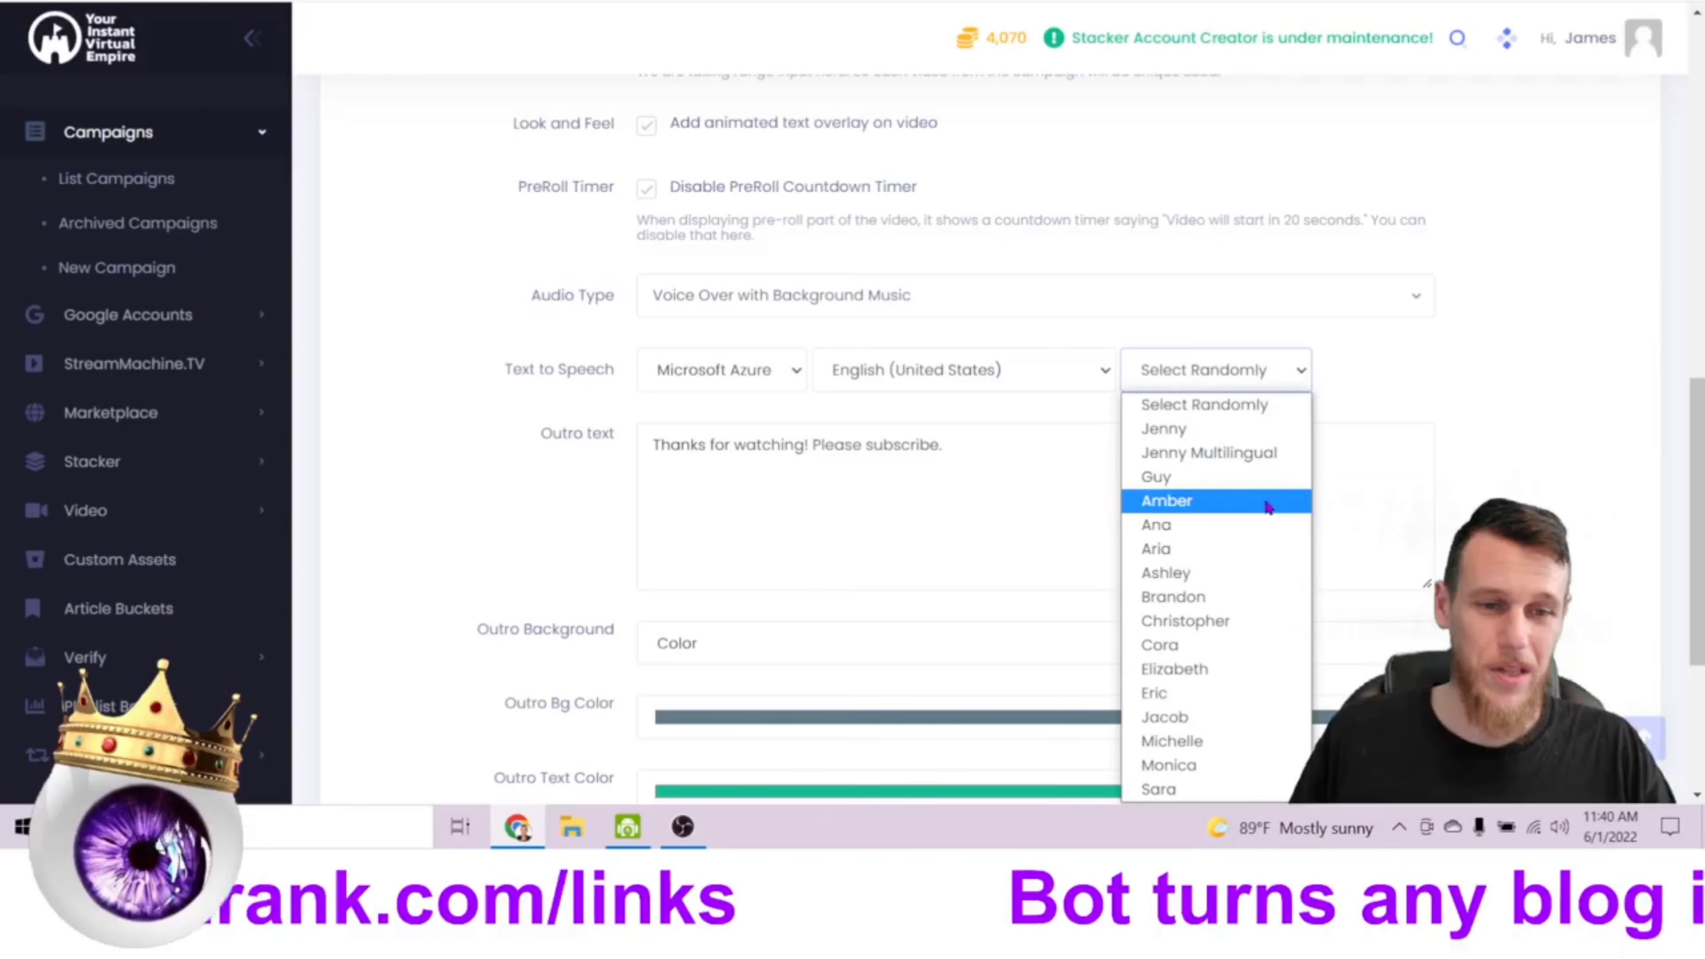
click(1184, 717)
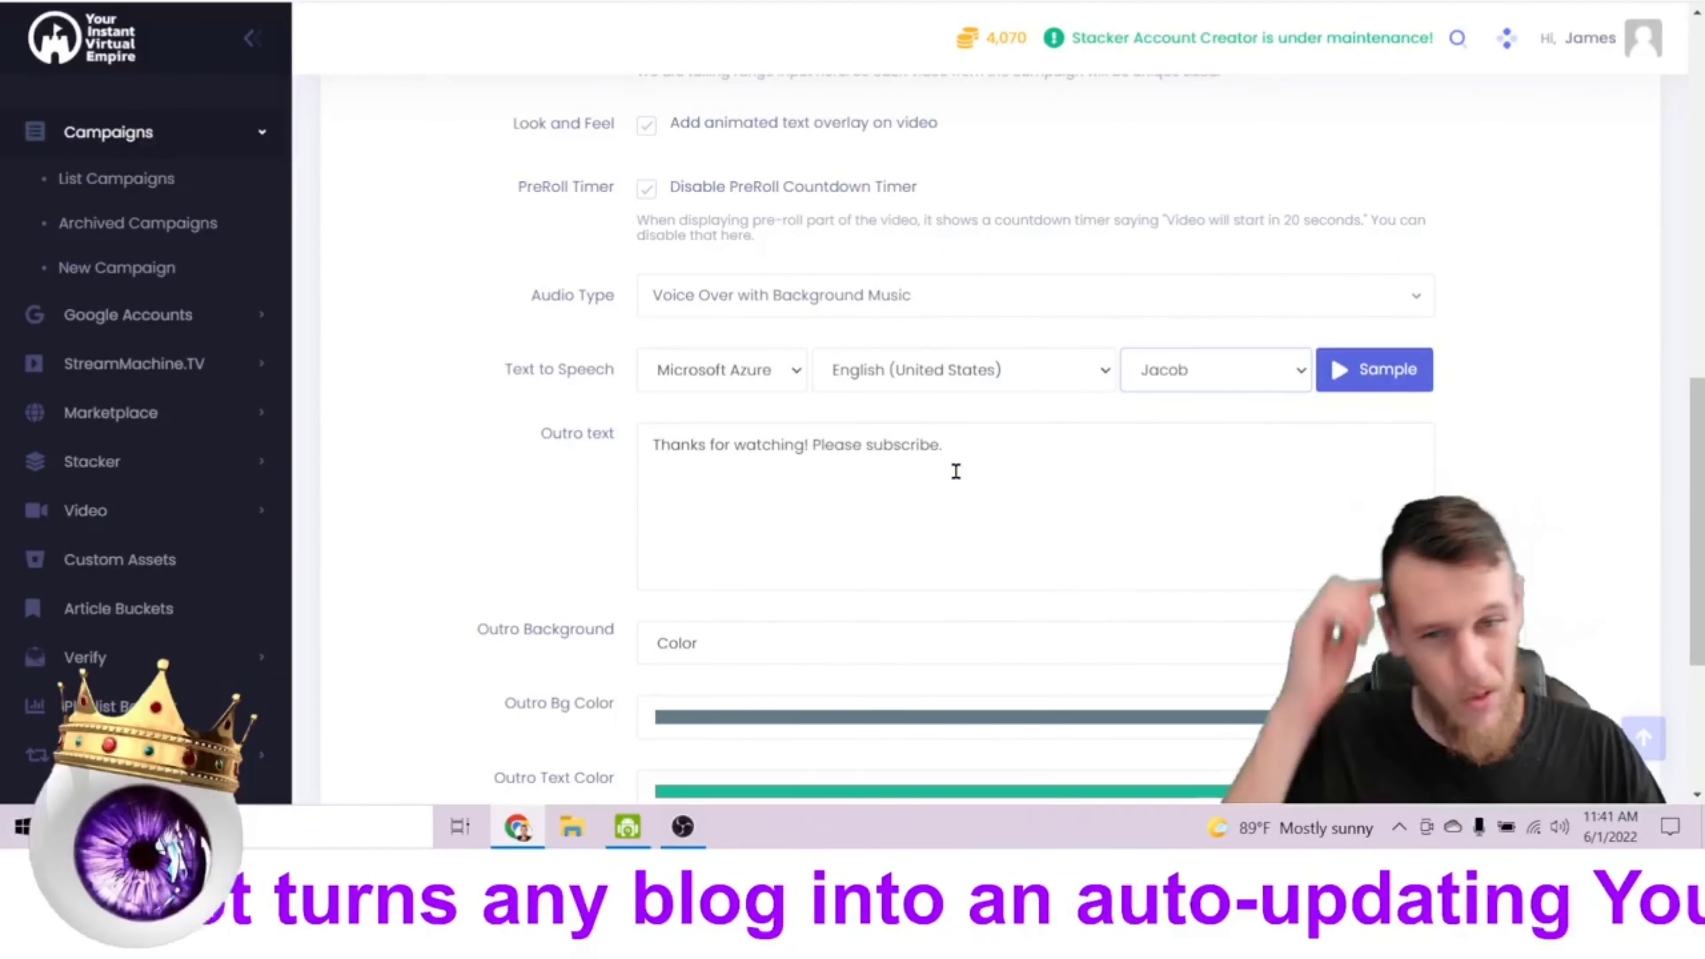
click(947, 449)
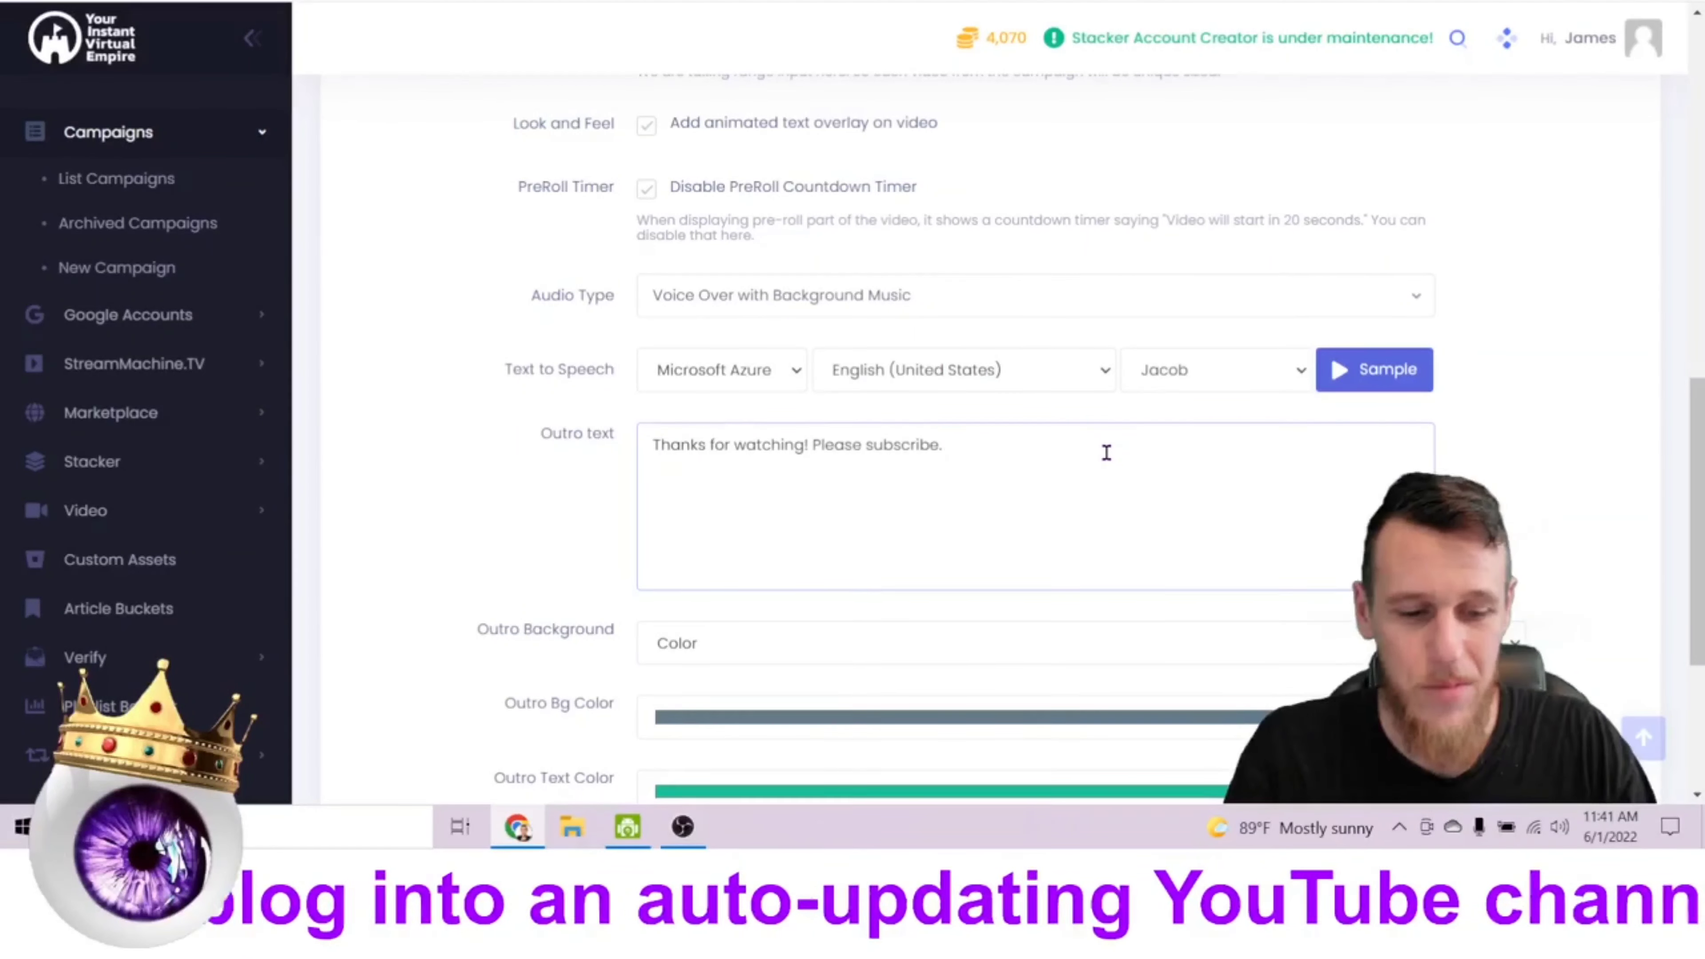
Append 'and visit hussle marketing .com' to the outro text and keep Color as outro background
text(and )
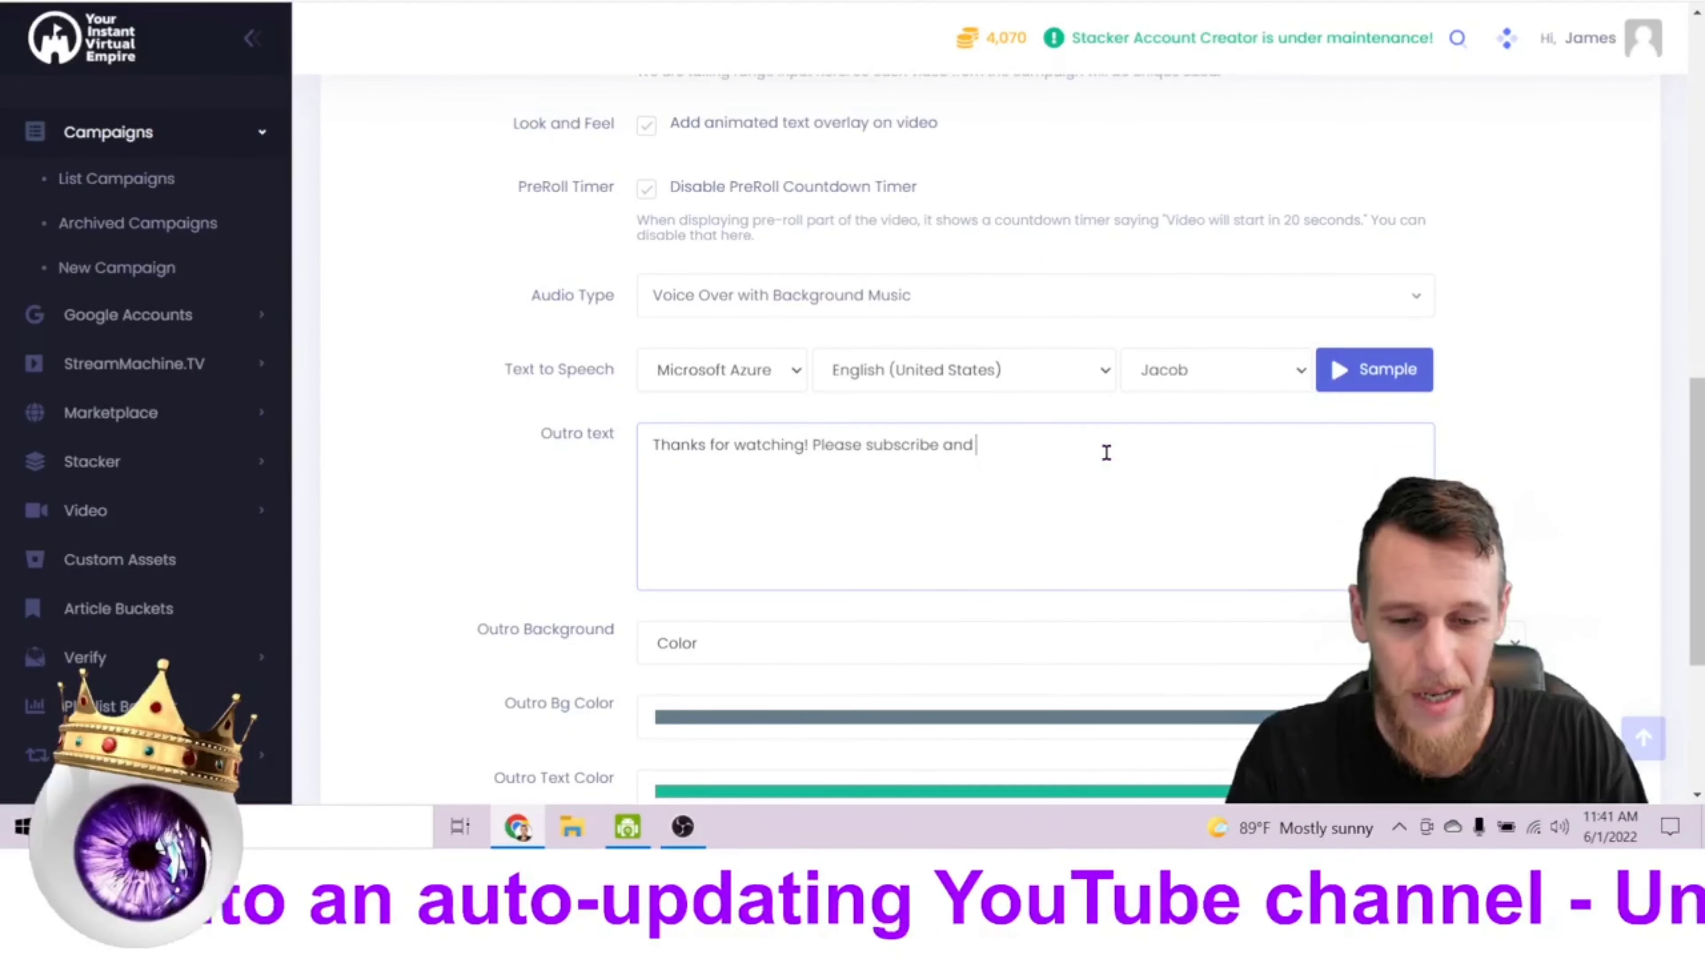
text(visit hussle )
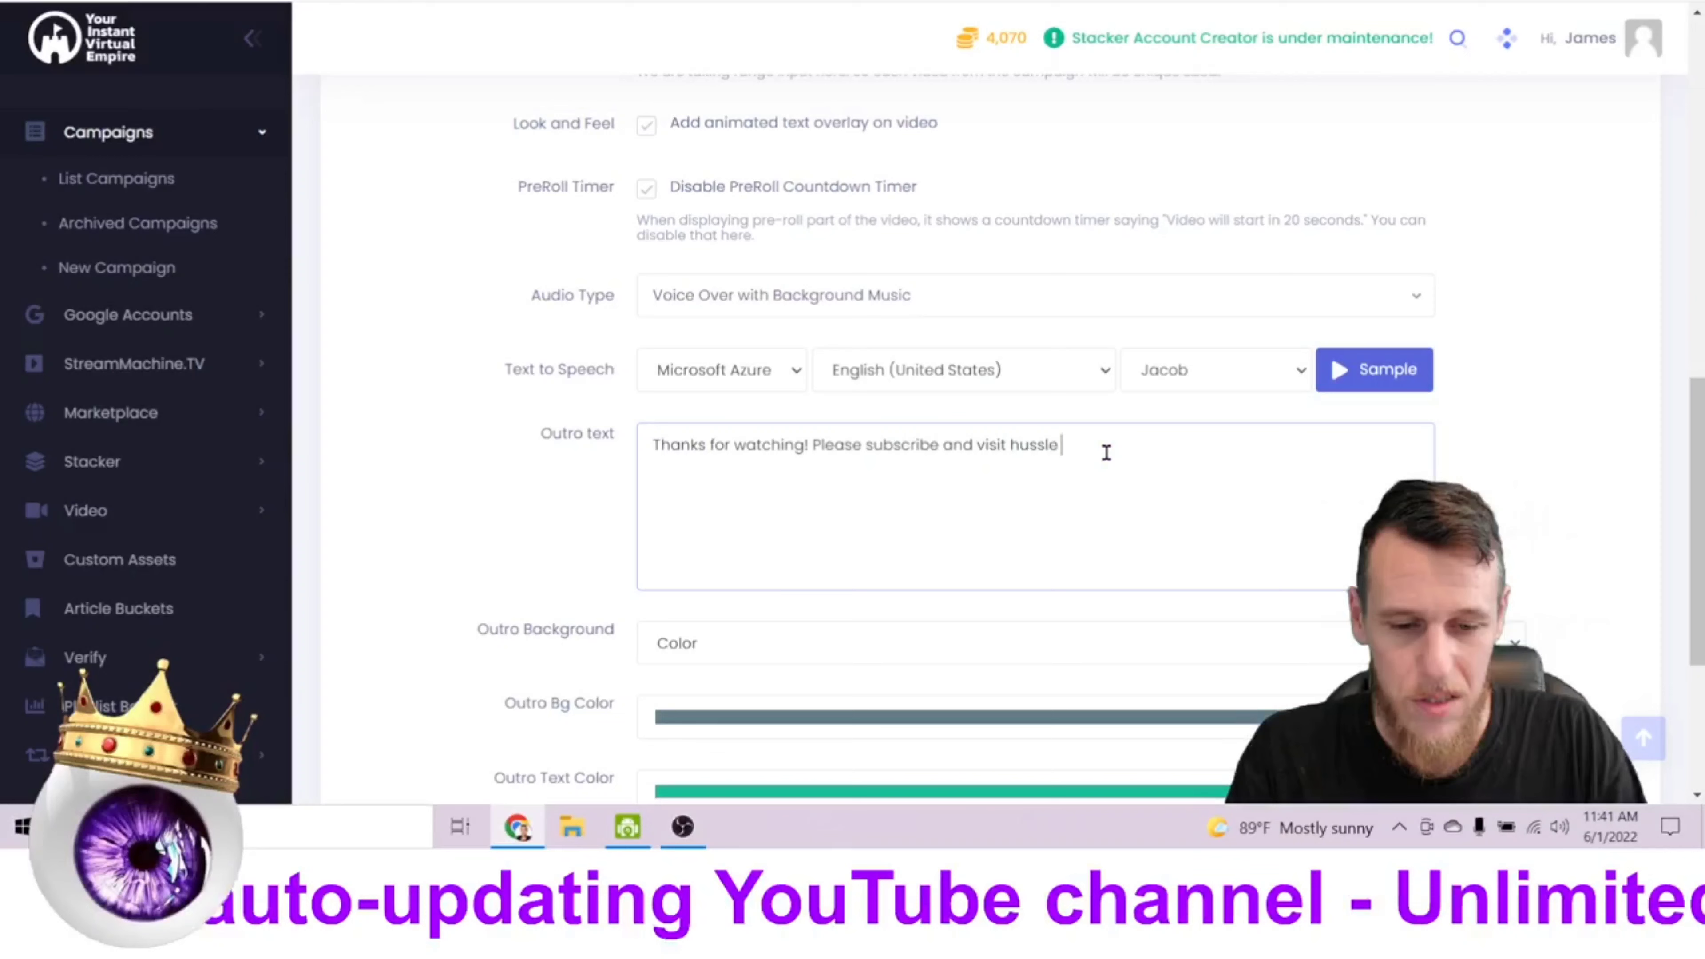
text(marketing )
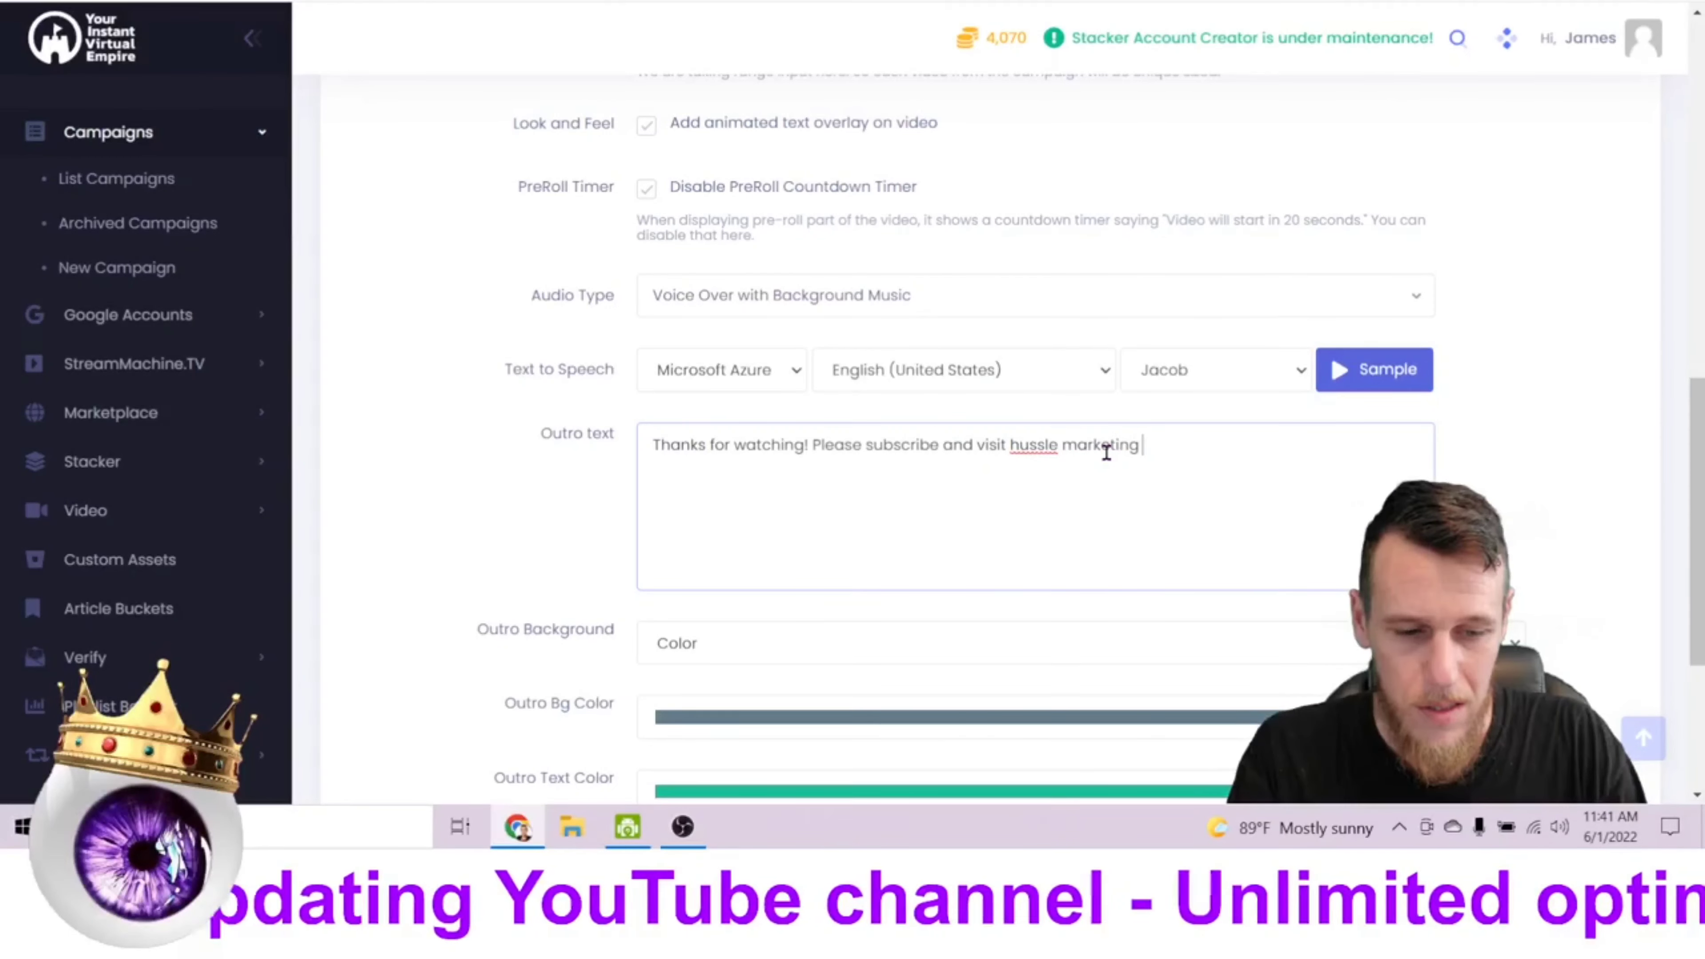
text(.com)
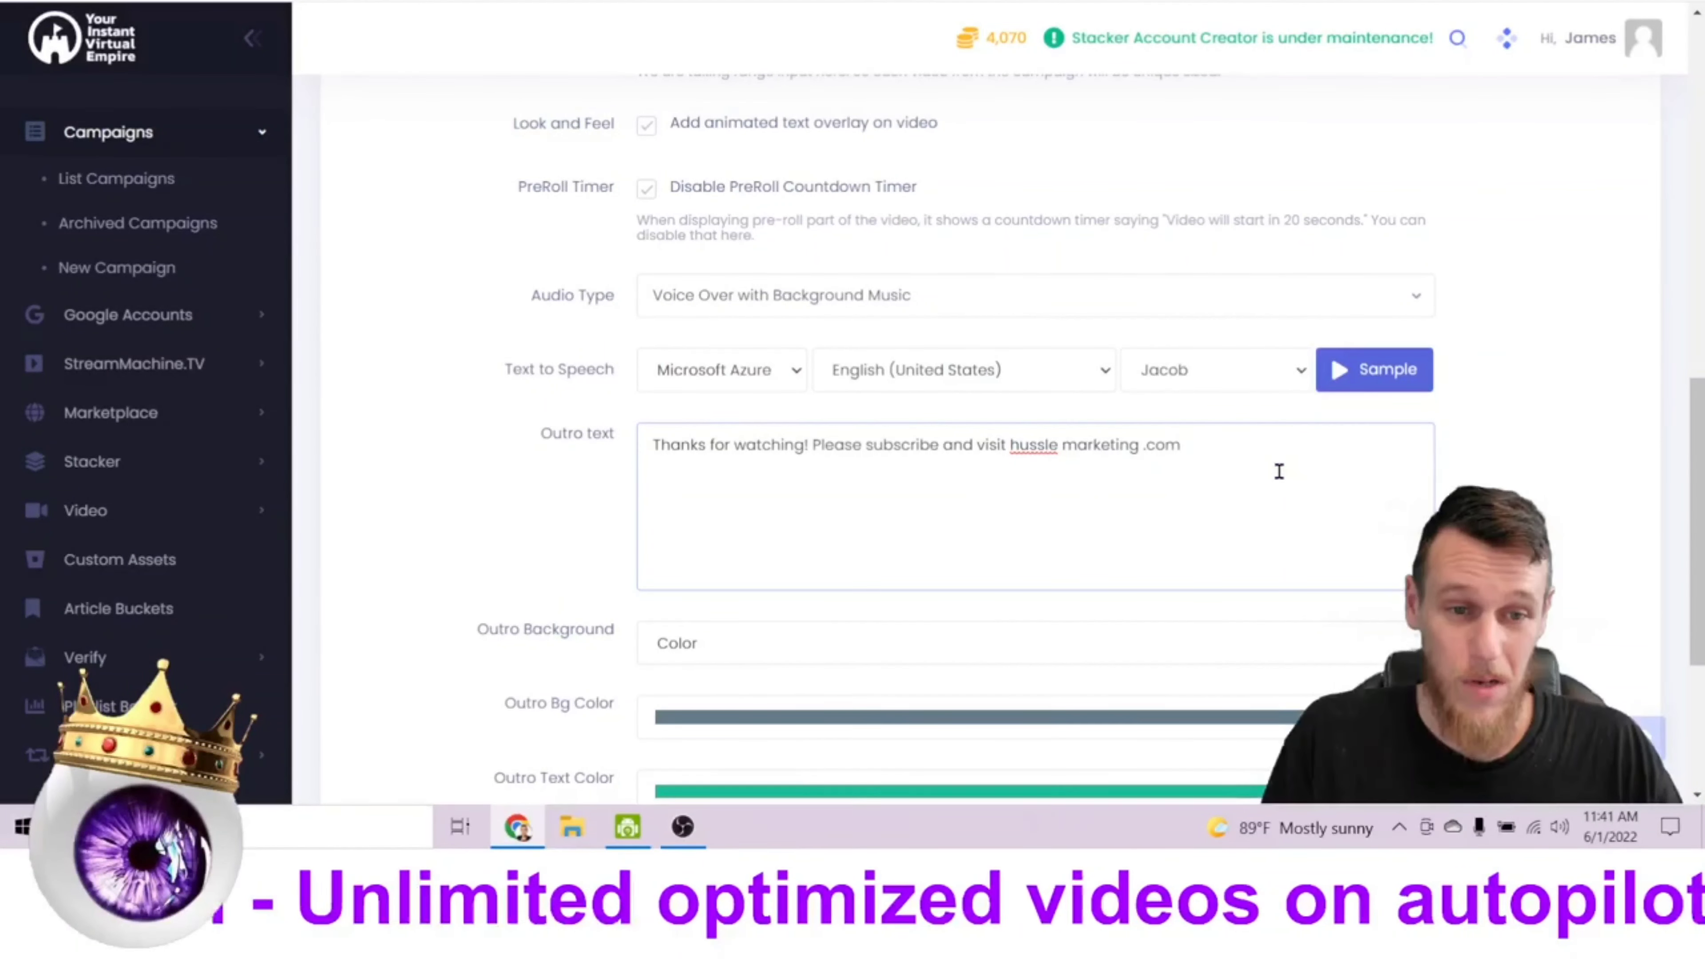
scroll(1531, 407, down, 3)
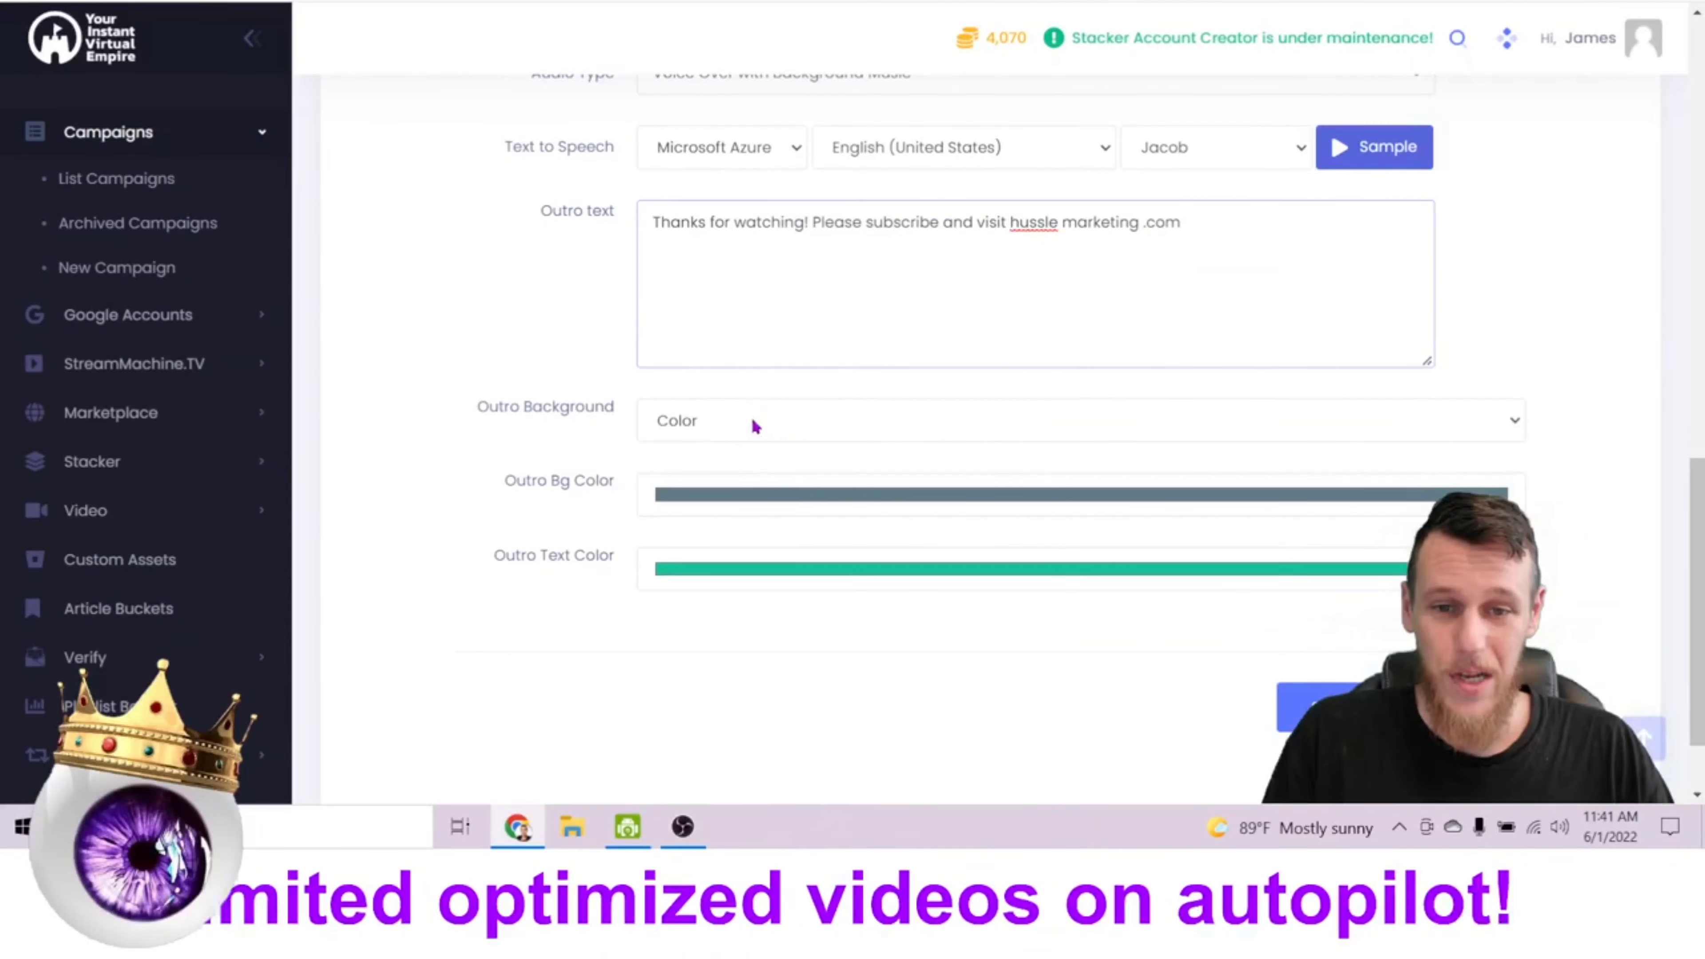
click(713, 423)
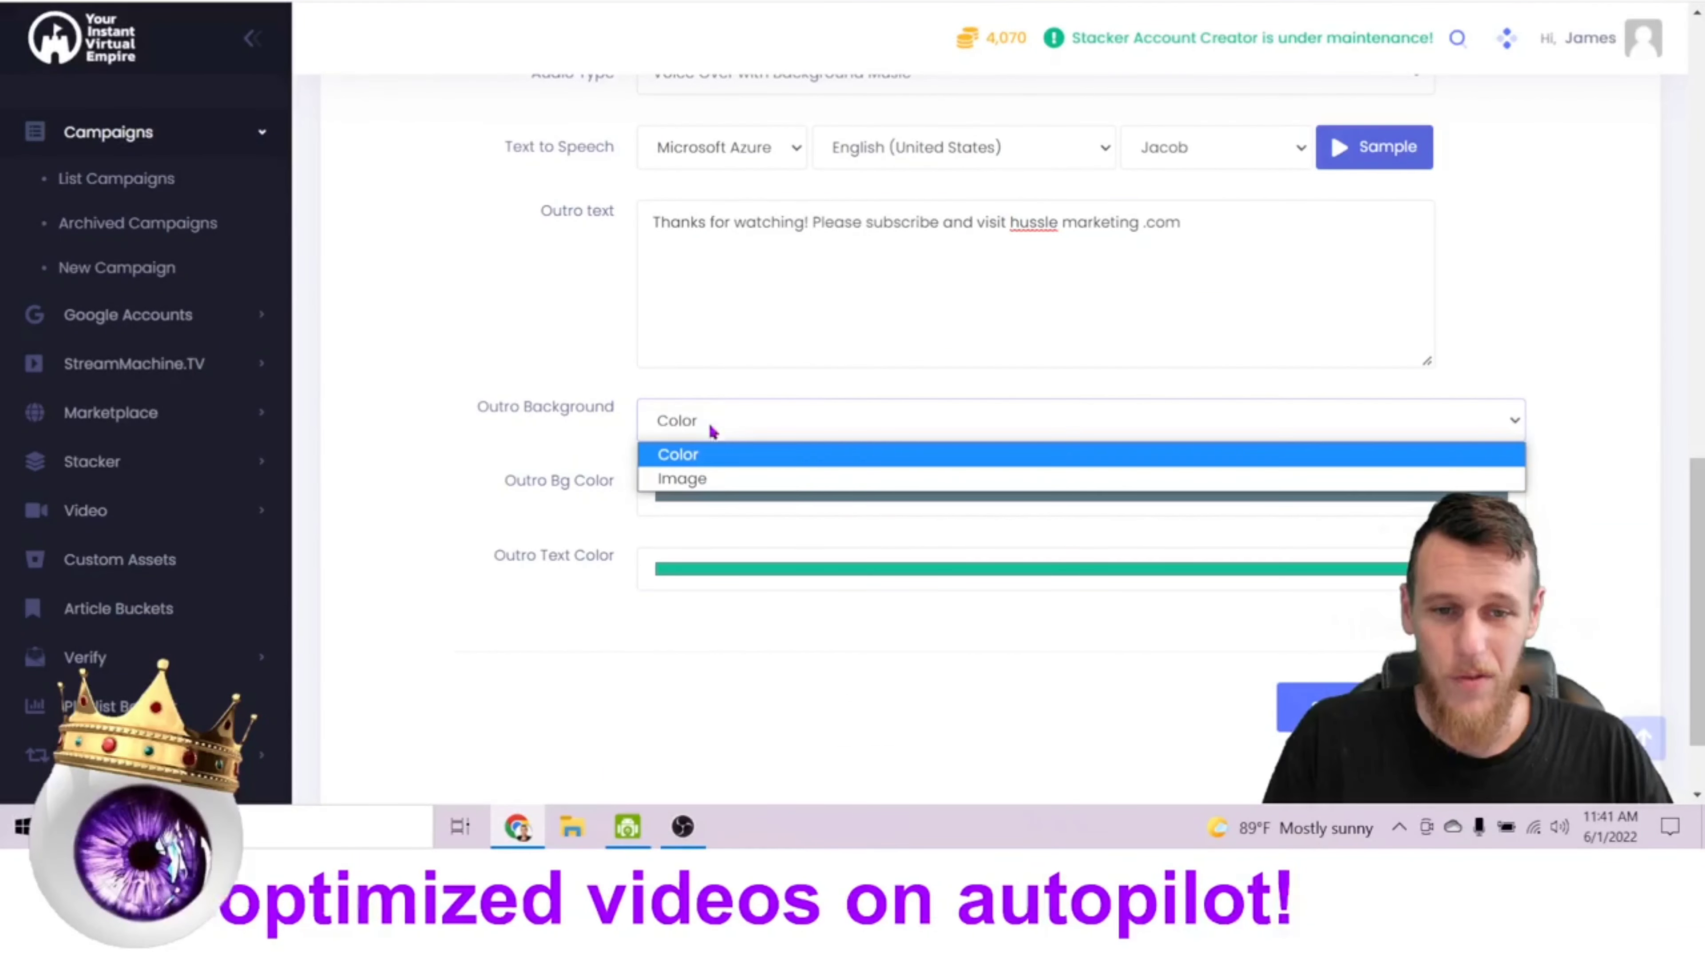
click(690, 460)
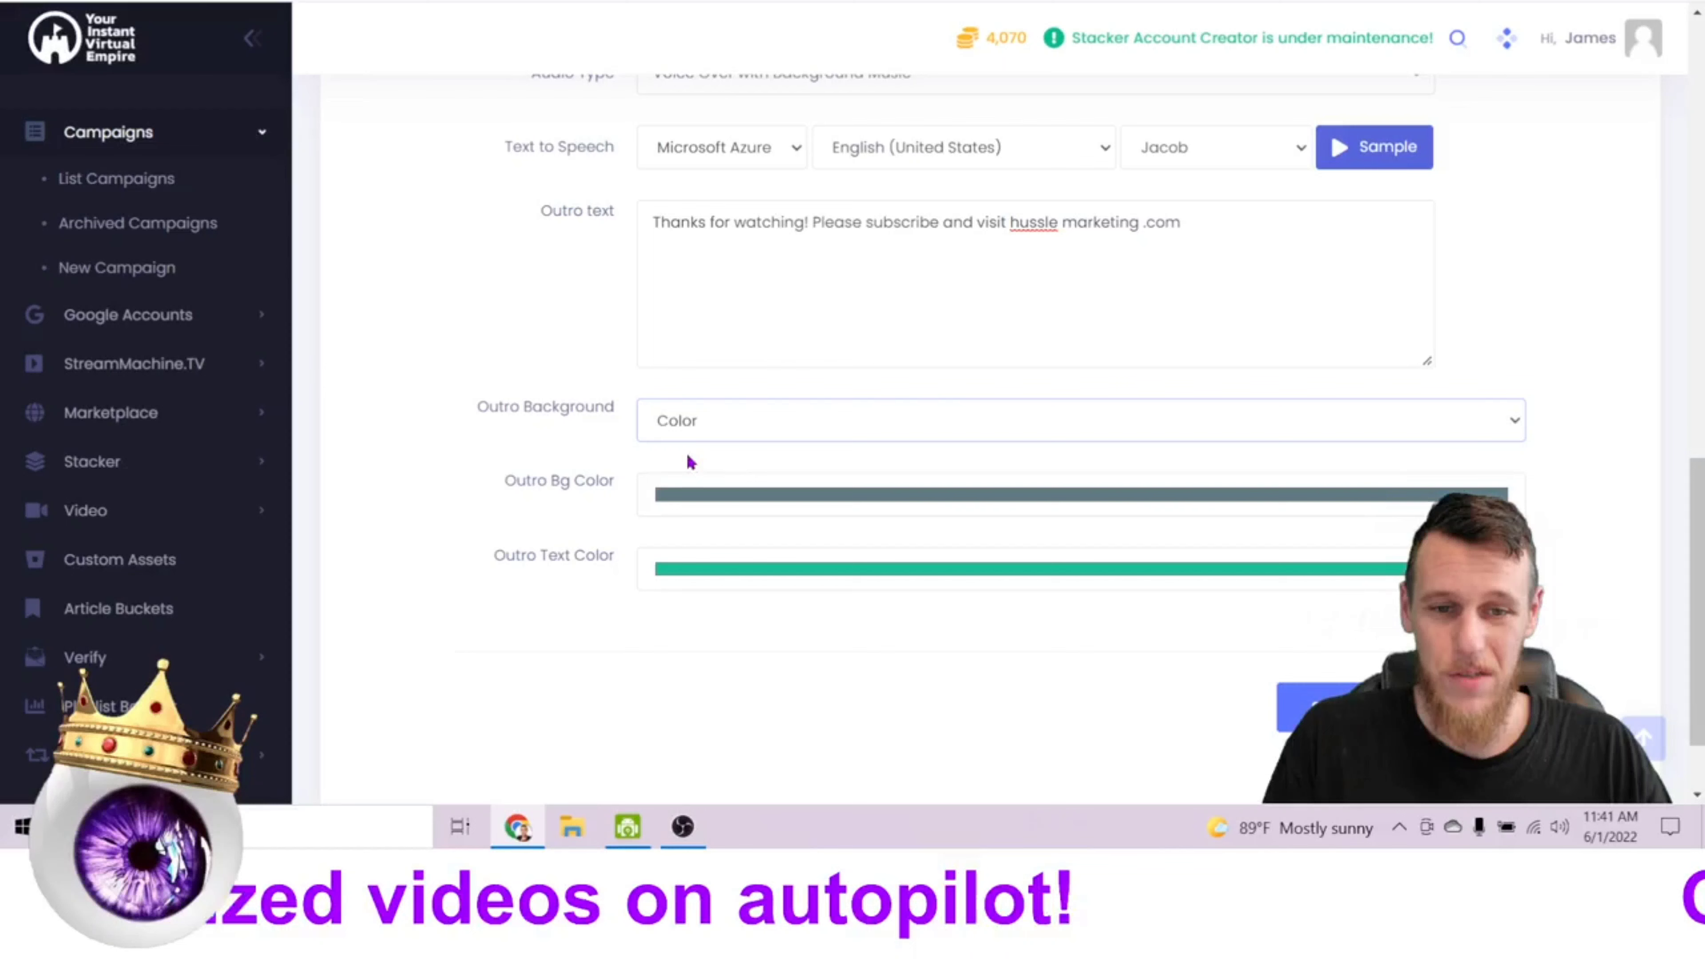
click(711, 429)
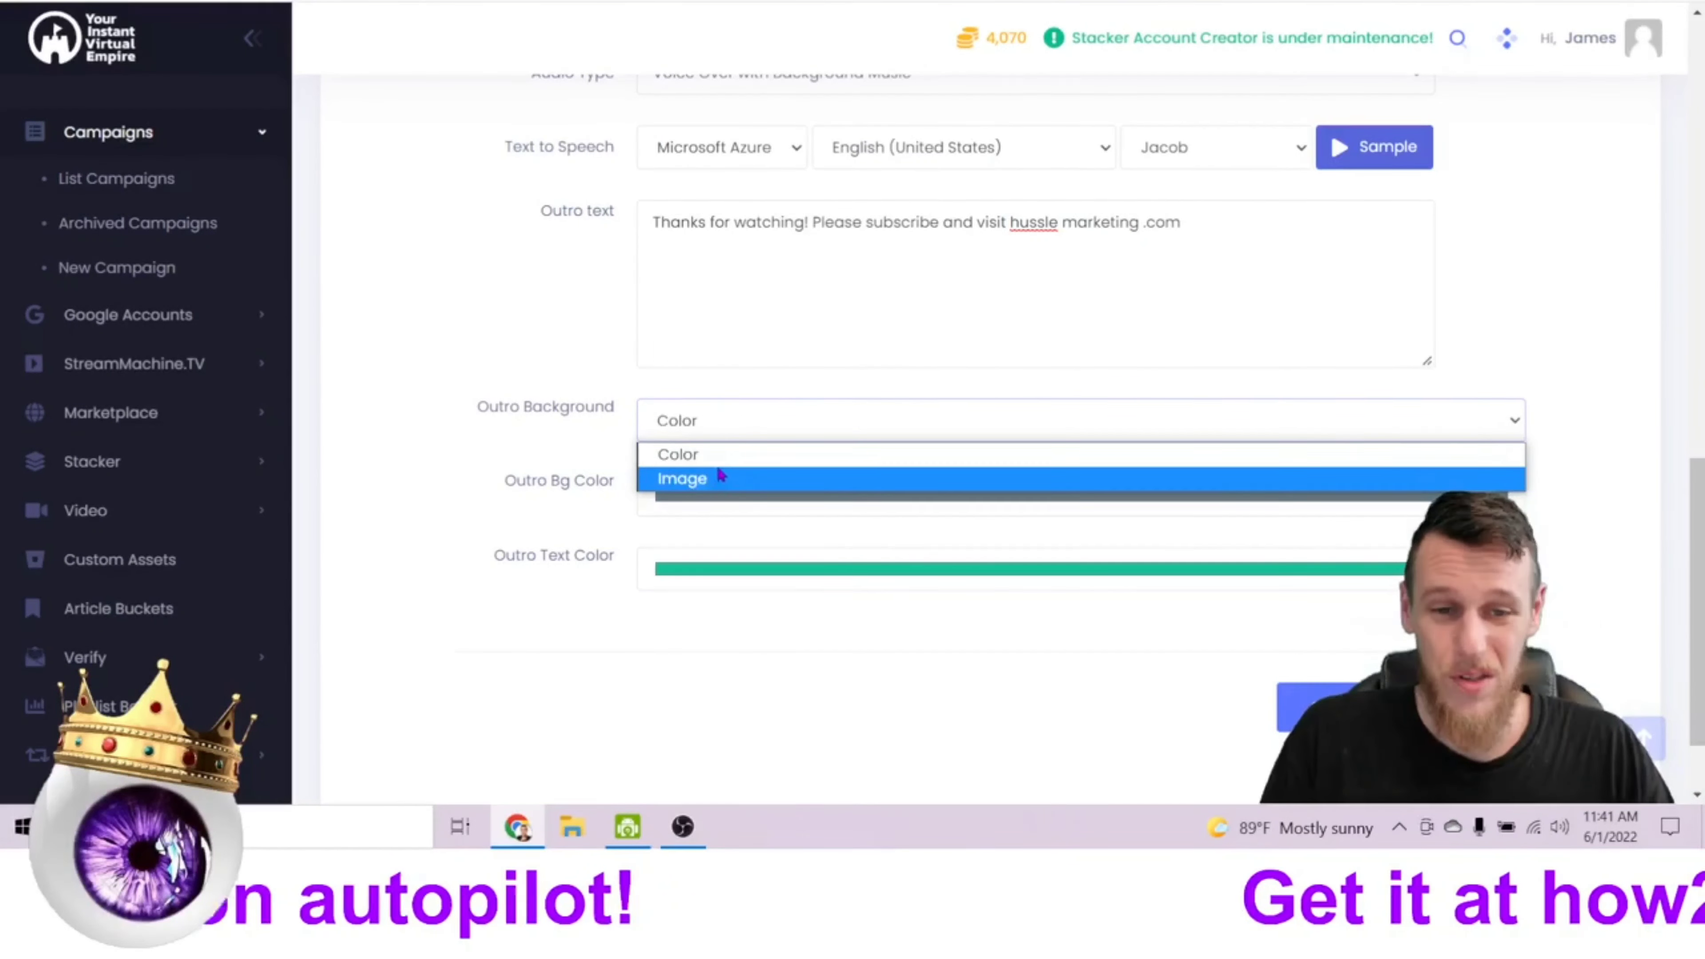
click(726, 495)
click(728, 504)
scroll(739, 494, down, 2)
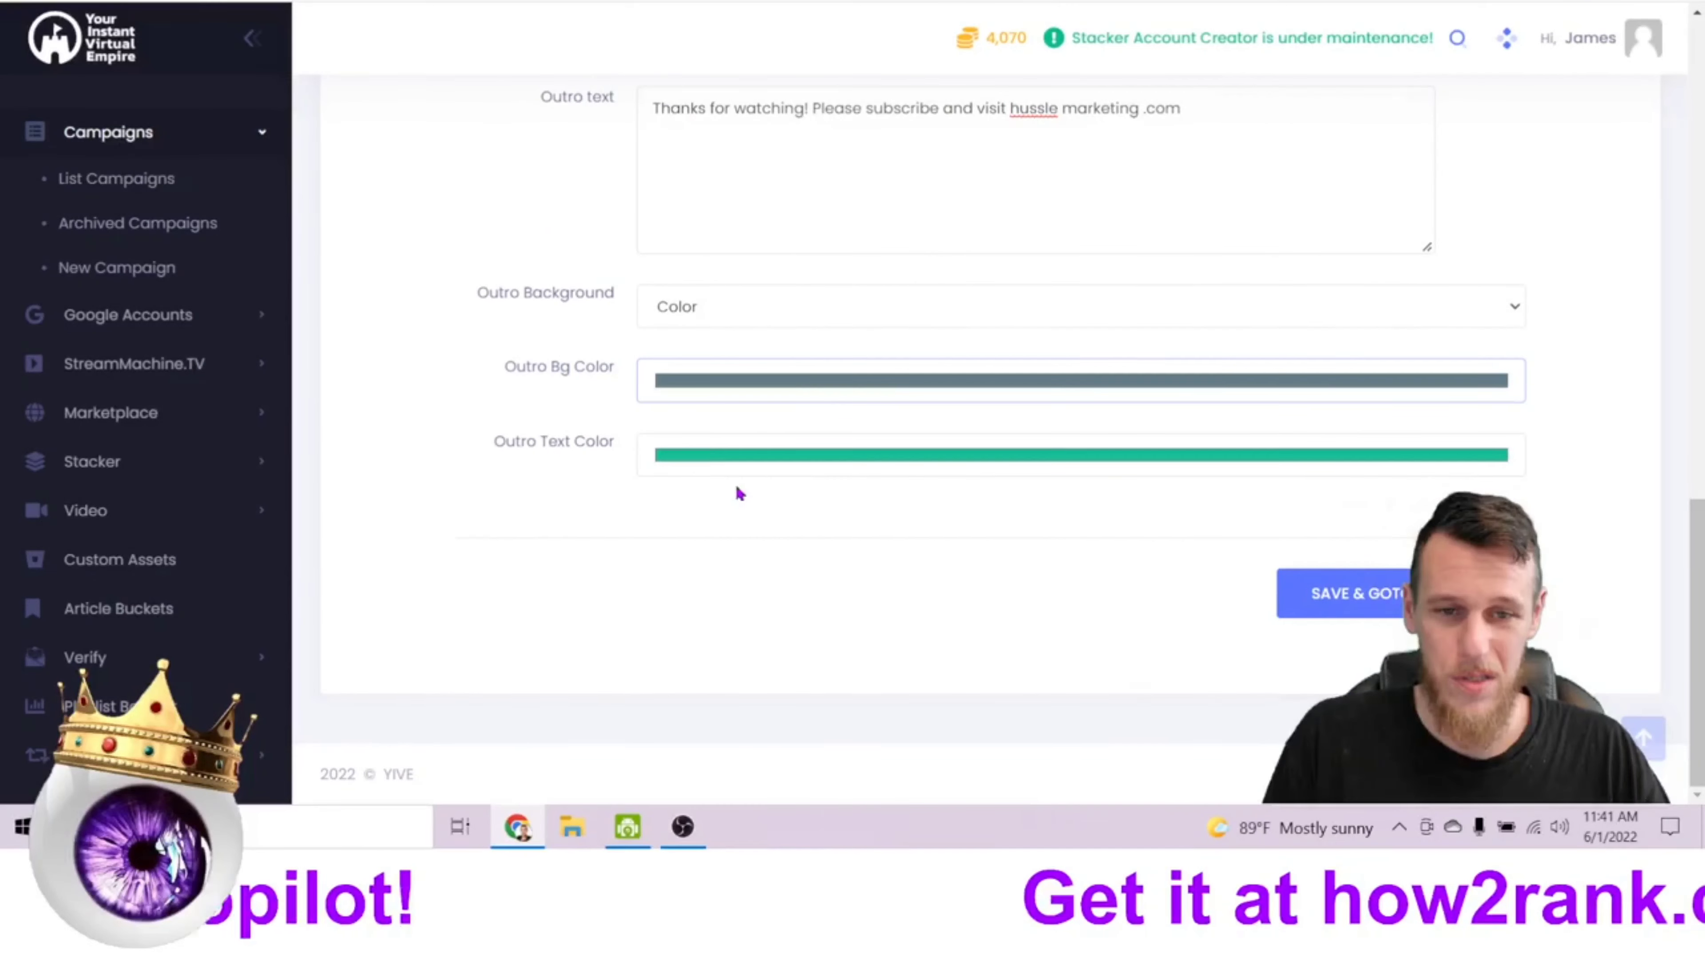
click(728, 380)
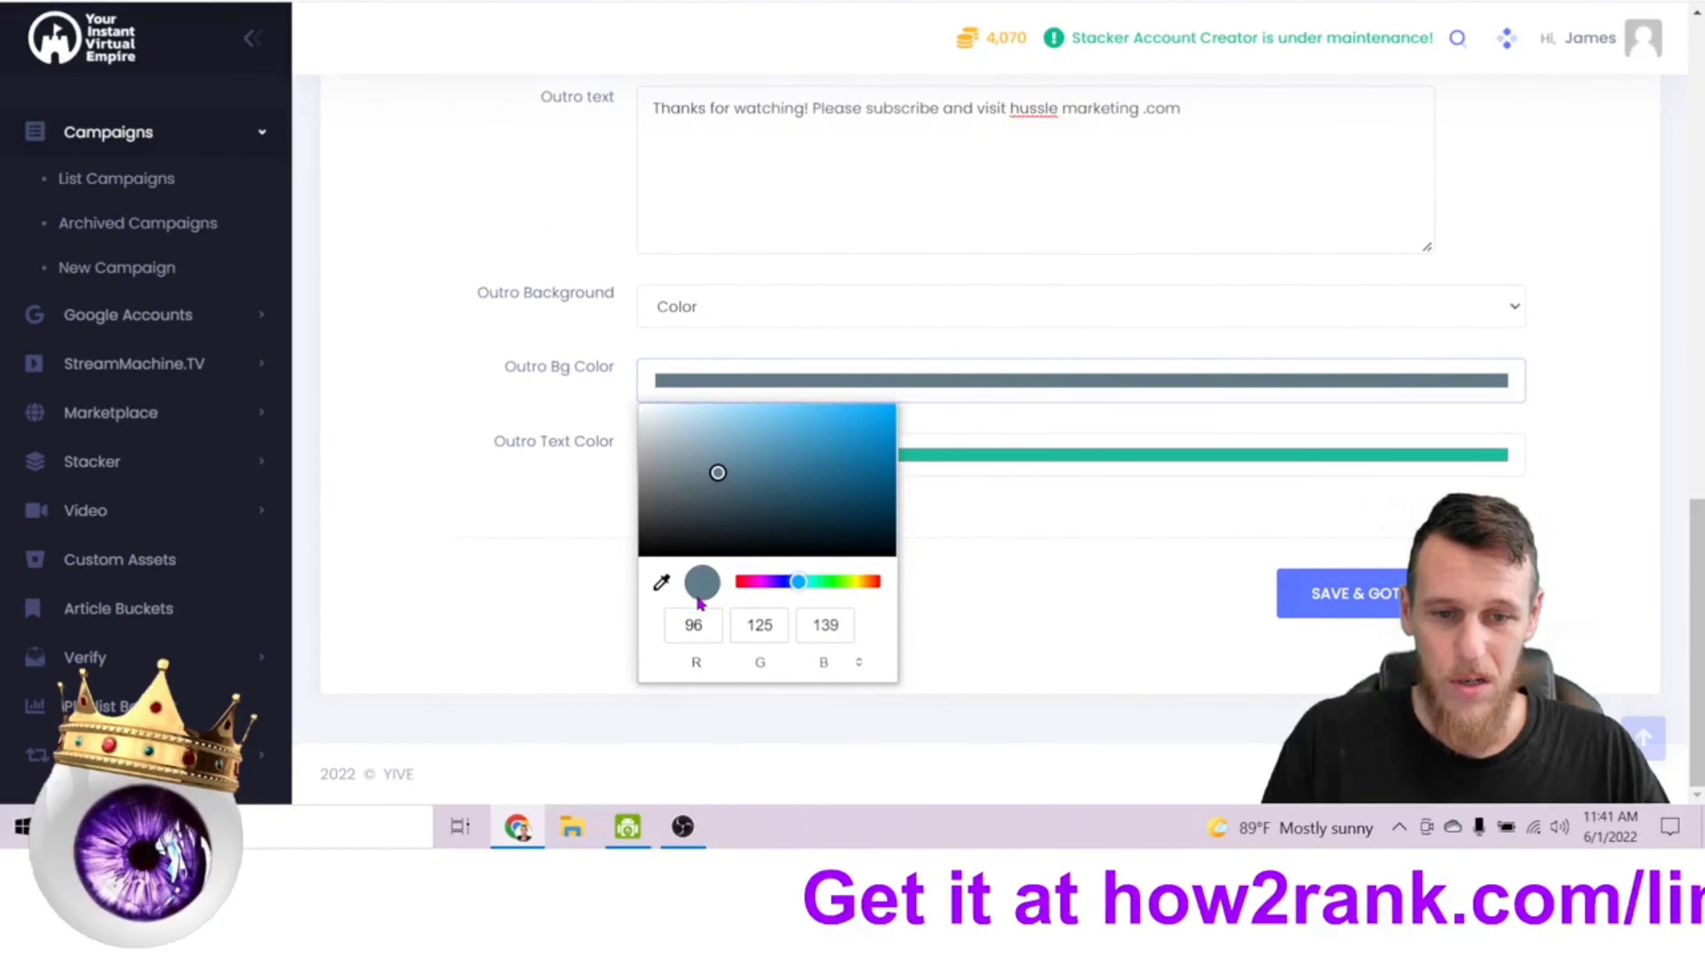
Set the outro background colour to hex #A200FF
click(763, 662)
click(767, 663)
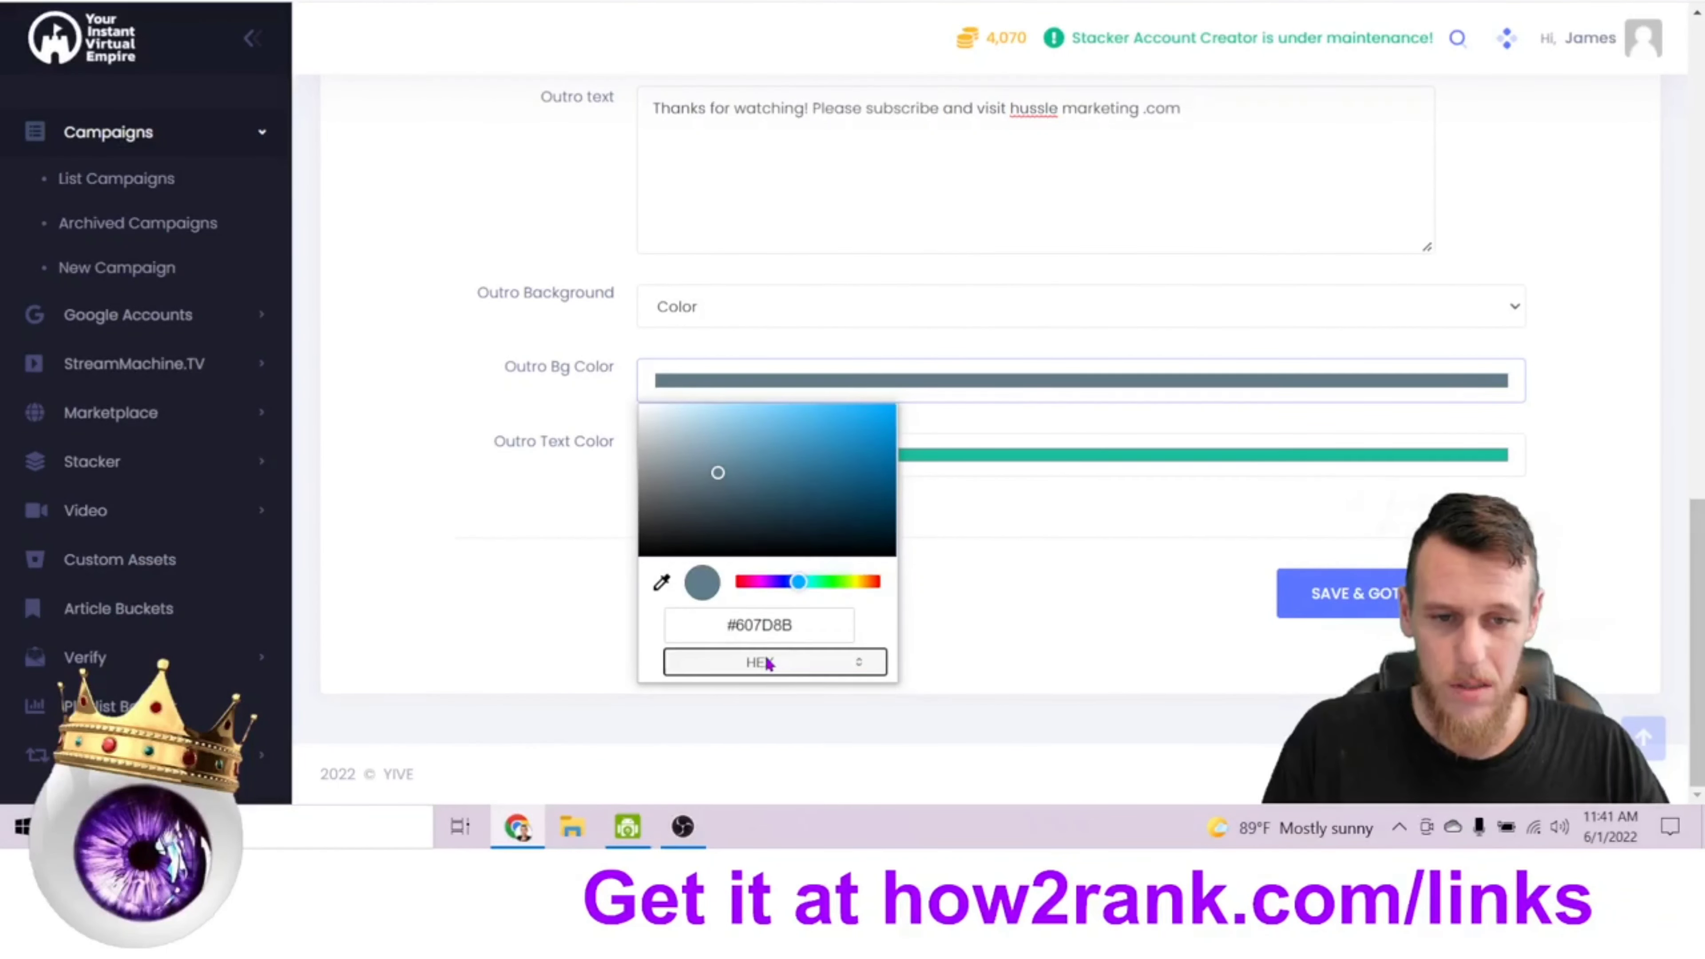
click(785, 627)
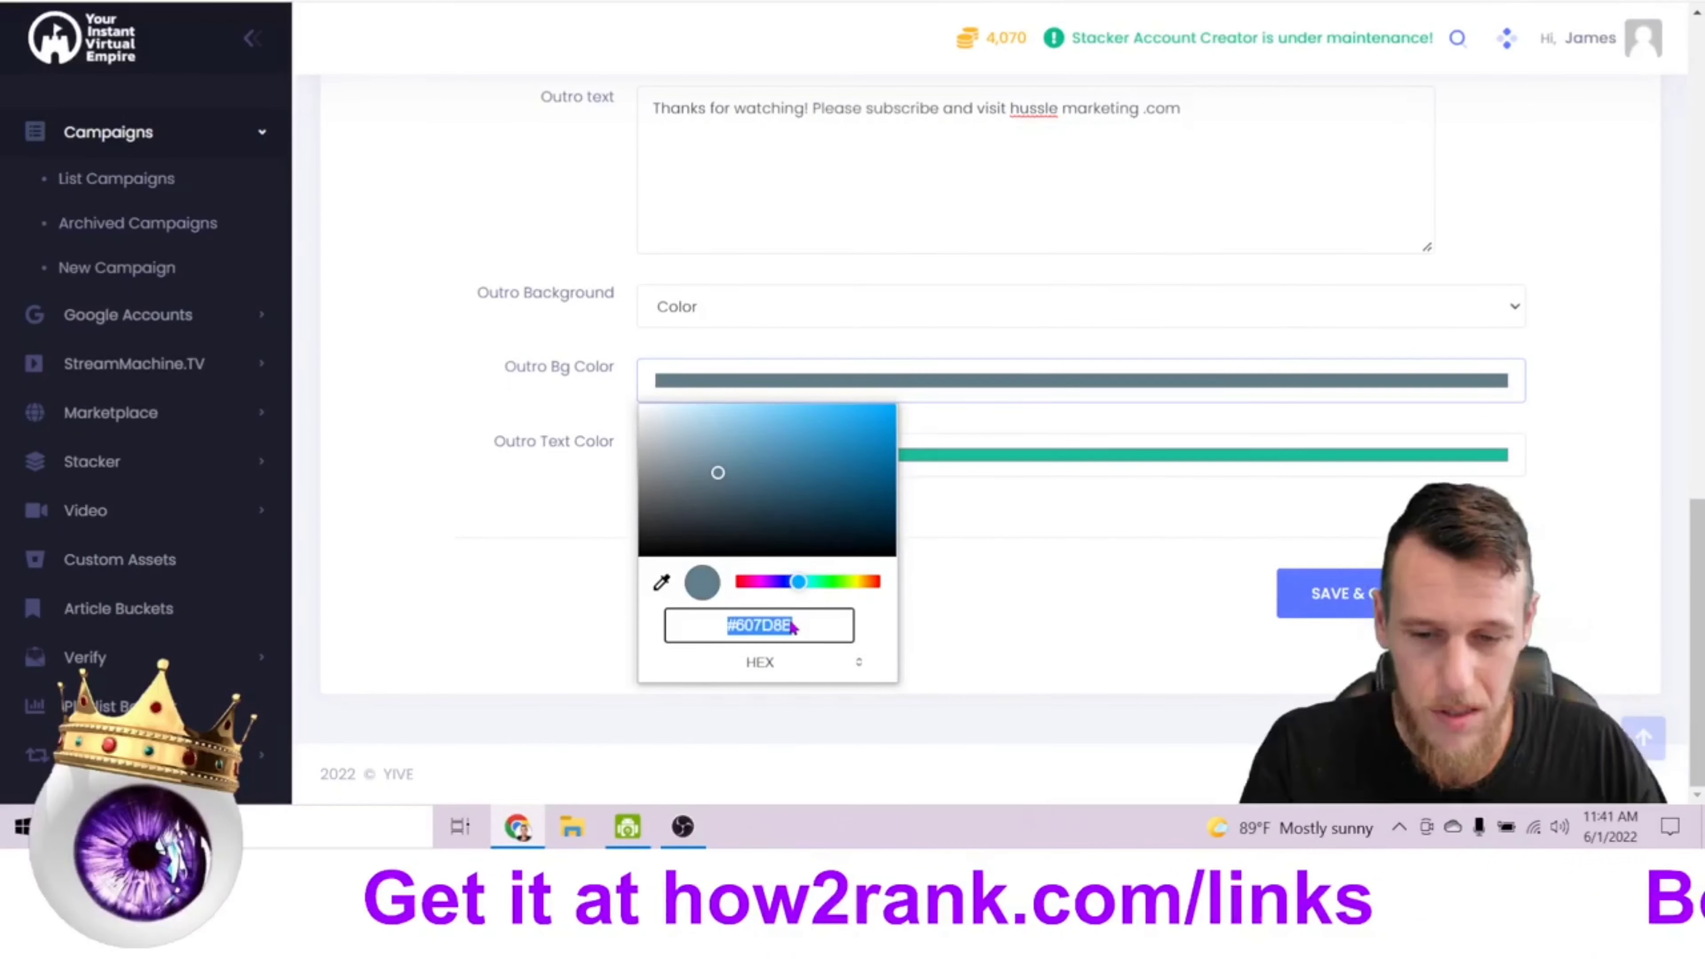
text(#A200FF)
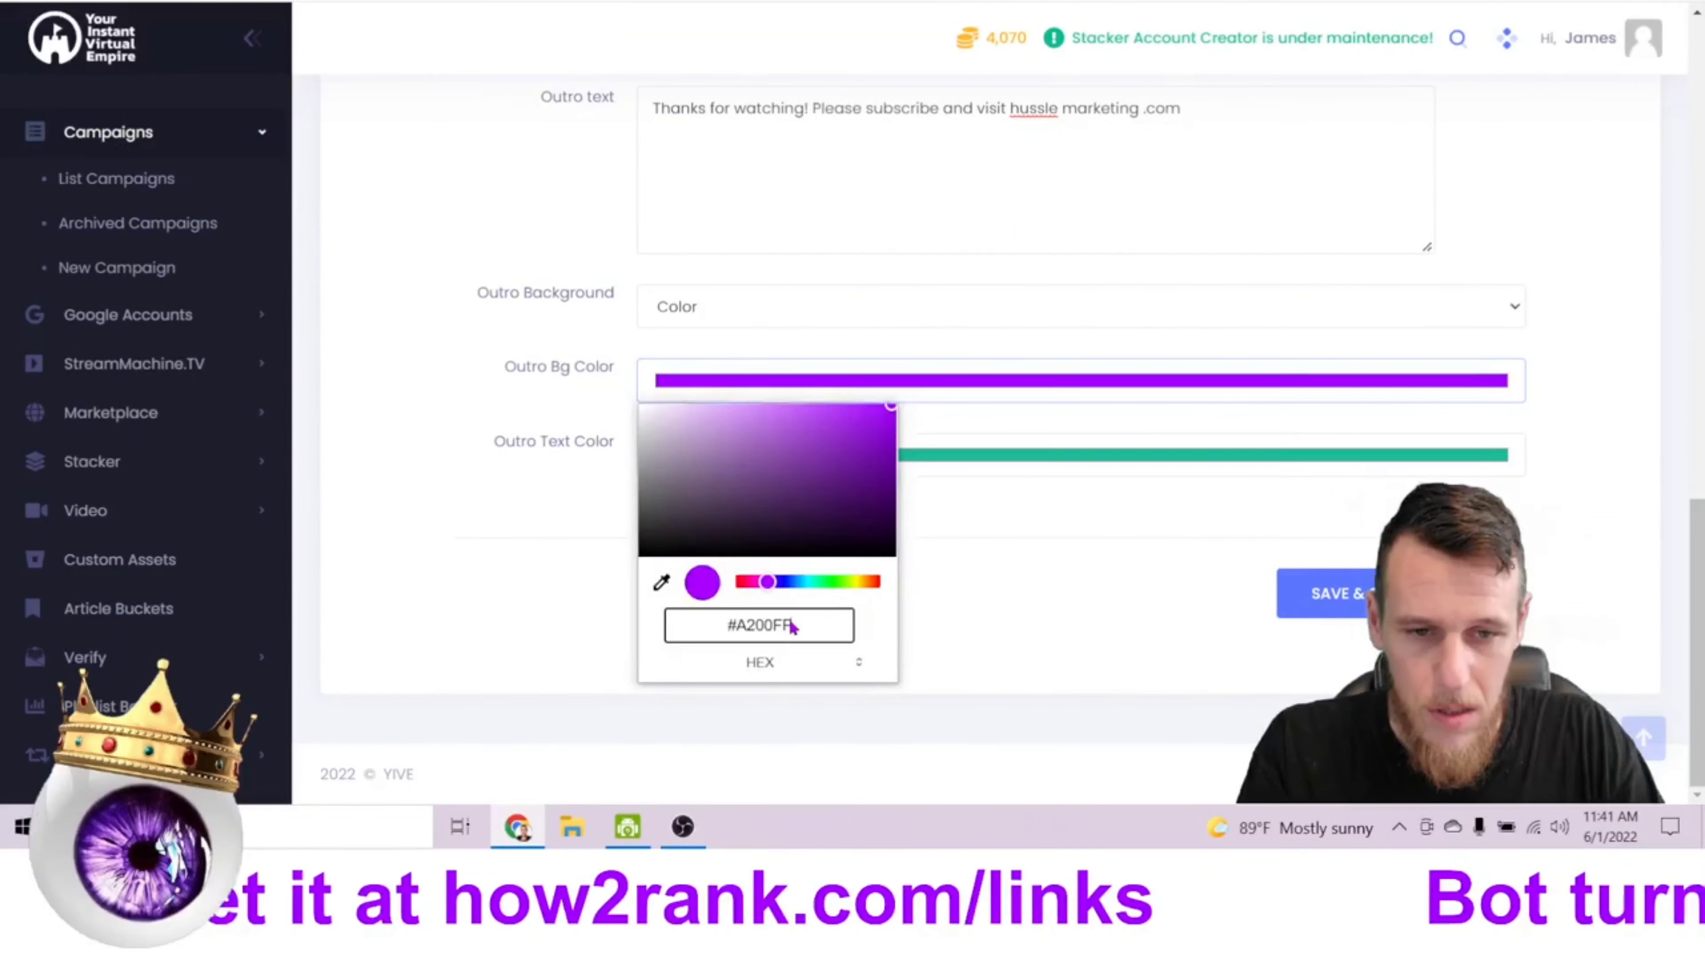
key(Return)
Make the outro text colour white and save to continue to scheduling
click(786, 460)
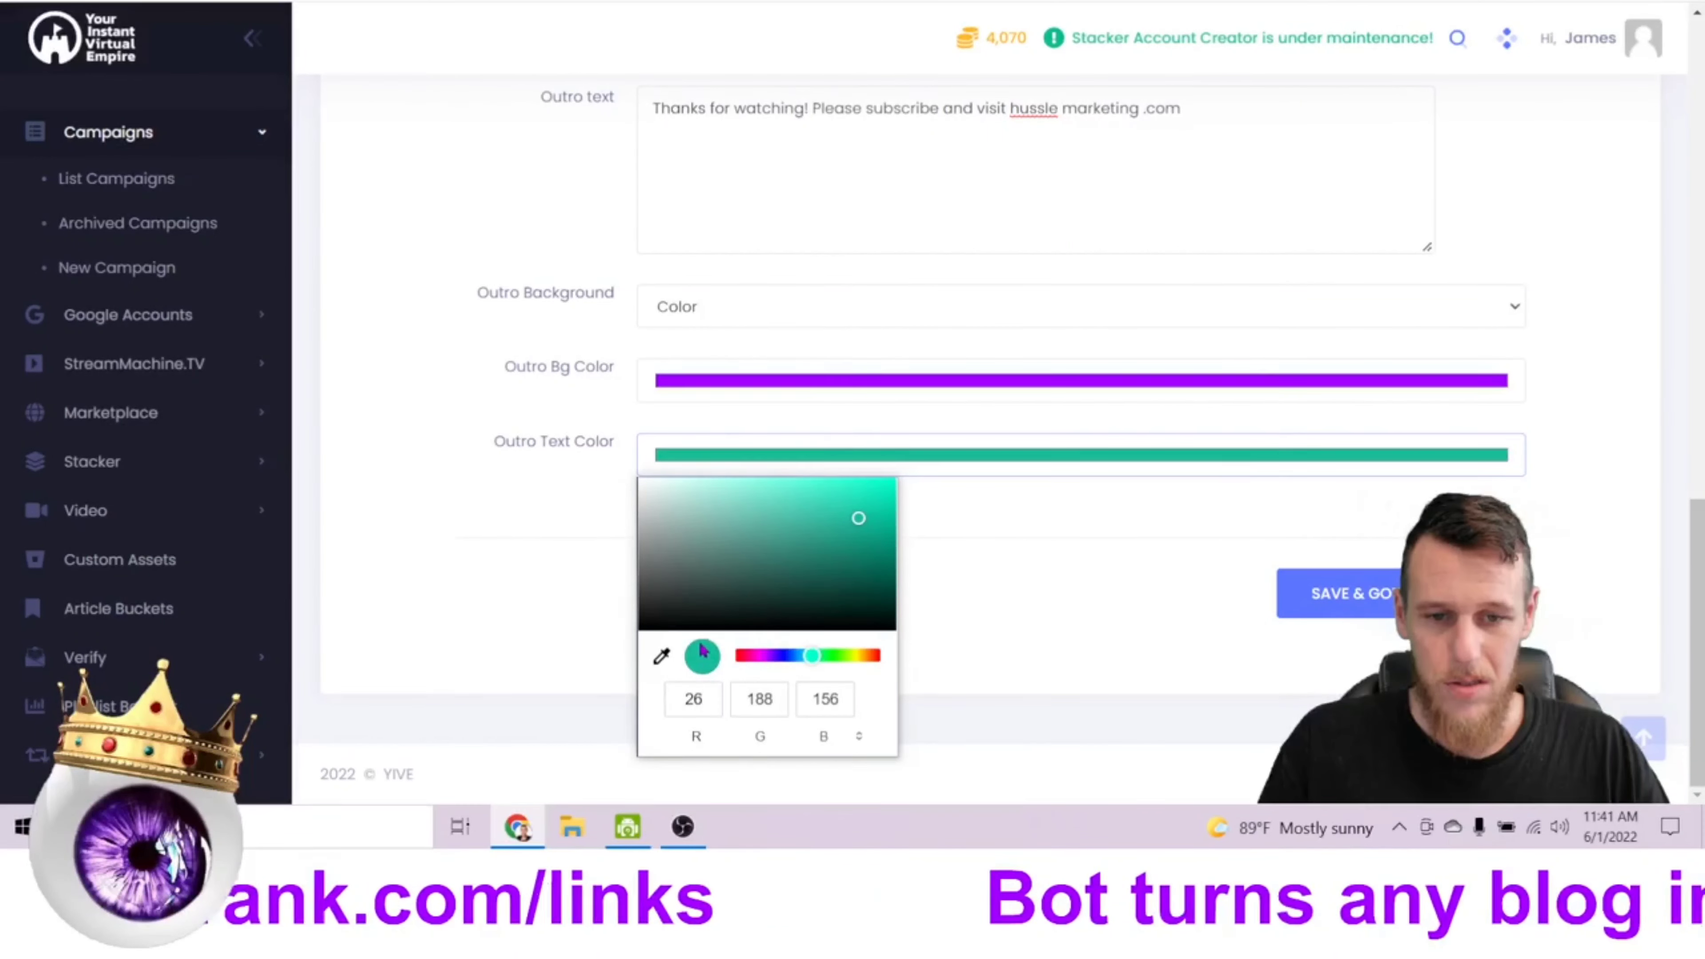
click(645, 499)
click(638, 391)
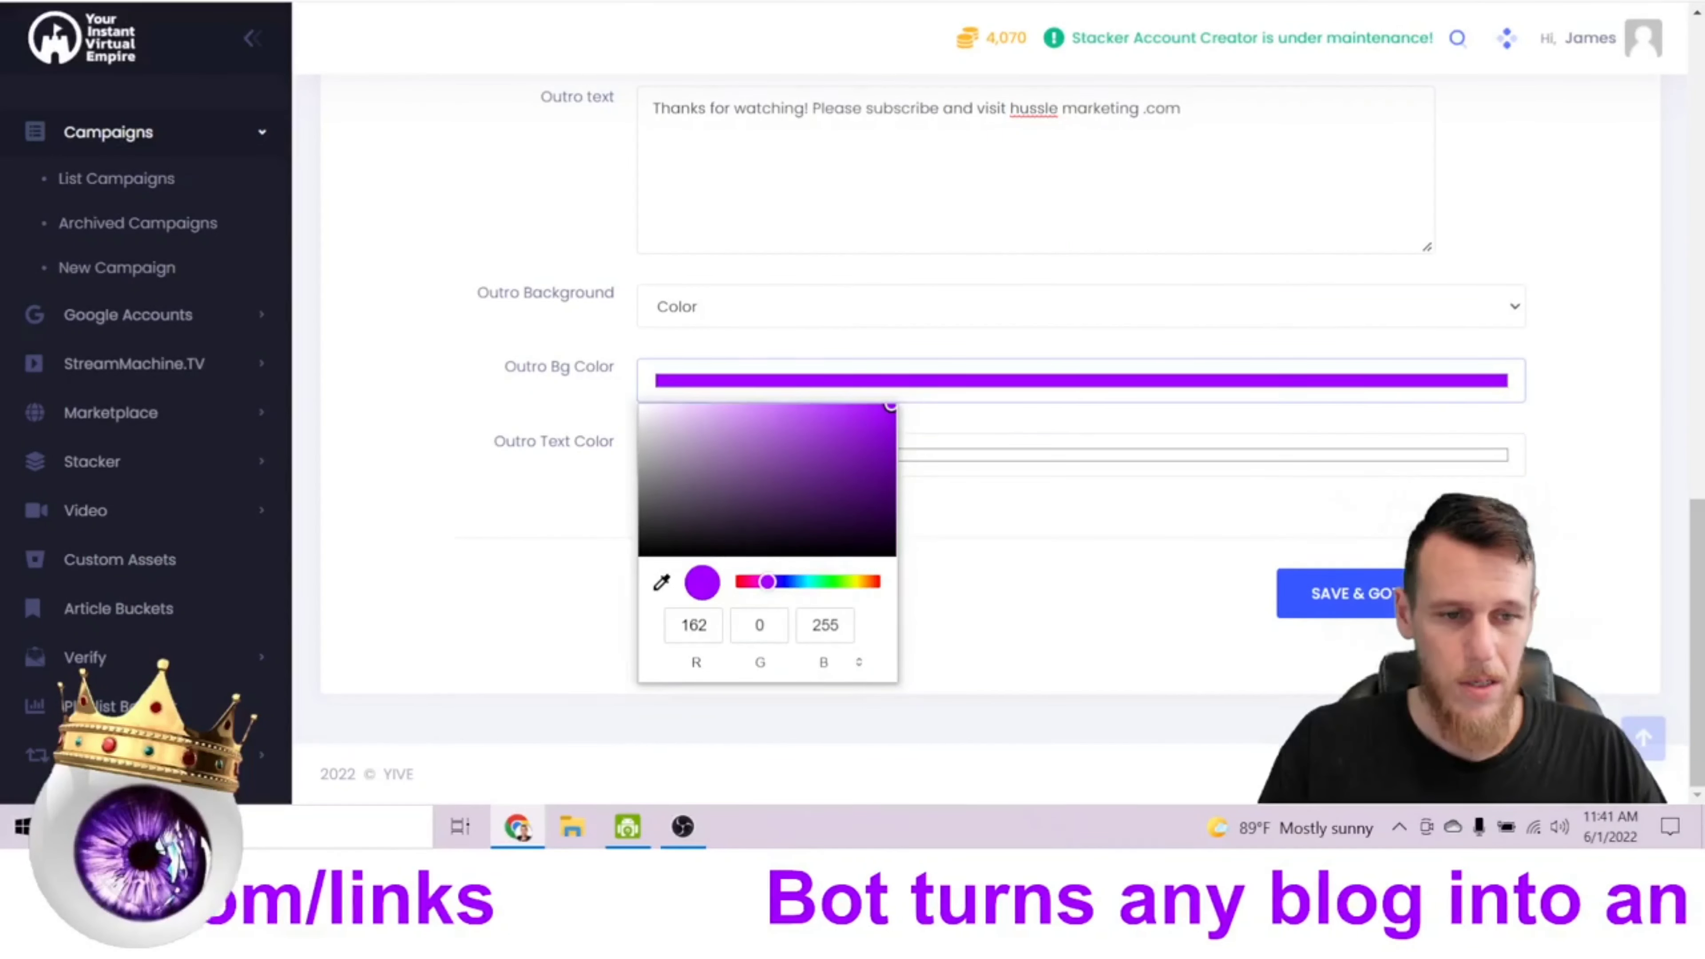
key(Escape)
click(1336, 593)
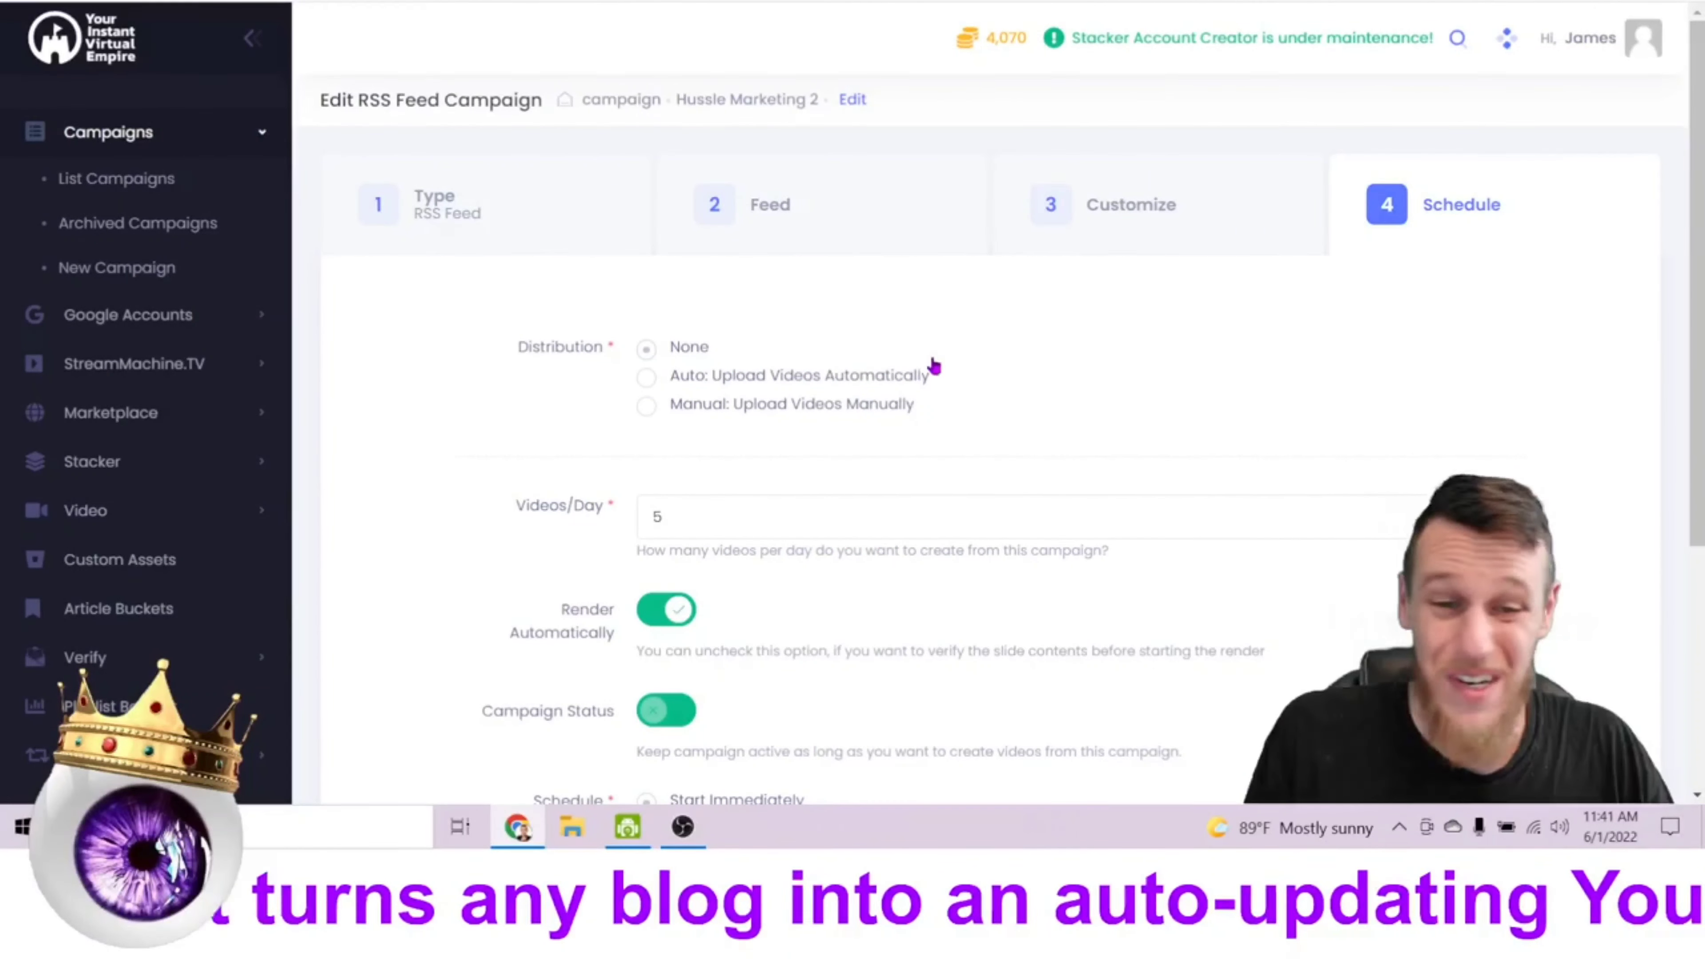
Choose Auto: Upload Videos Automatically and turn on Channel Upload Control
scroll(936, 373, down, 2)
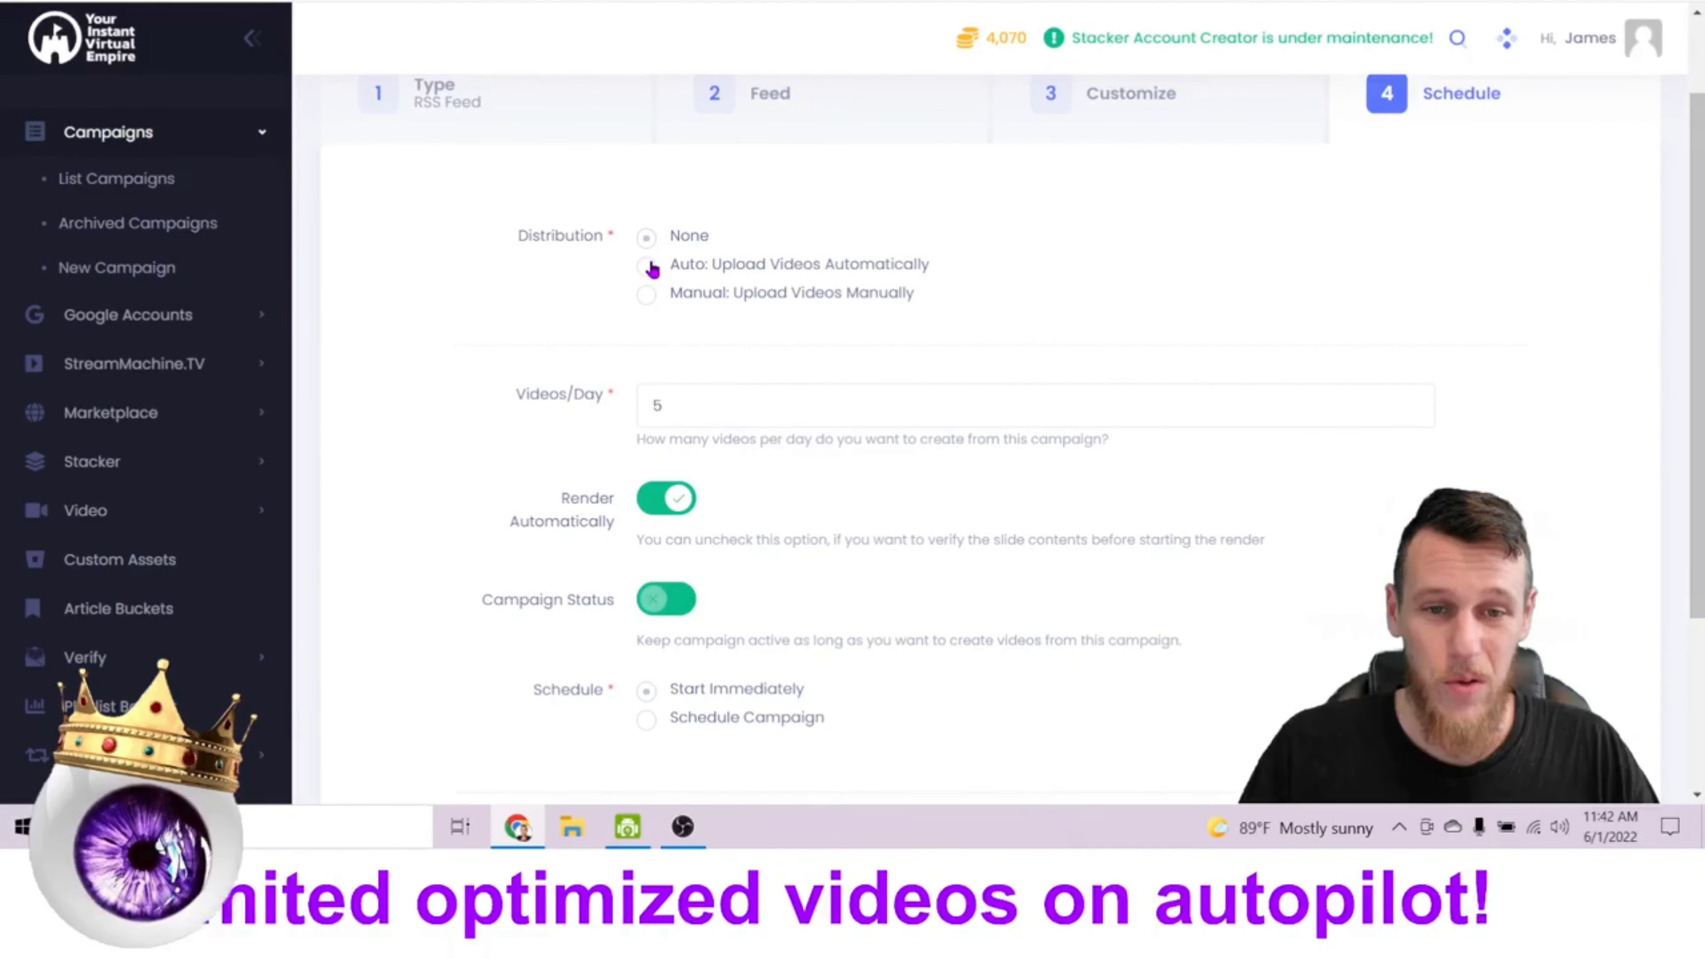
click(648, 267)
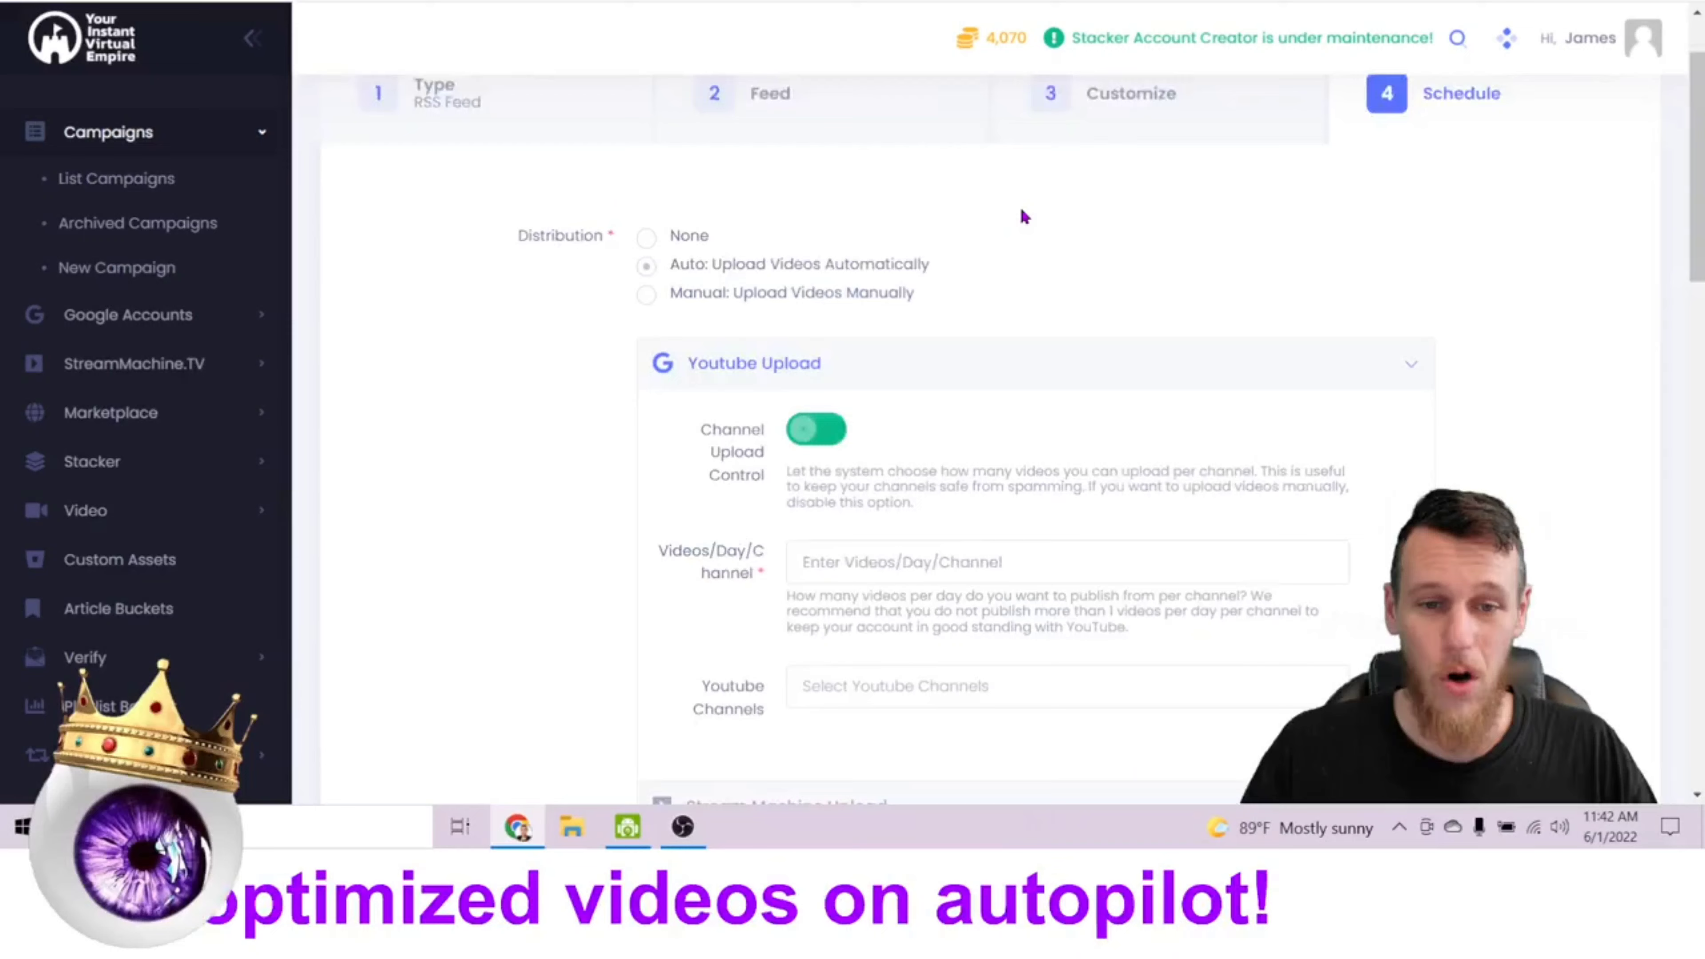
scroll(1017, 222, down, 3)
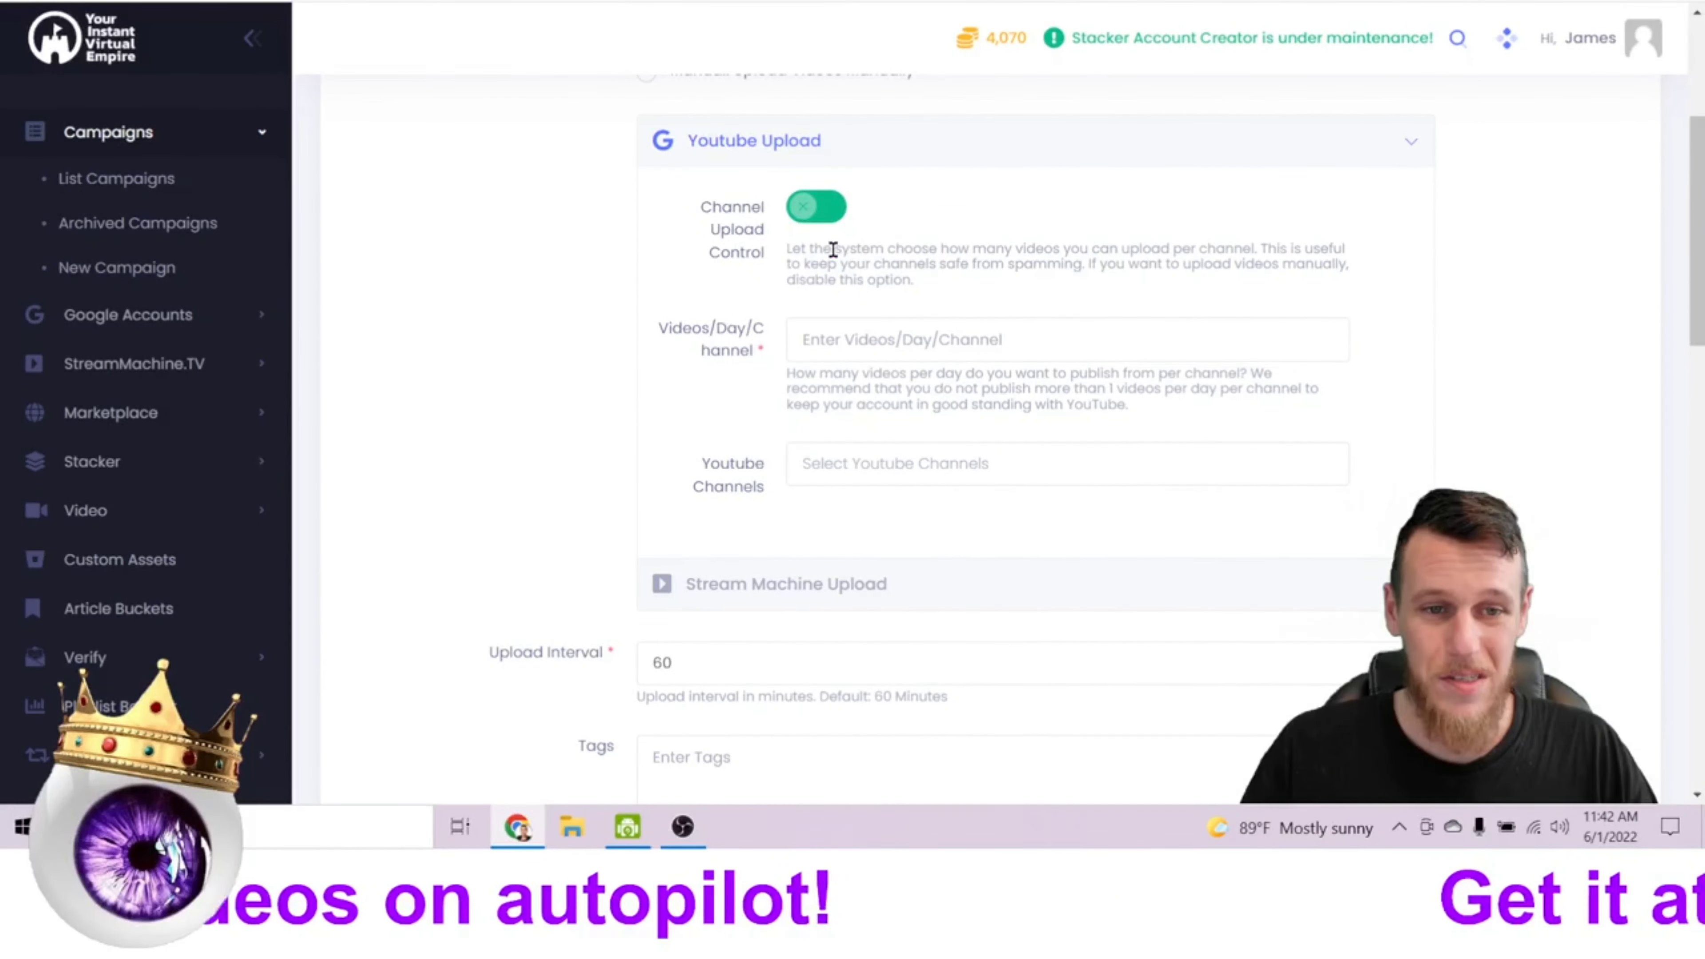
drag(835, 249, 1259, 281)
click(1258, 281)
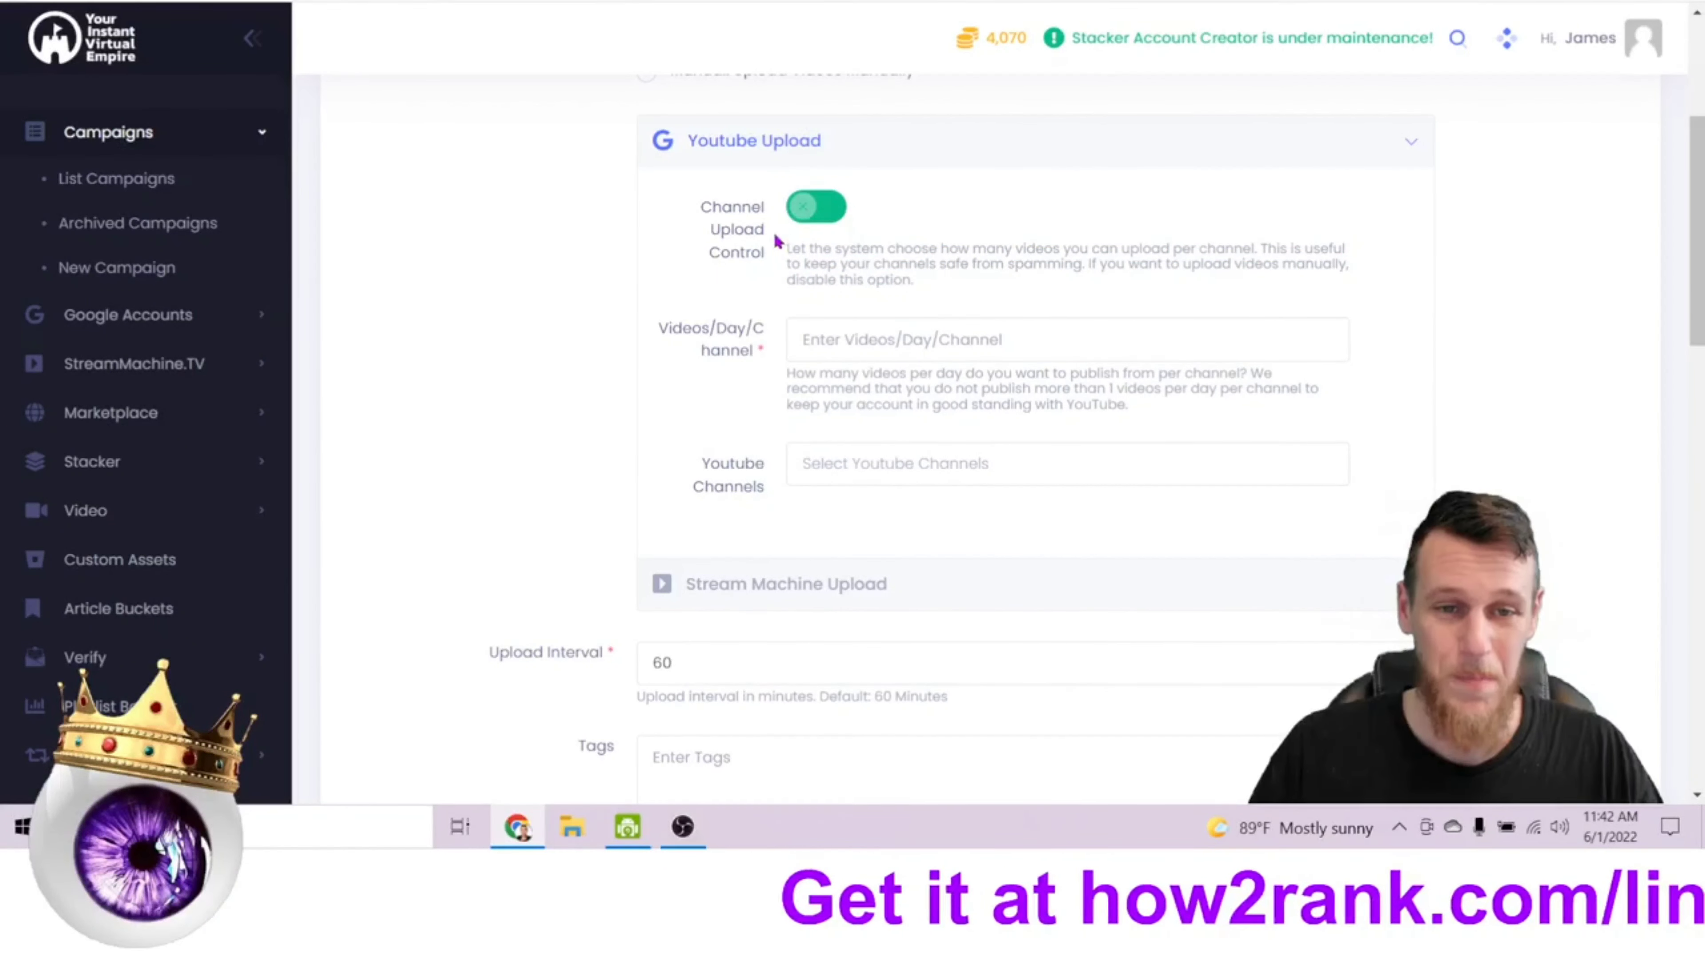
click(802, 209)
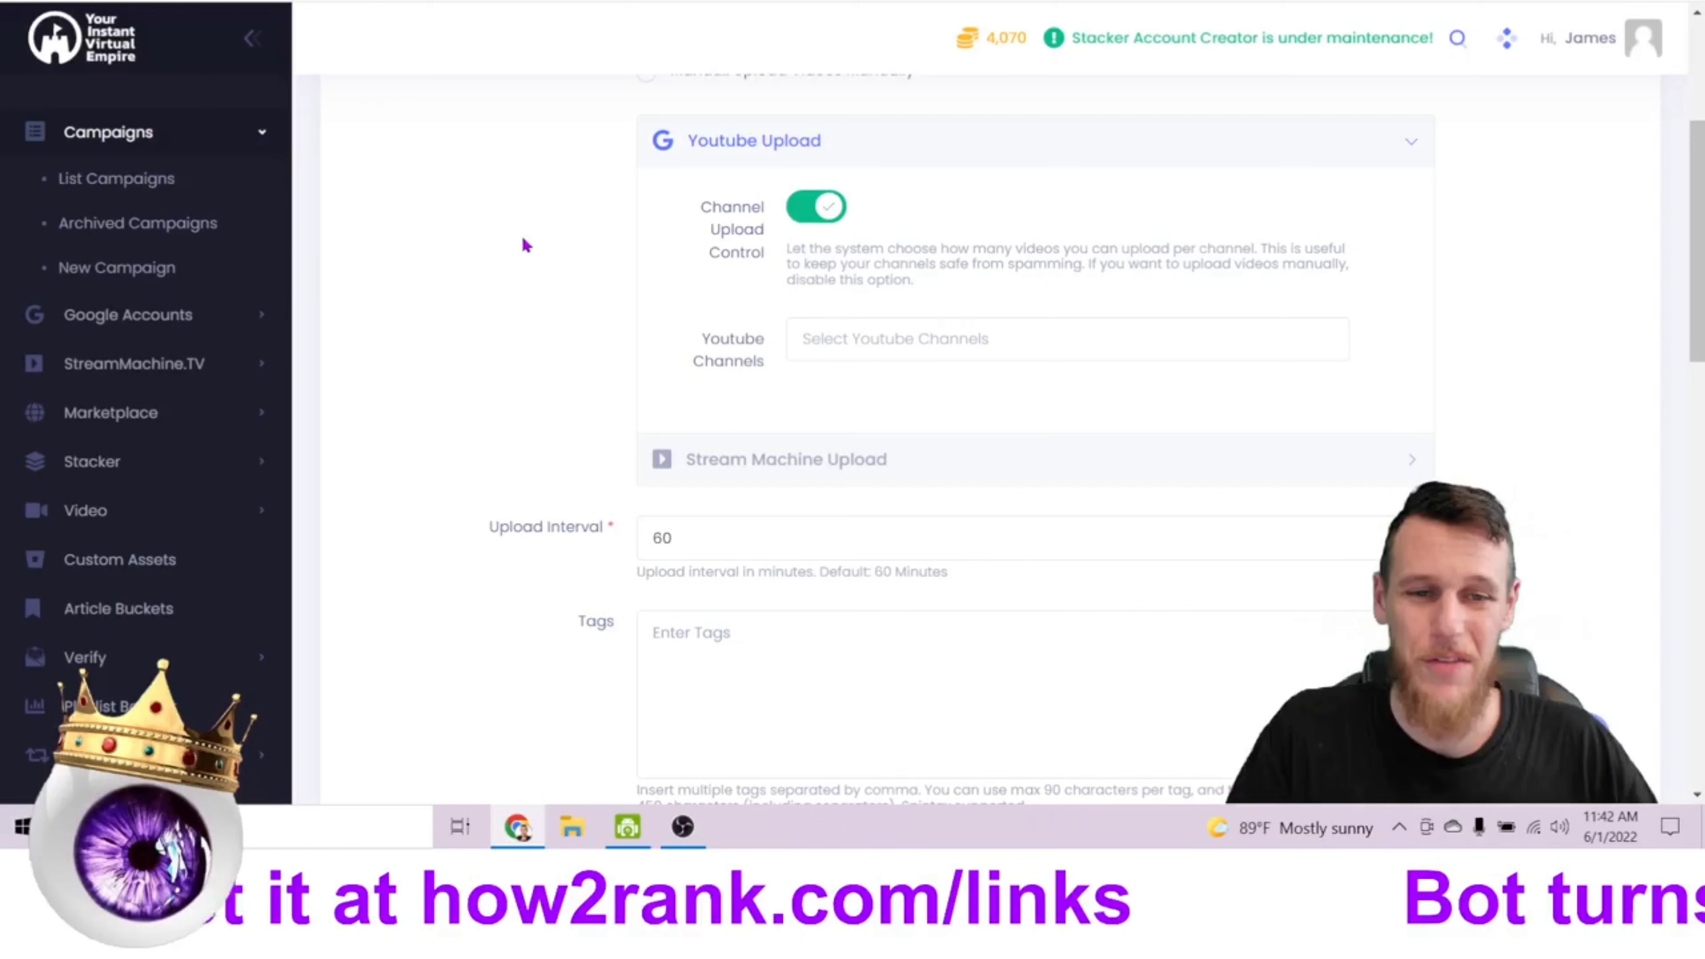
Set 5 videos per day per channel, select Digital Business Guide, and re-enable Channel Upload Control
click(828, 213)
click(1048, 328)
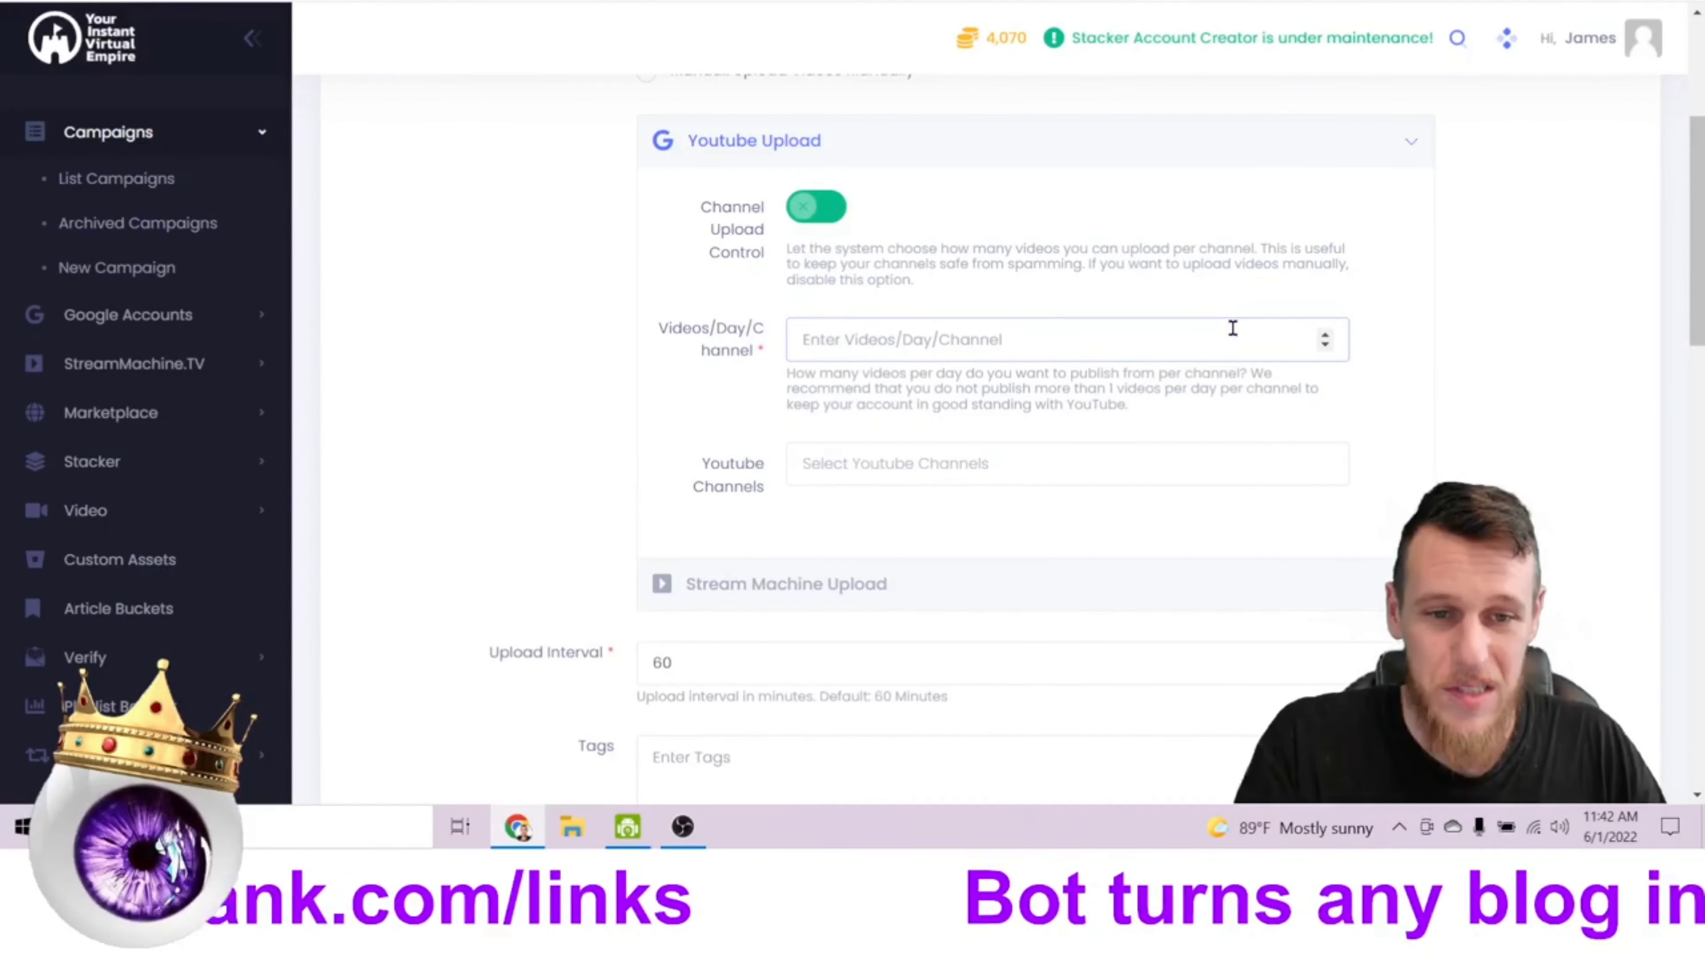
text(5)
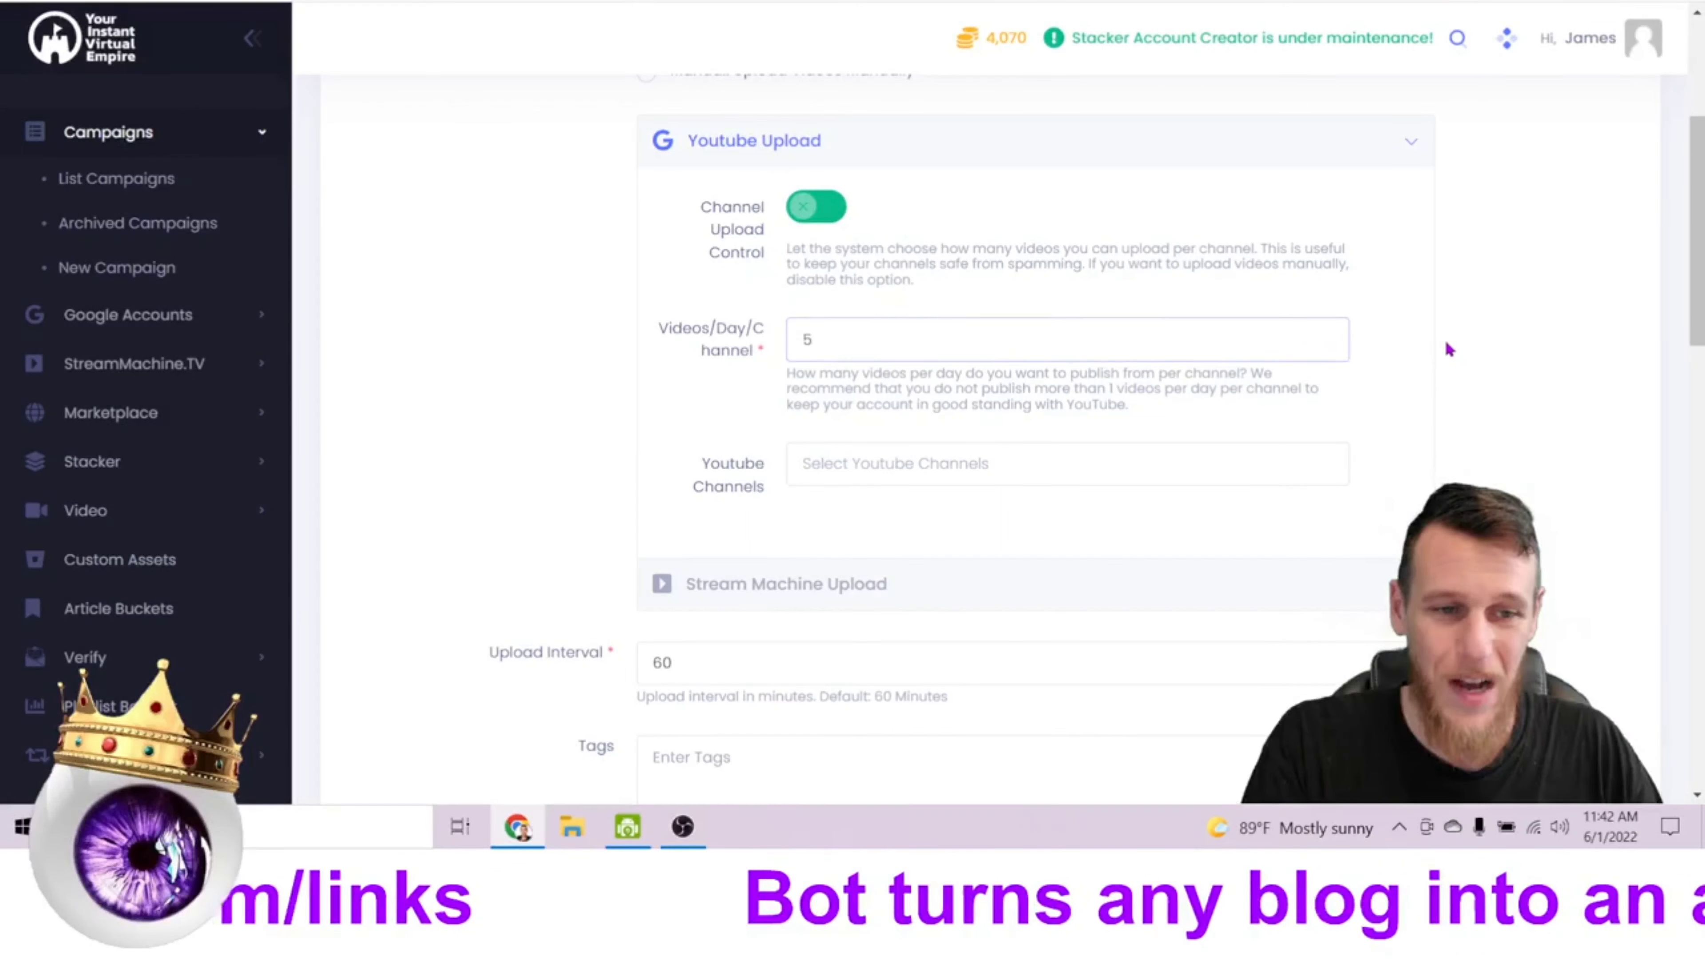
click(1448, 373)
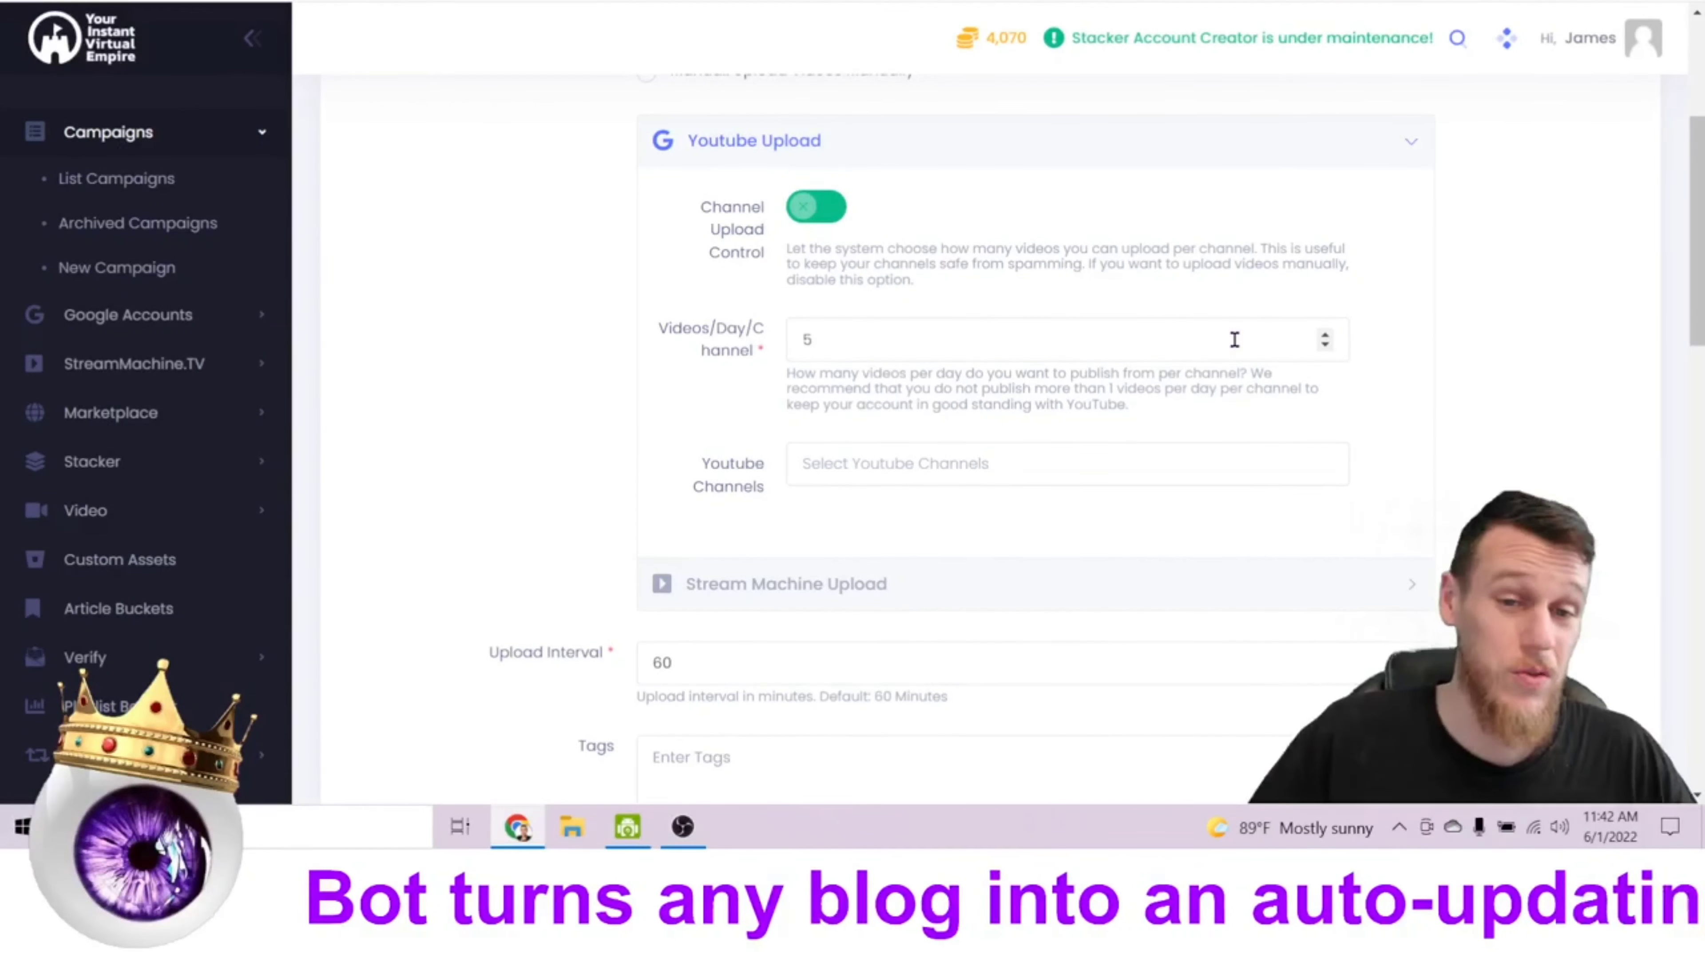
click(1121, 478)
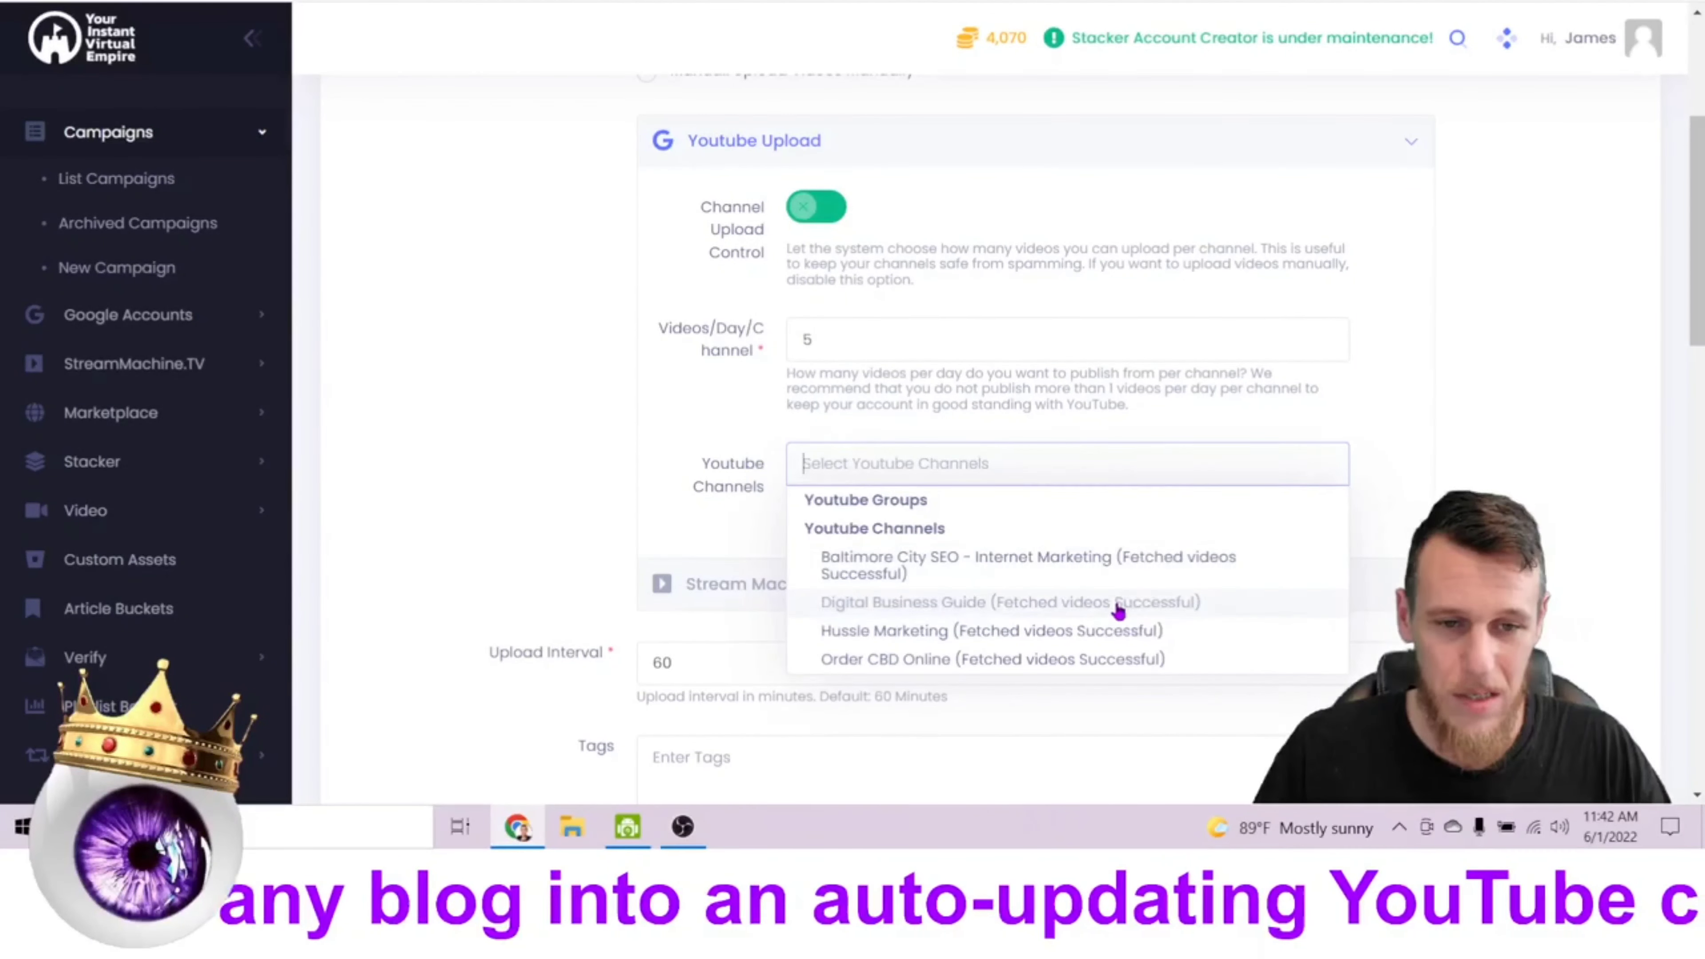
click(1117, 609)
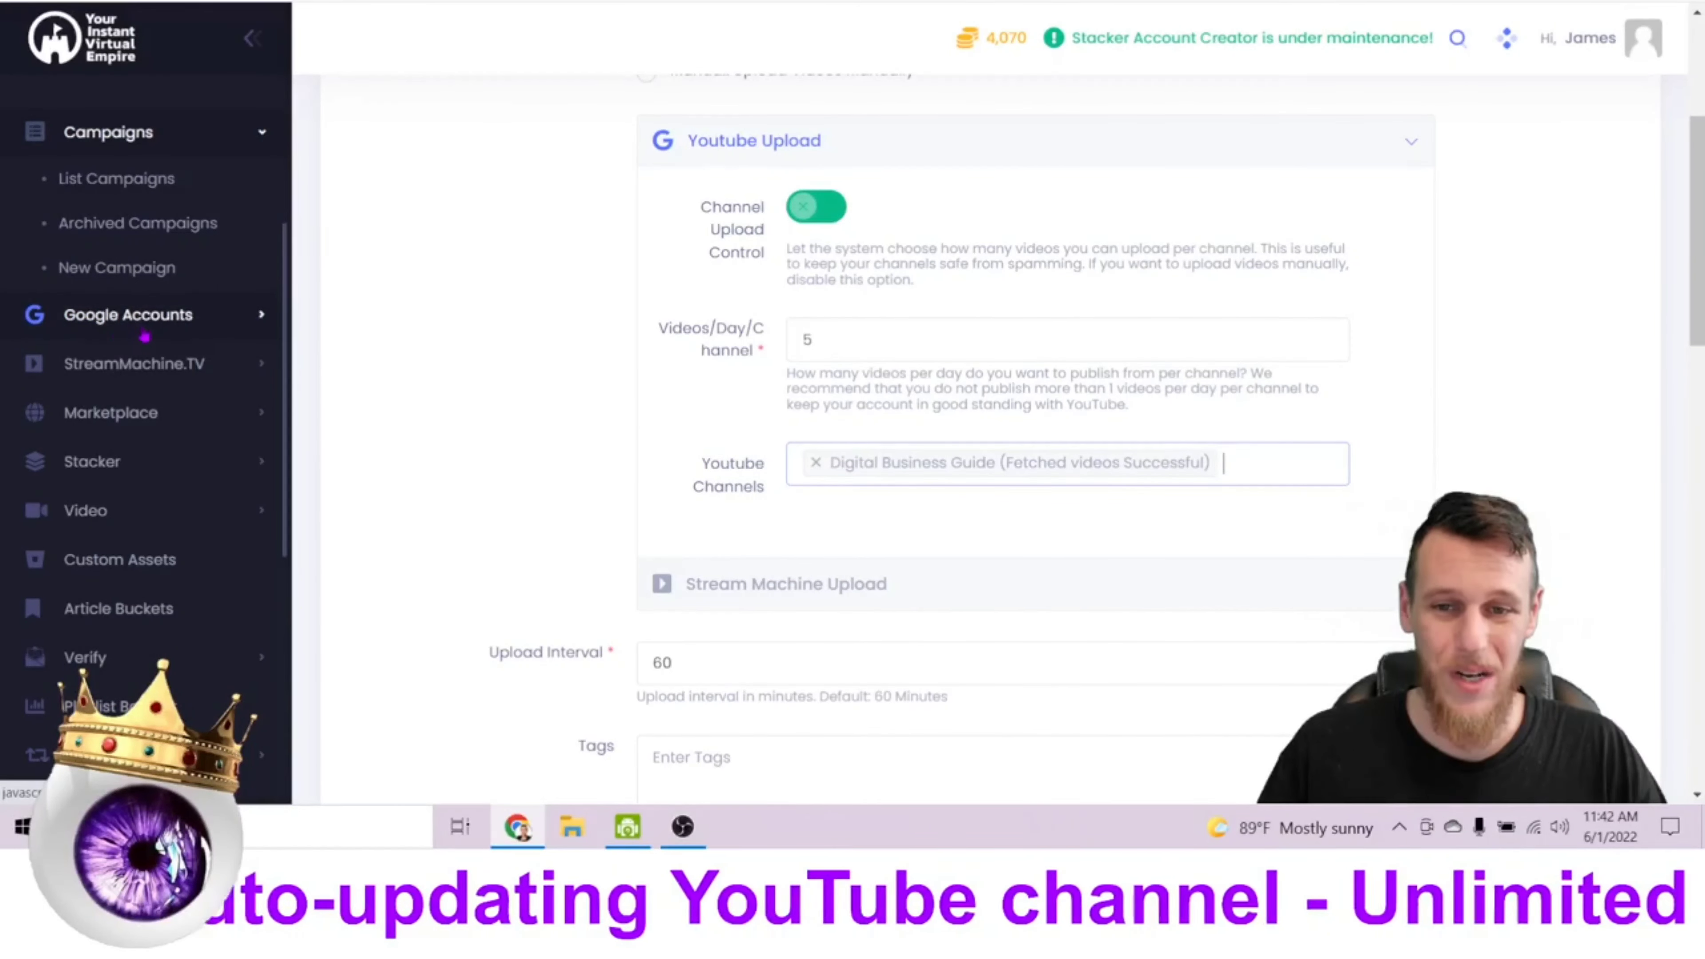
click(831, 341)
click(814, 216)
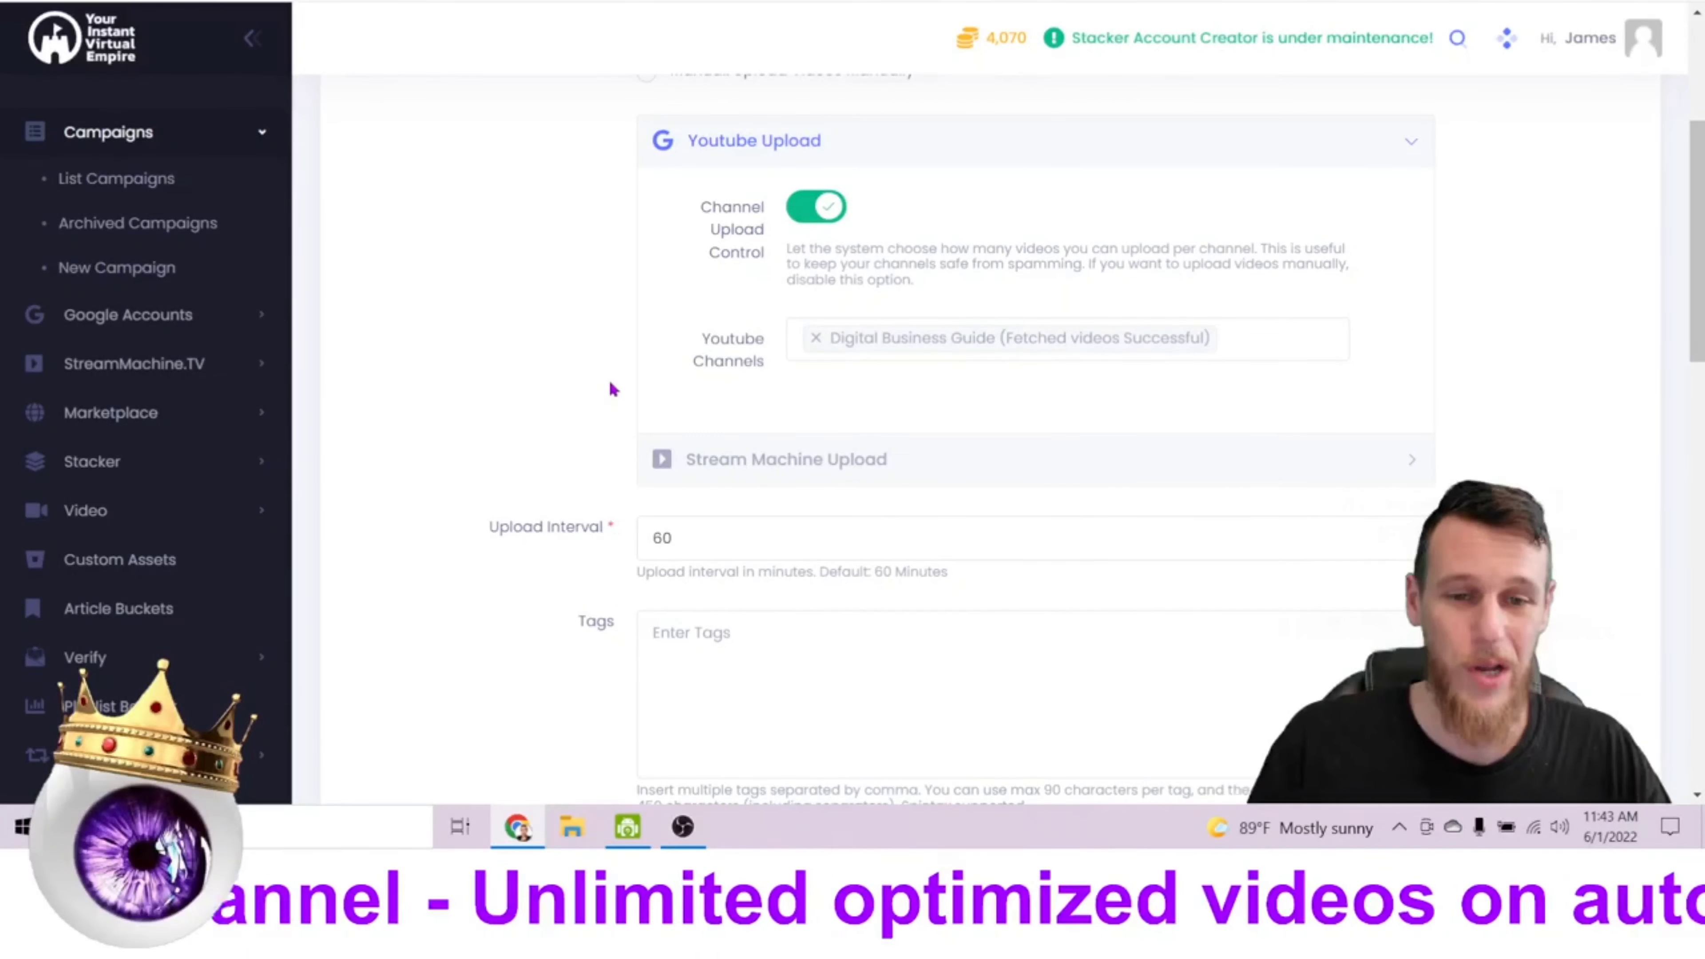
scroll(604, 387, down, 3)
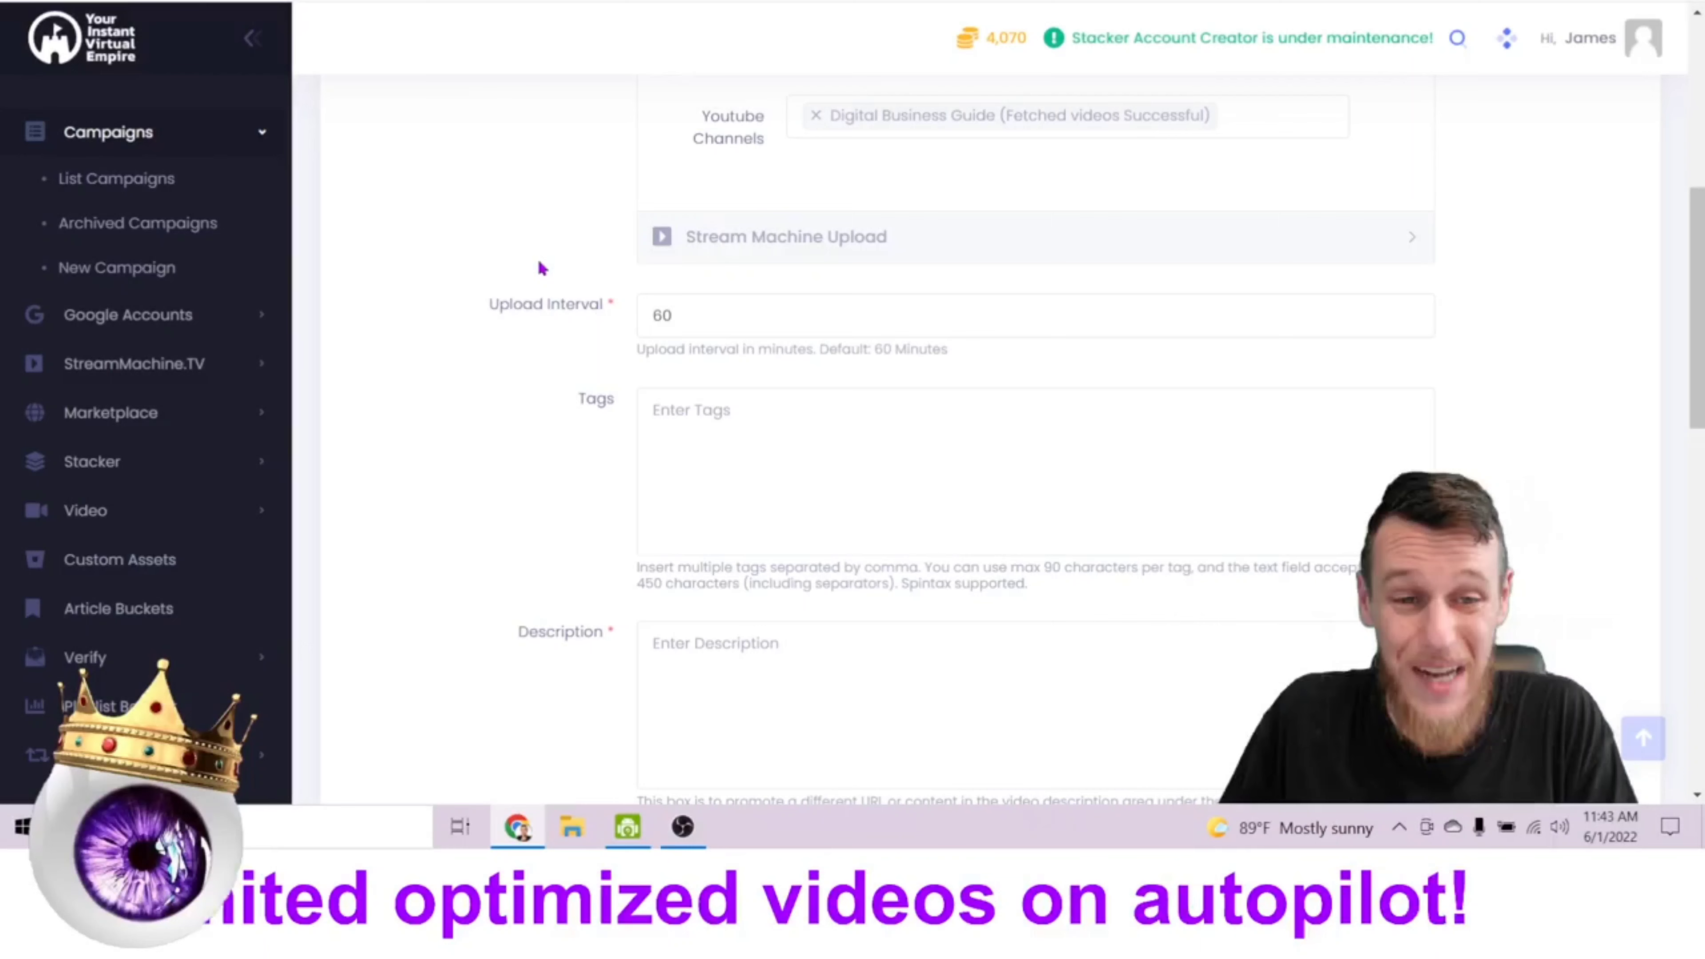
Set the upload interval to 120 minutes
click(776, 300)
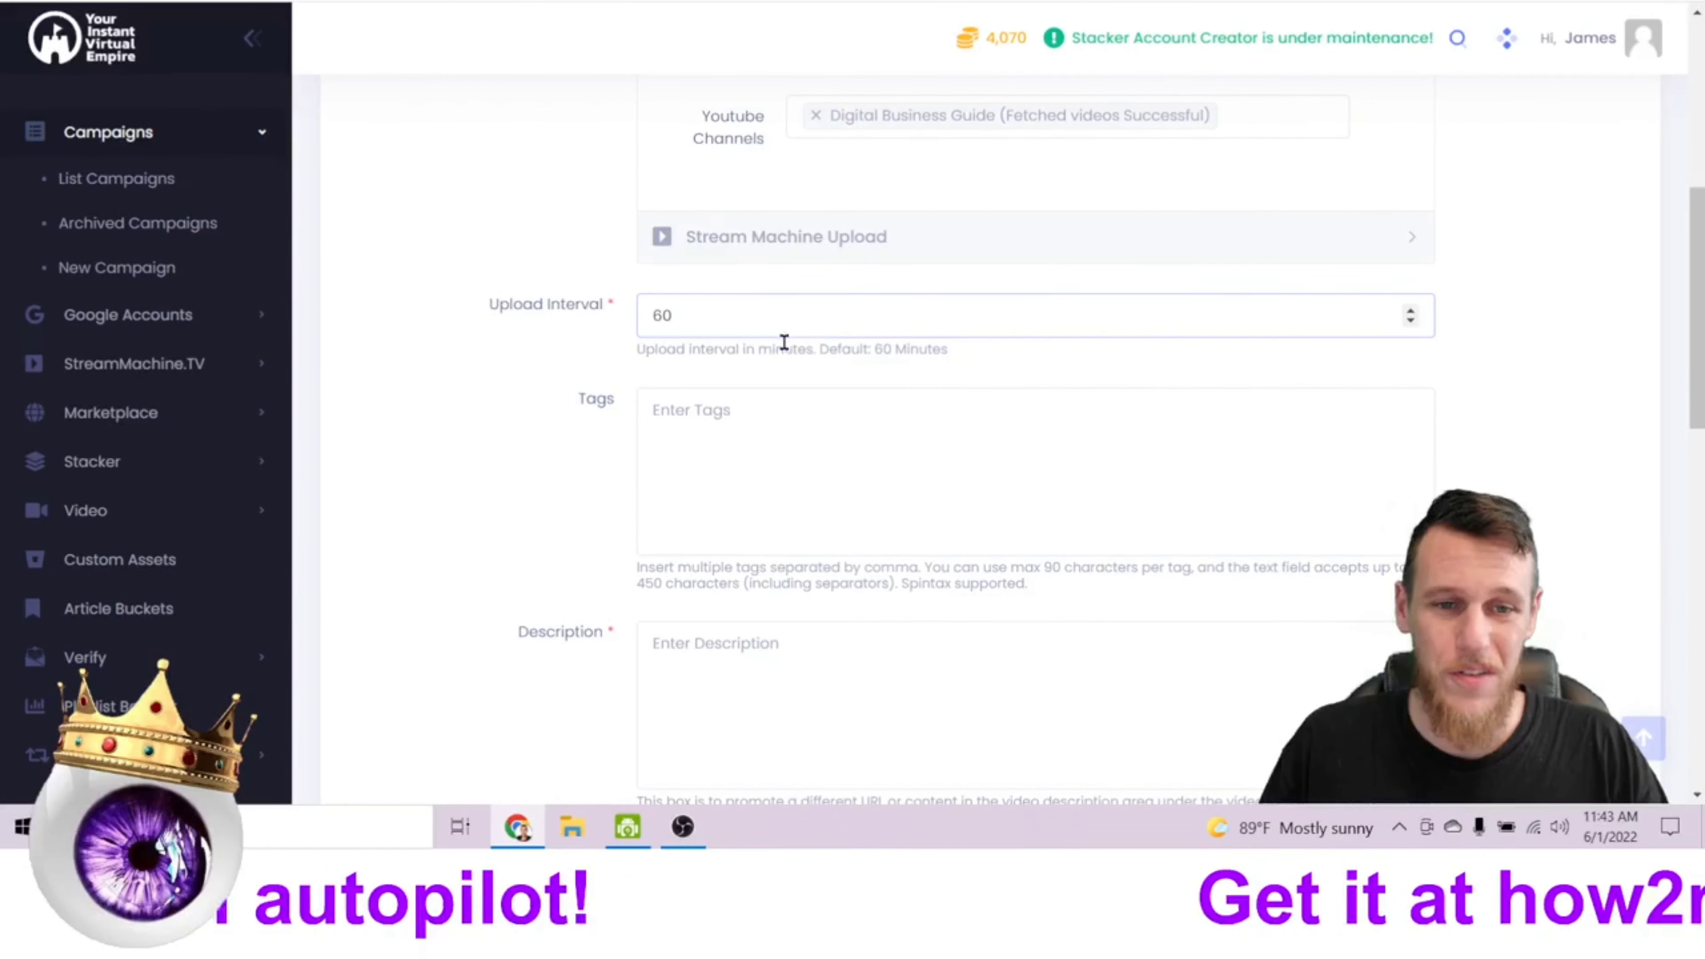
scroll(772, 356, up, 5)
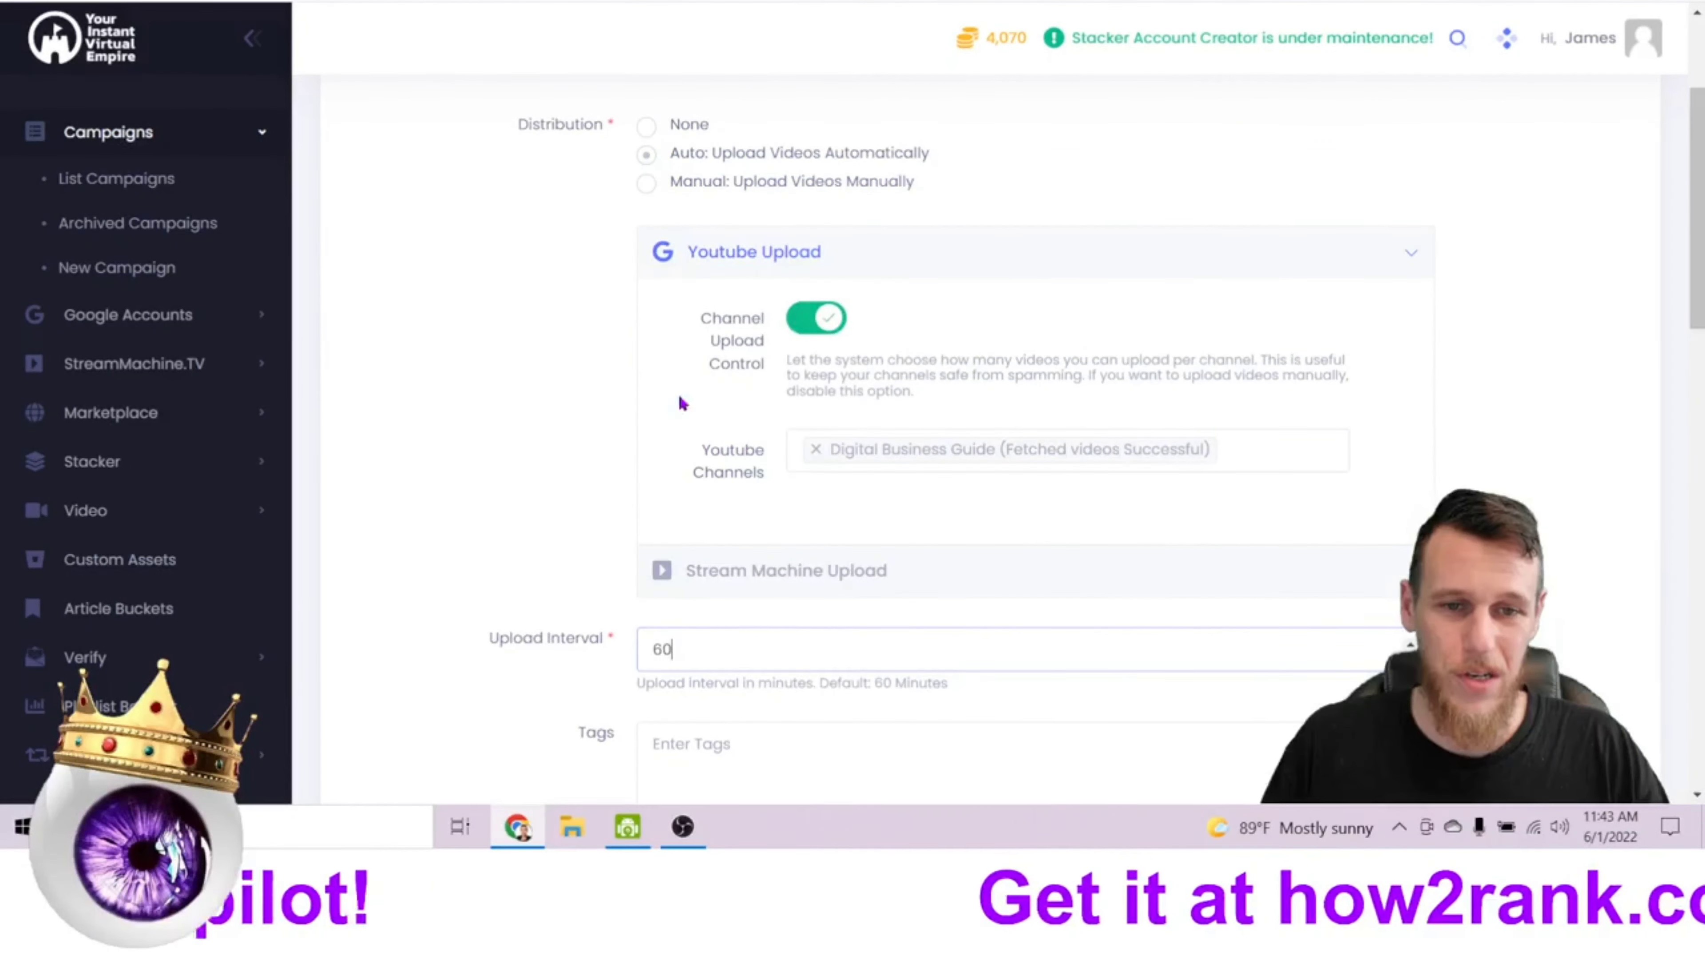
scroll(1183, 518, down, 3)
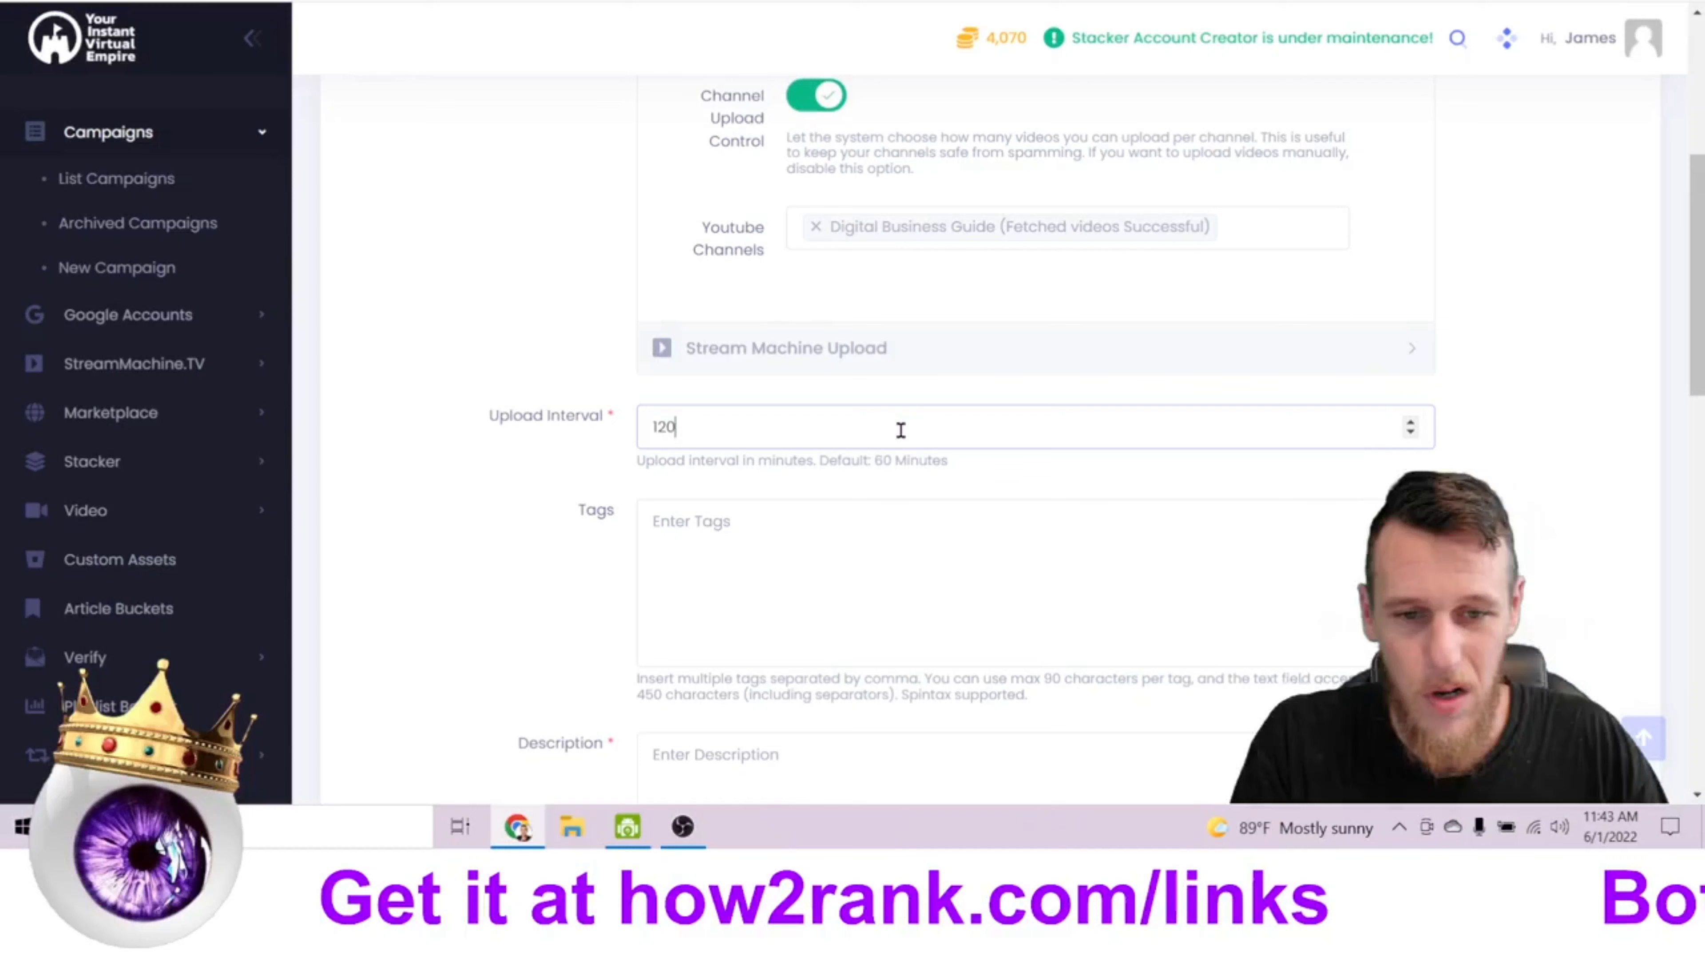
click(559, 318)
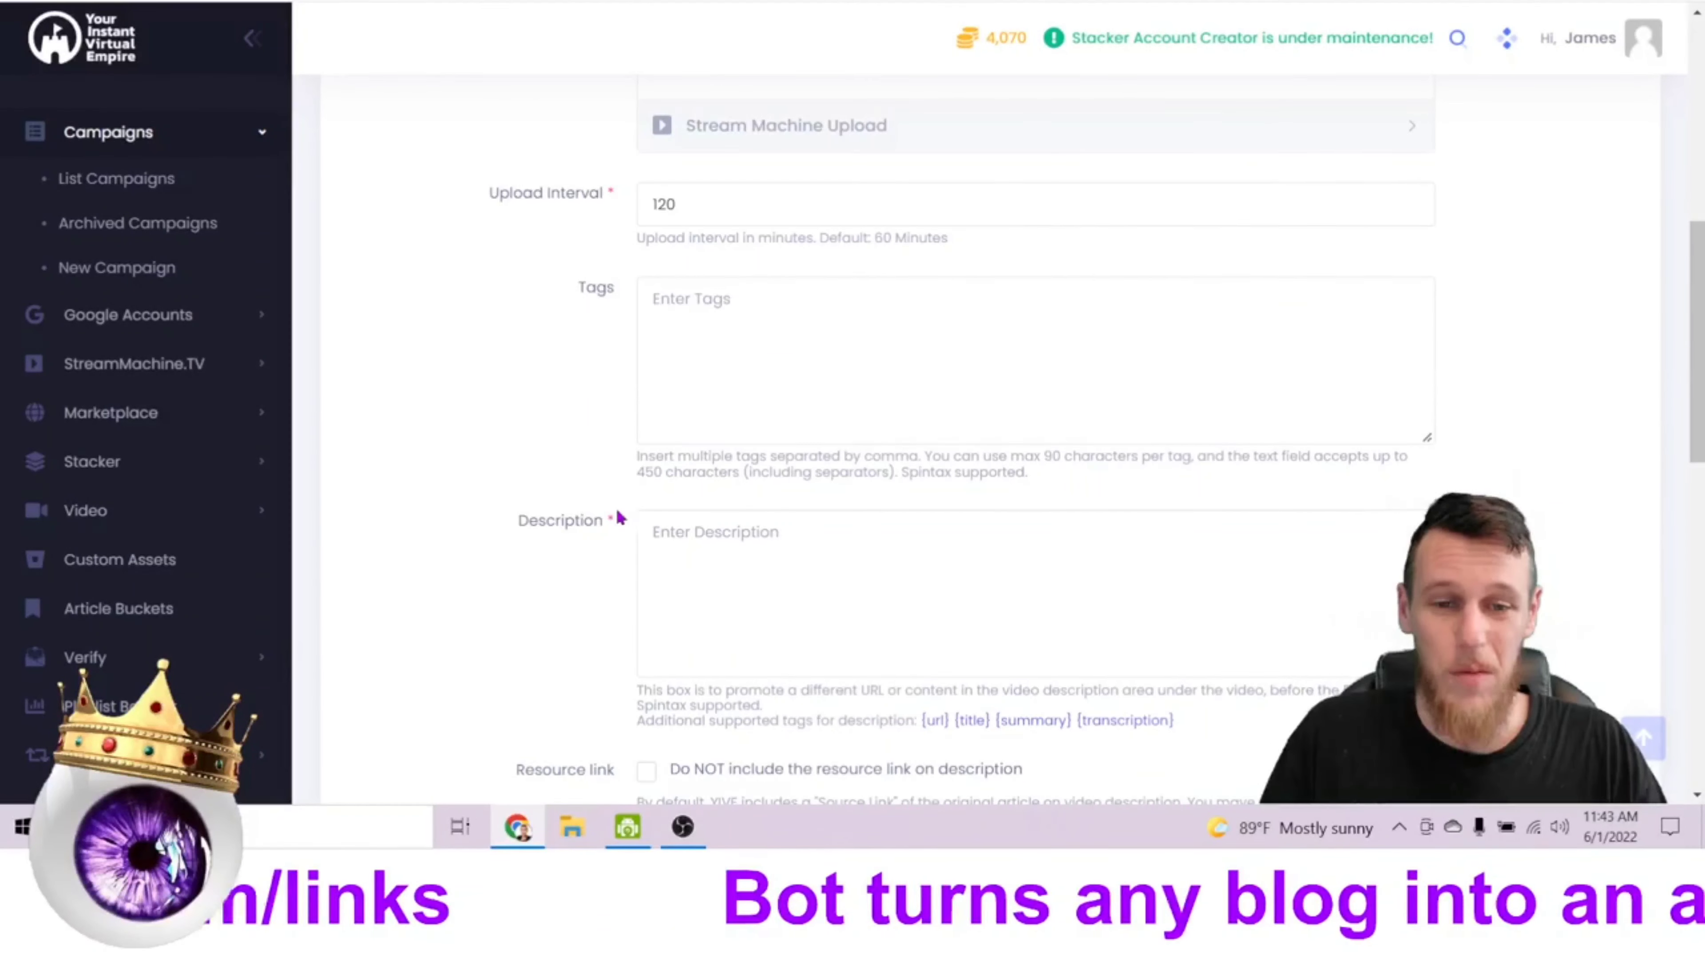
Enter the tags marketing, digital marketing, seo, search engine optimization, internet marketing
click(890, 329)
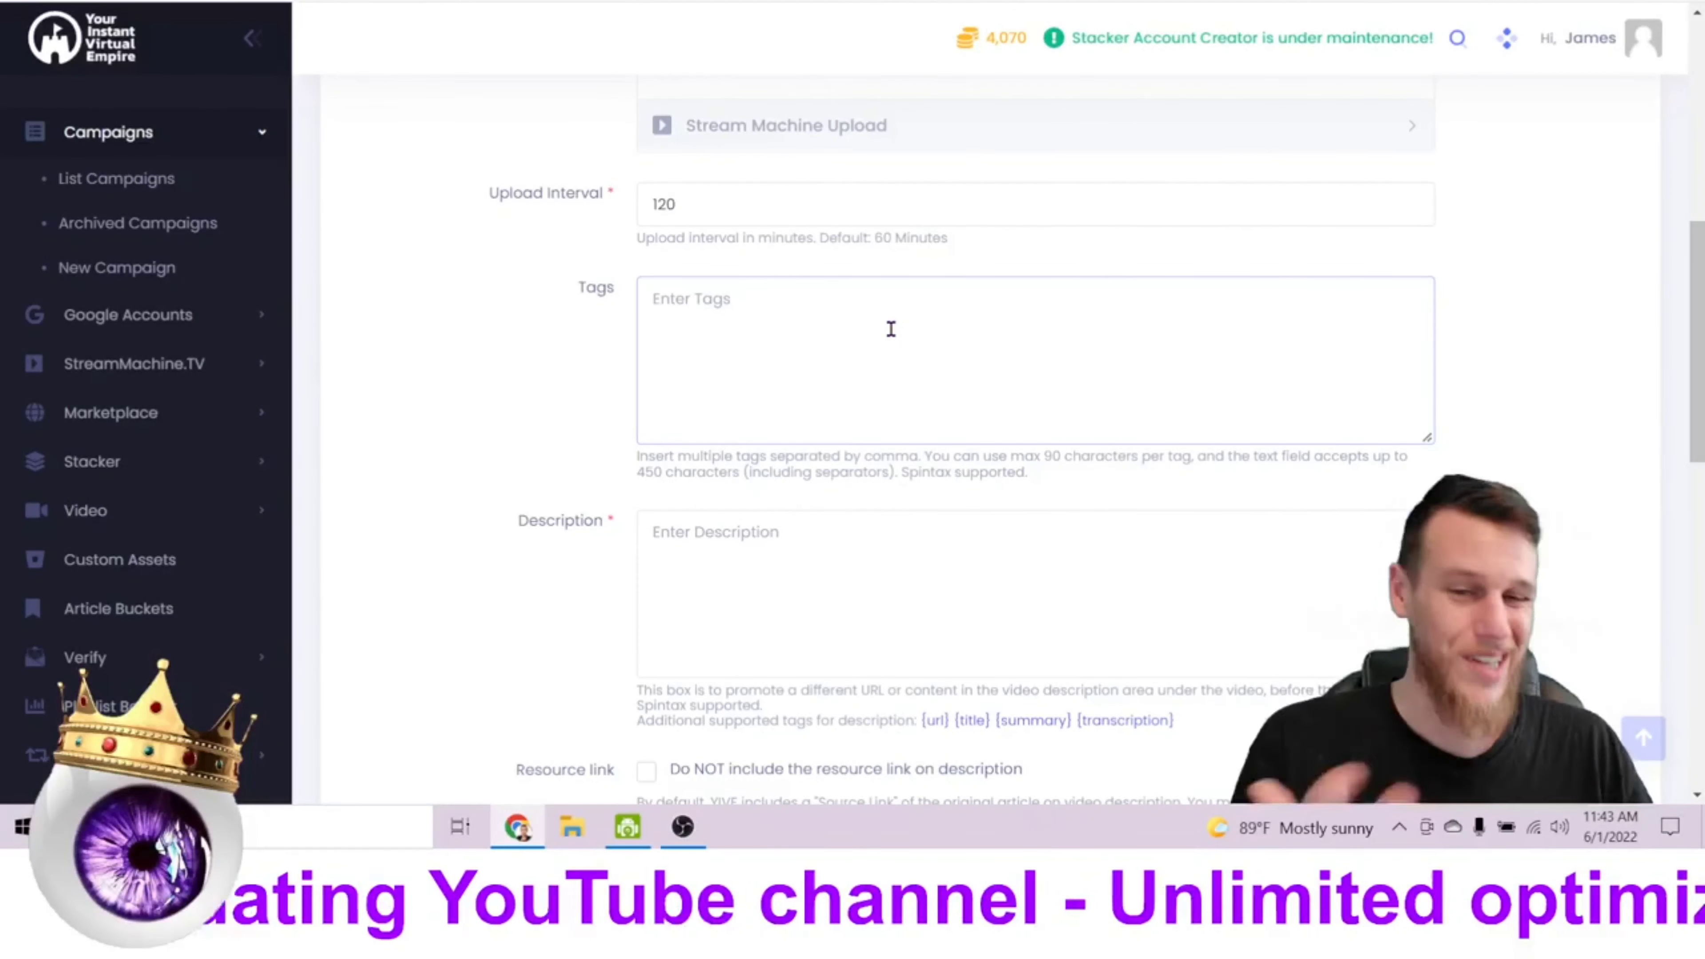
text(mo)
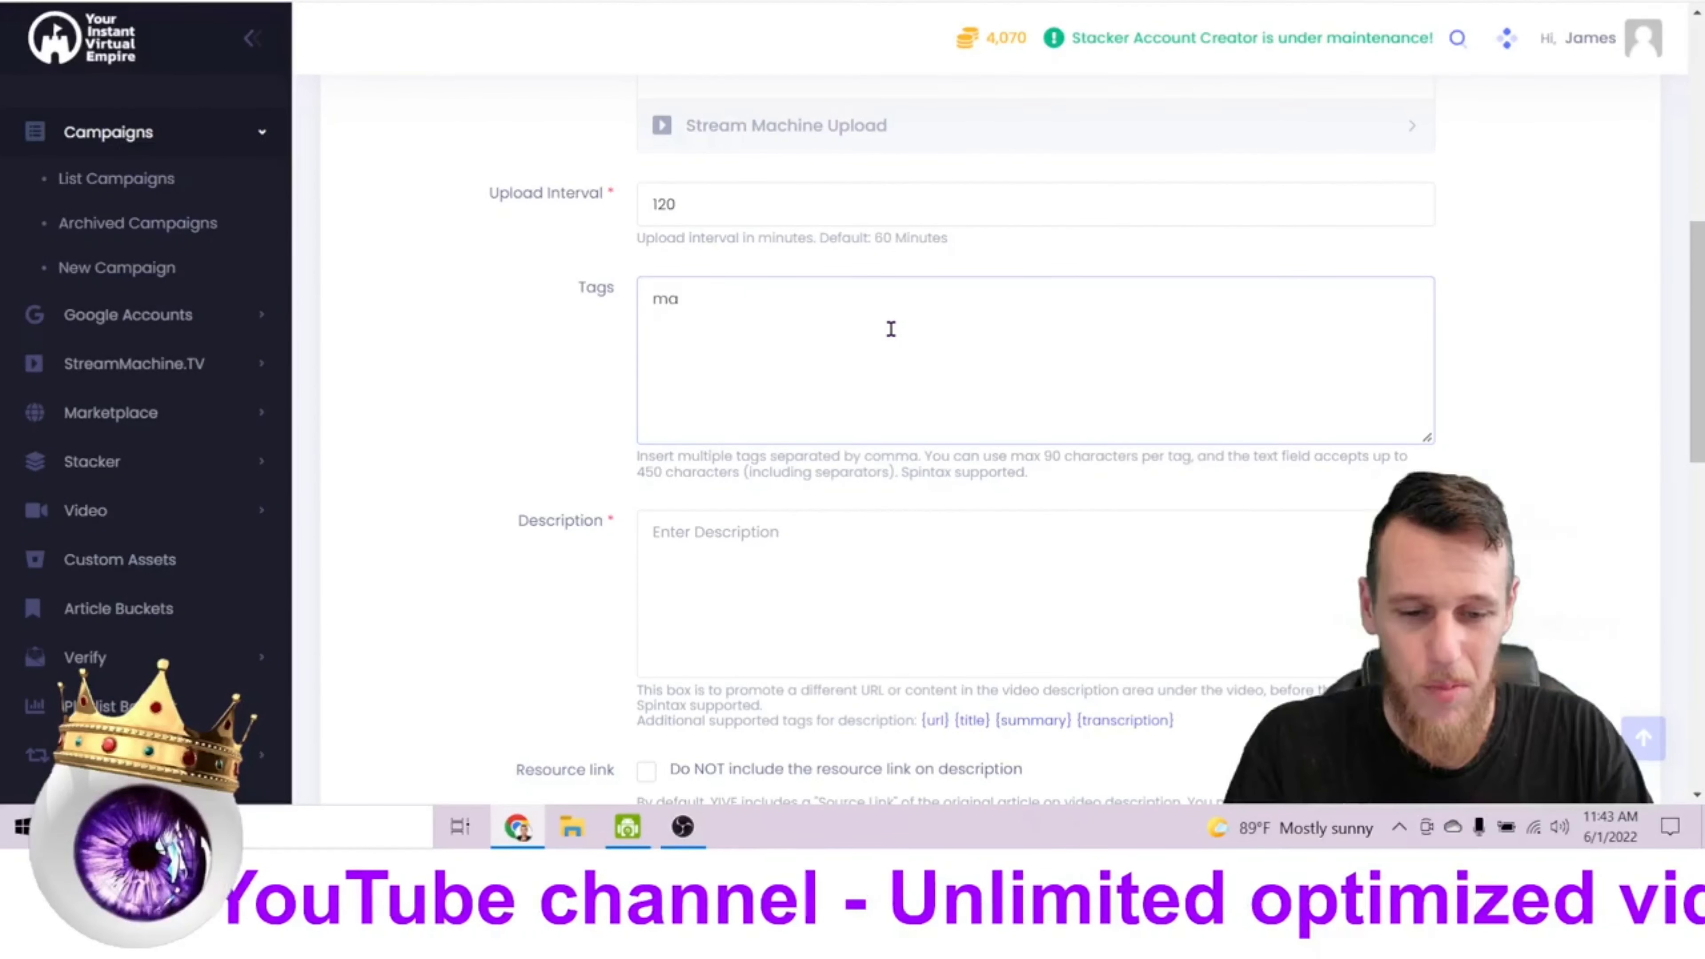
text(rketing, dig)
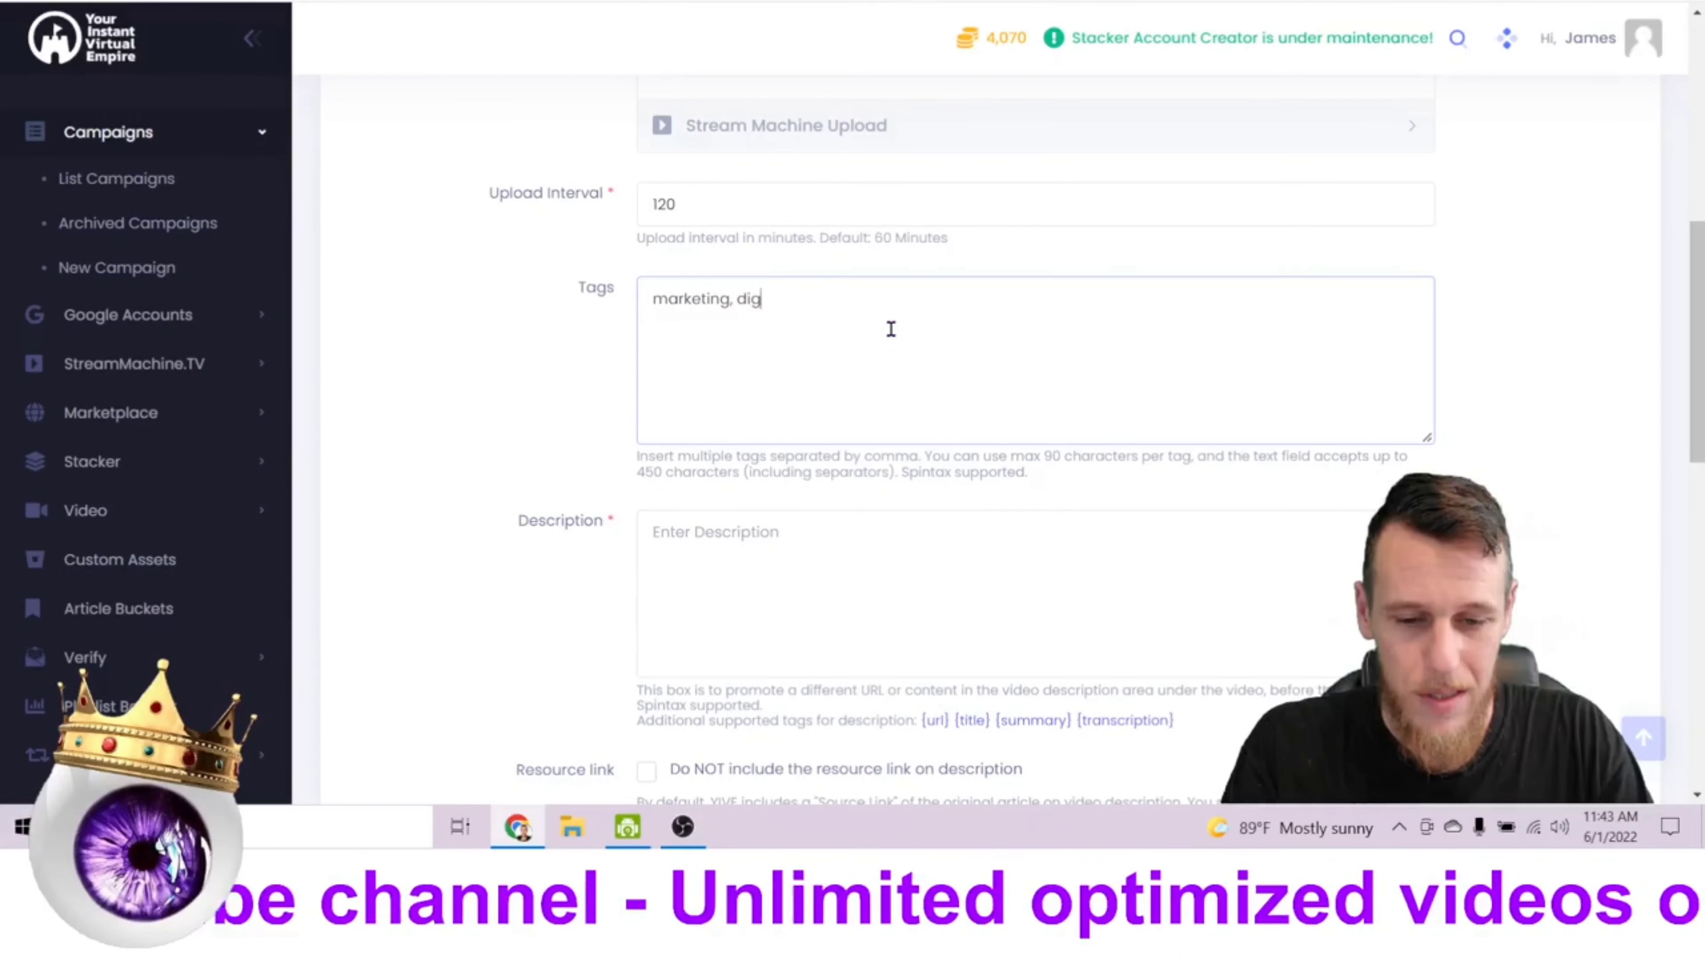
text(ital marketing, soe)
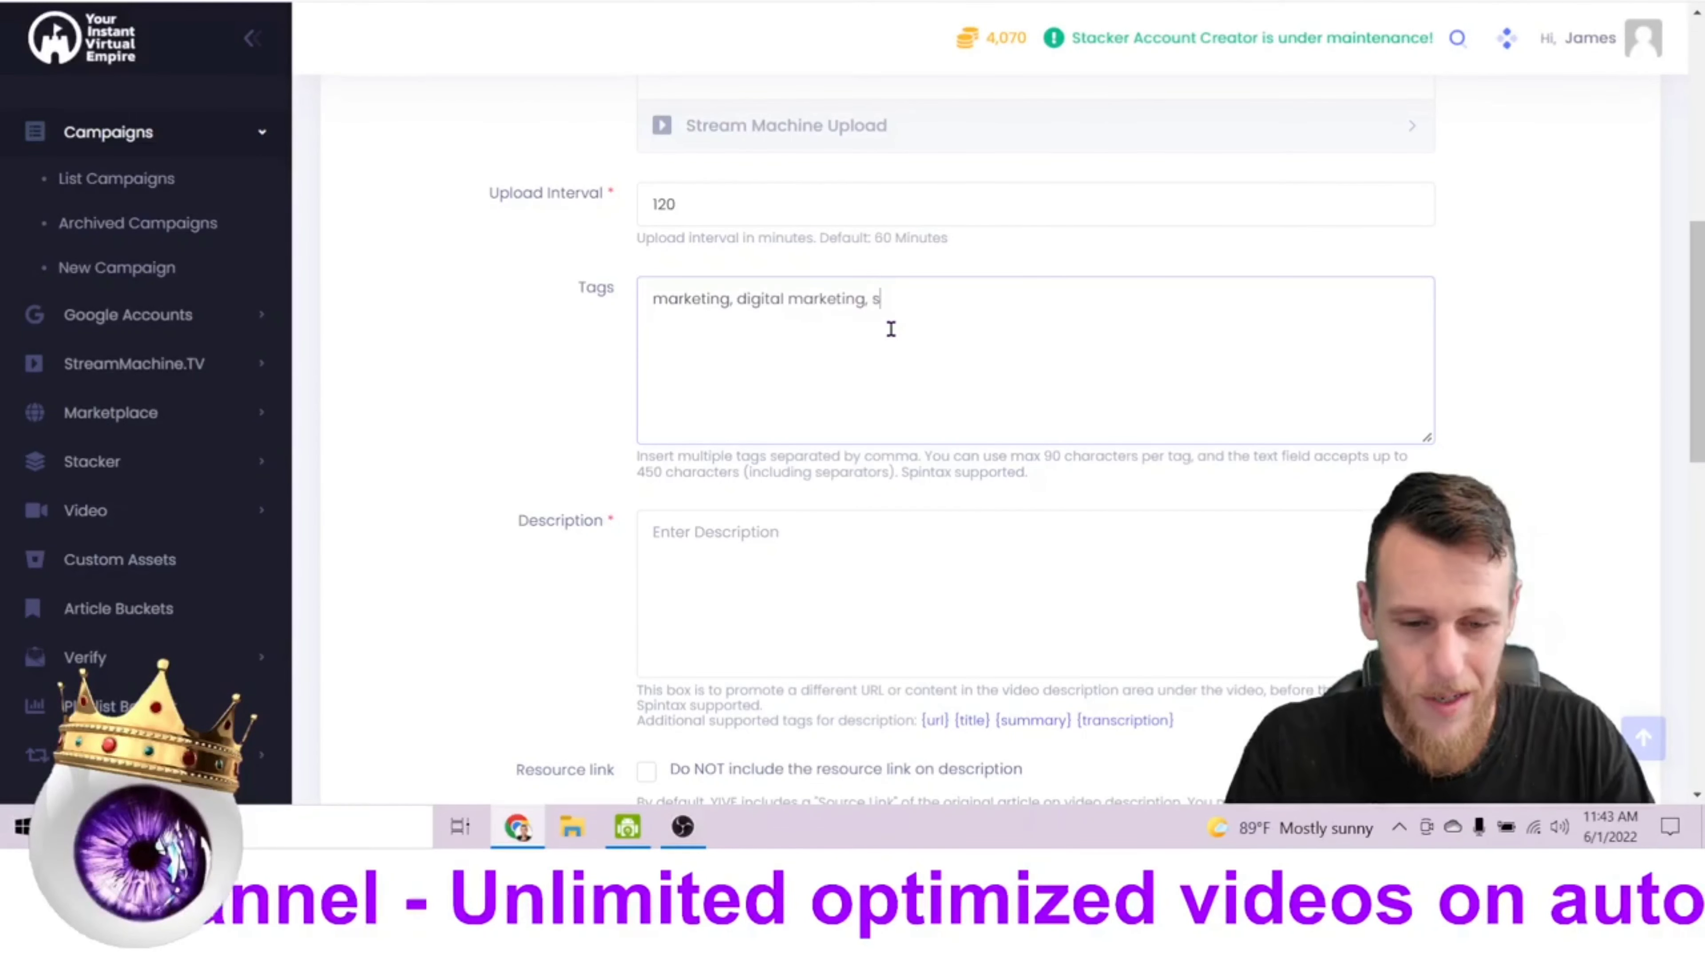
key(BackSpace)
key(BackSpace)
text(eo, )
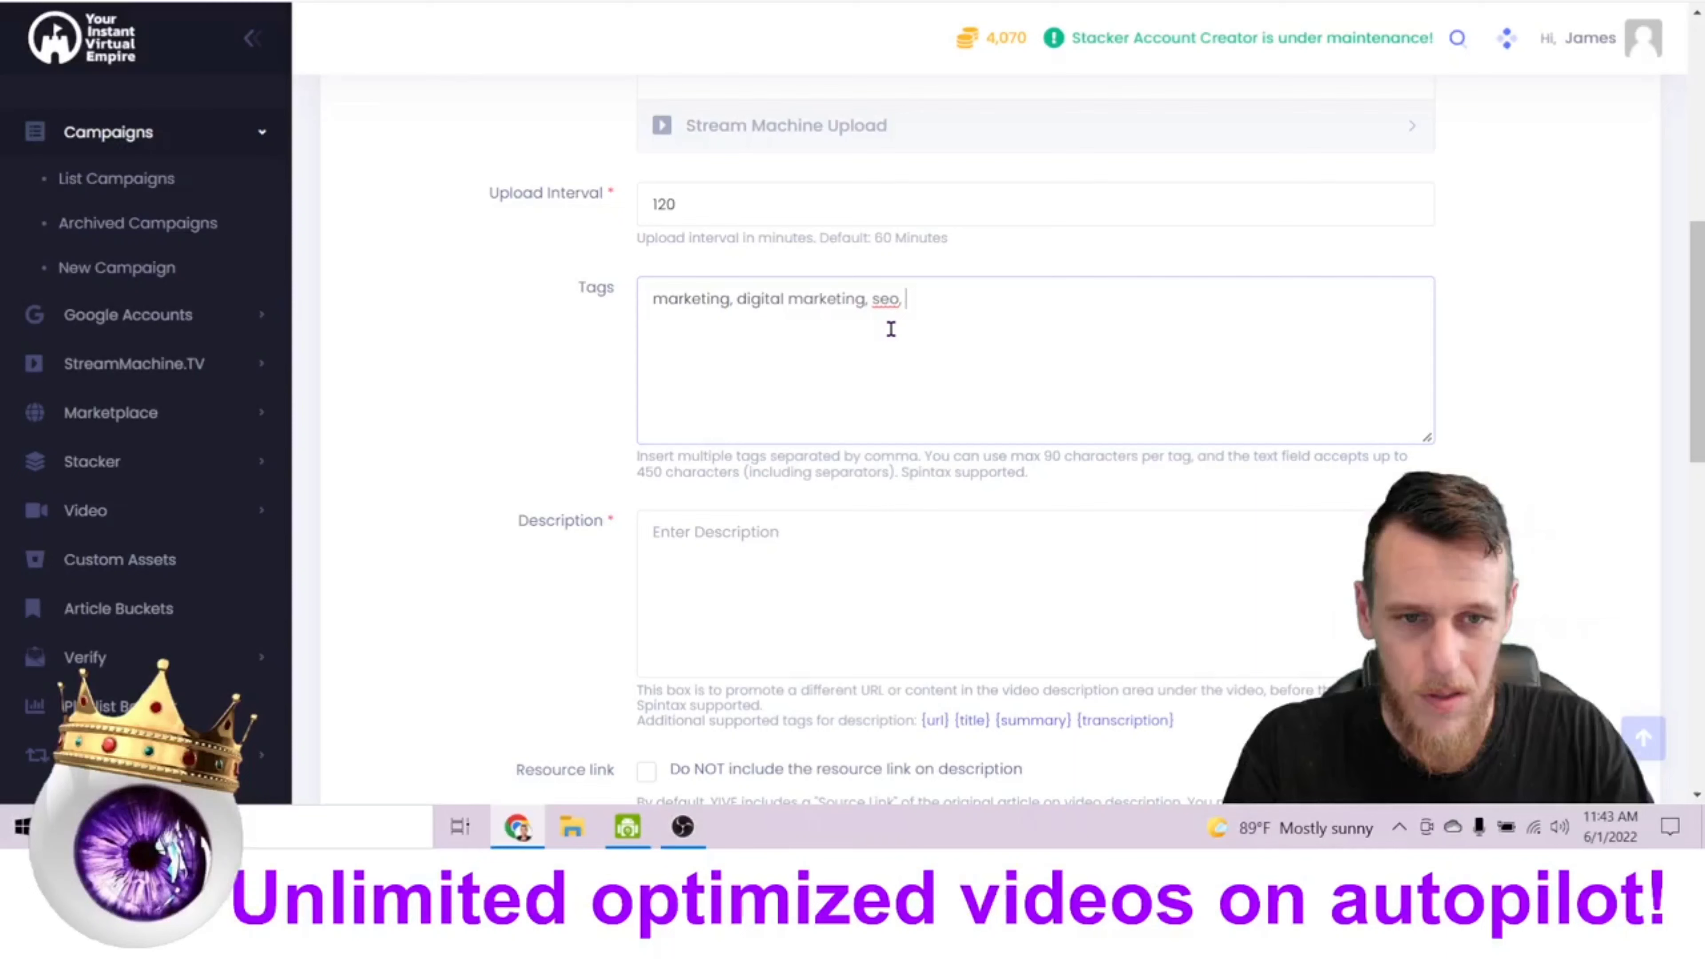
text(seorch engine o)
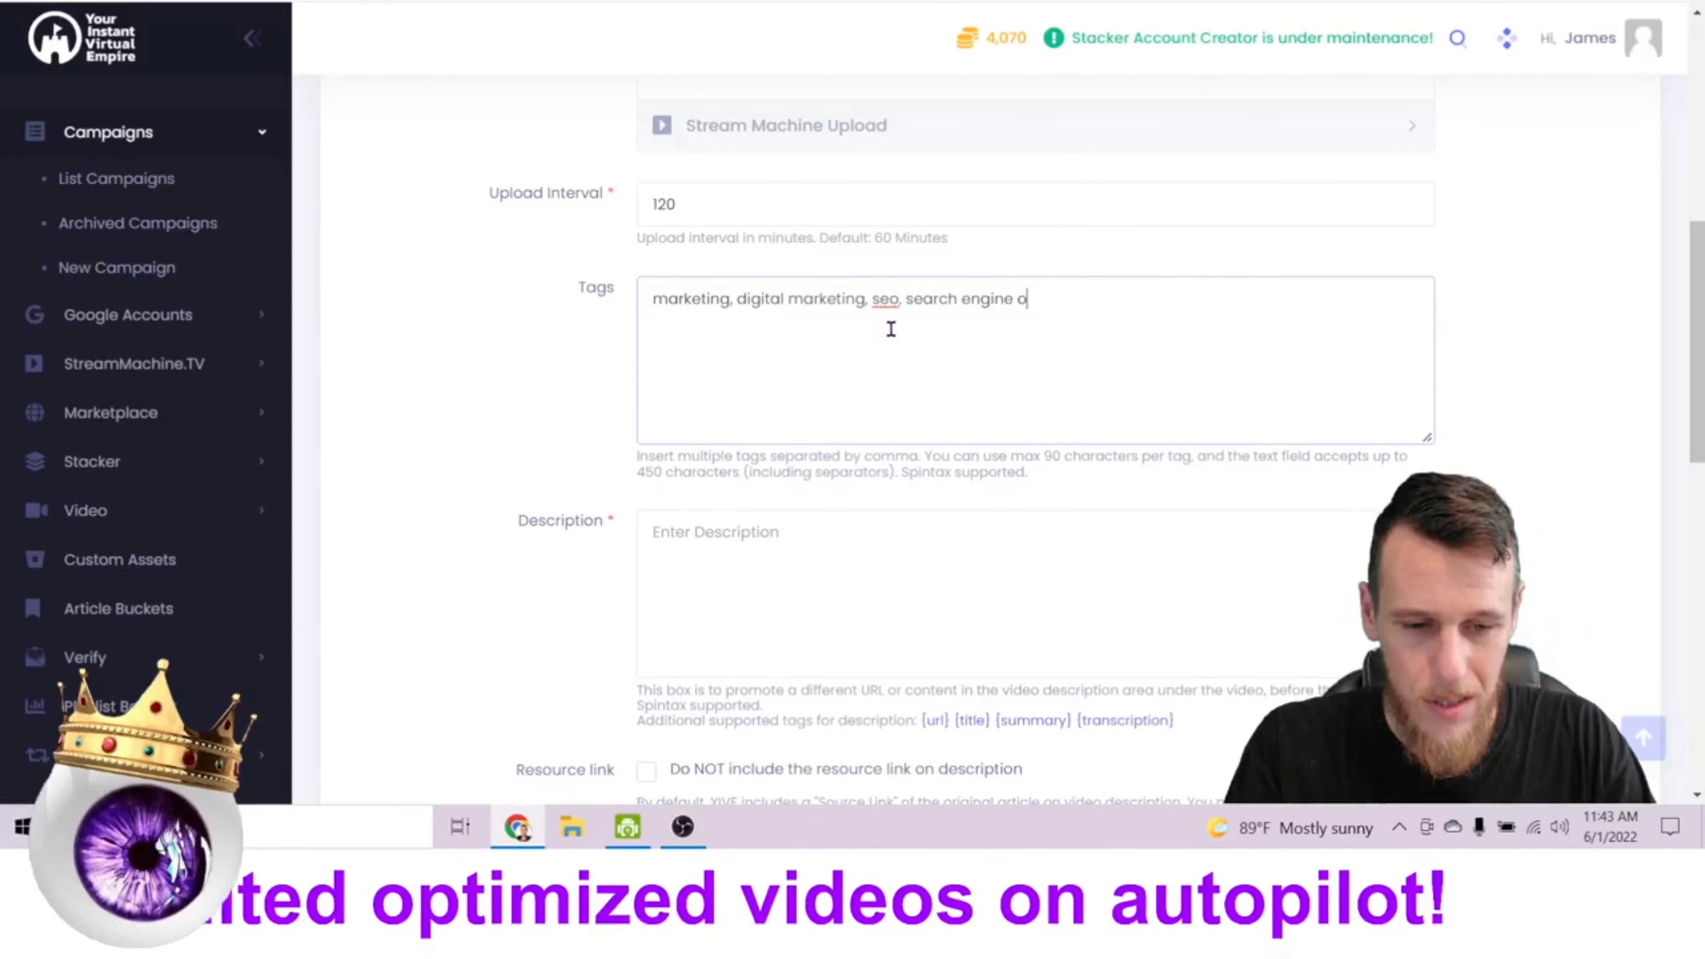
text(ptimization)
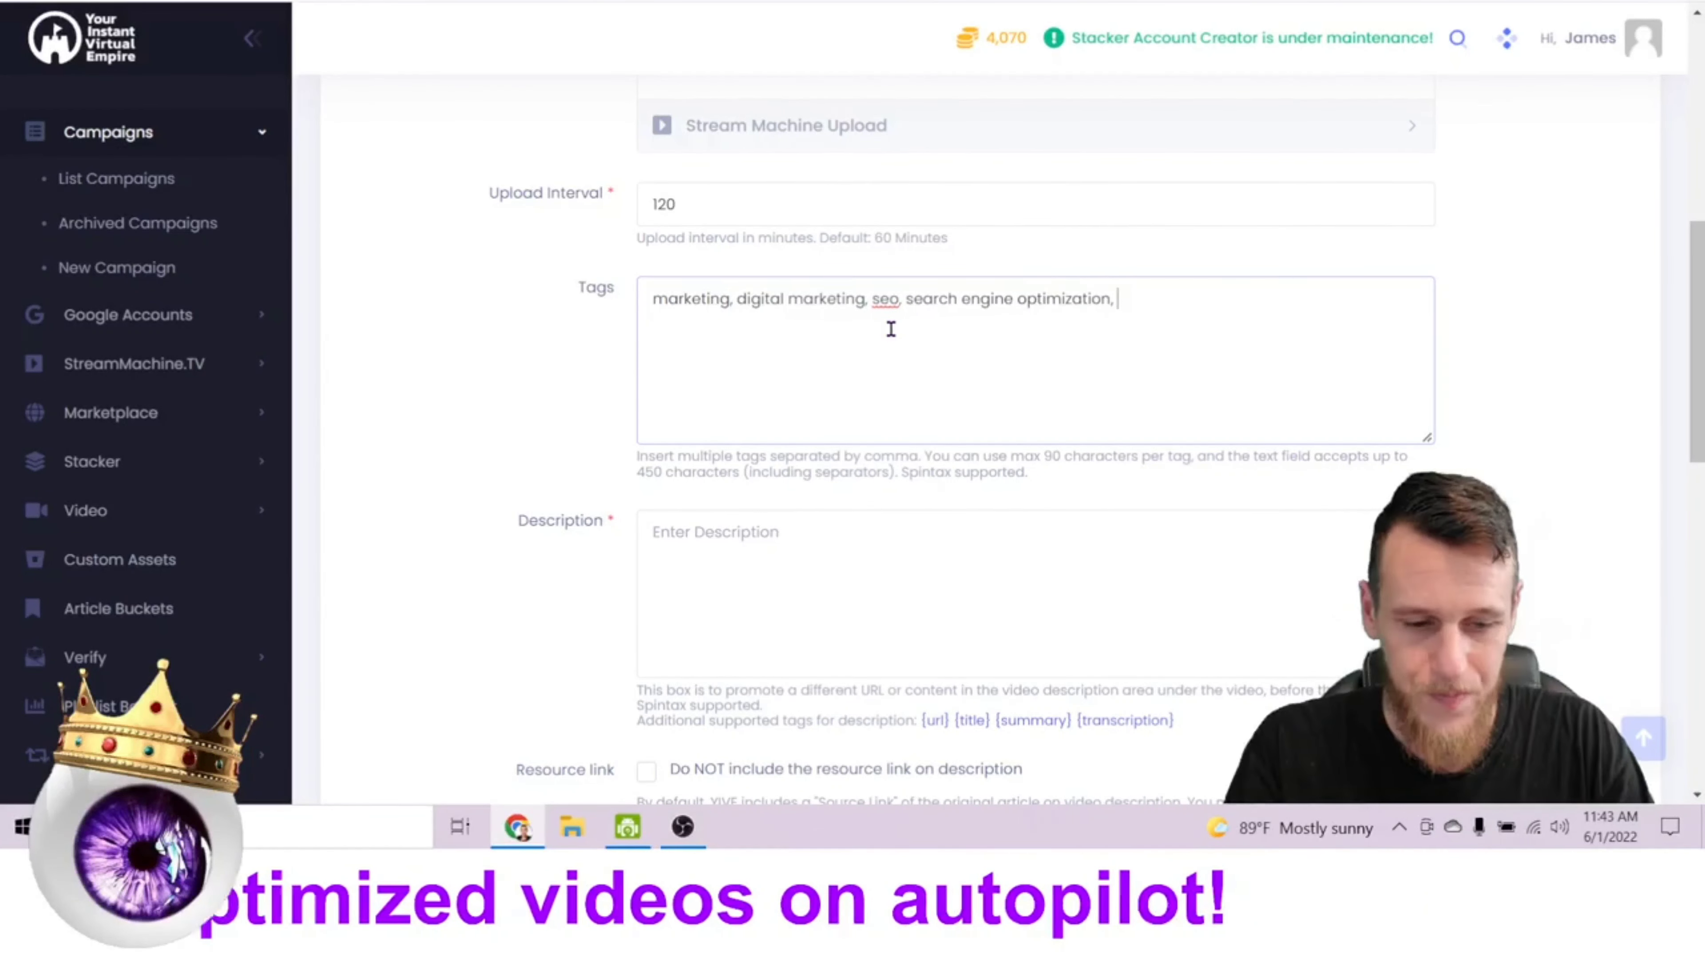
text(, intern)
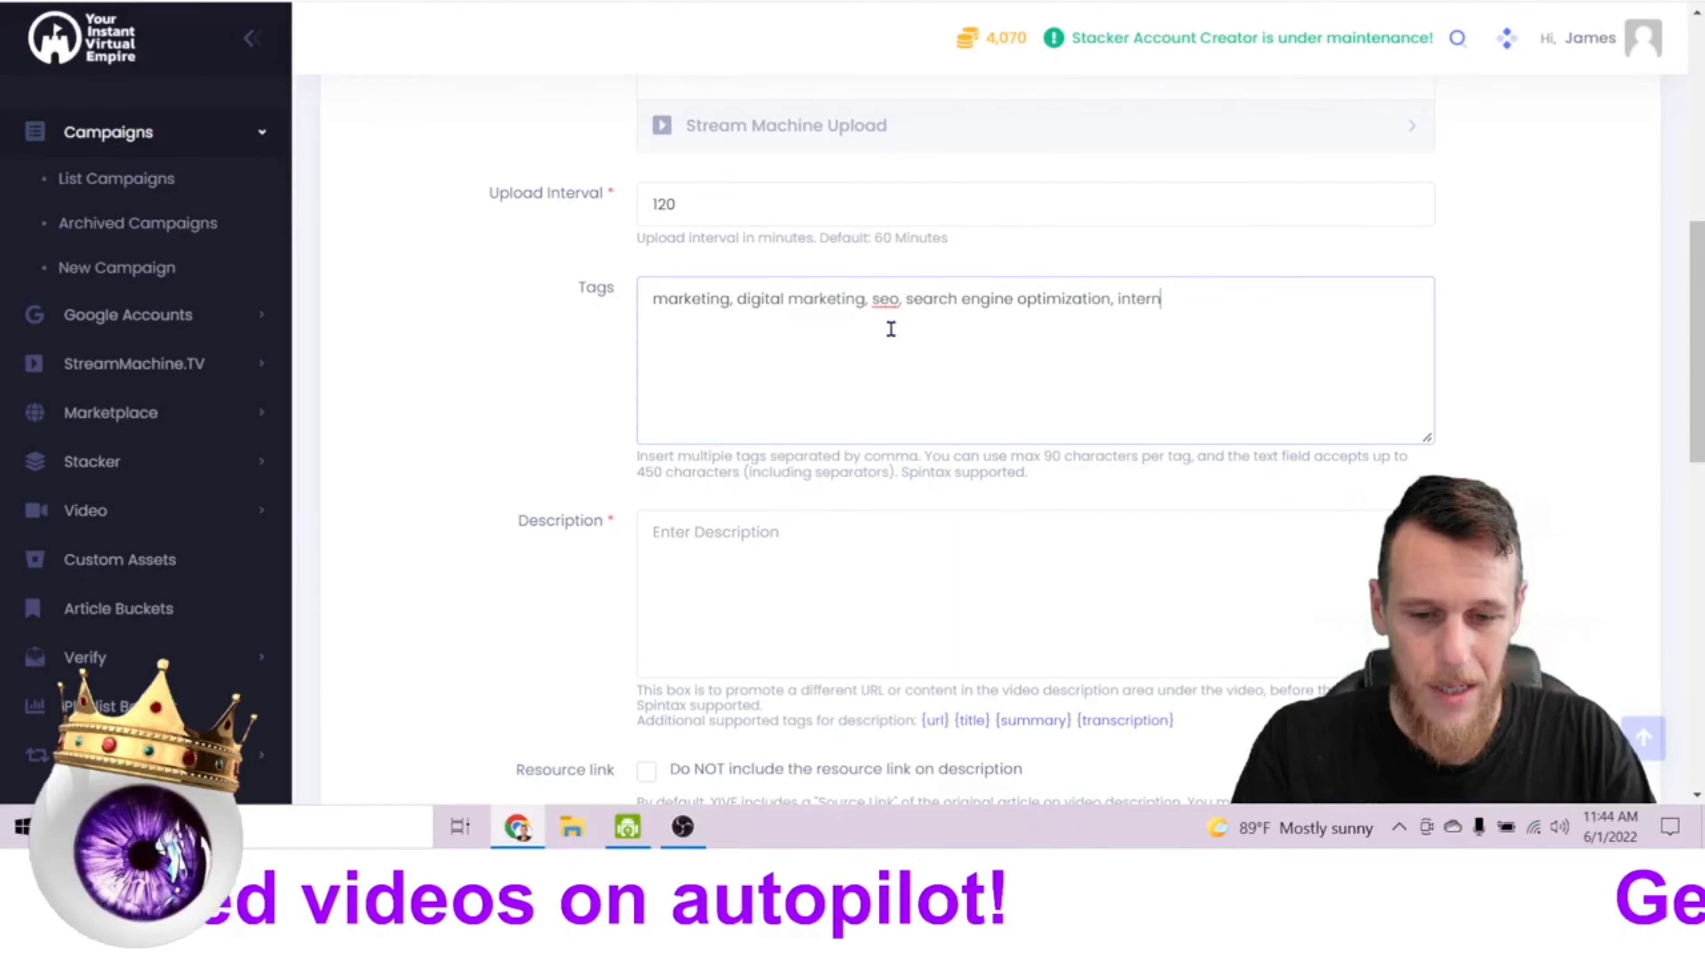
text(et marketing,)
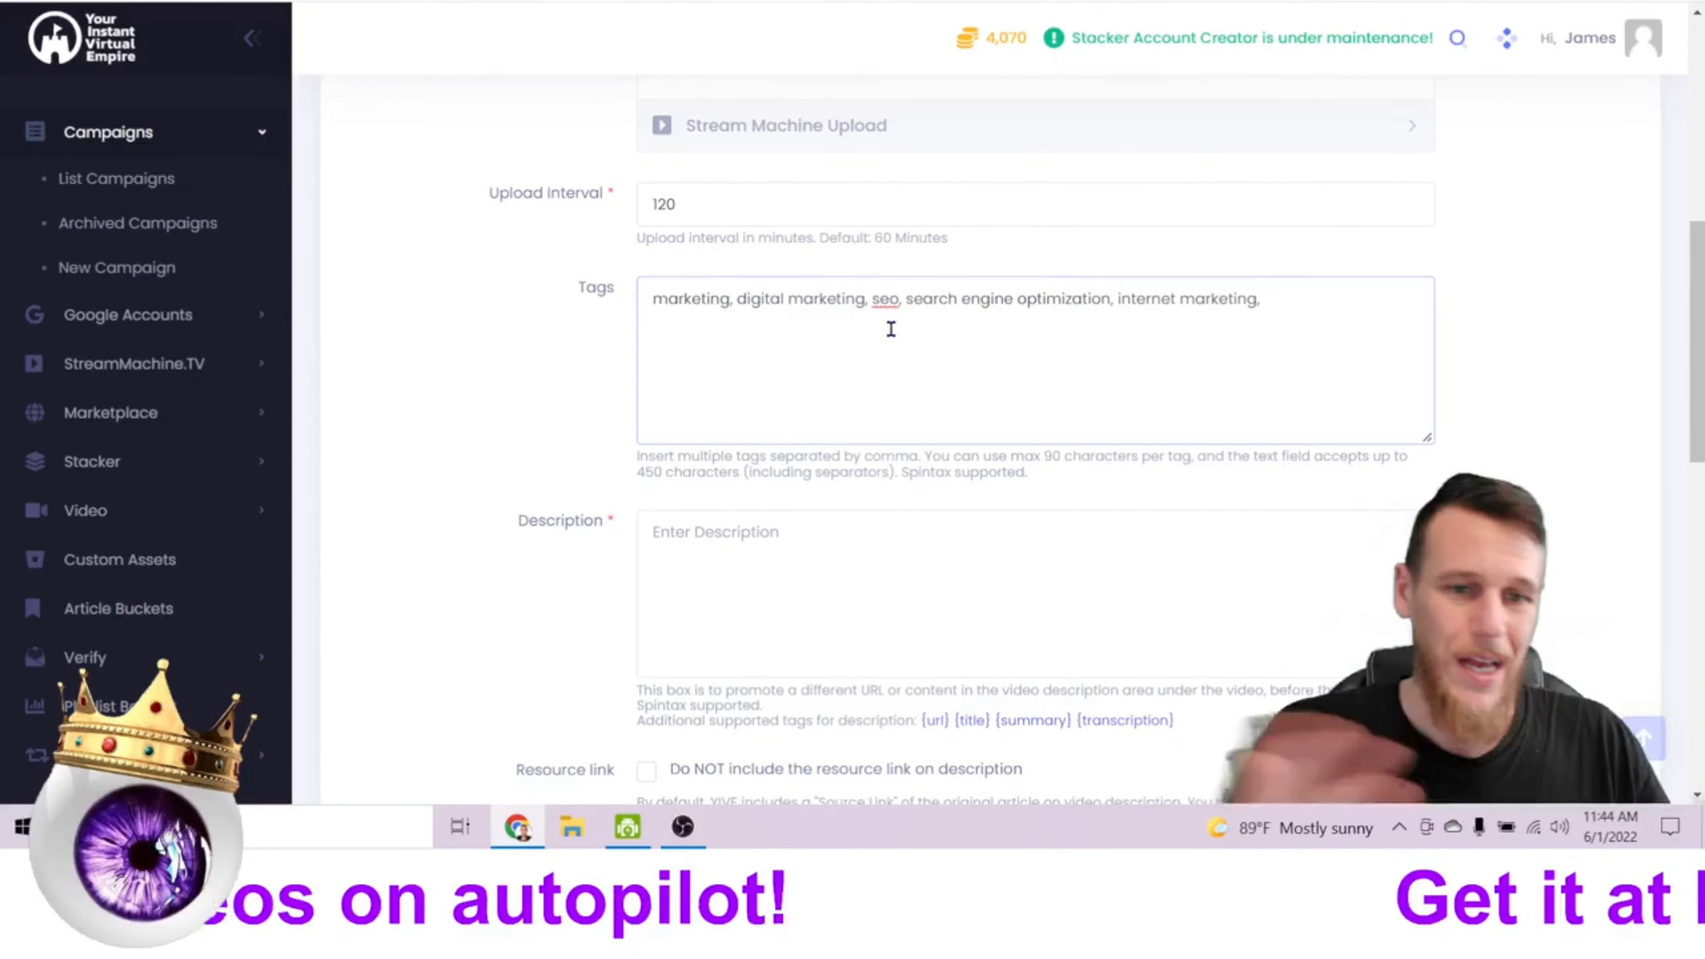
click(369, 331)
scroll(802, 356, down, 3)
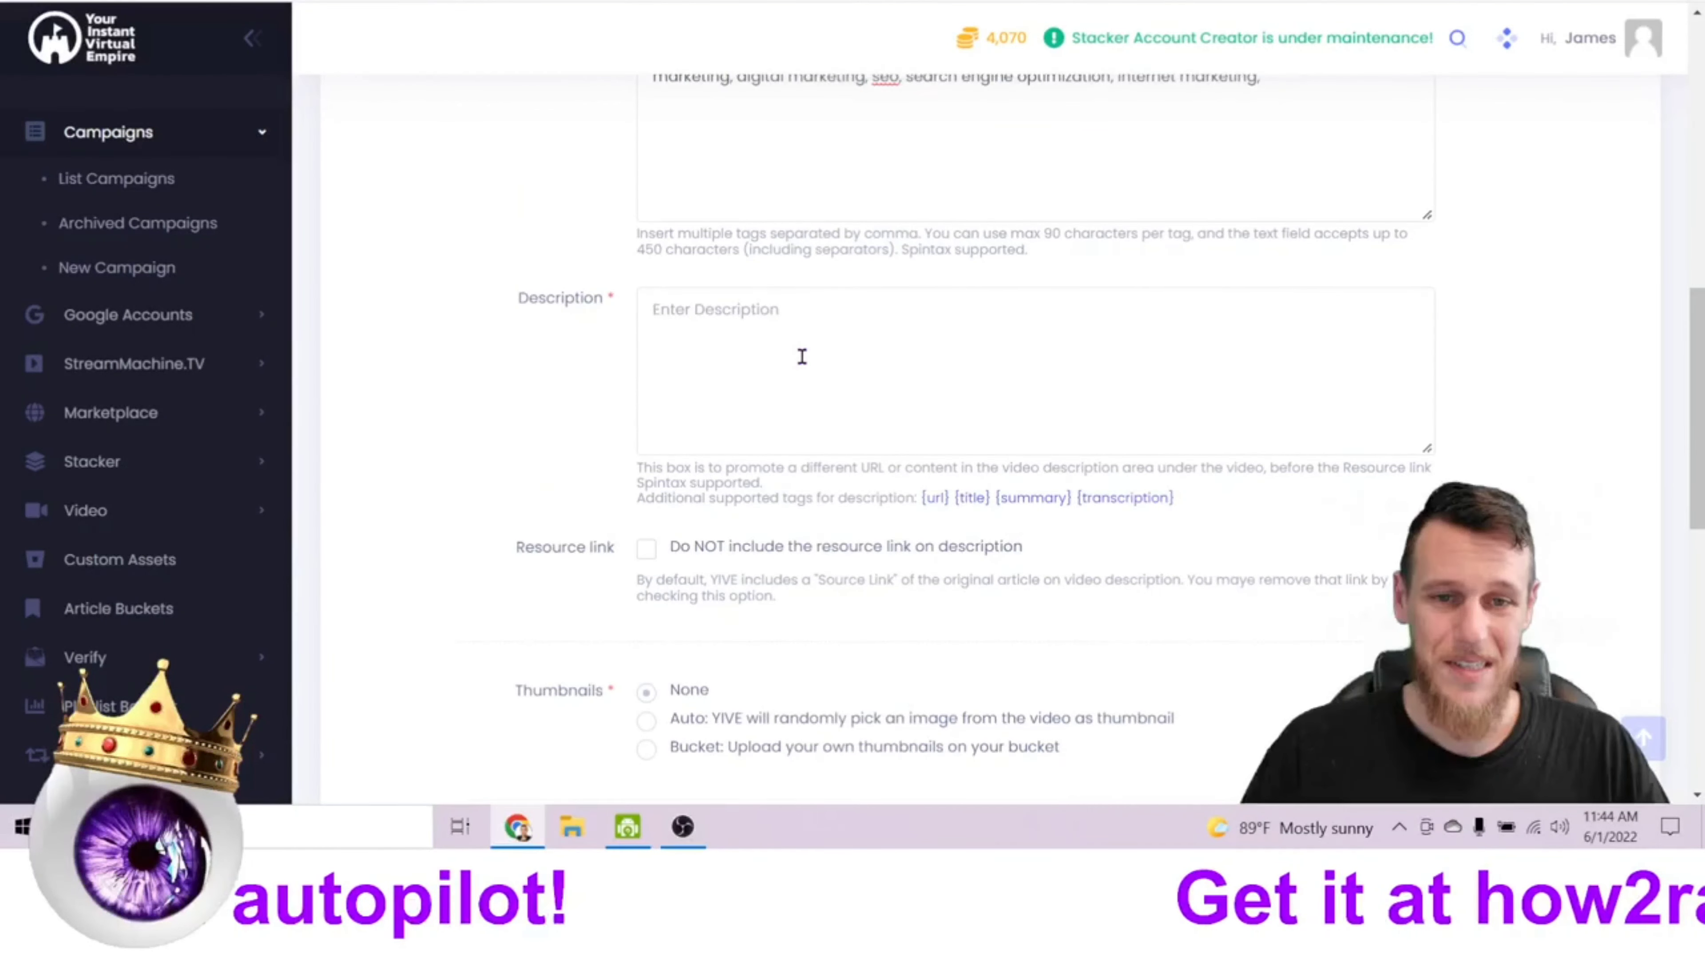
click(802, 357)
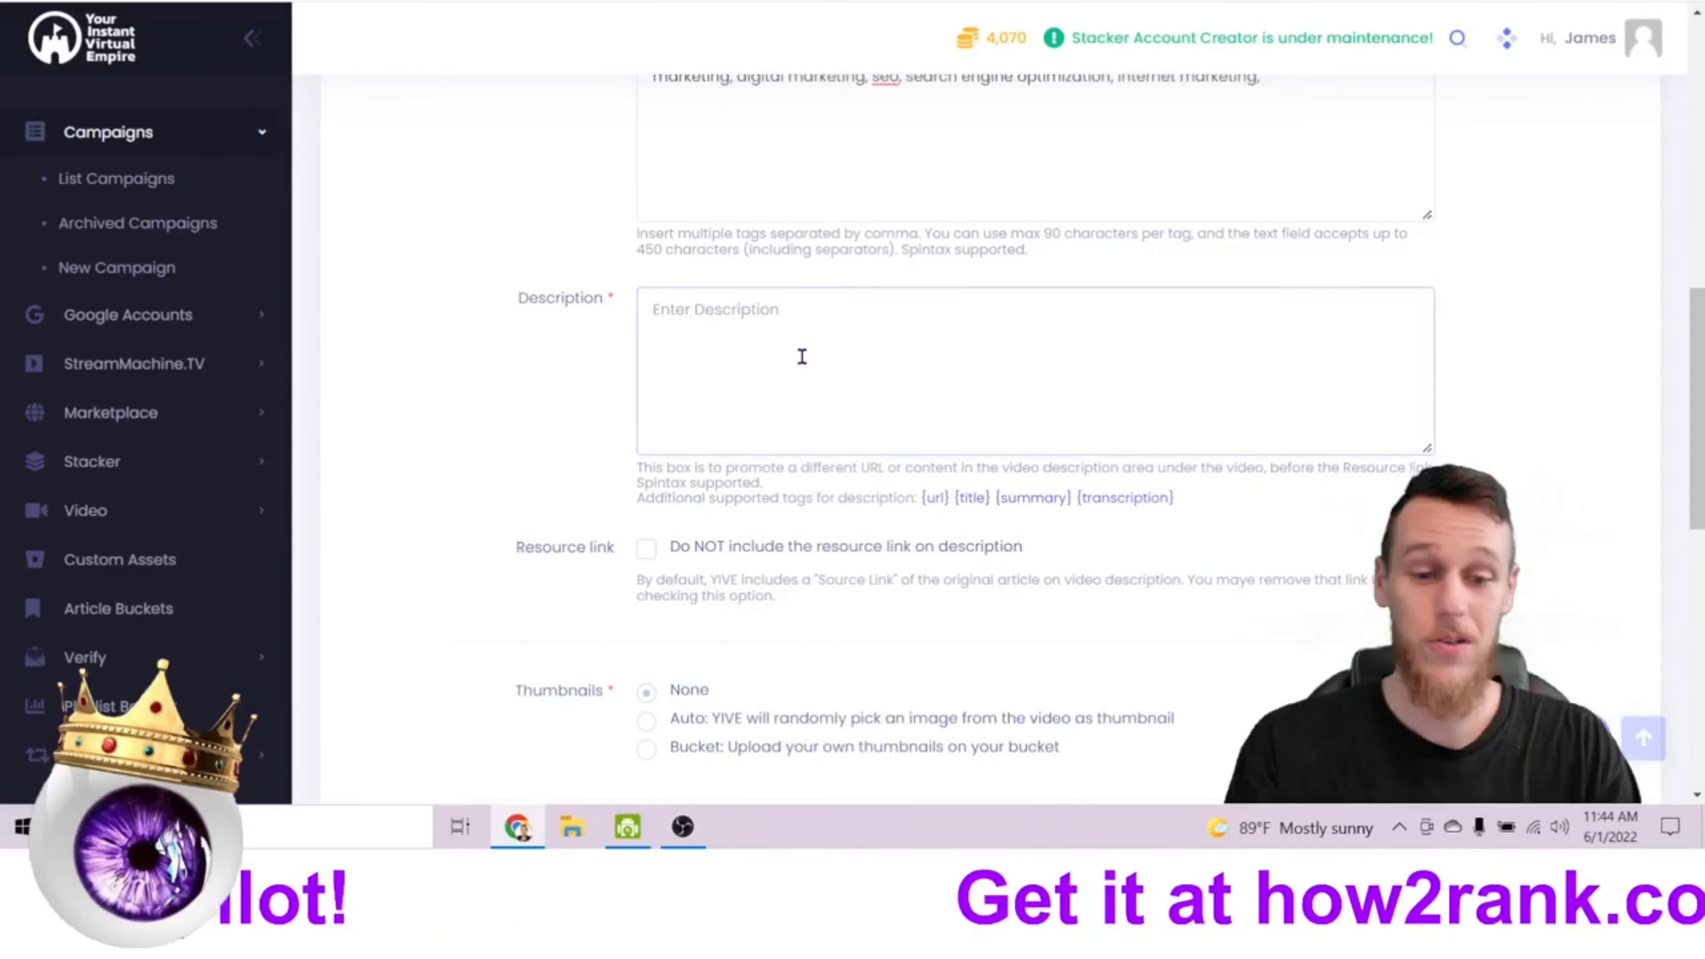
text(Ple)
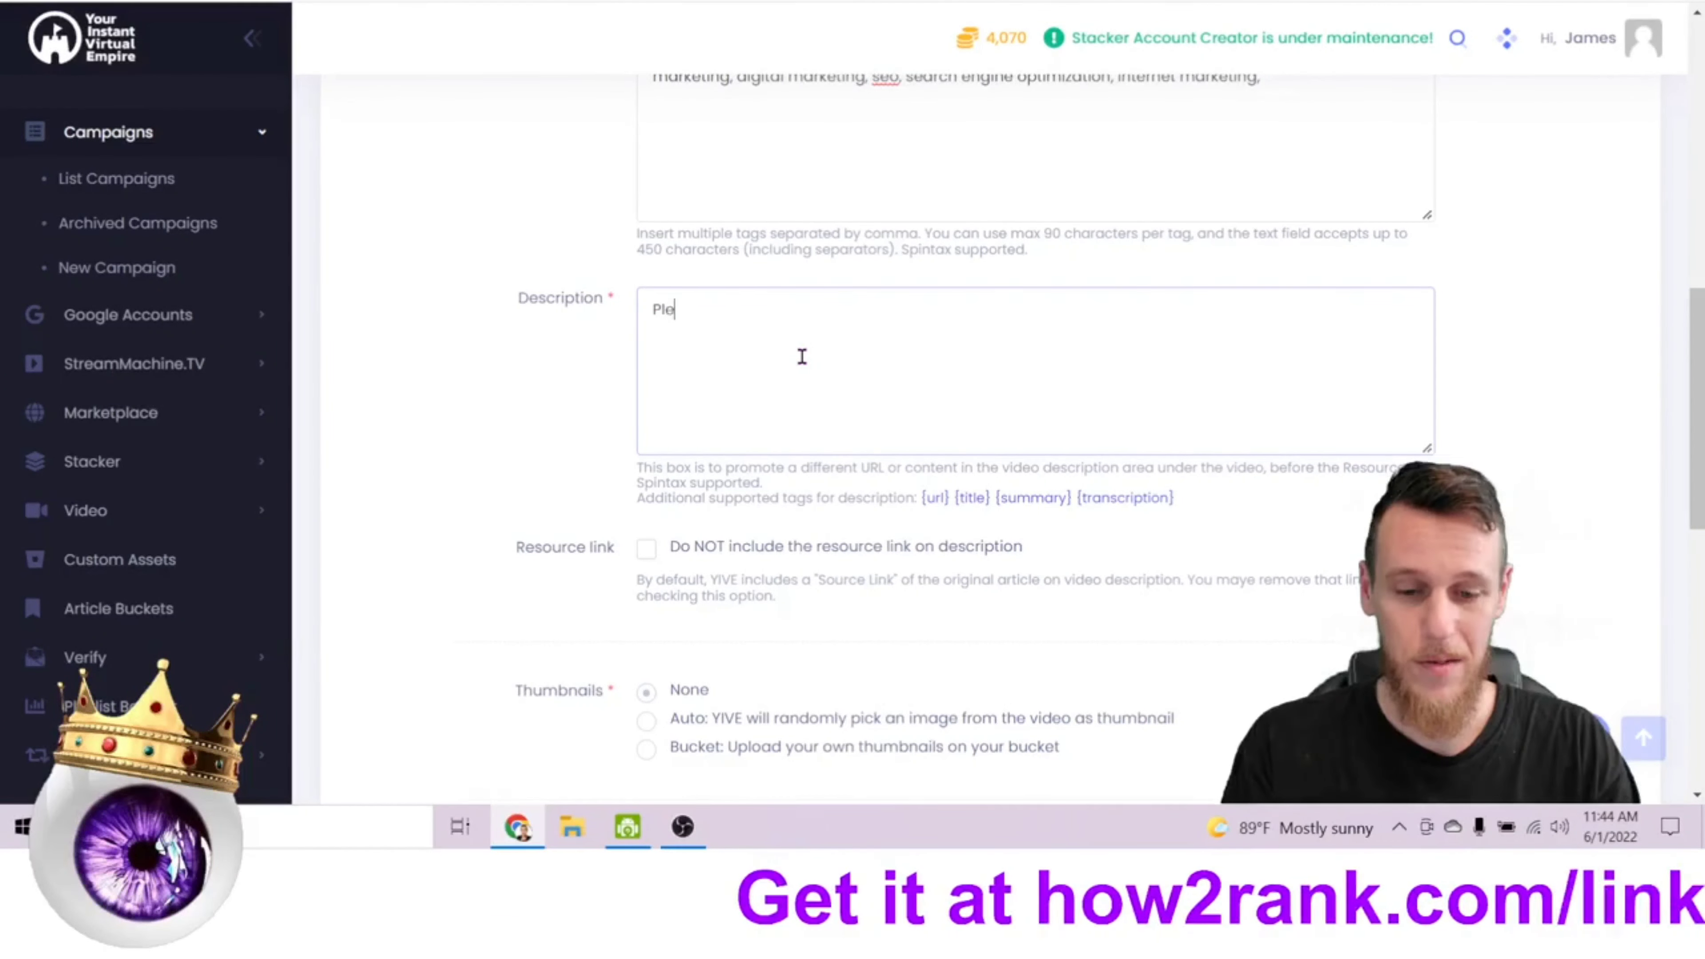
text(ase visit https:hu)
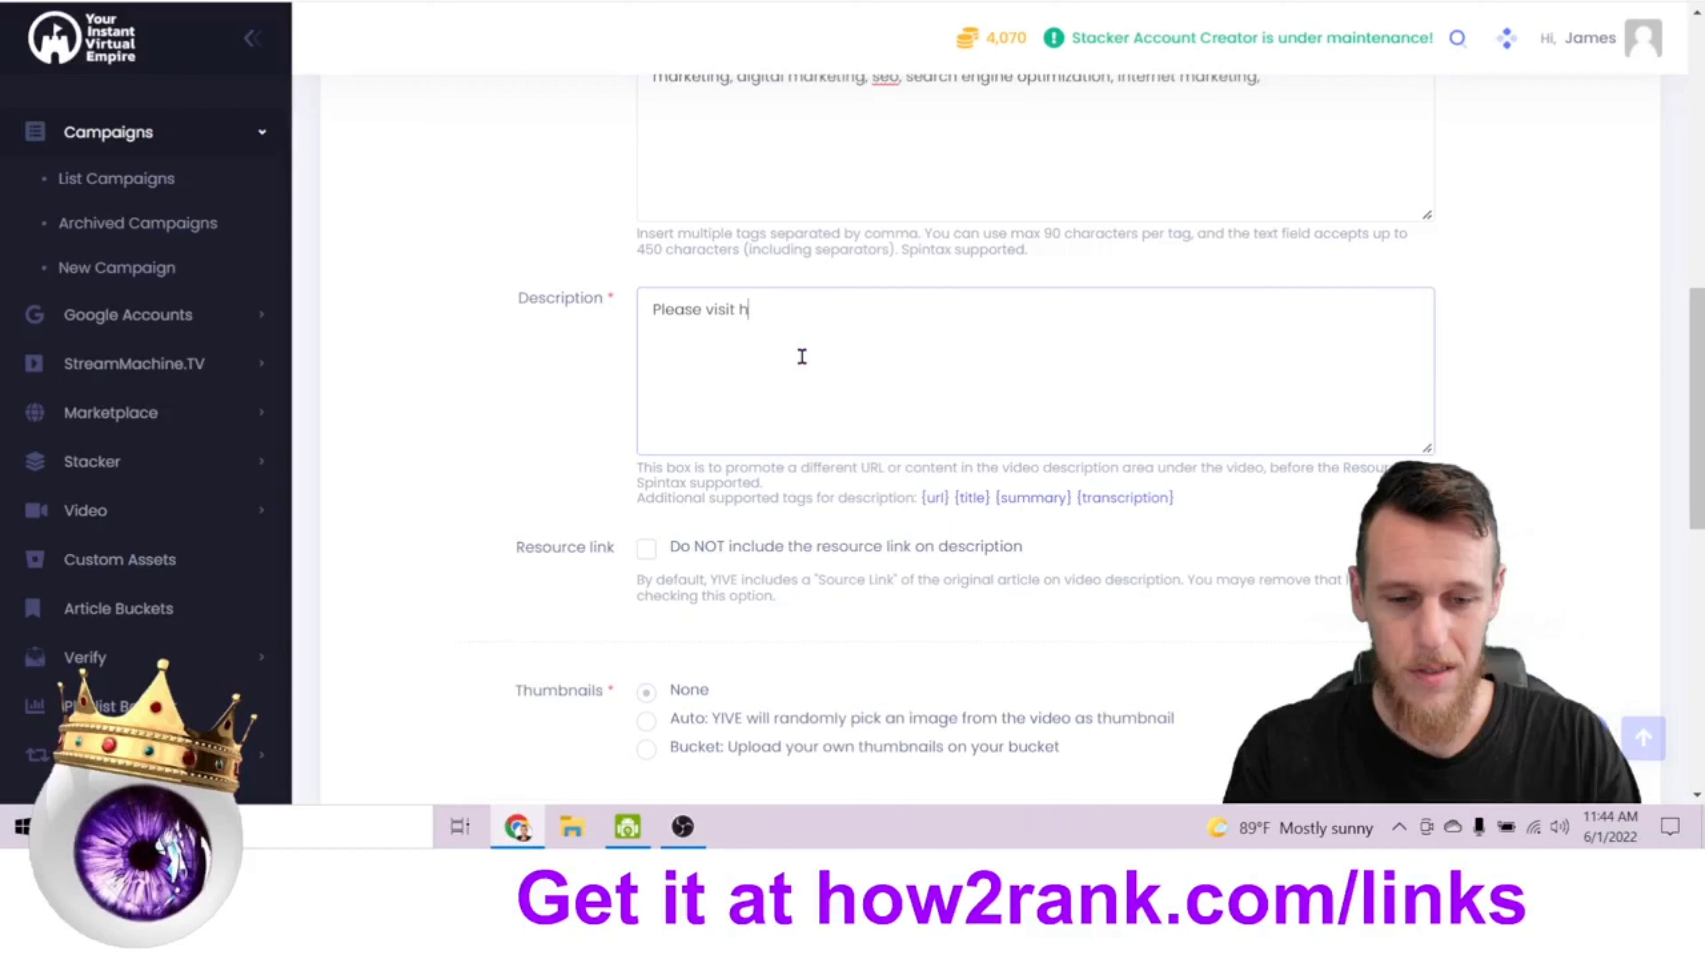
key(BackSpace)
key(BackSpace)
text(??)
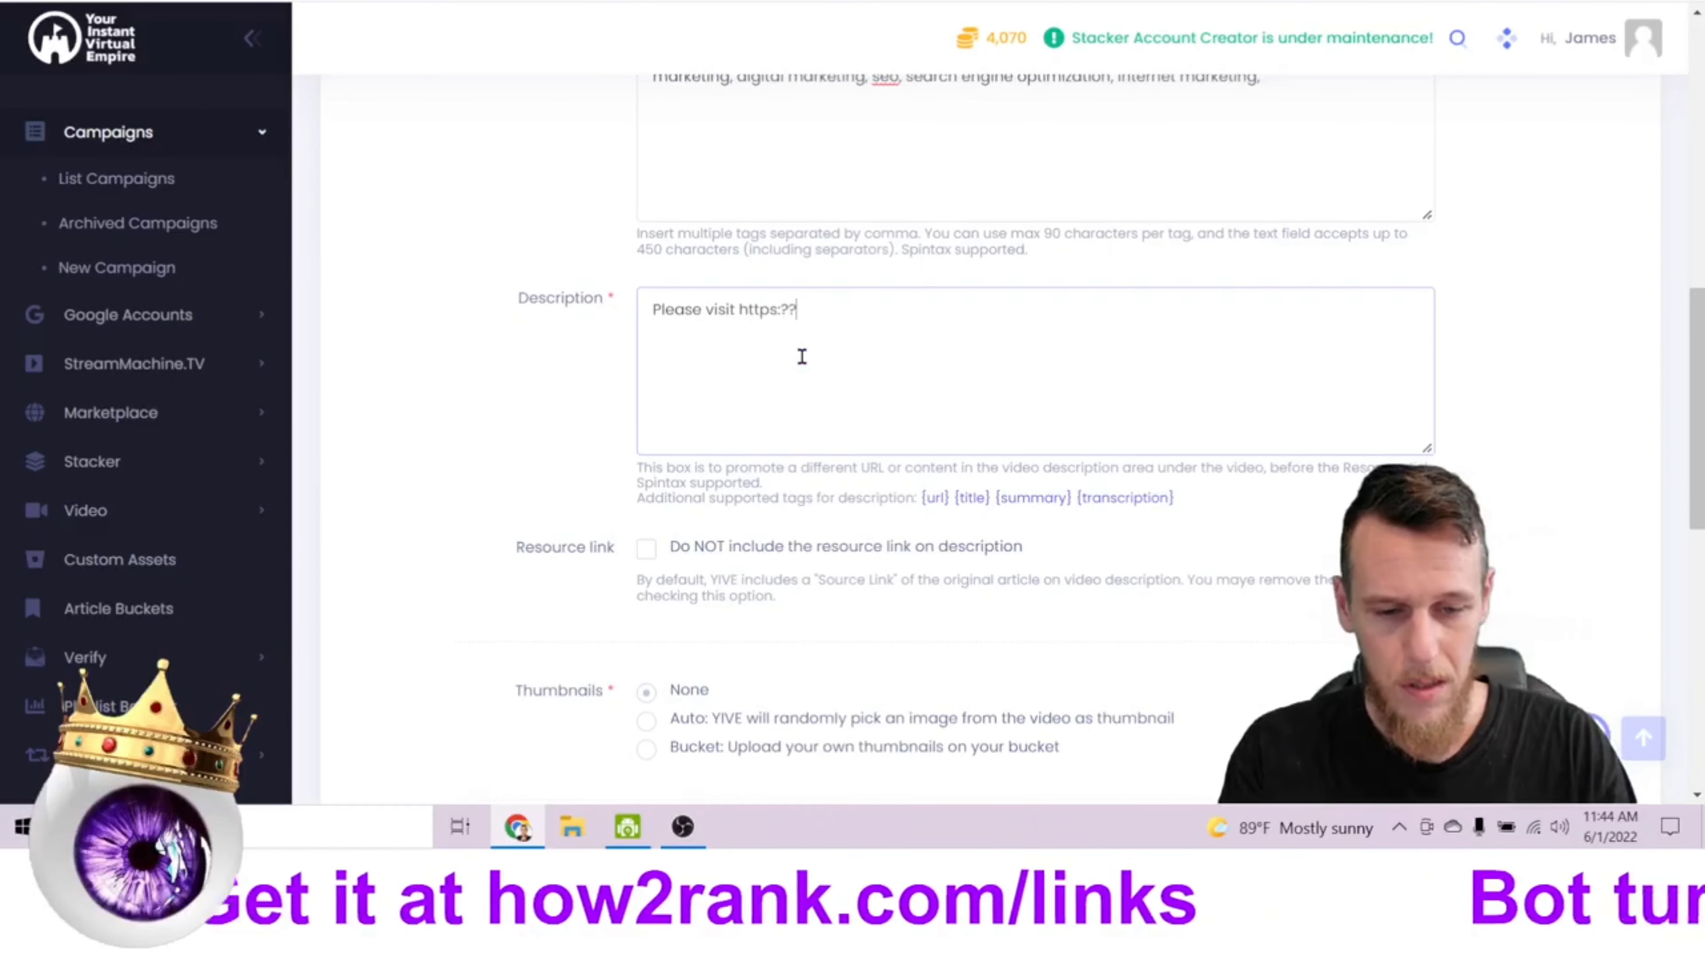
text(husslemarketingc)
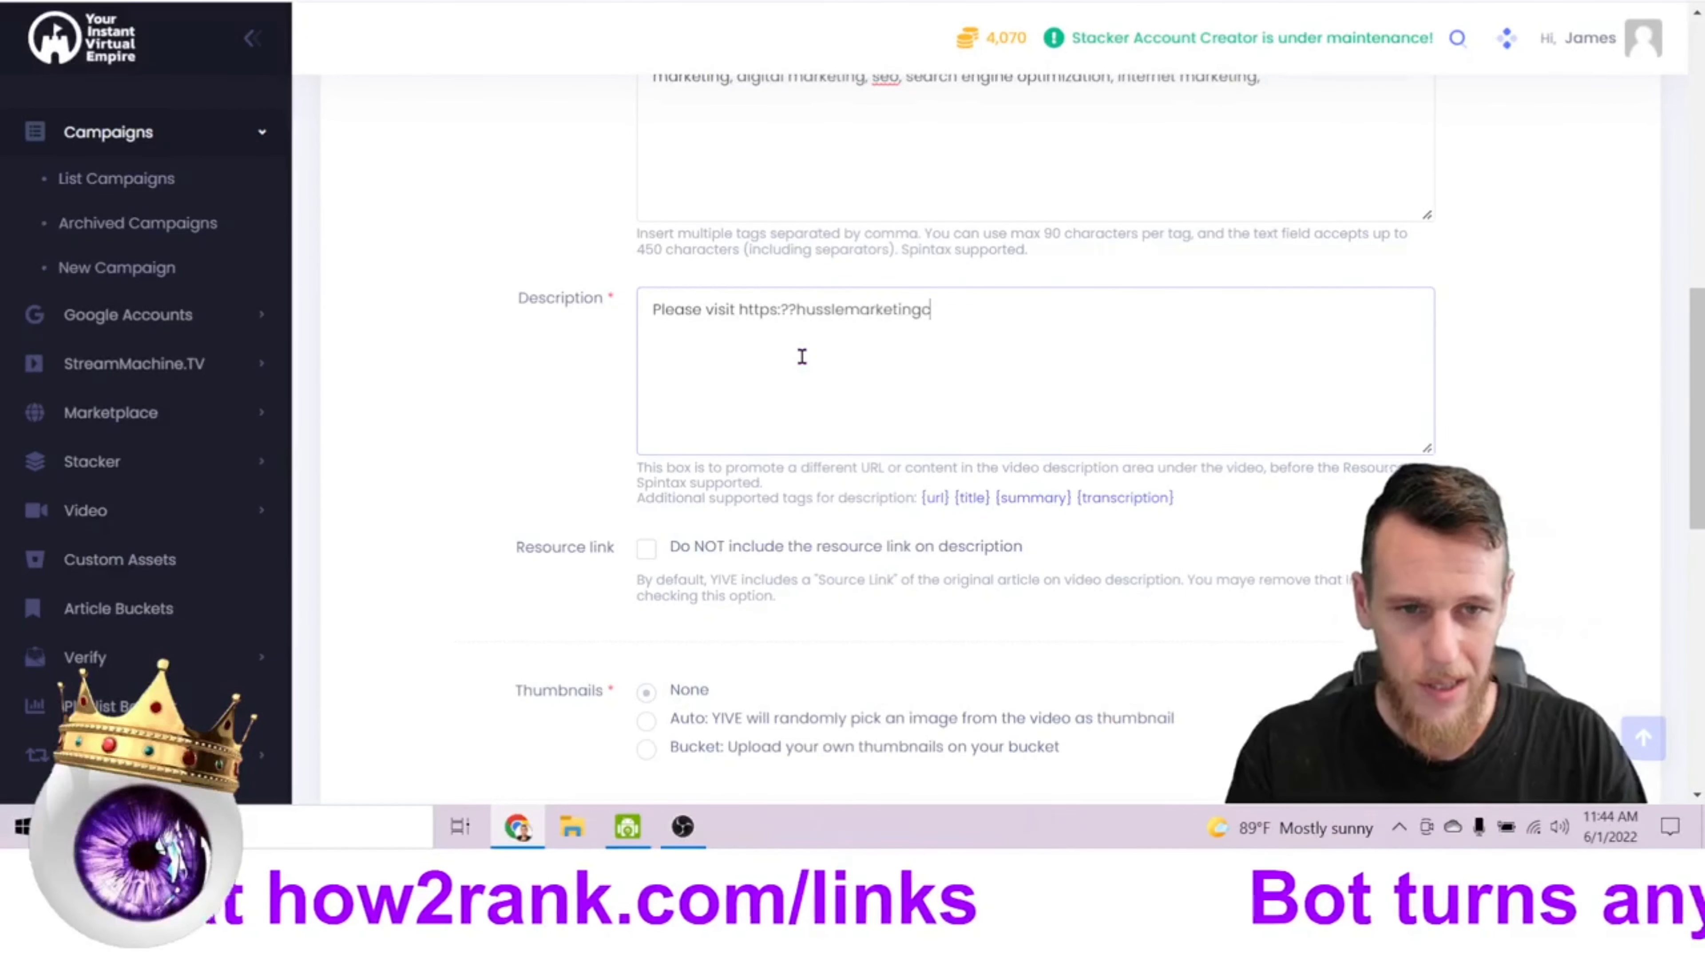
key(BackSpace)
text(.com)
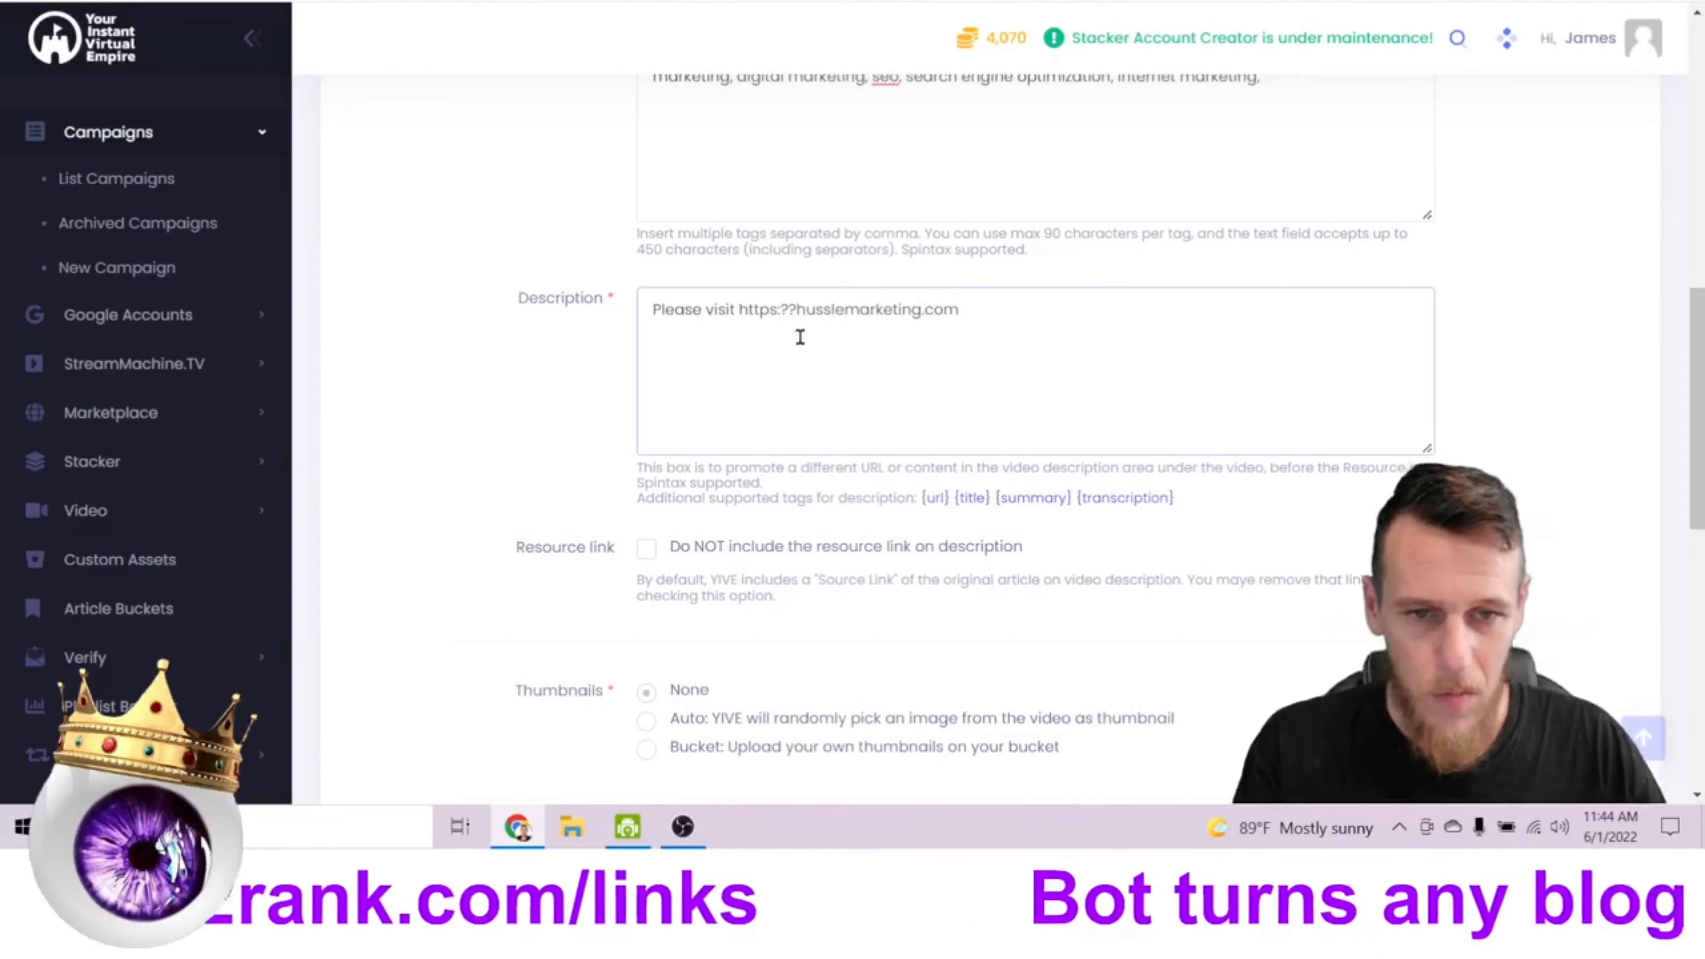
key(Left)
key(Left)
key(Left)
key(Left)
key(Left)
key(Left)
key(Left)
key(Left)
key(Left)
key(Left)
key(Left)
key(Left)
key(Left)
key(Left)
key(Left)
key(Left)
key(Left)
key(Left)
key(Left)
key(BackSpace)
key(BackSpace)
text(//)
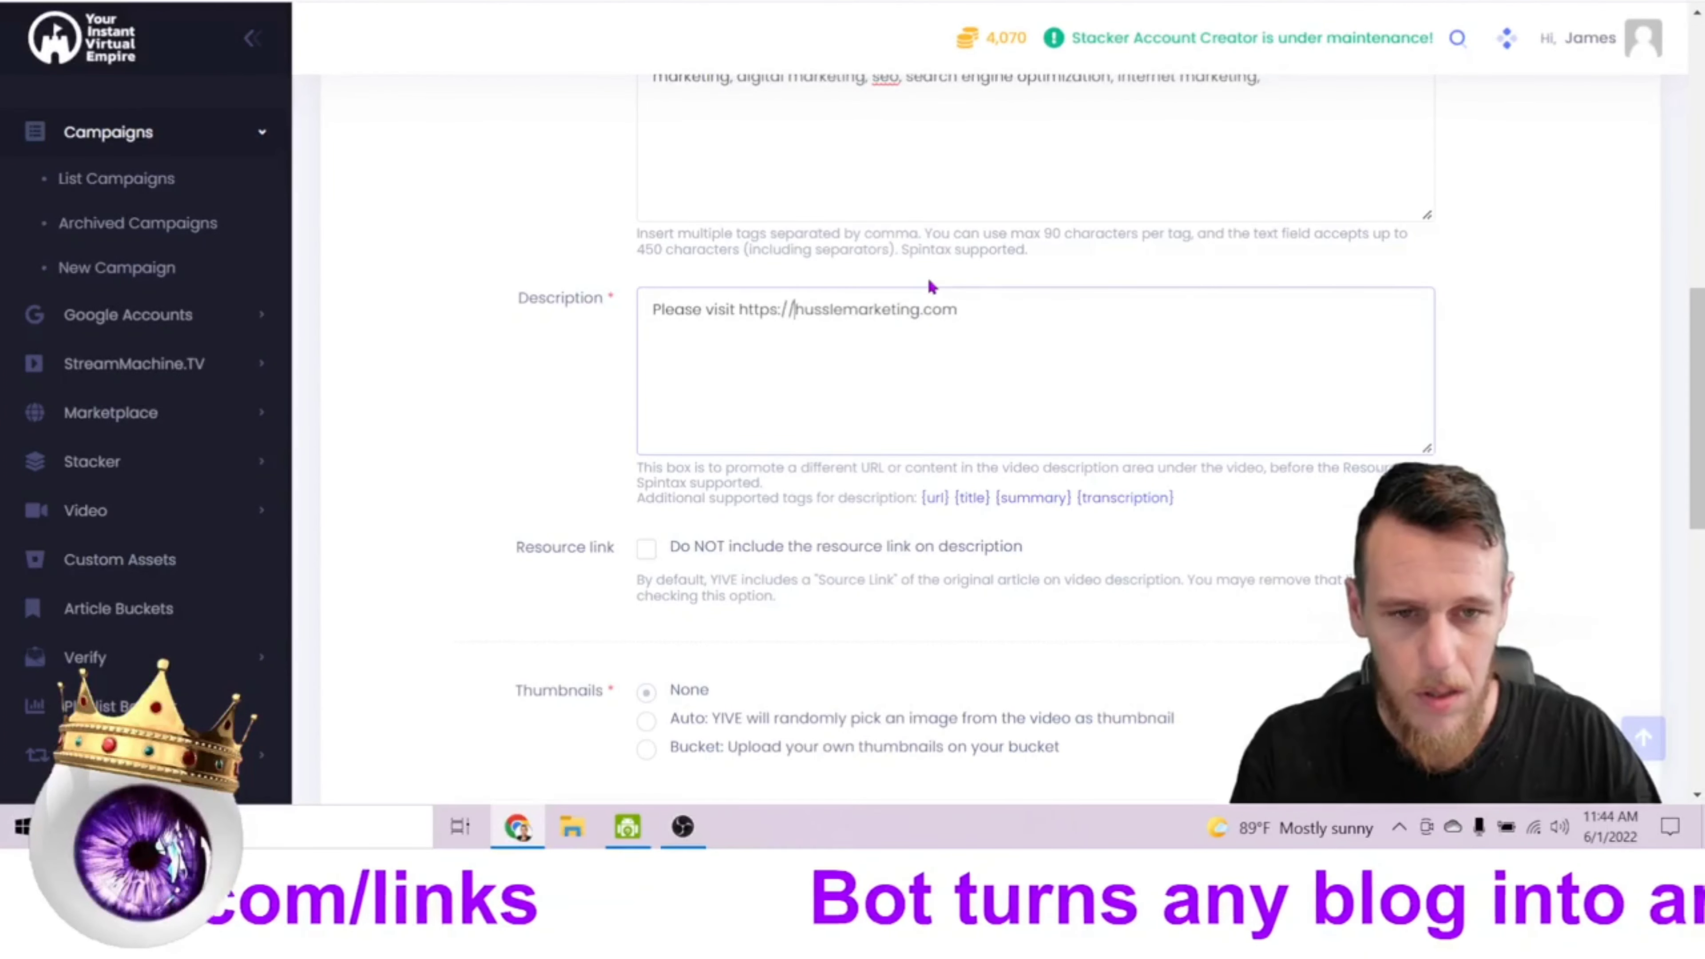
click(986, 304)
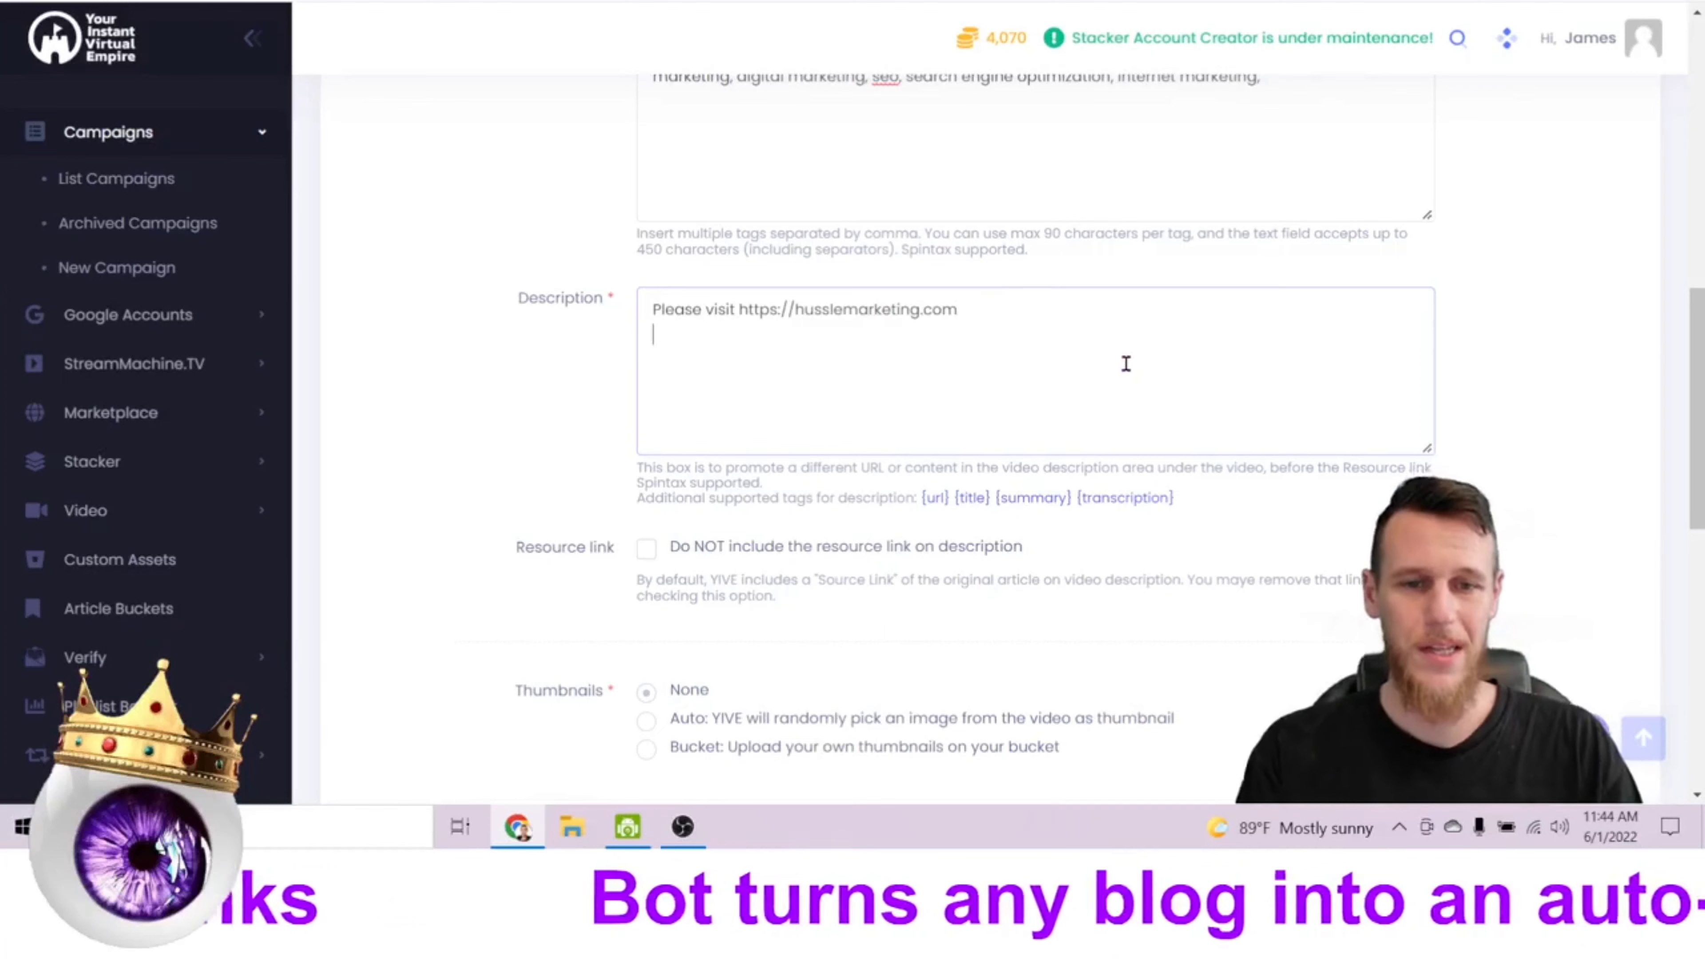
Add a paragraph giving the creator's name and 'I show people how to make money online using robots.'
key(Return)
text(My )
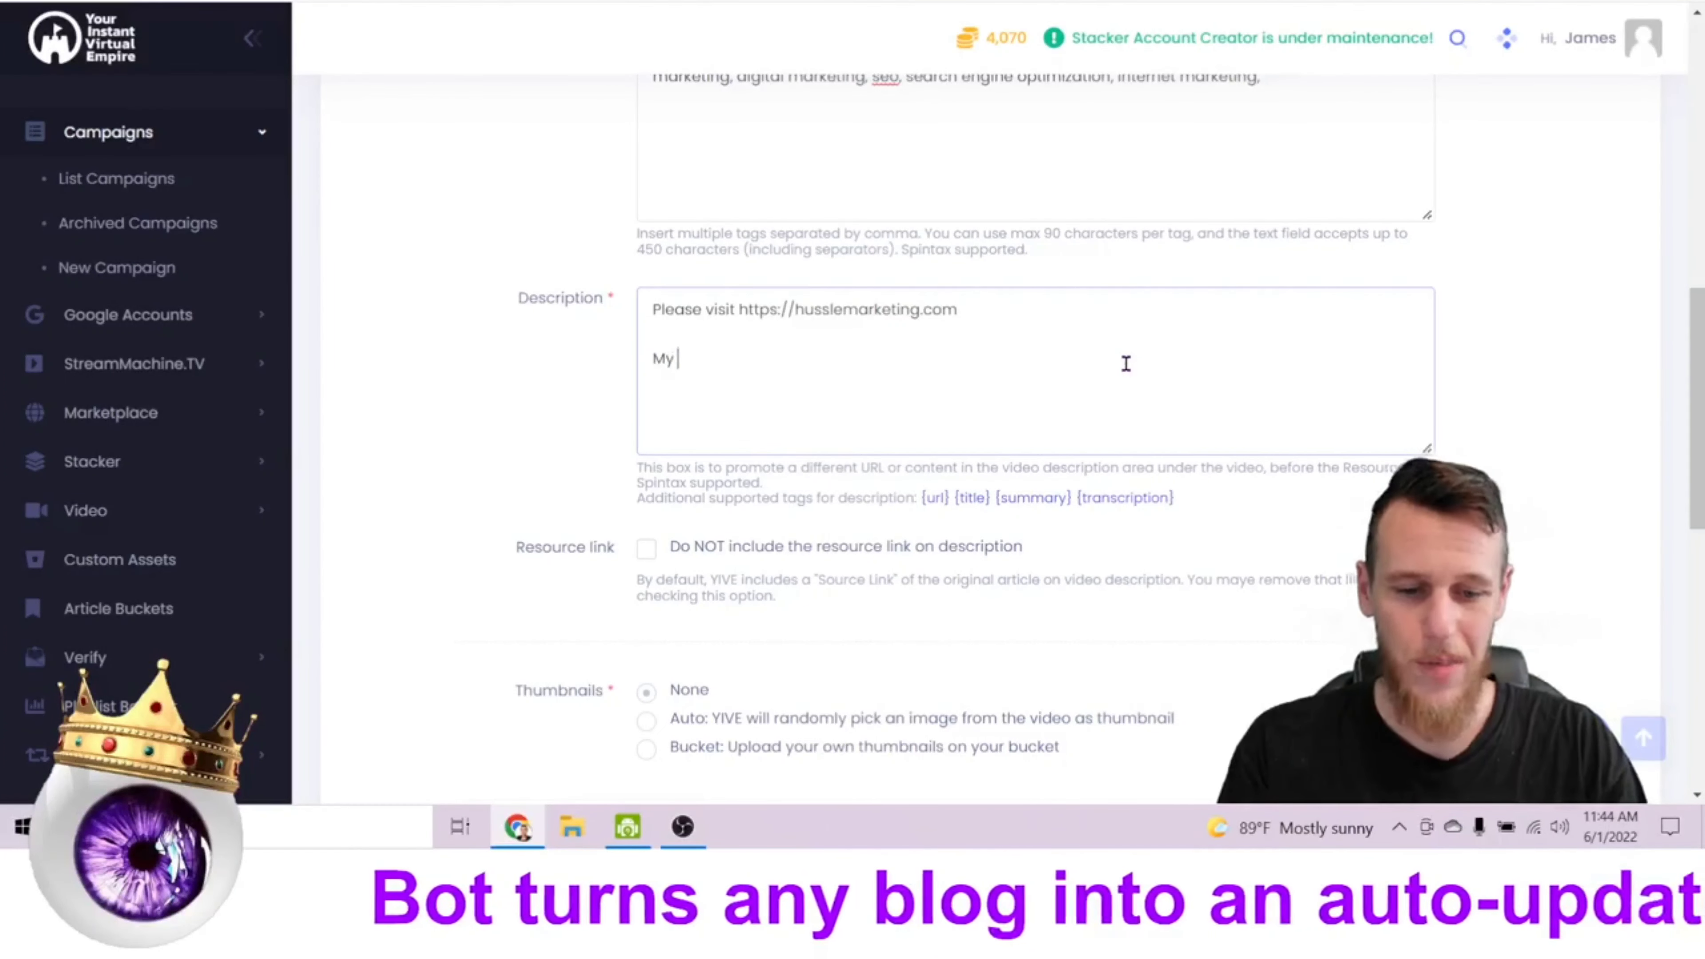
text(name is James Jenrigna)
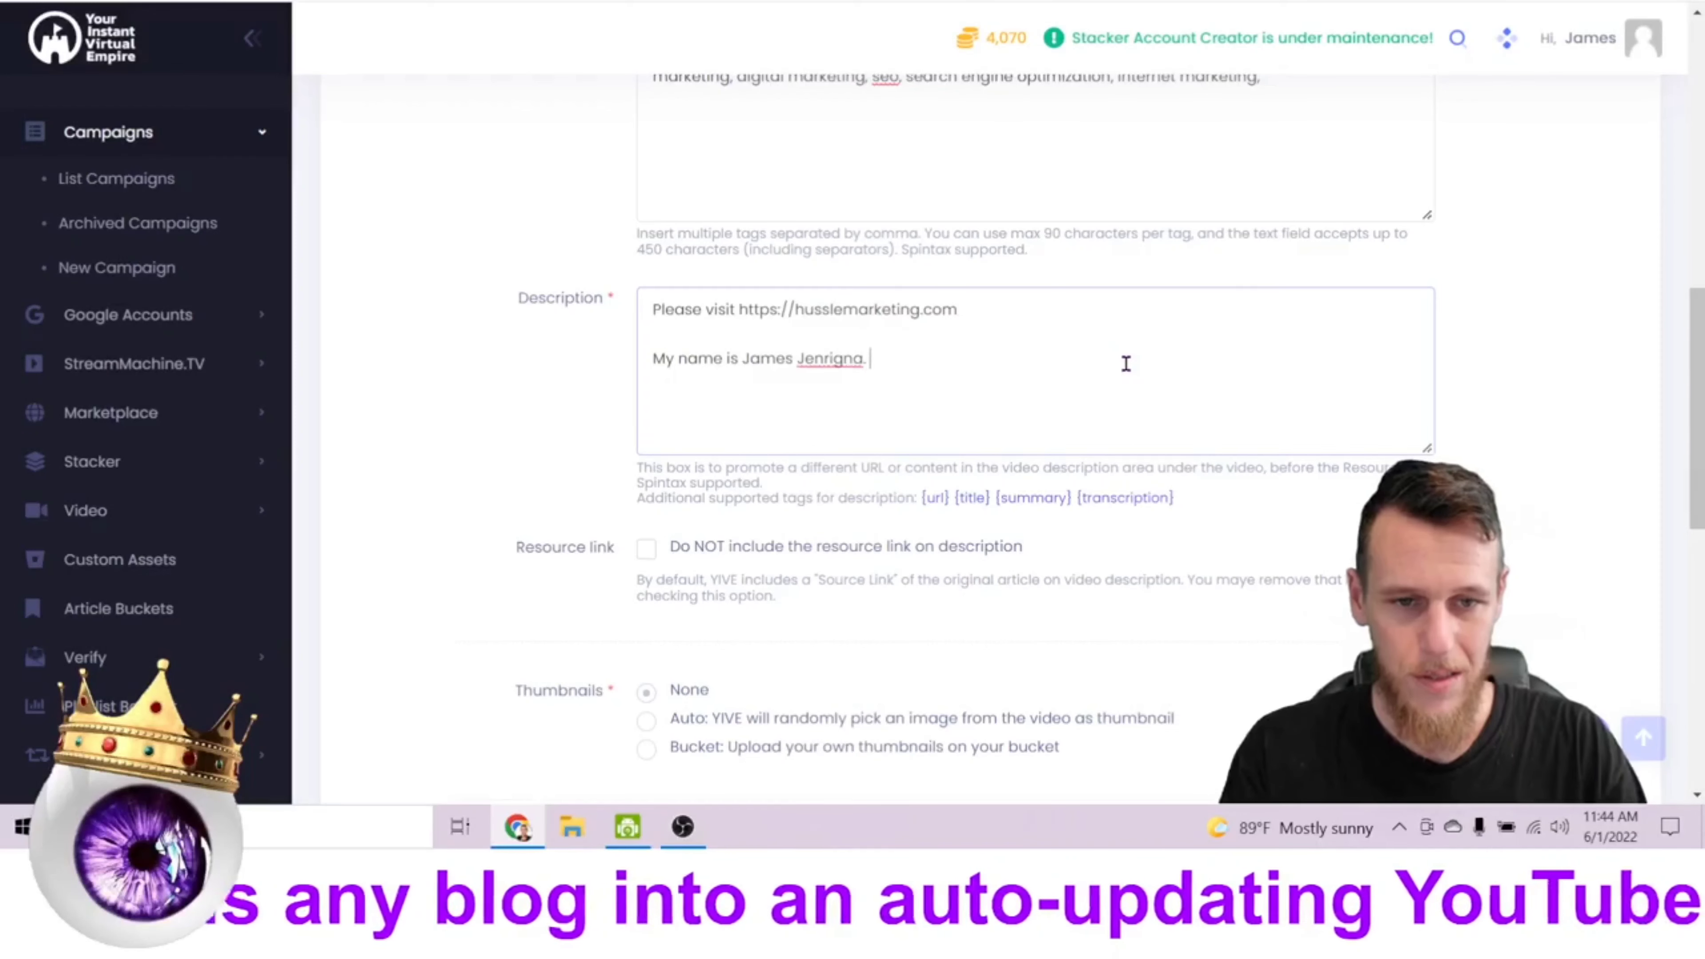
text(n)
key(BackSpace)
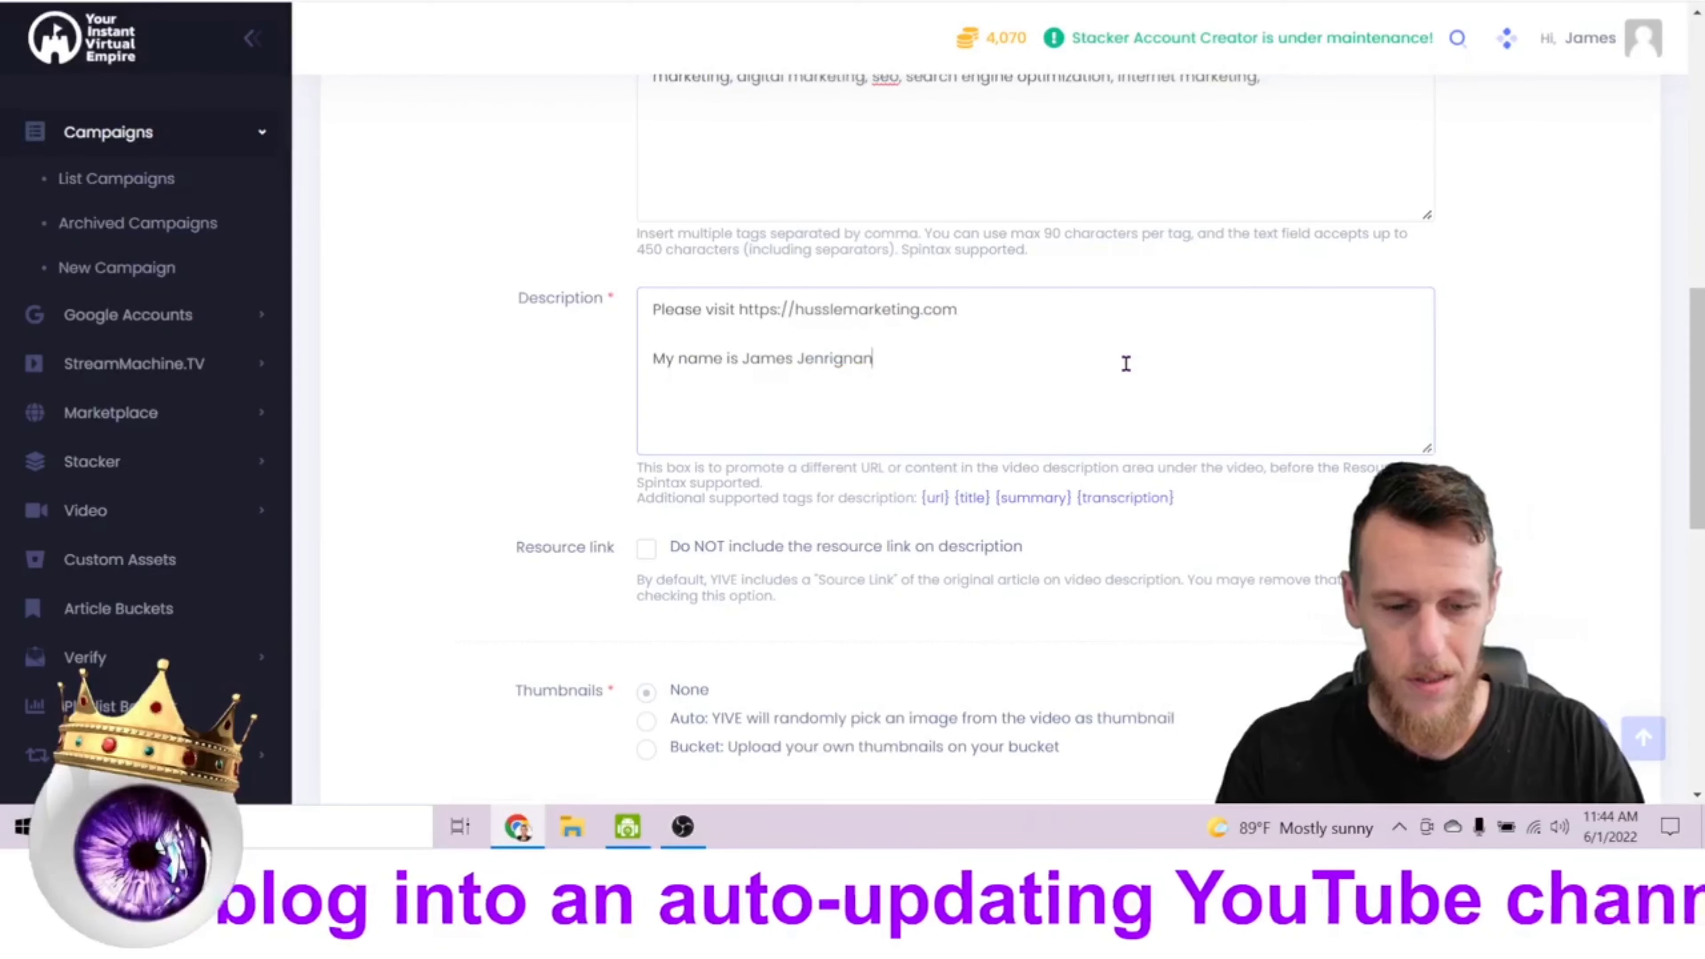
text(, and I show peopl)
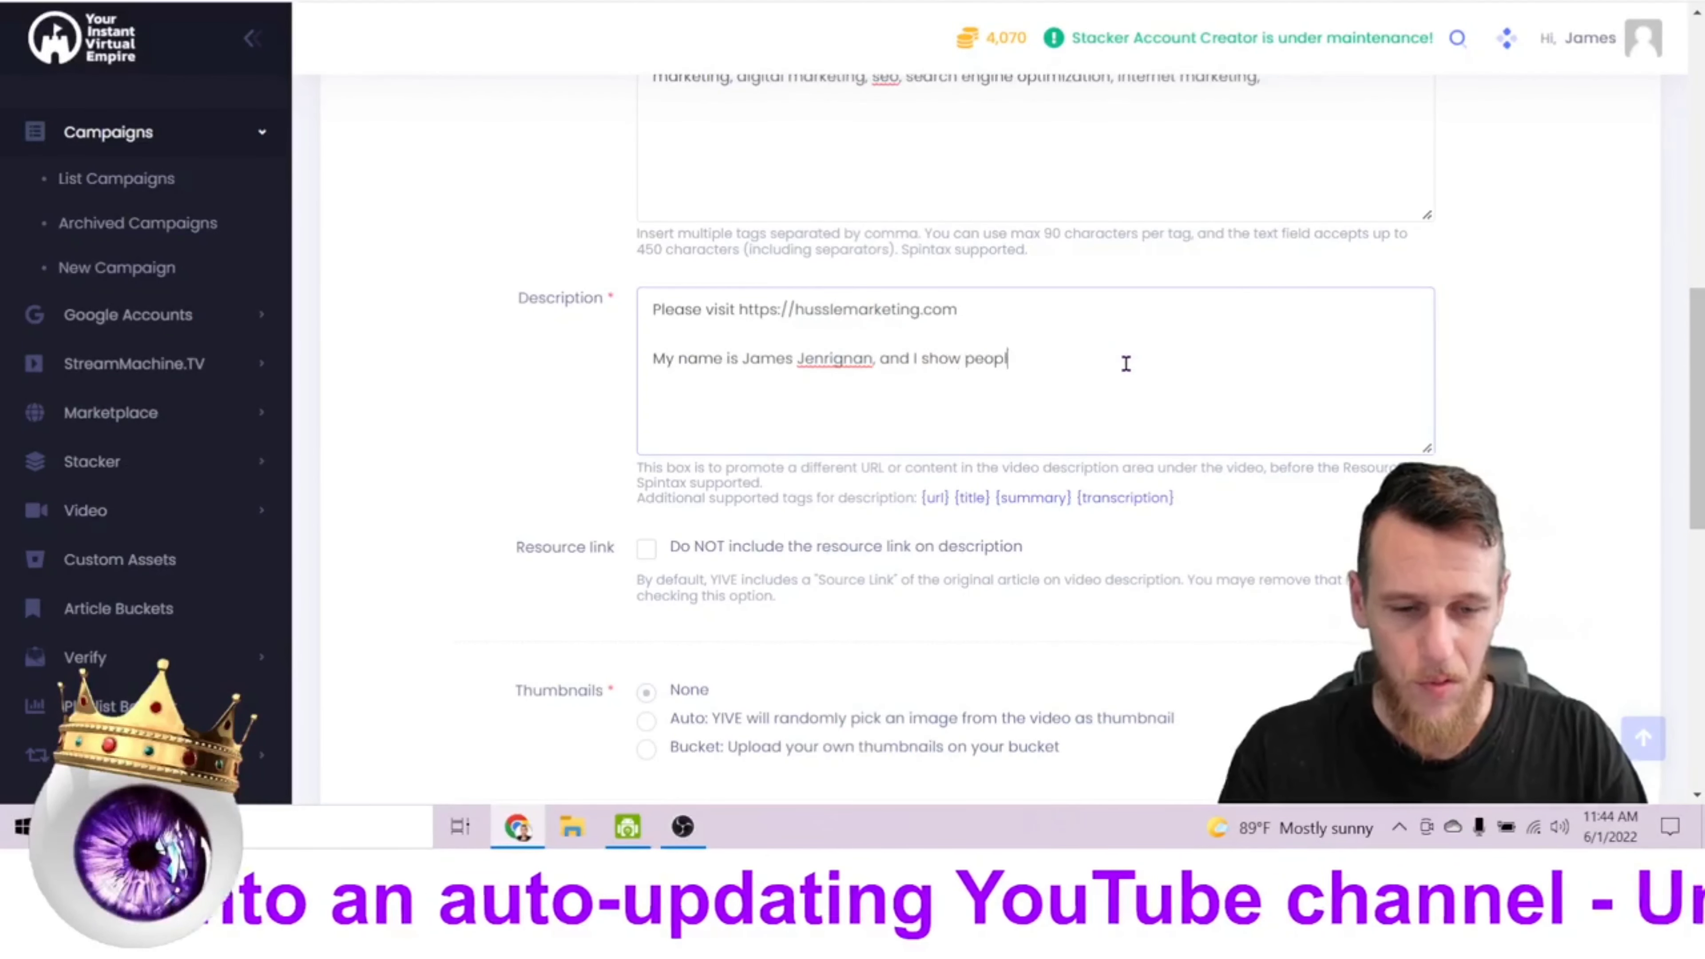
text(e how to make money)
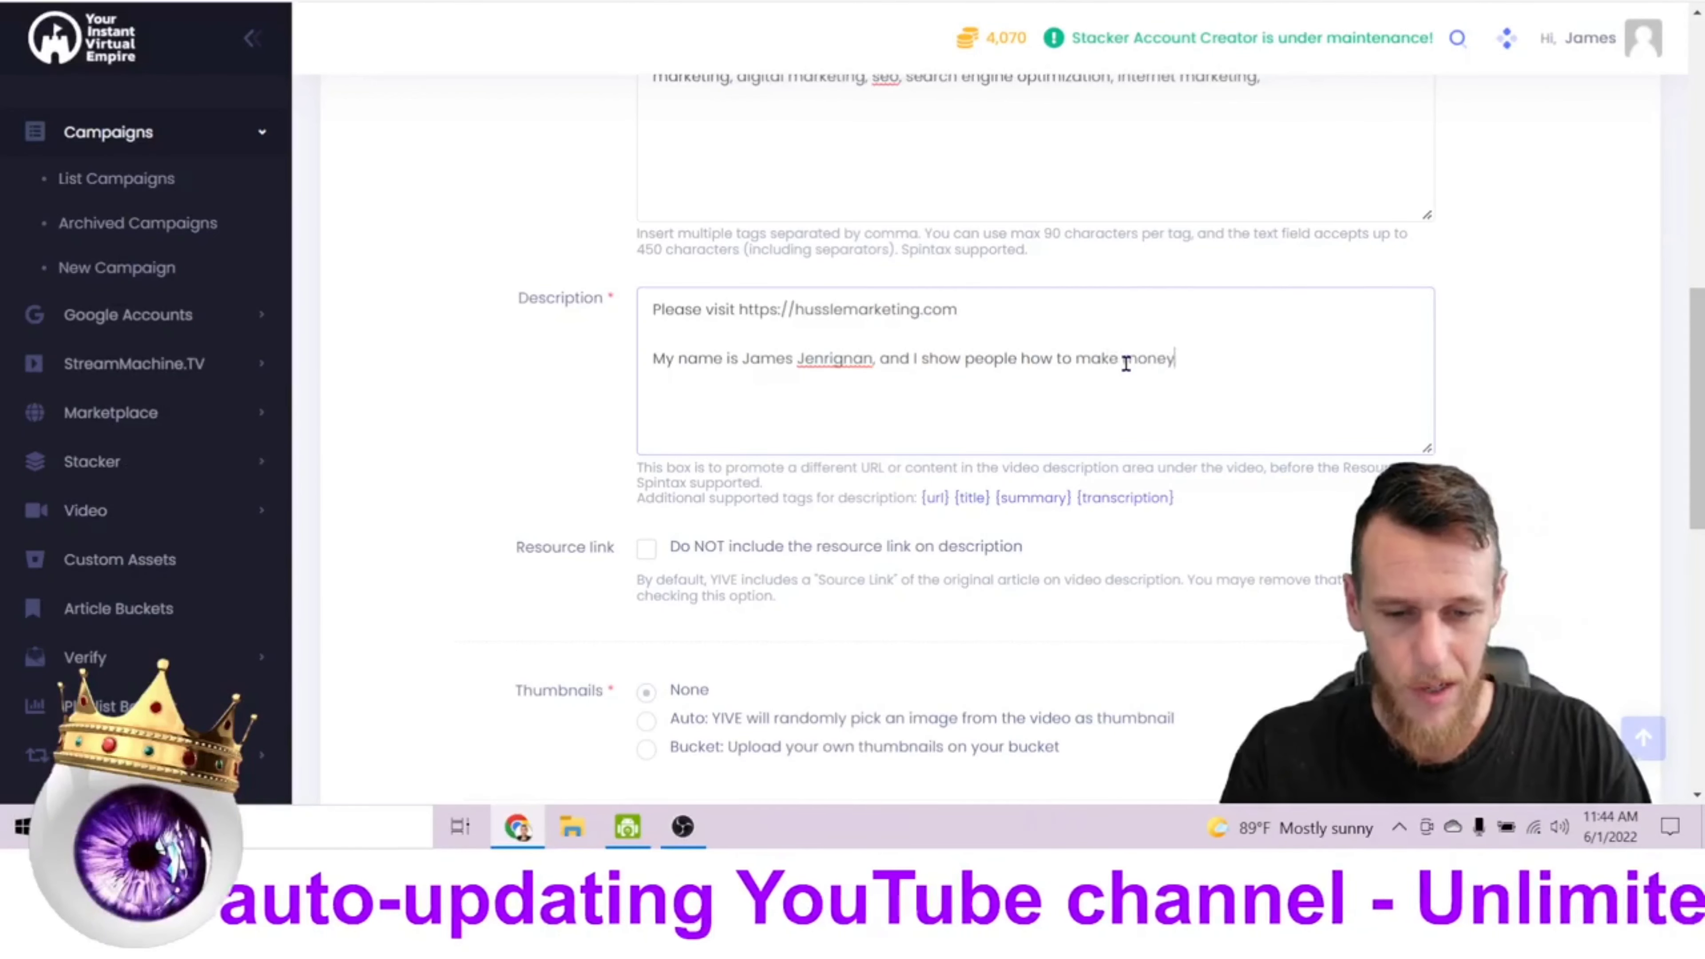
text( online using robots.)
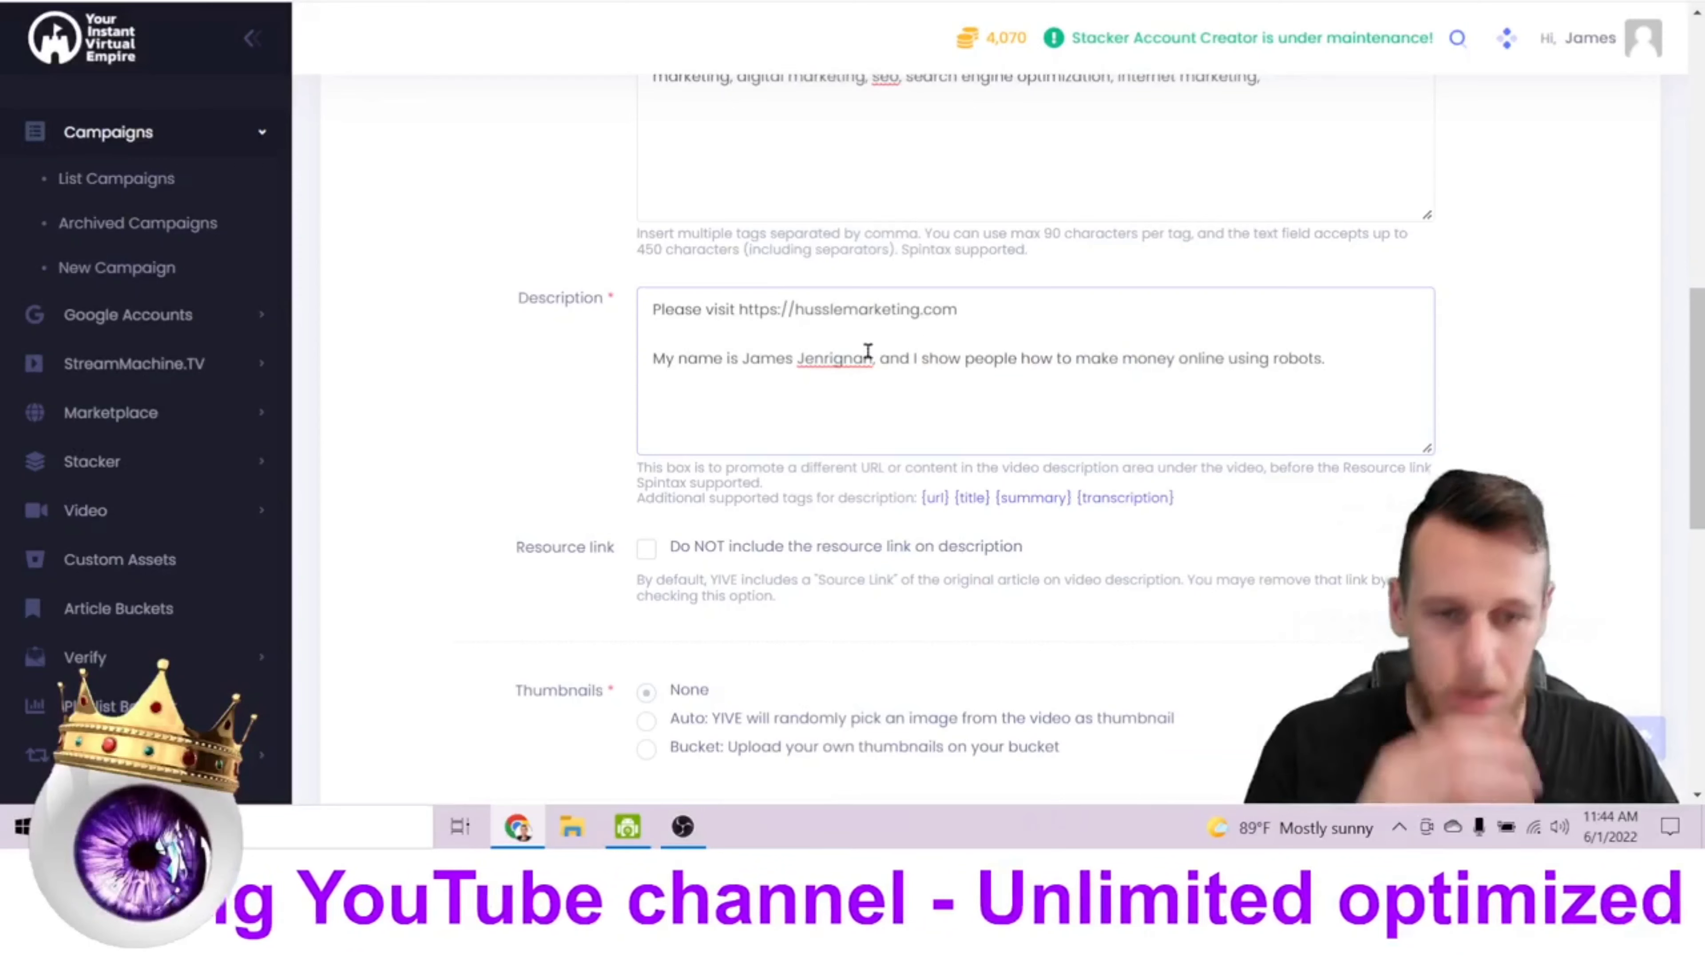
key(BackSpace)
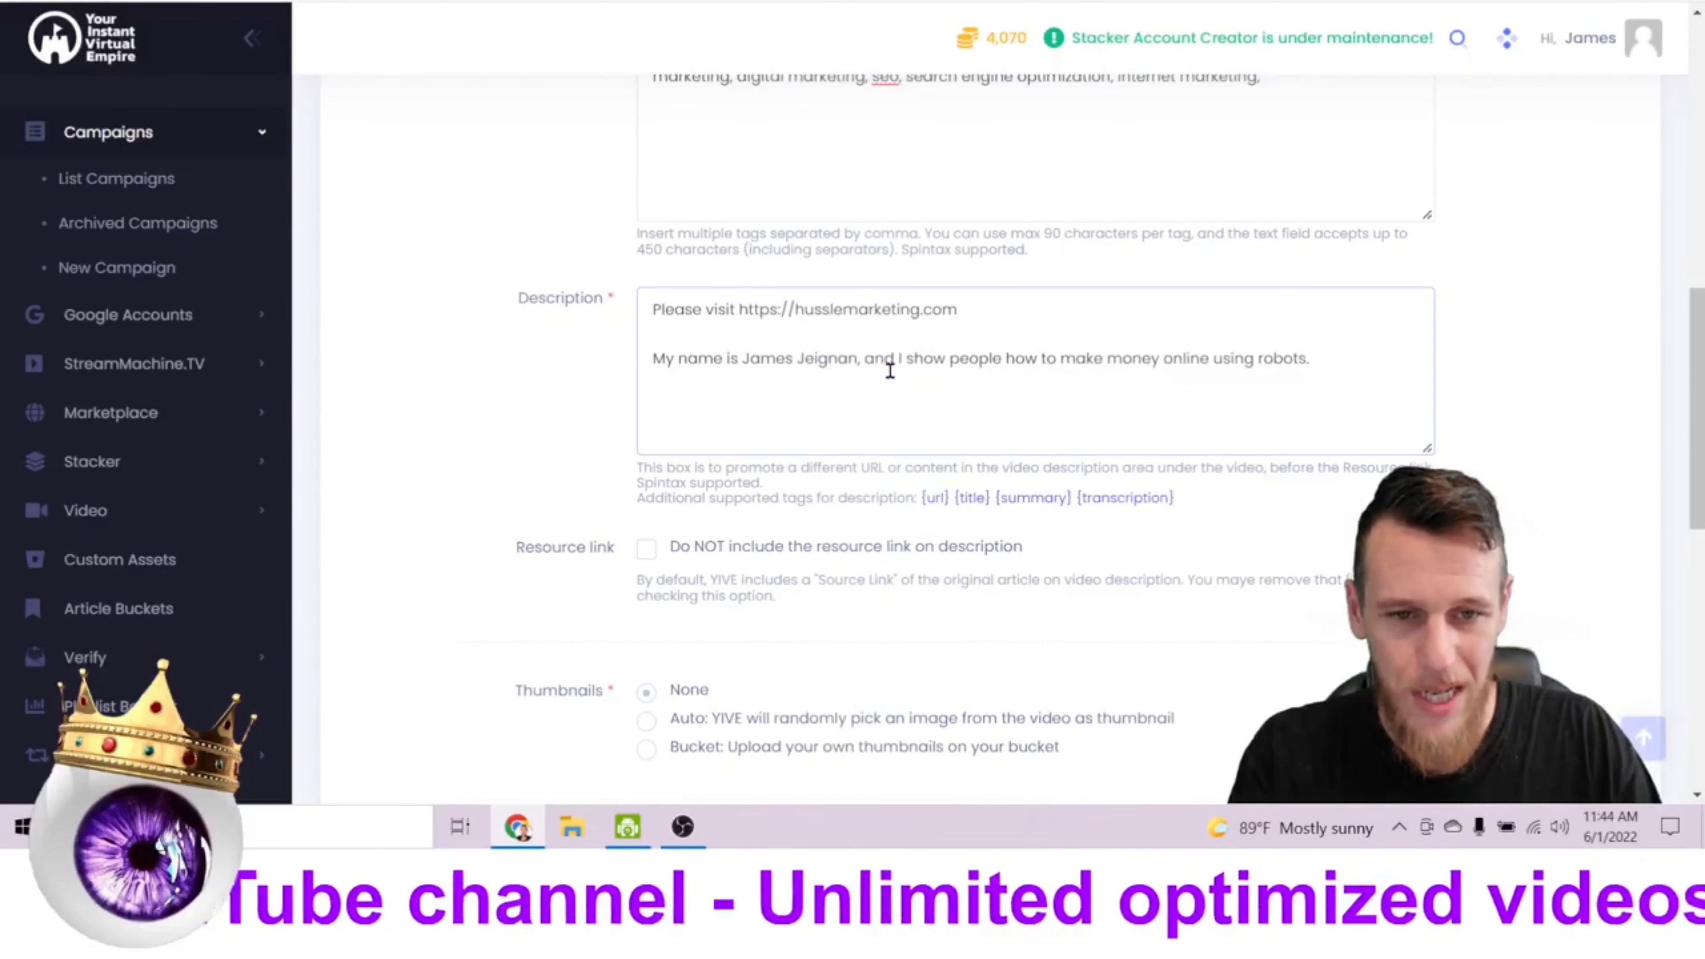
text(n)
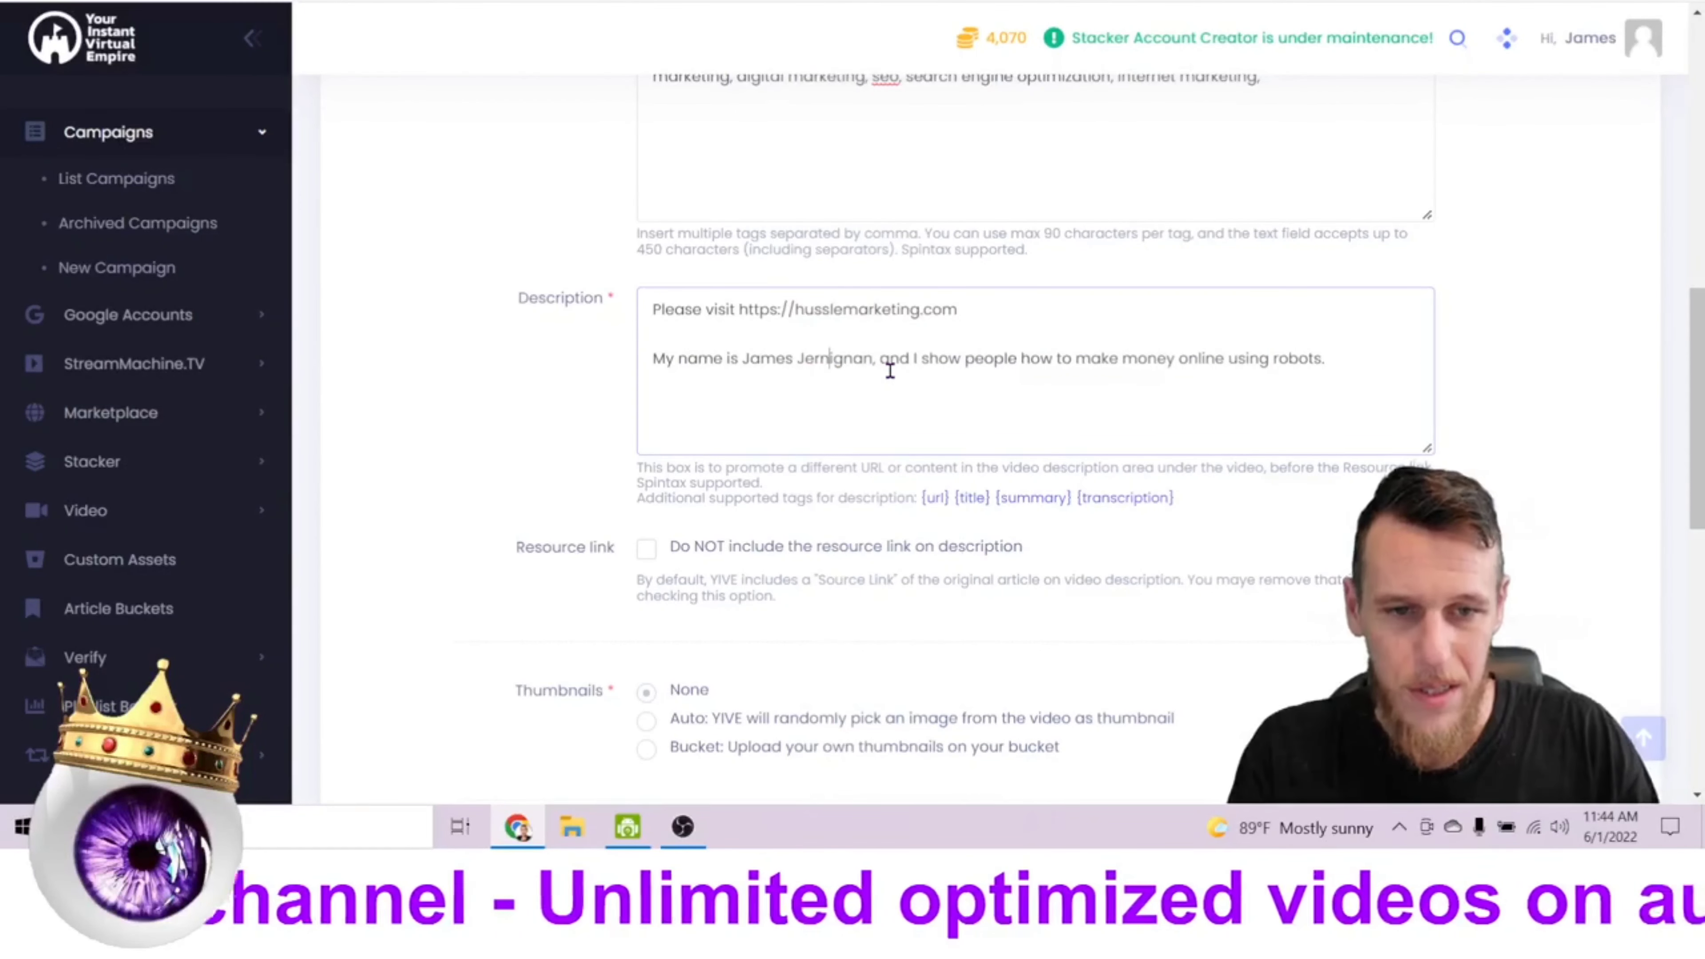
click(1370, 373)
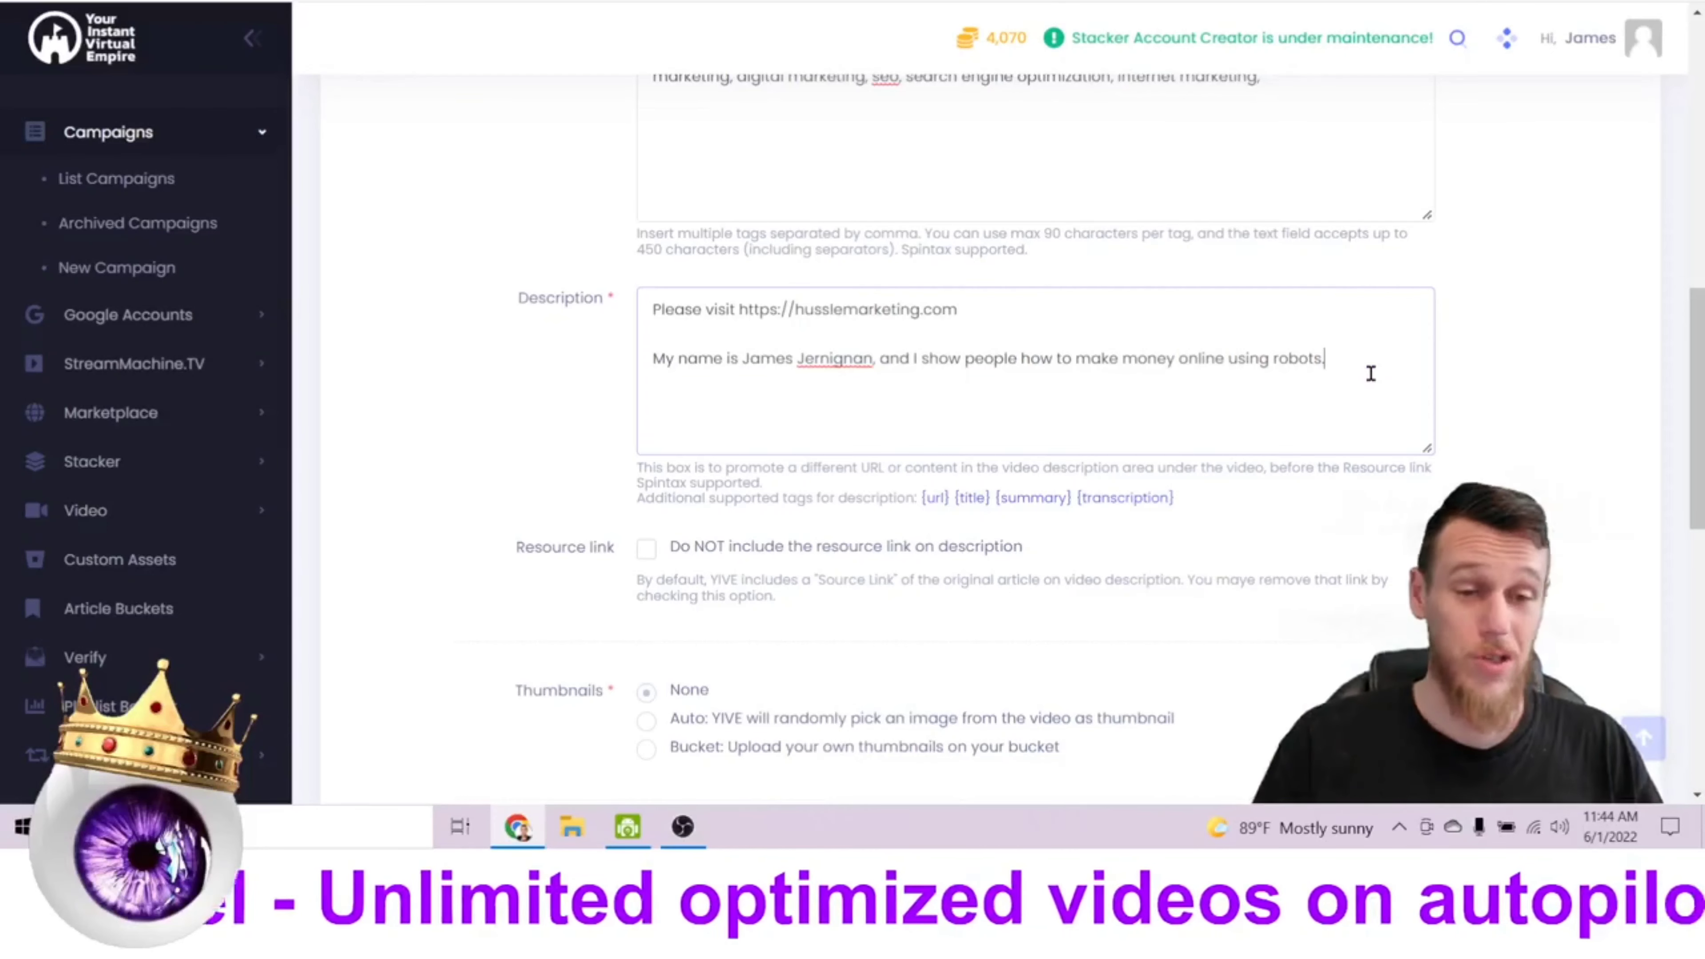
click(841, 361)
key(Delete)
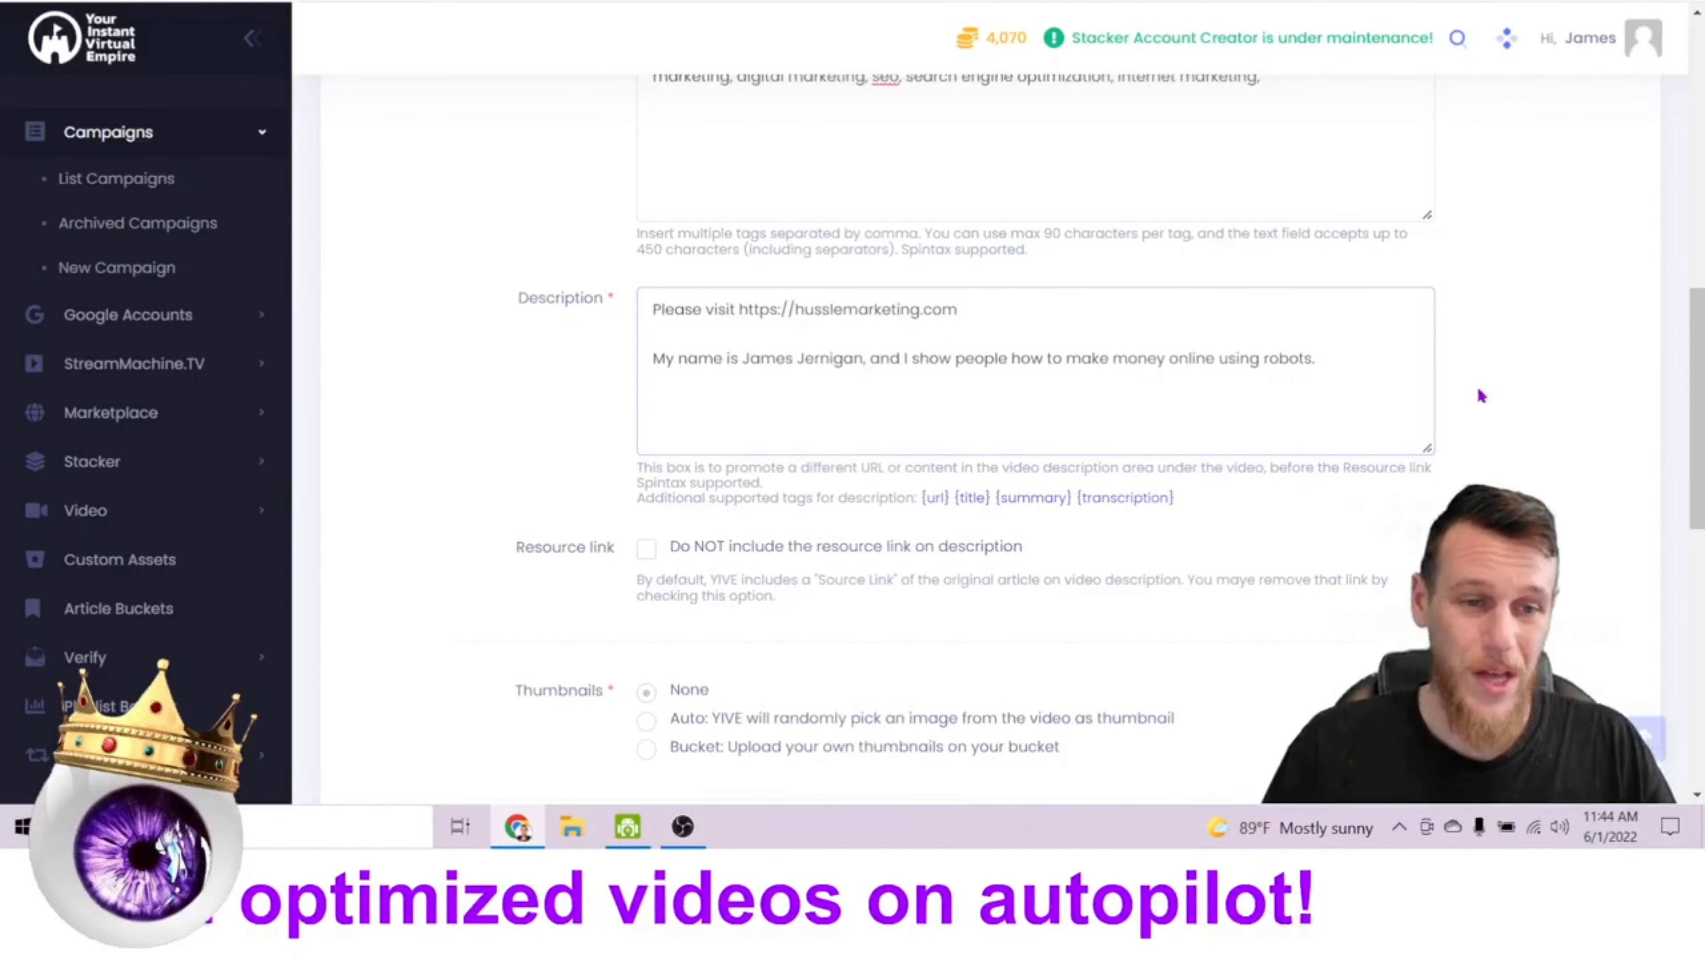
click(1346, 391)
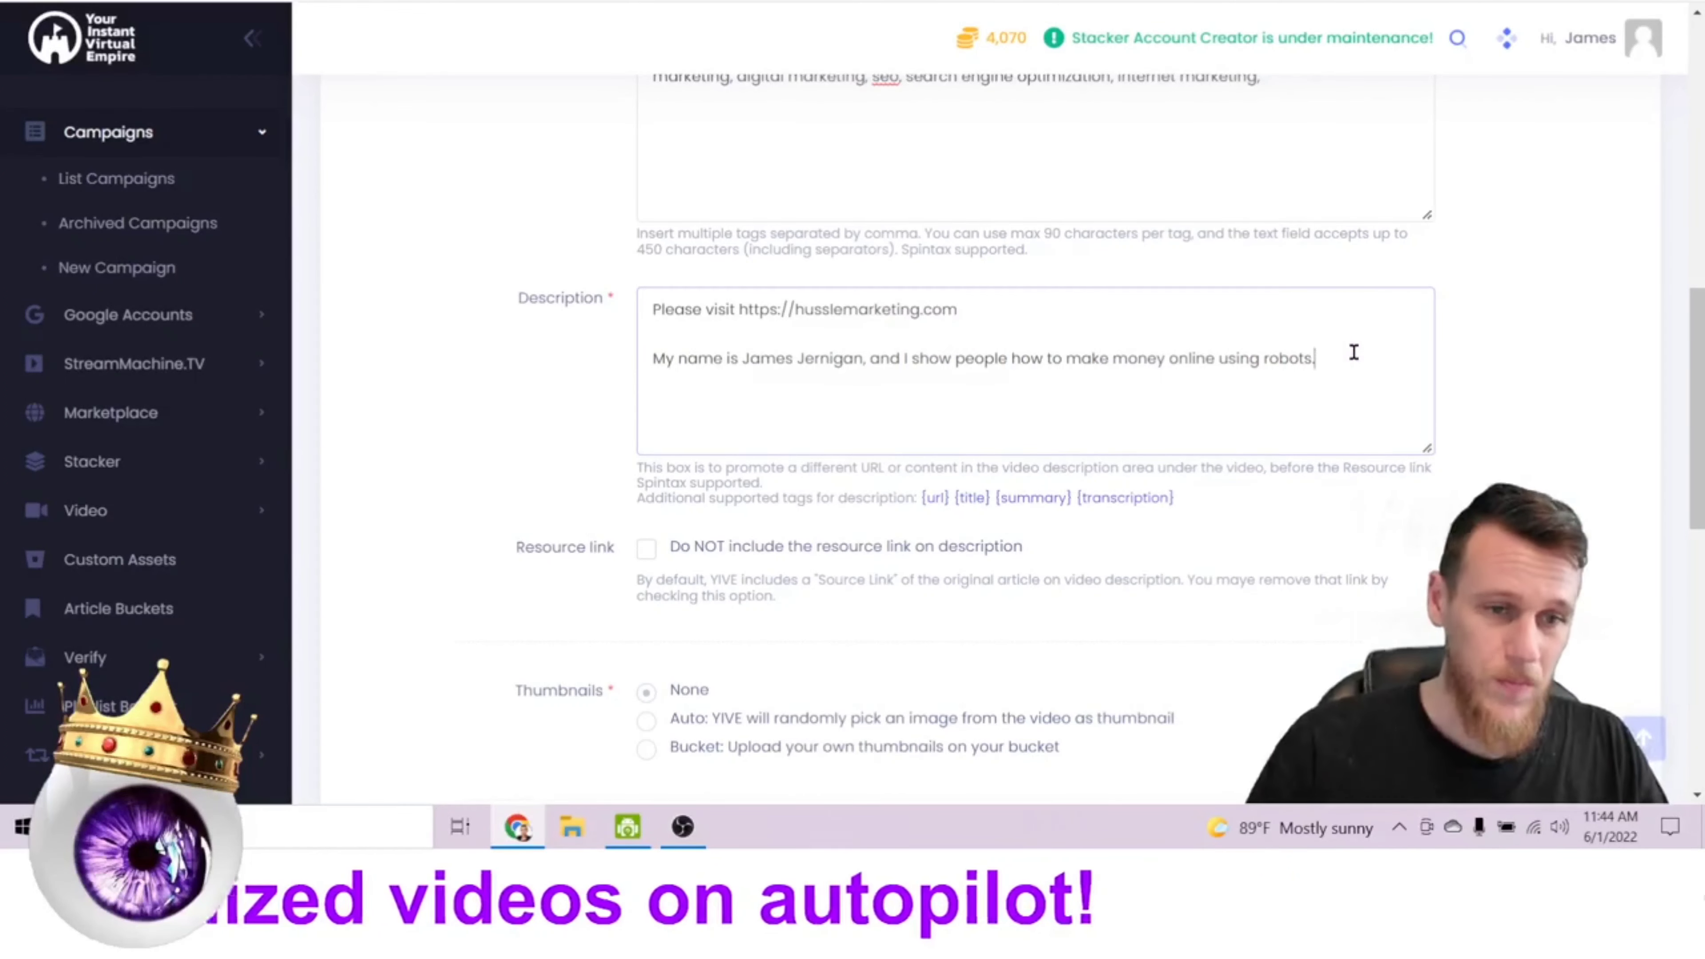
scroll(783, 244, up, 3)
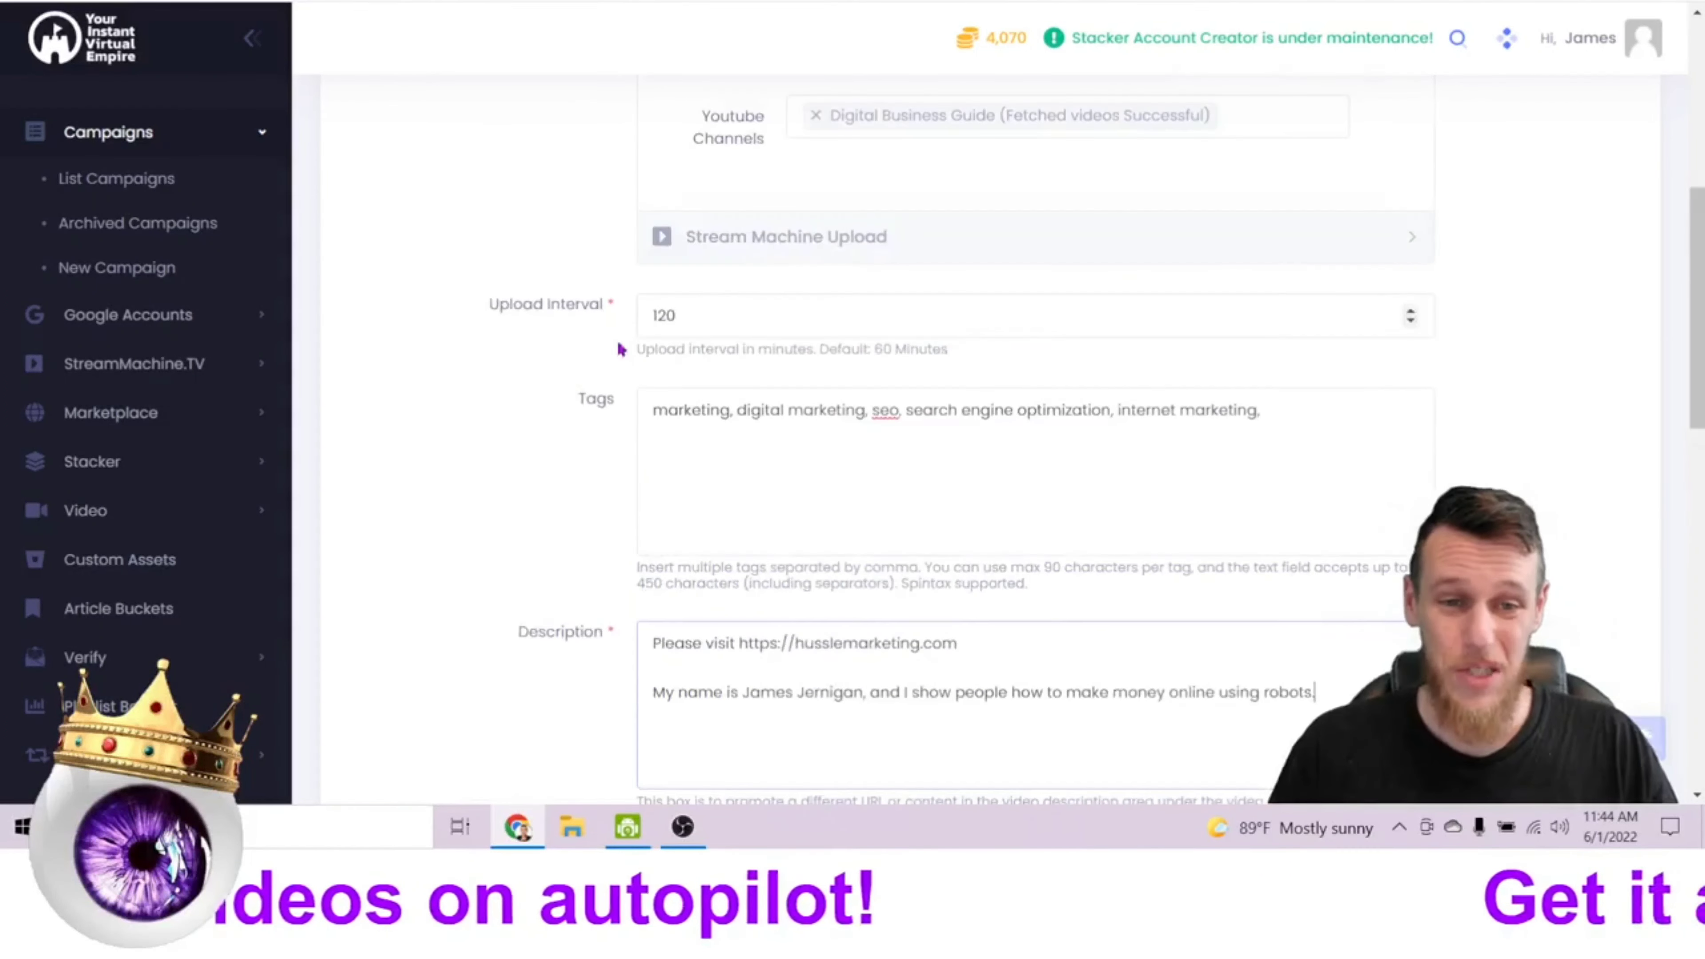
scroll(923, 457, down, 6)
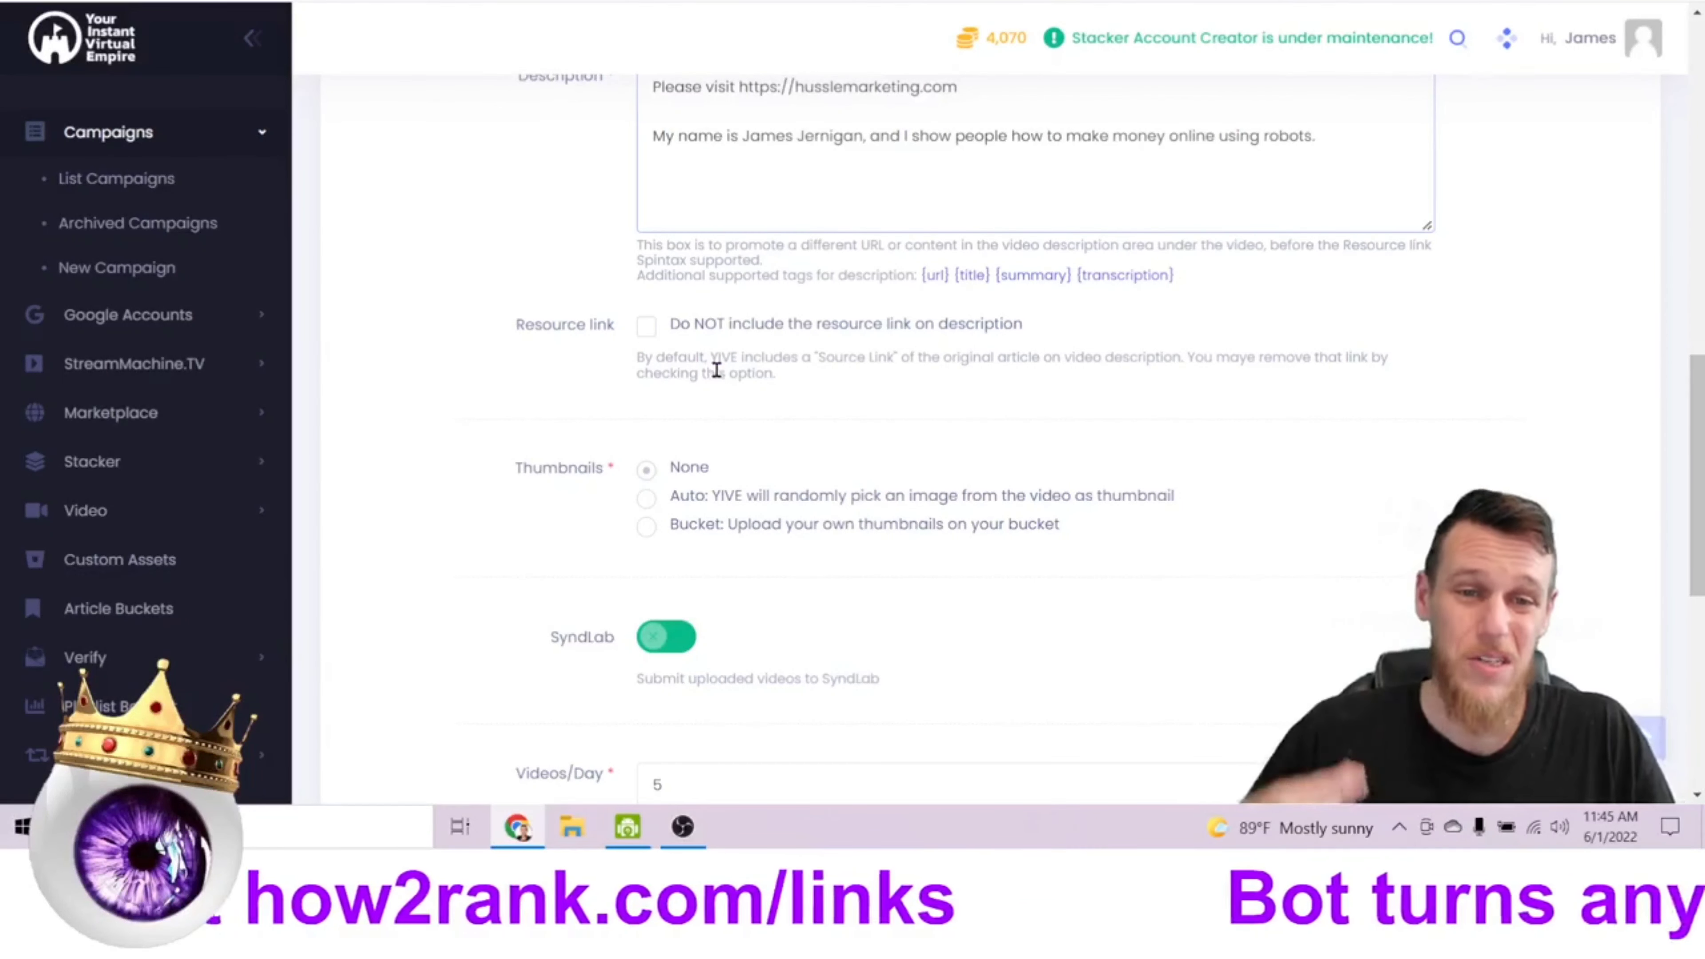
scroll(713, 367, up, 2)
drag(957, 196, 636, 200)
click(761, 198)
drag(957, 198, 740, 198)
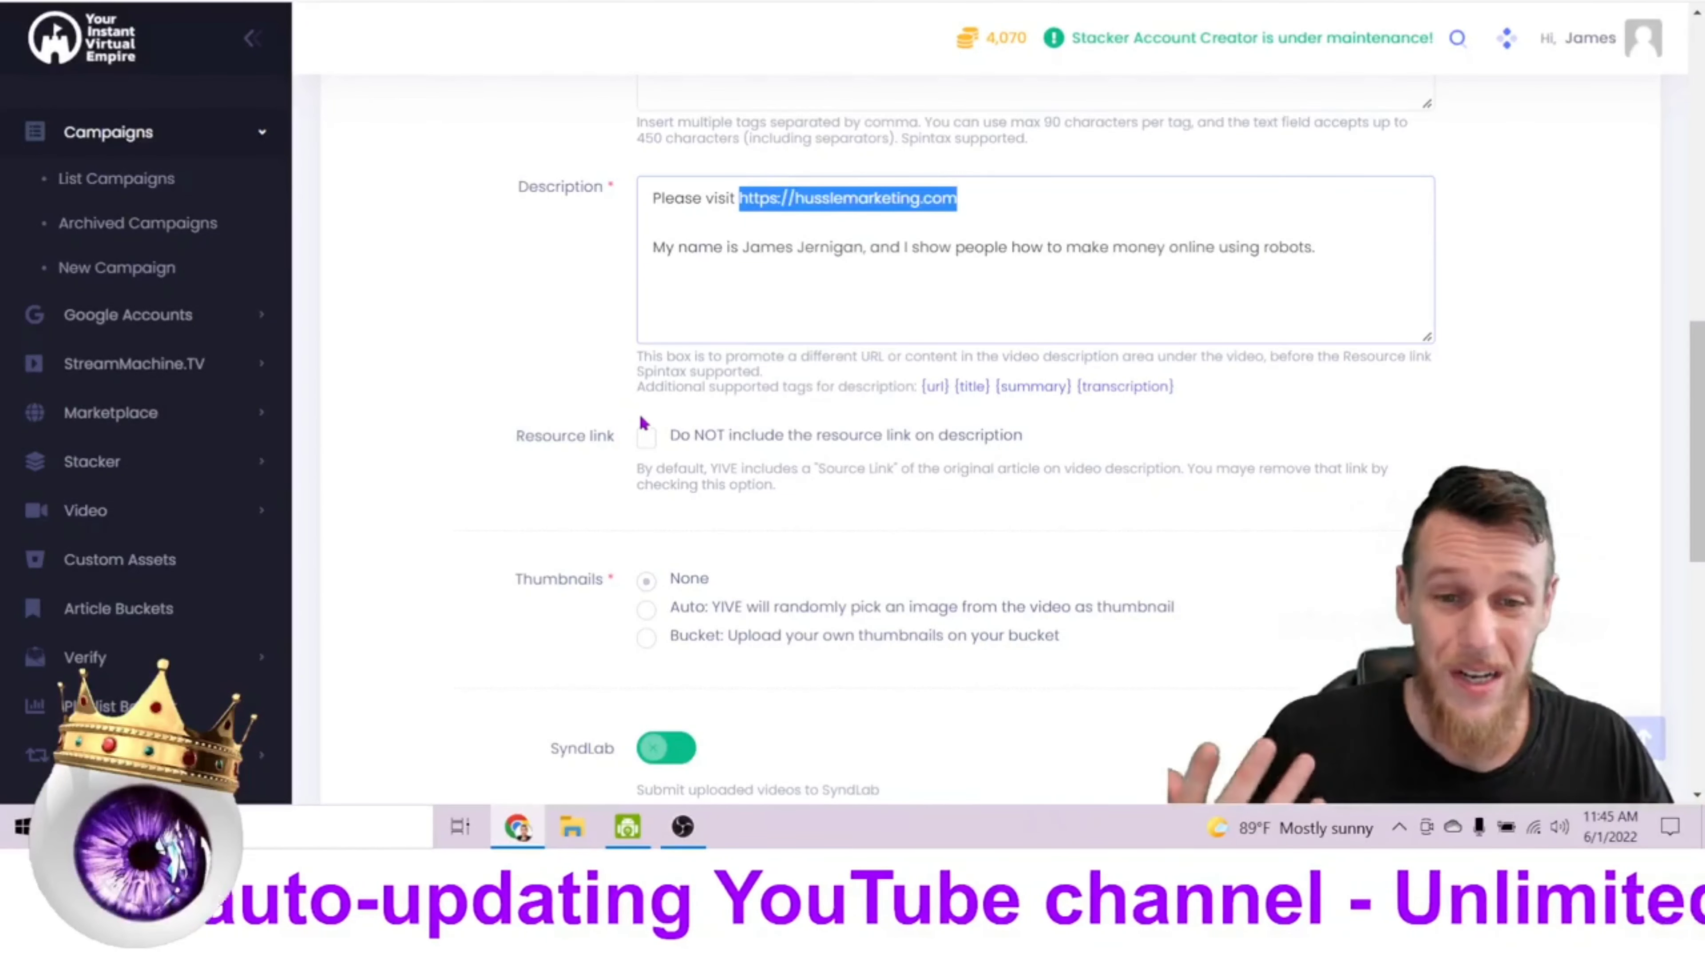
Have thumbnails picked automatically from each video and enable thumbnail templates
scroll(805, 416, down, 3)
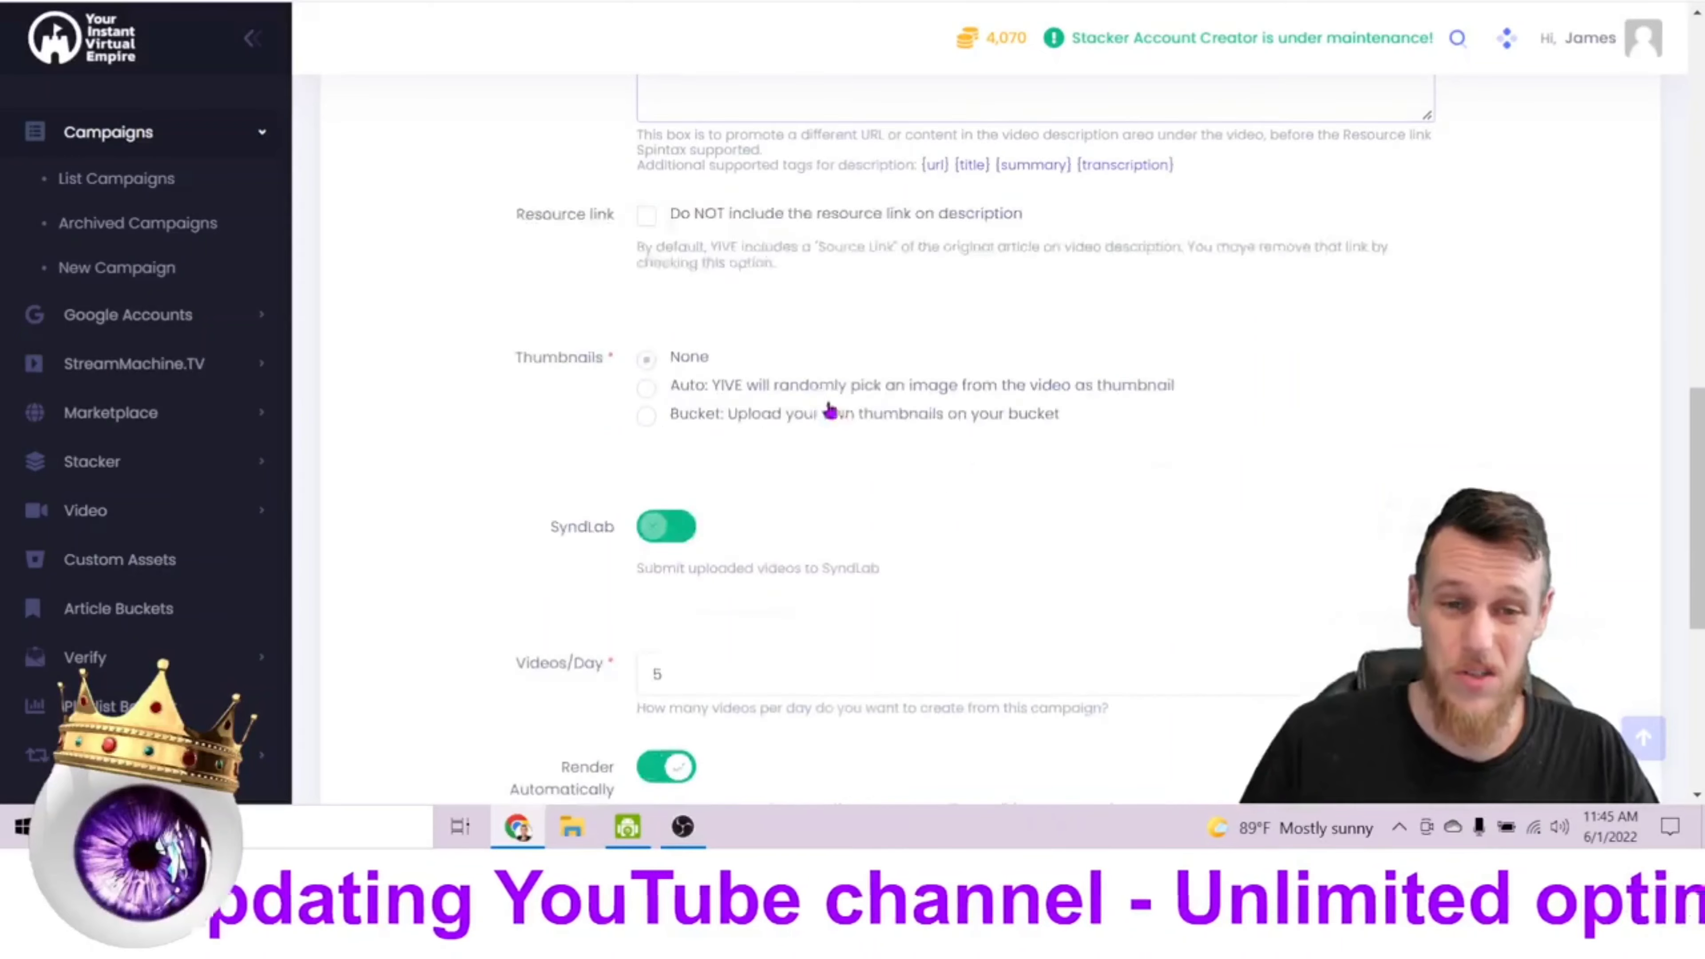
scroll(955, 311, down, 1)
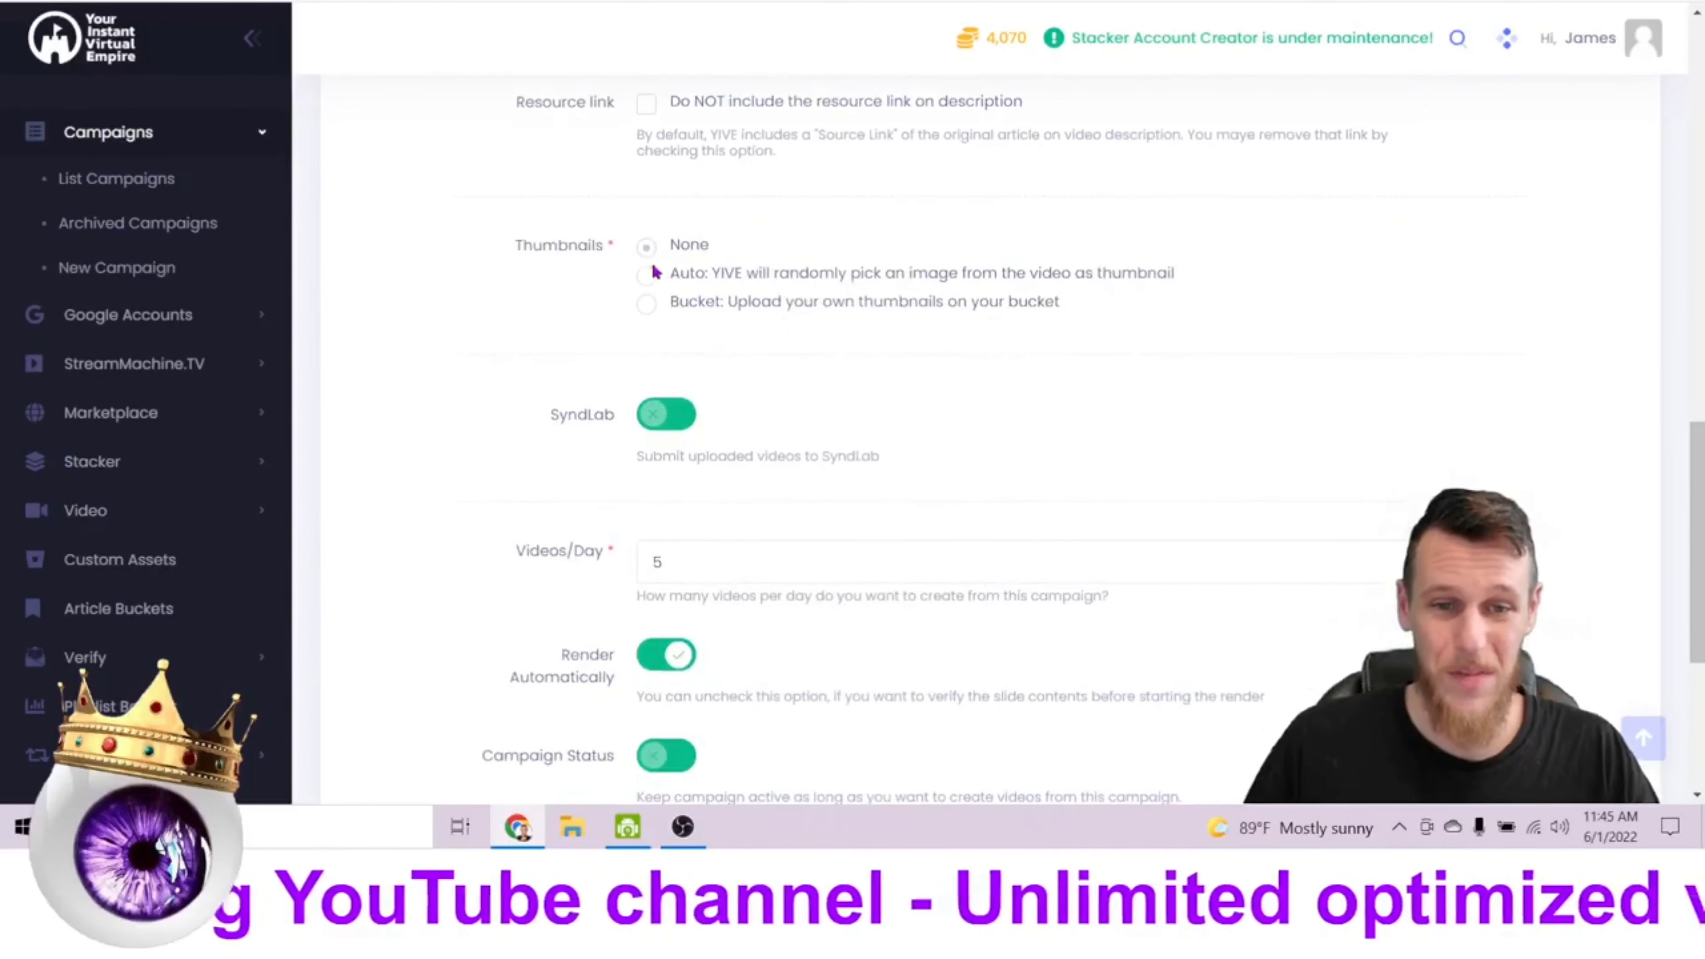
click(651, 280)
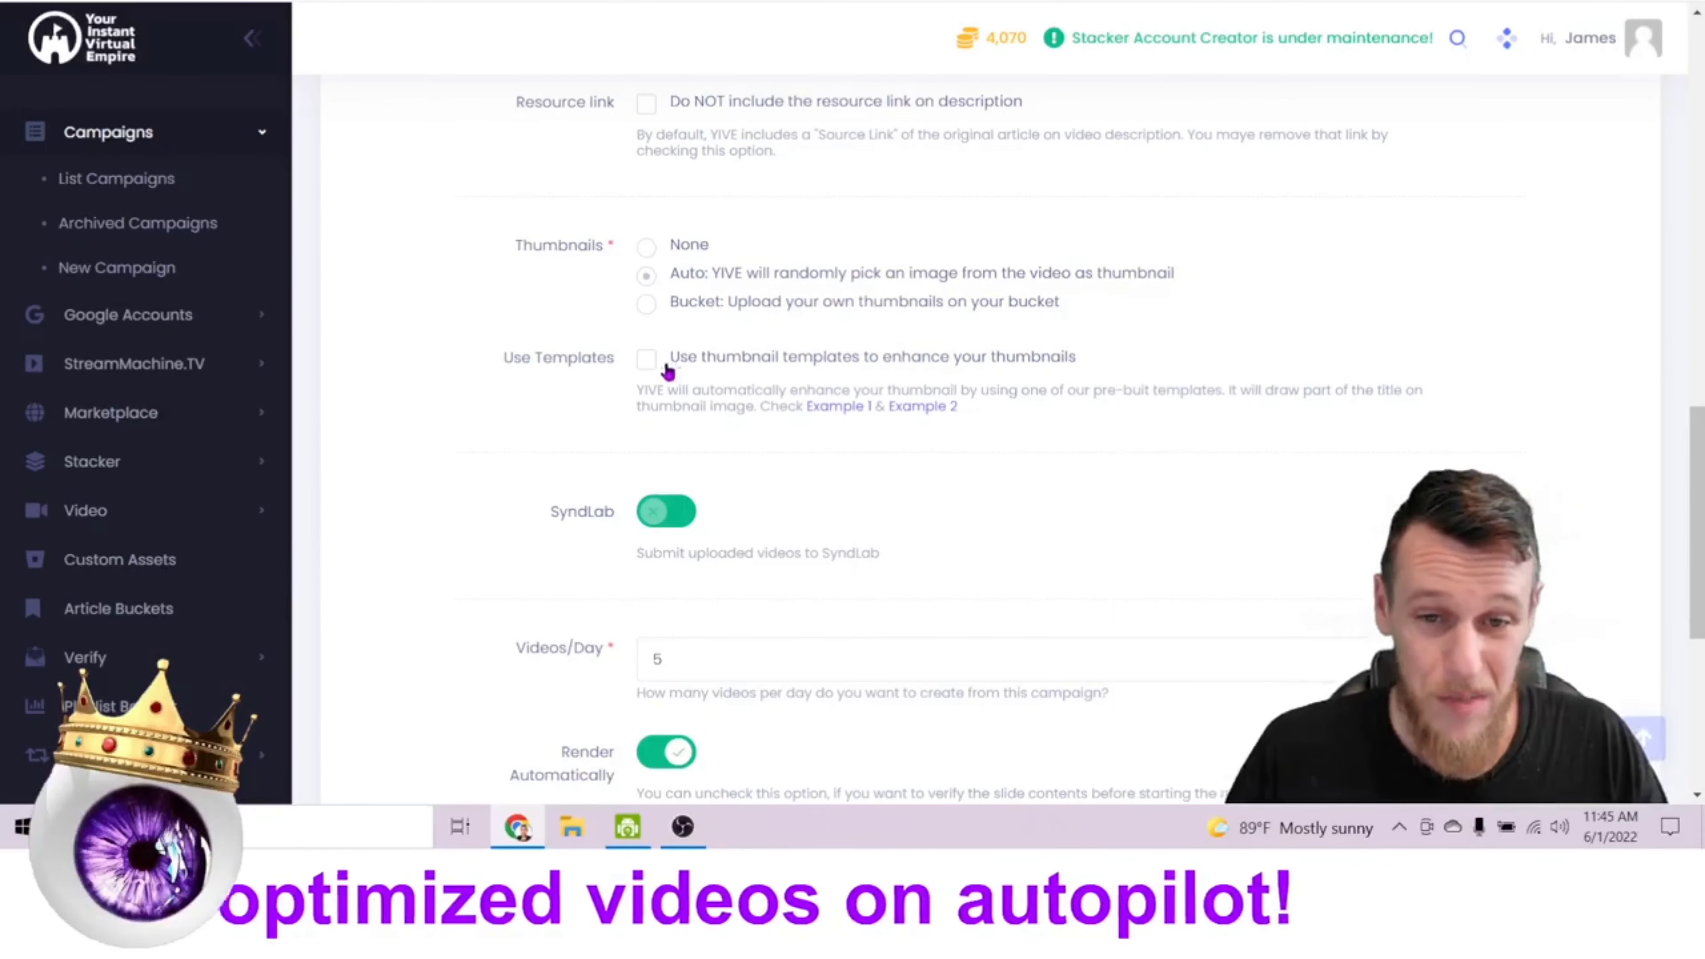
click(644, 361)
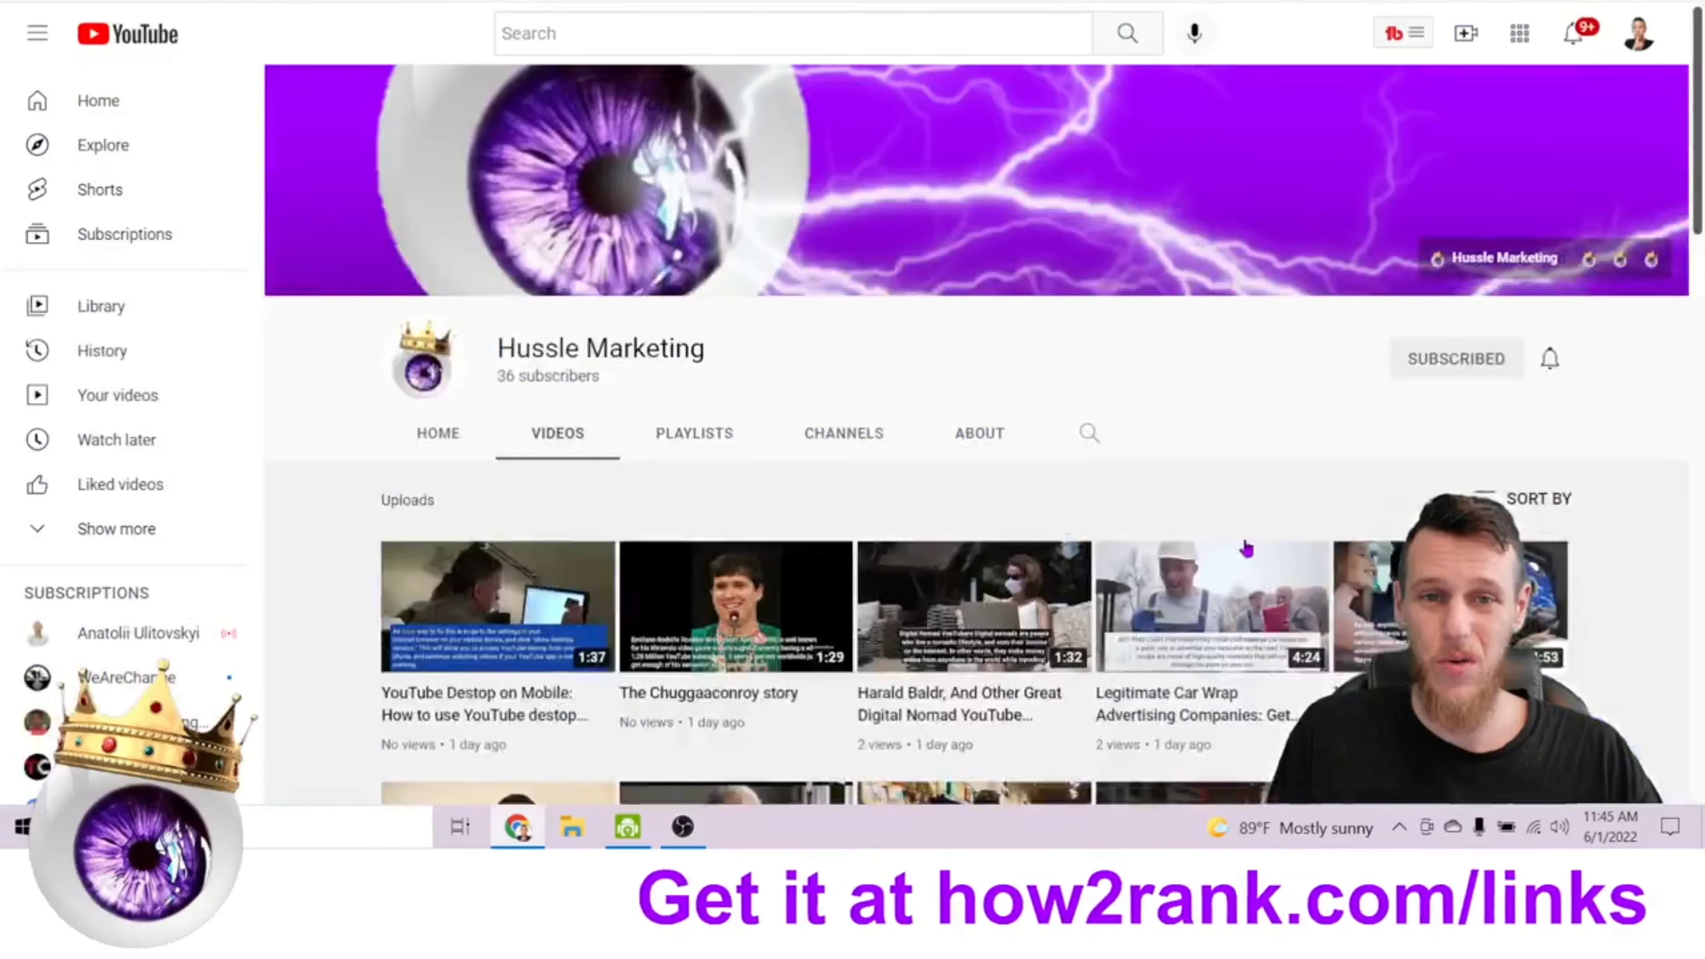
scroll(1144, 347, down, 5)
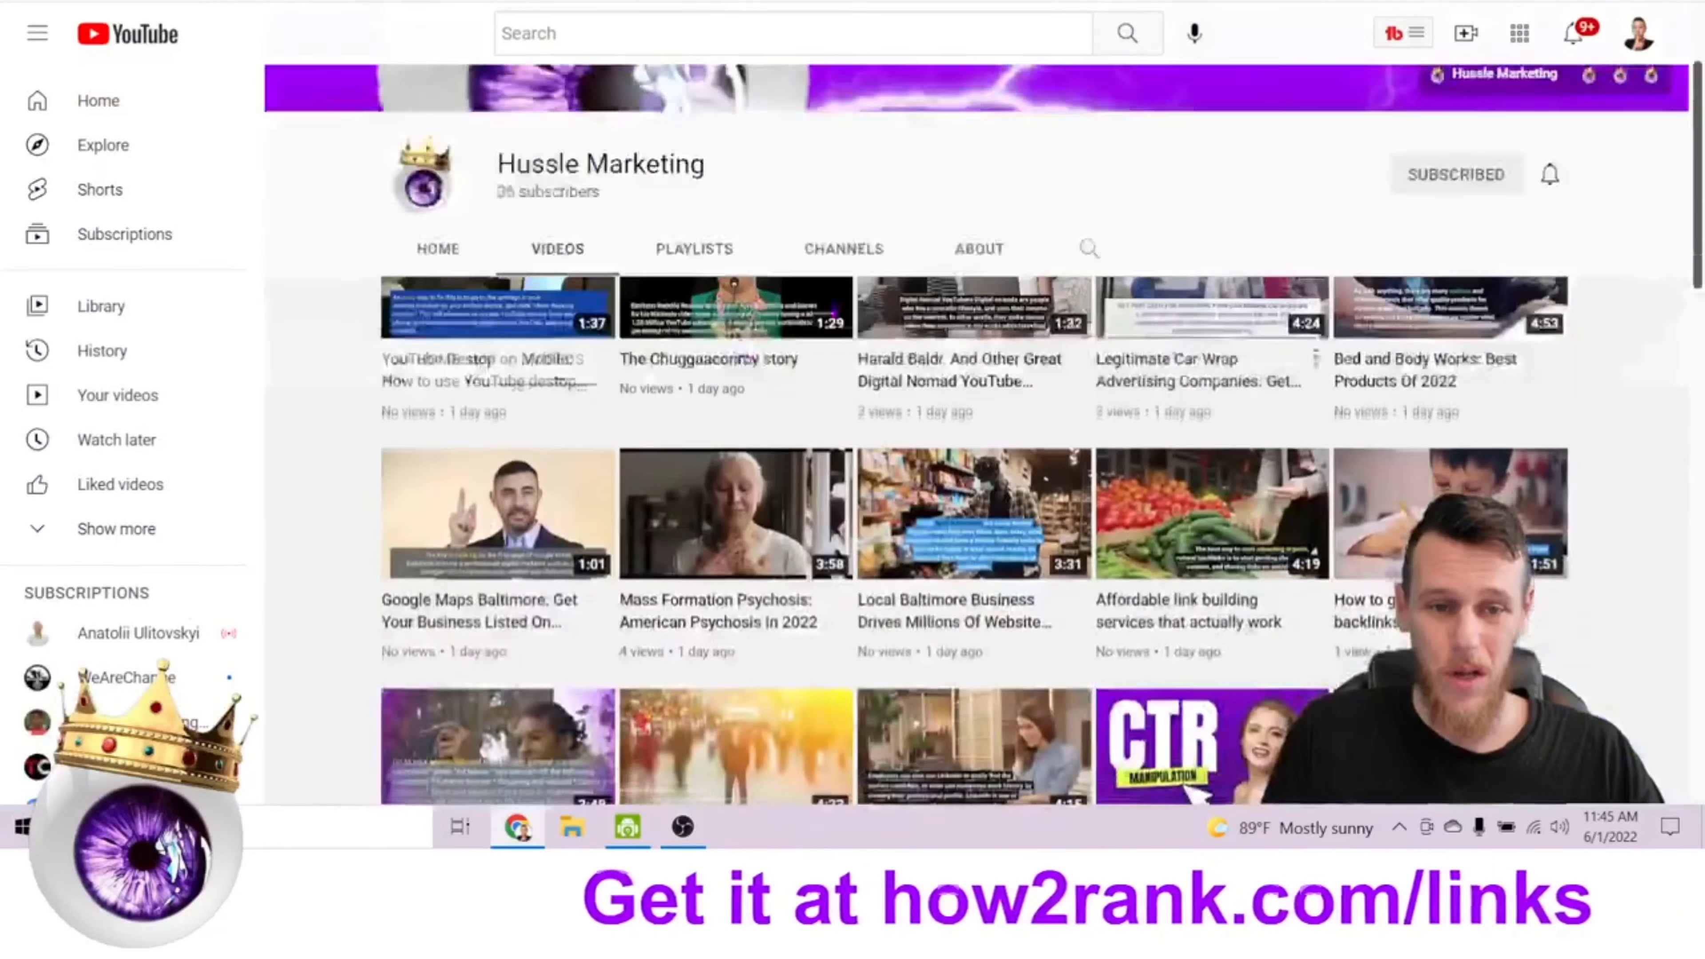
scroll(1143, 347, down, 8)
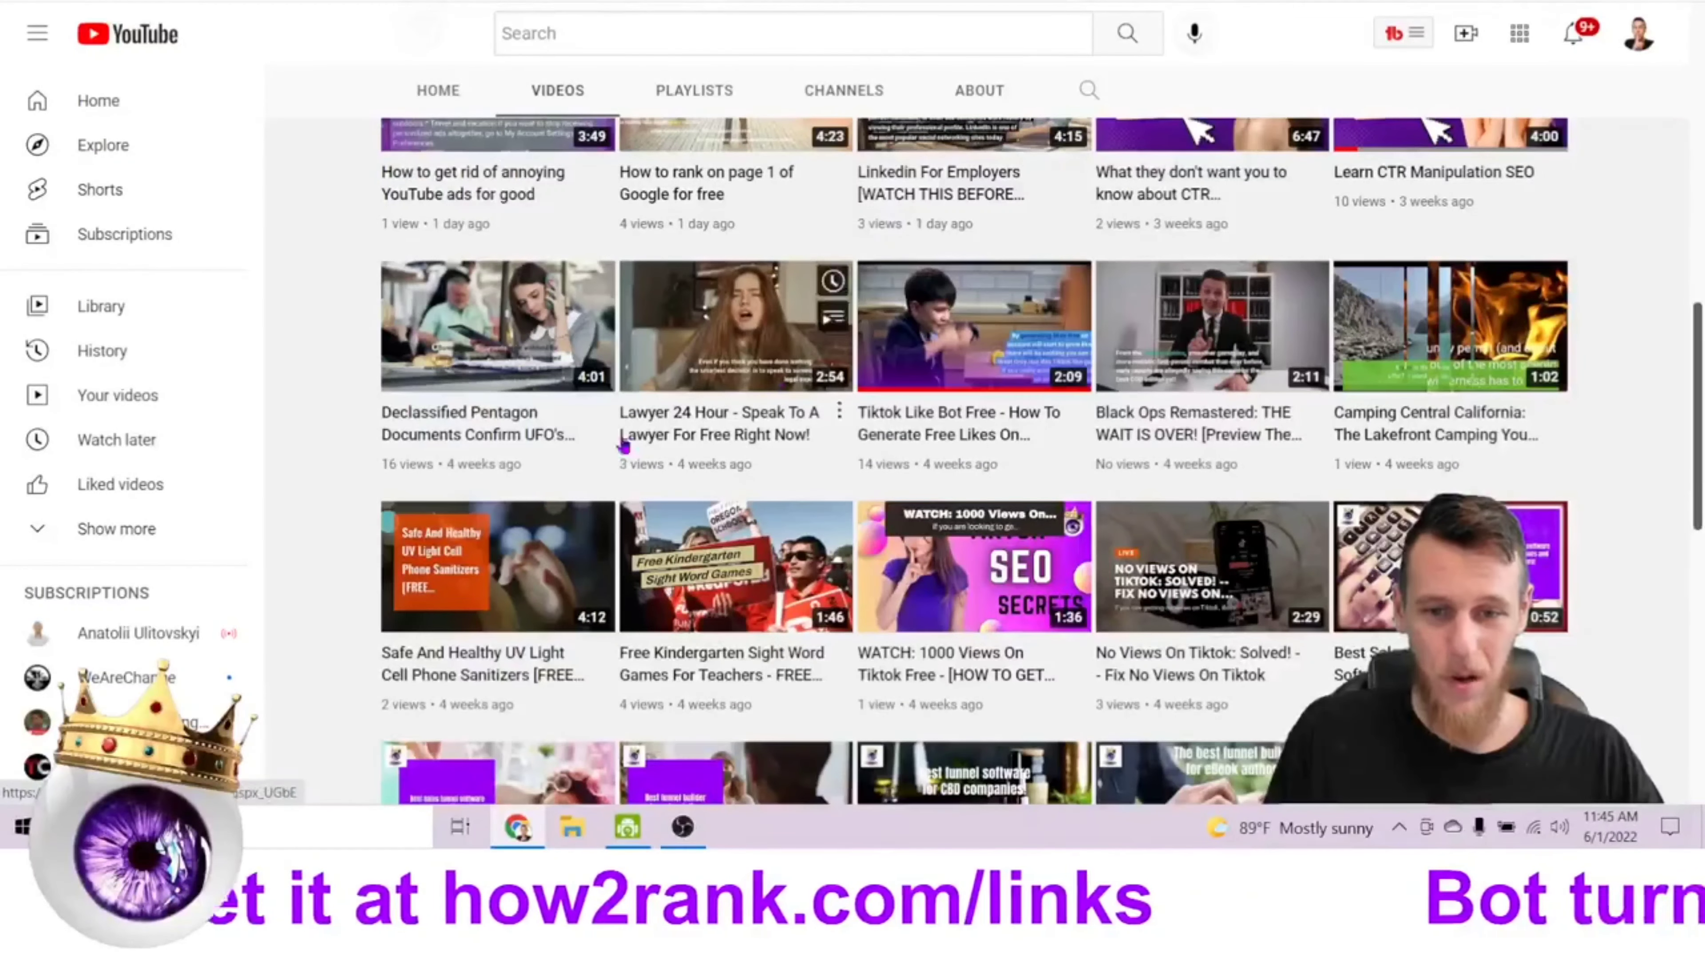
mouse_move(386, 539)
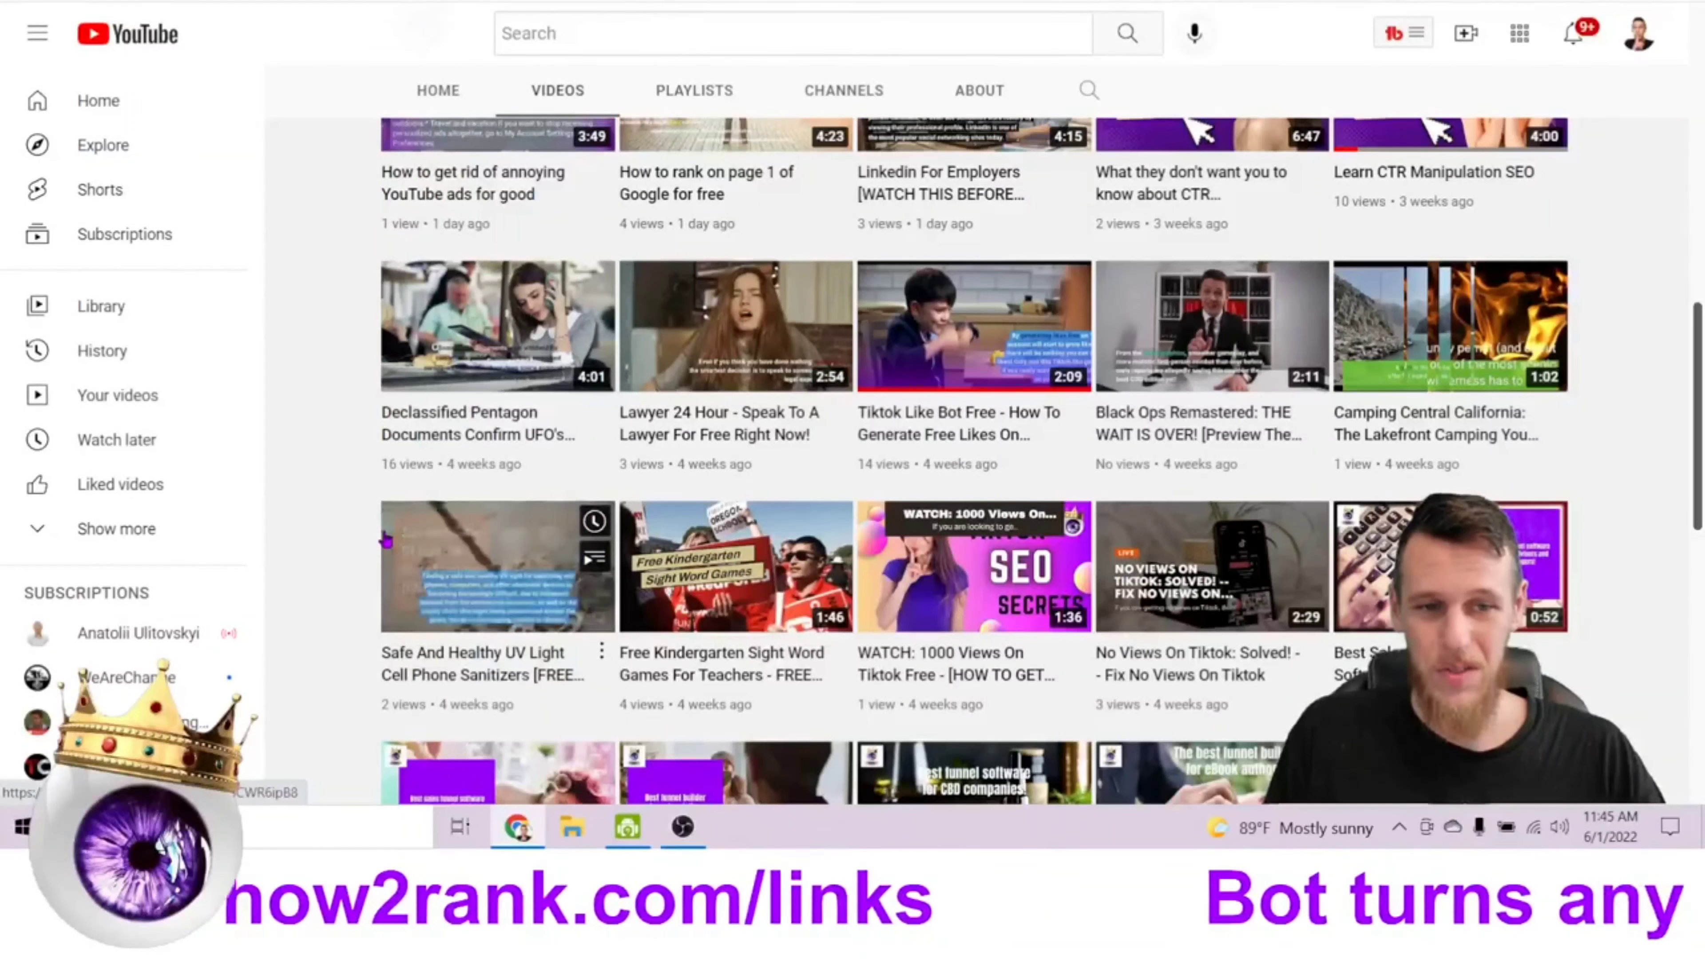
scroll(386, 539, down, 3)
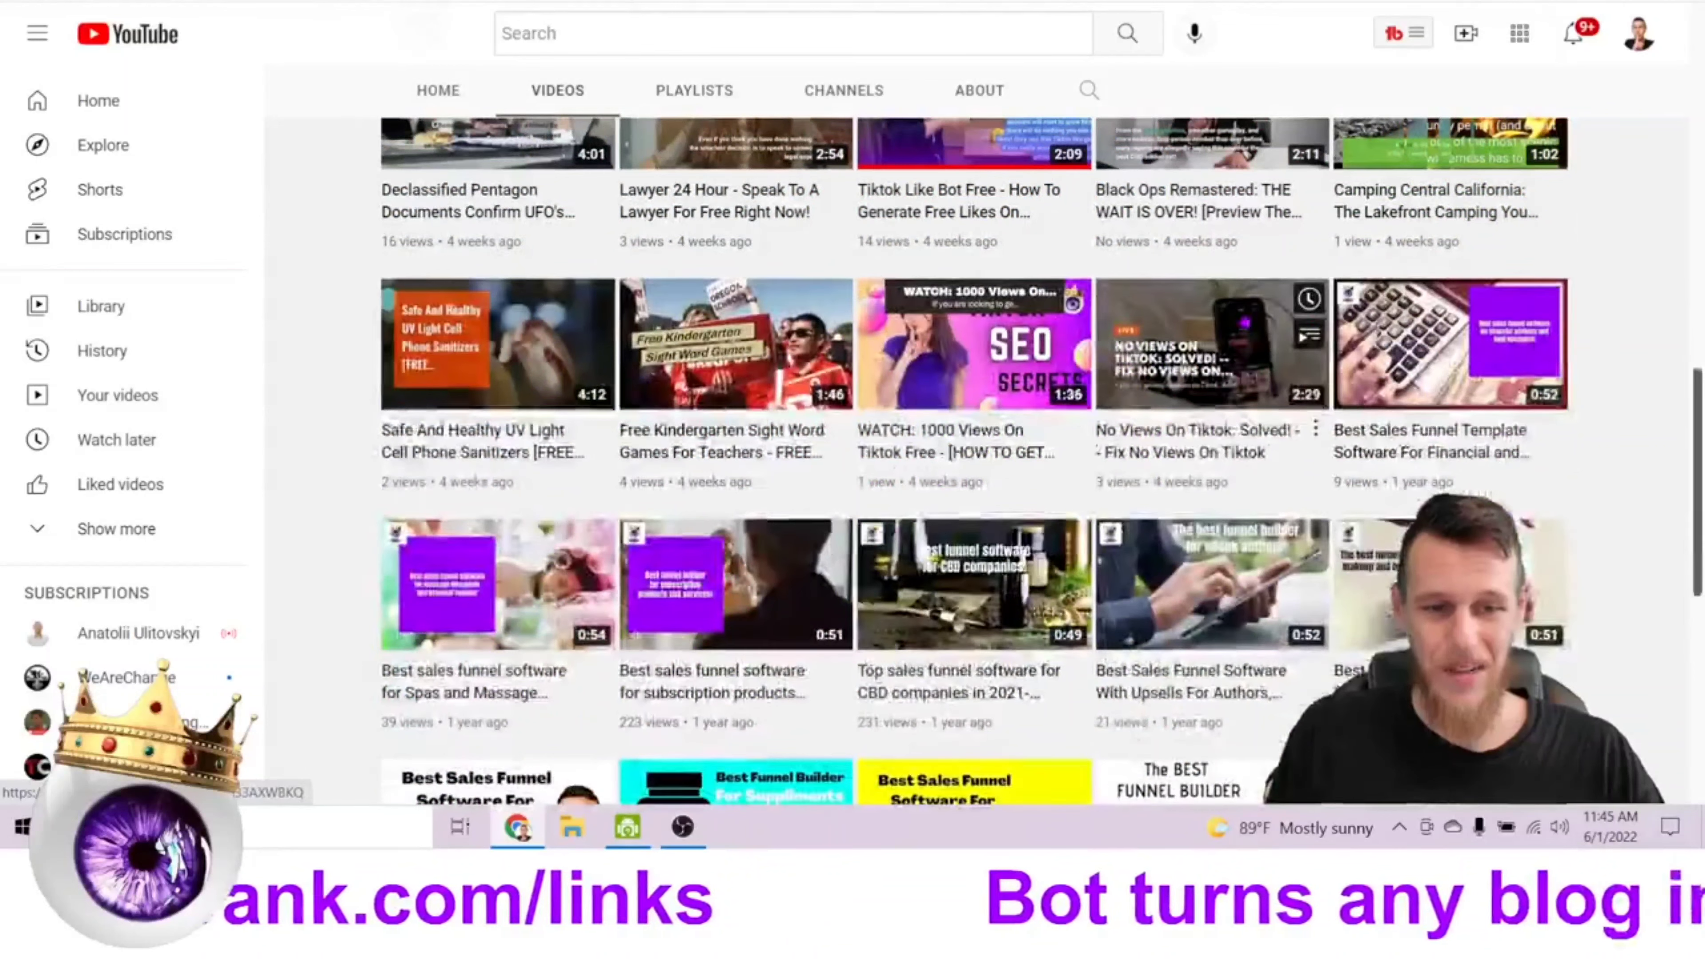
mouse_move(1122, 370)
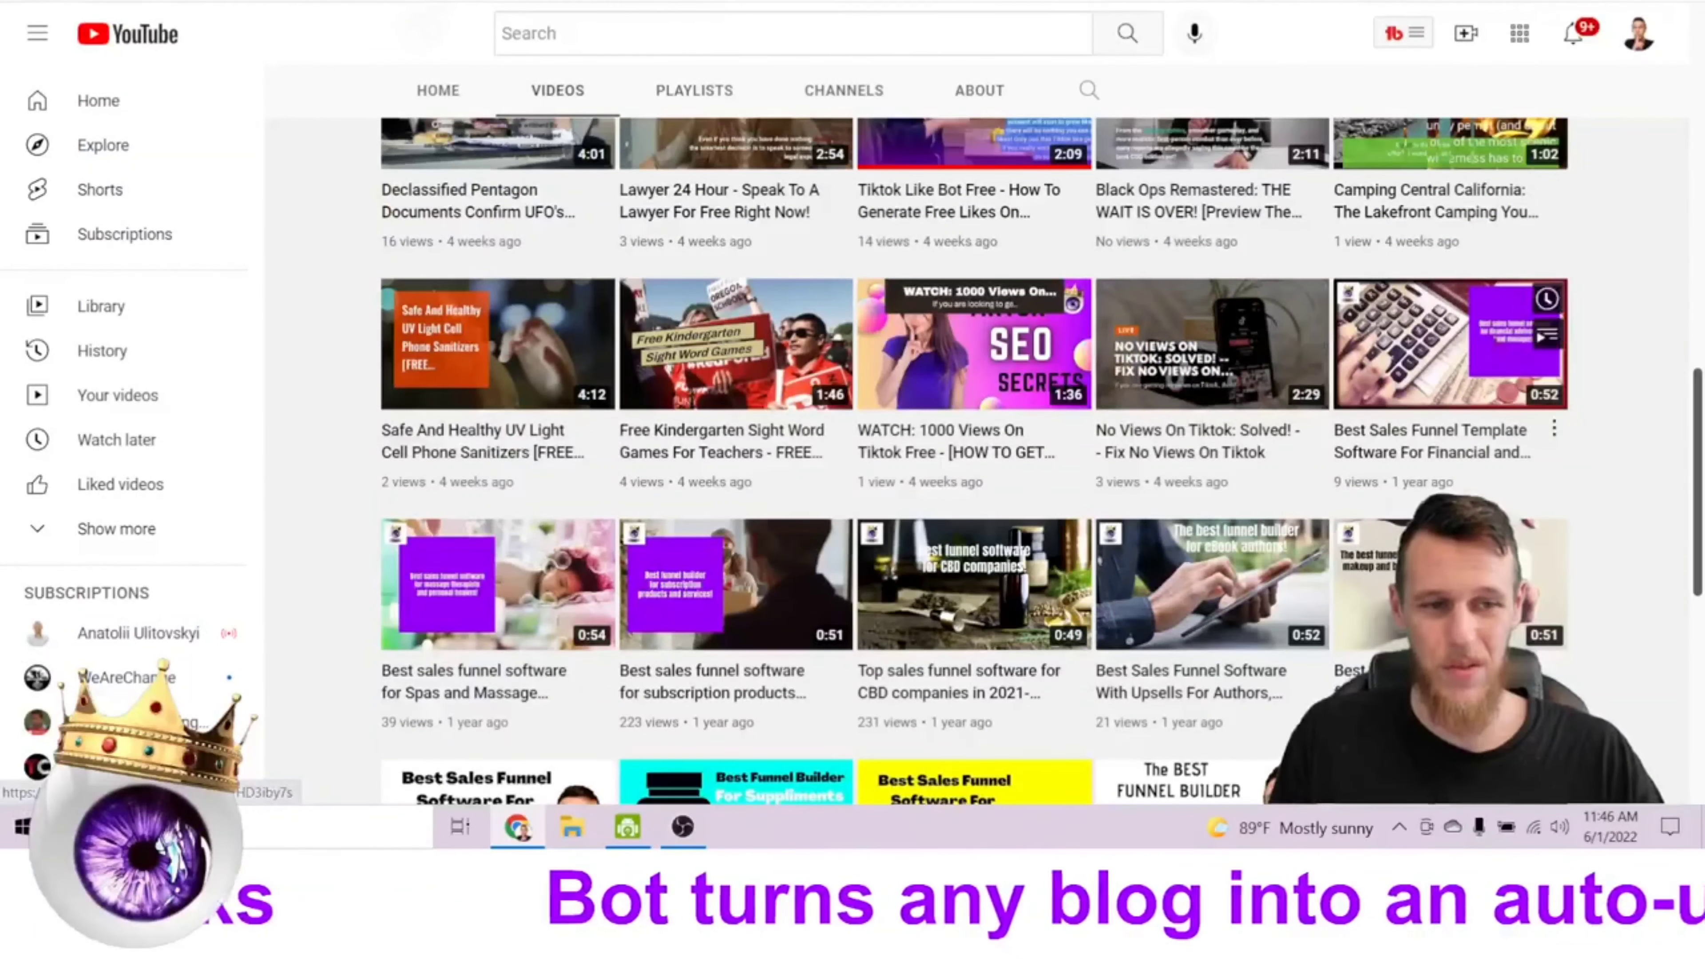
scroll(1141, 349, up, 8)
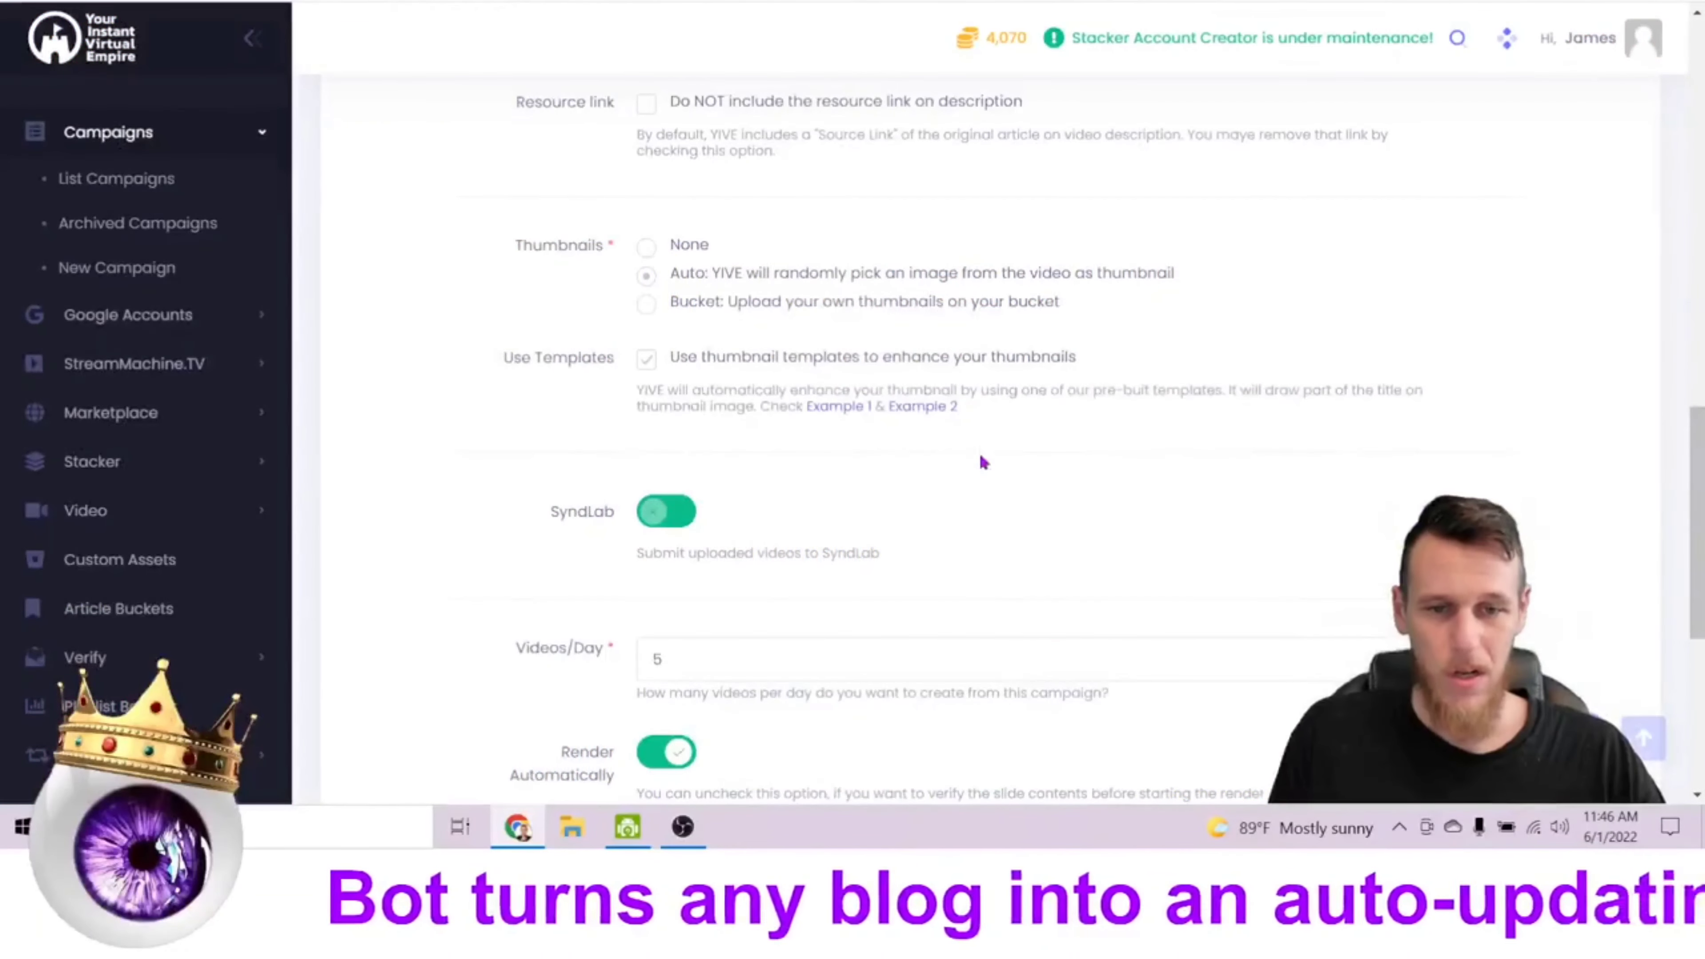
scroll(1043, 449, down, 2)
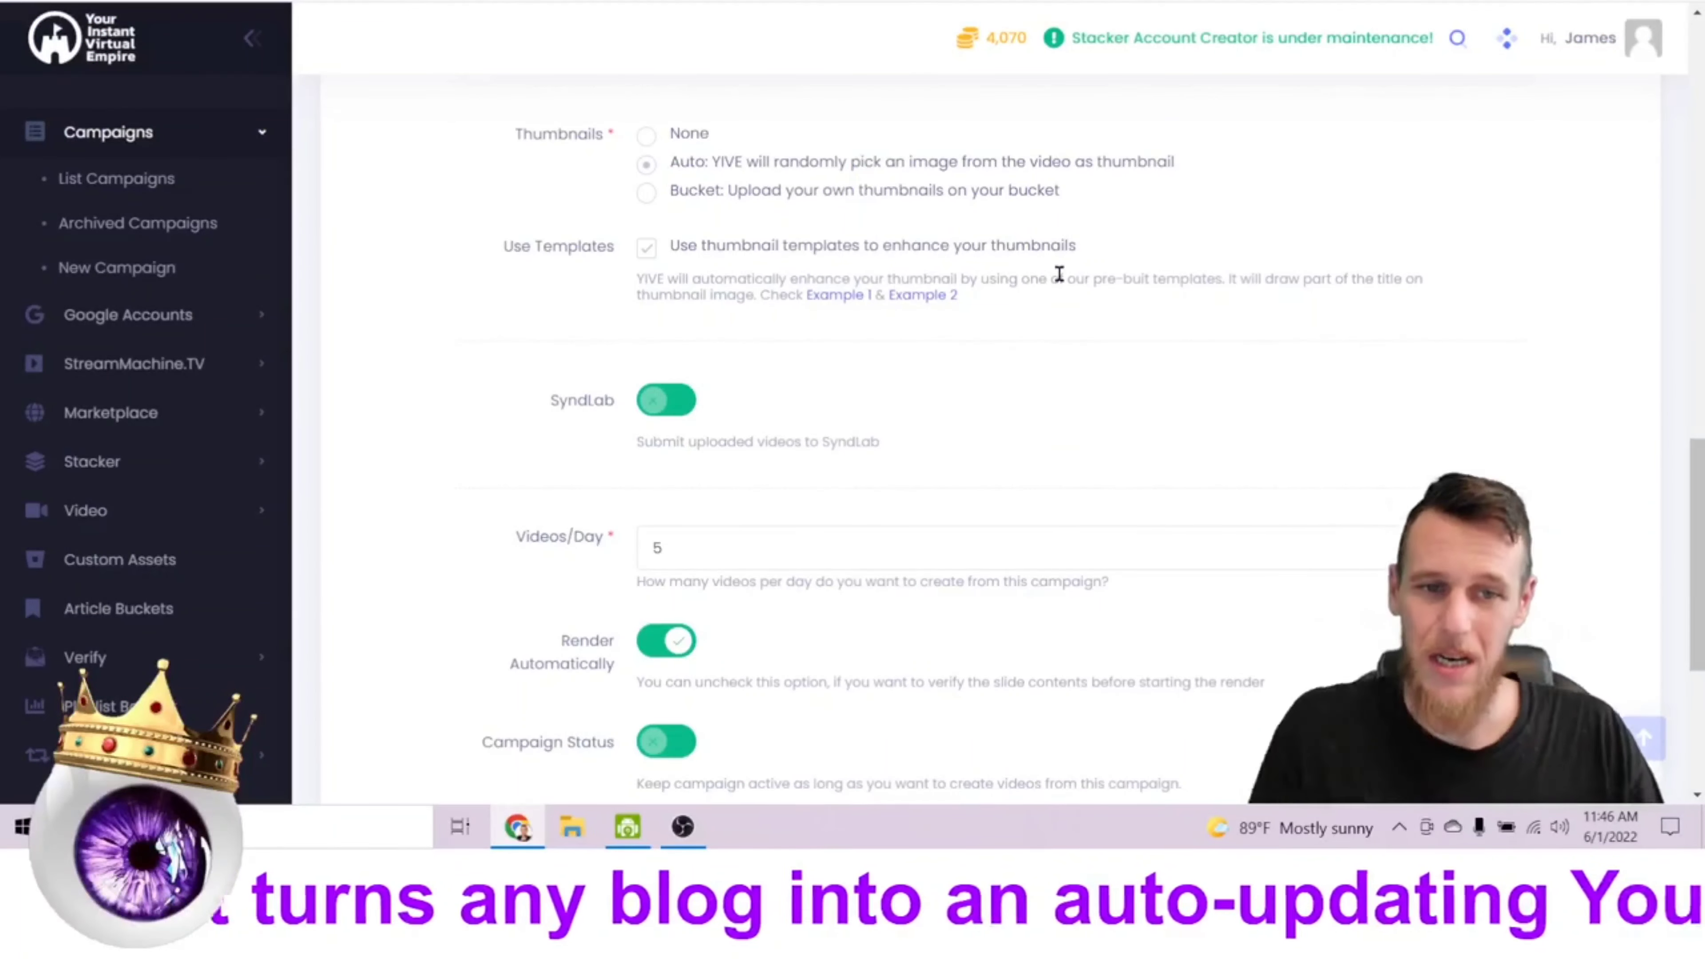
scroll(1069, 234, down, 1)
scroll(1069, 235, down, 3)
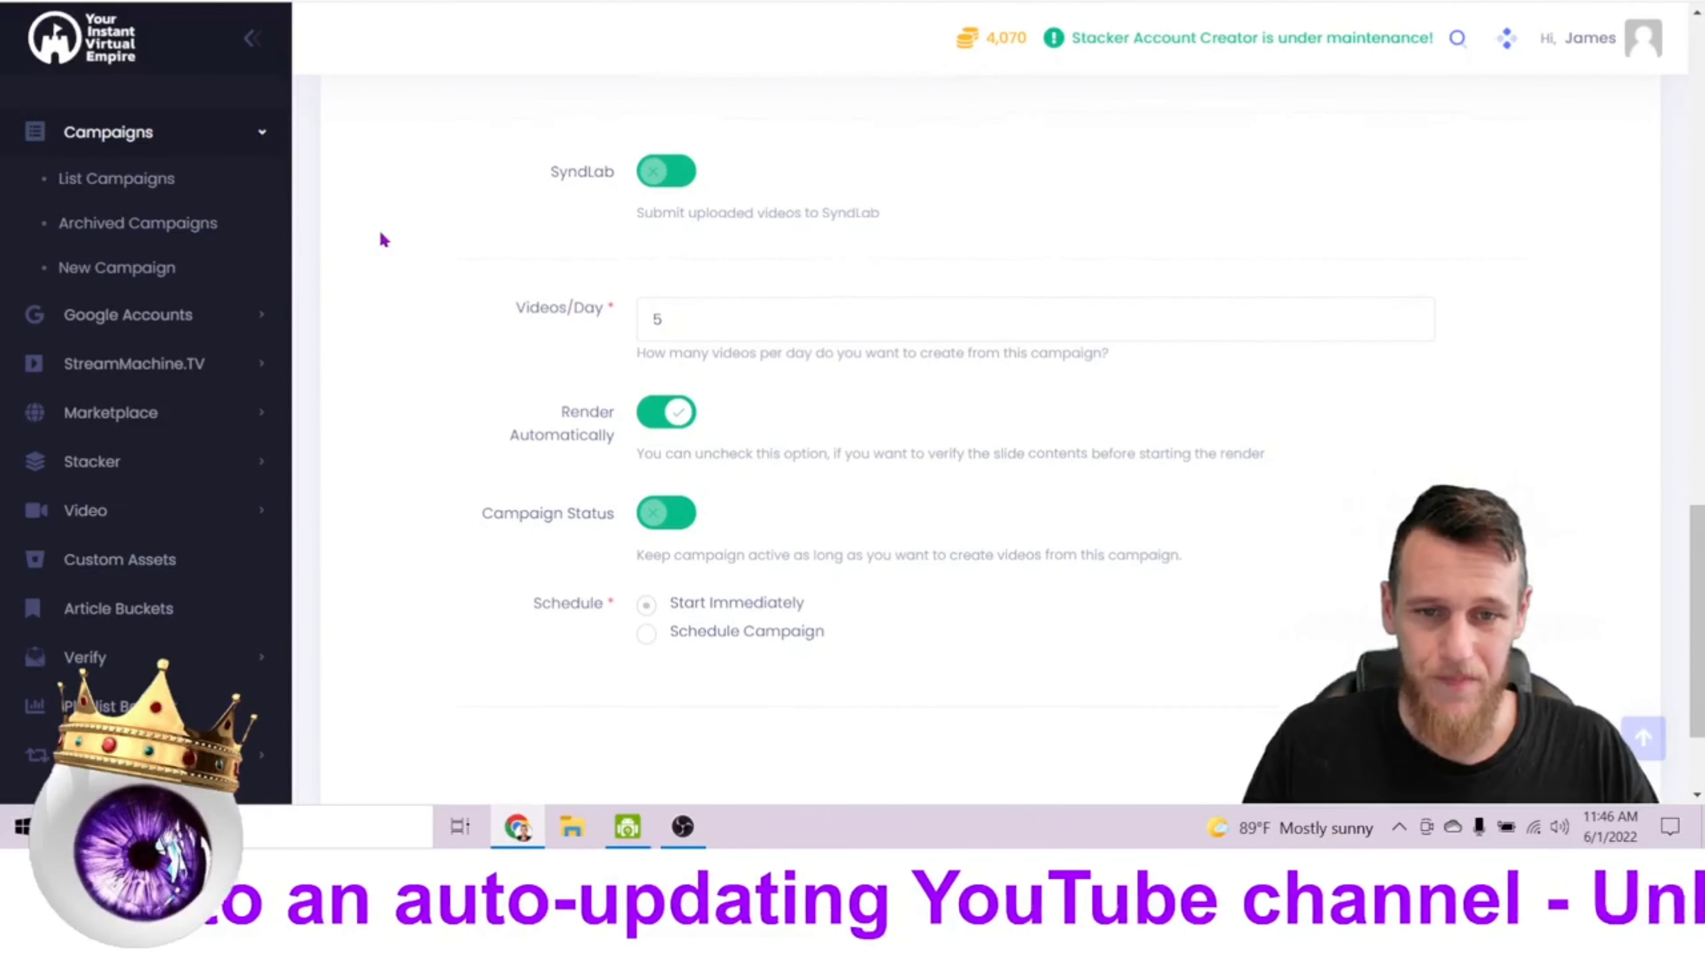
scroll(450, 228, down, 2)
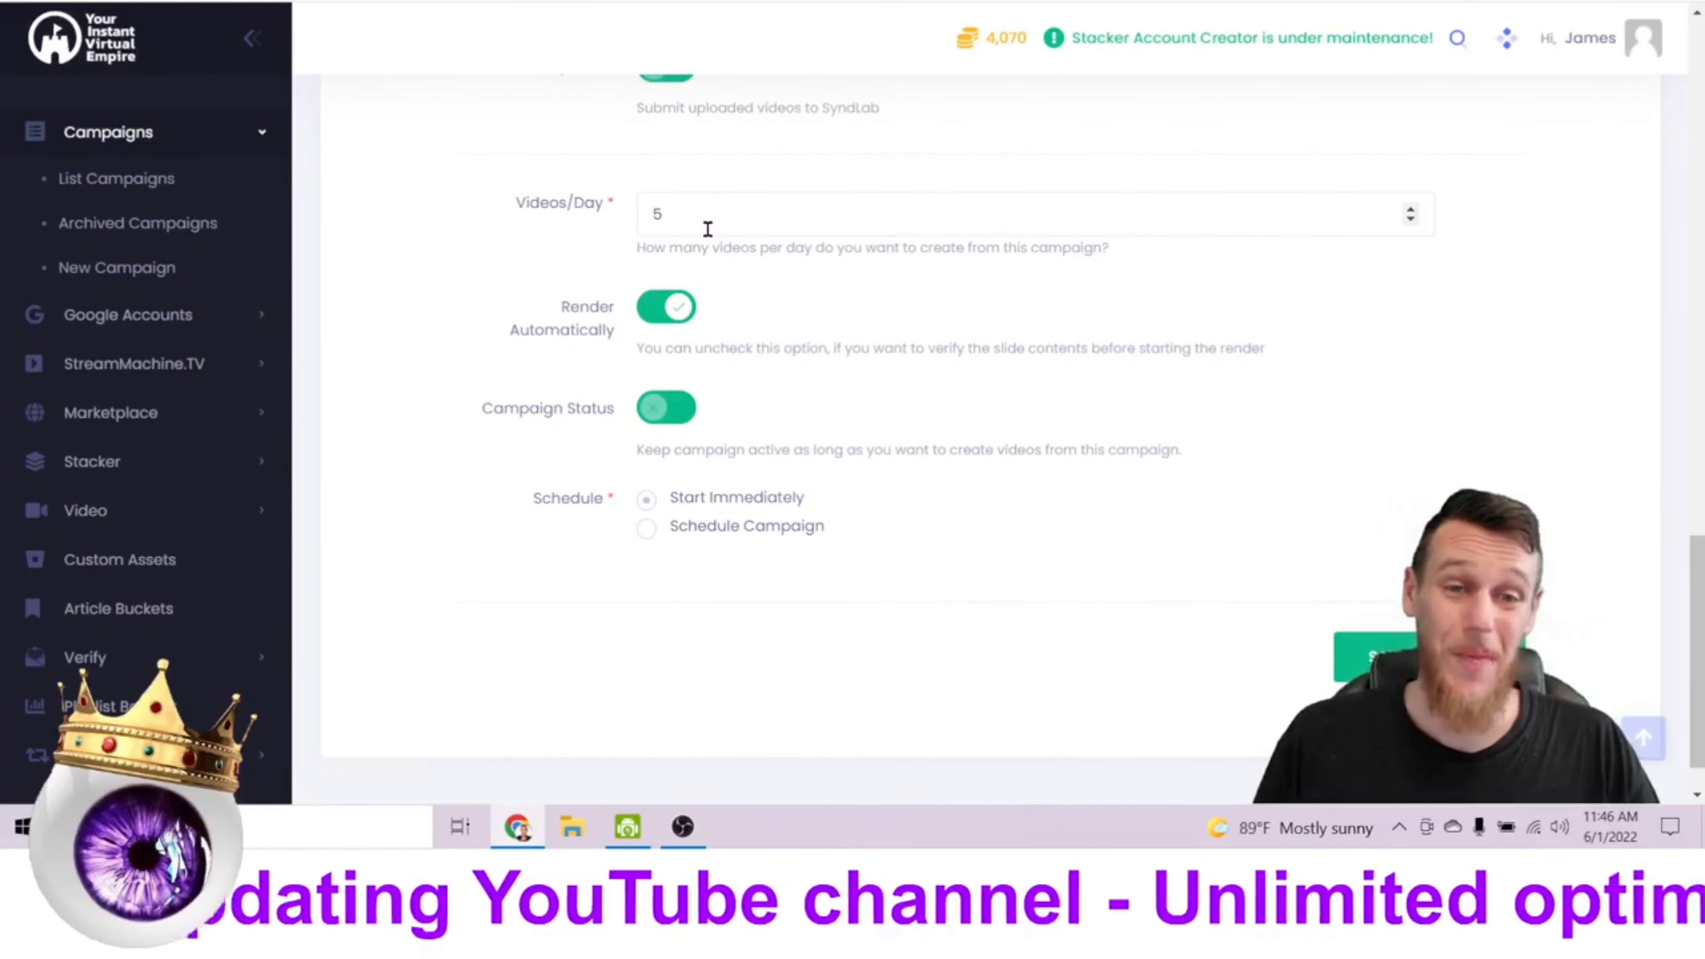
drag(707, 228, 650, 207)
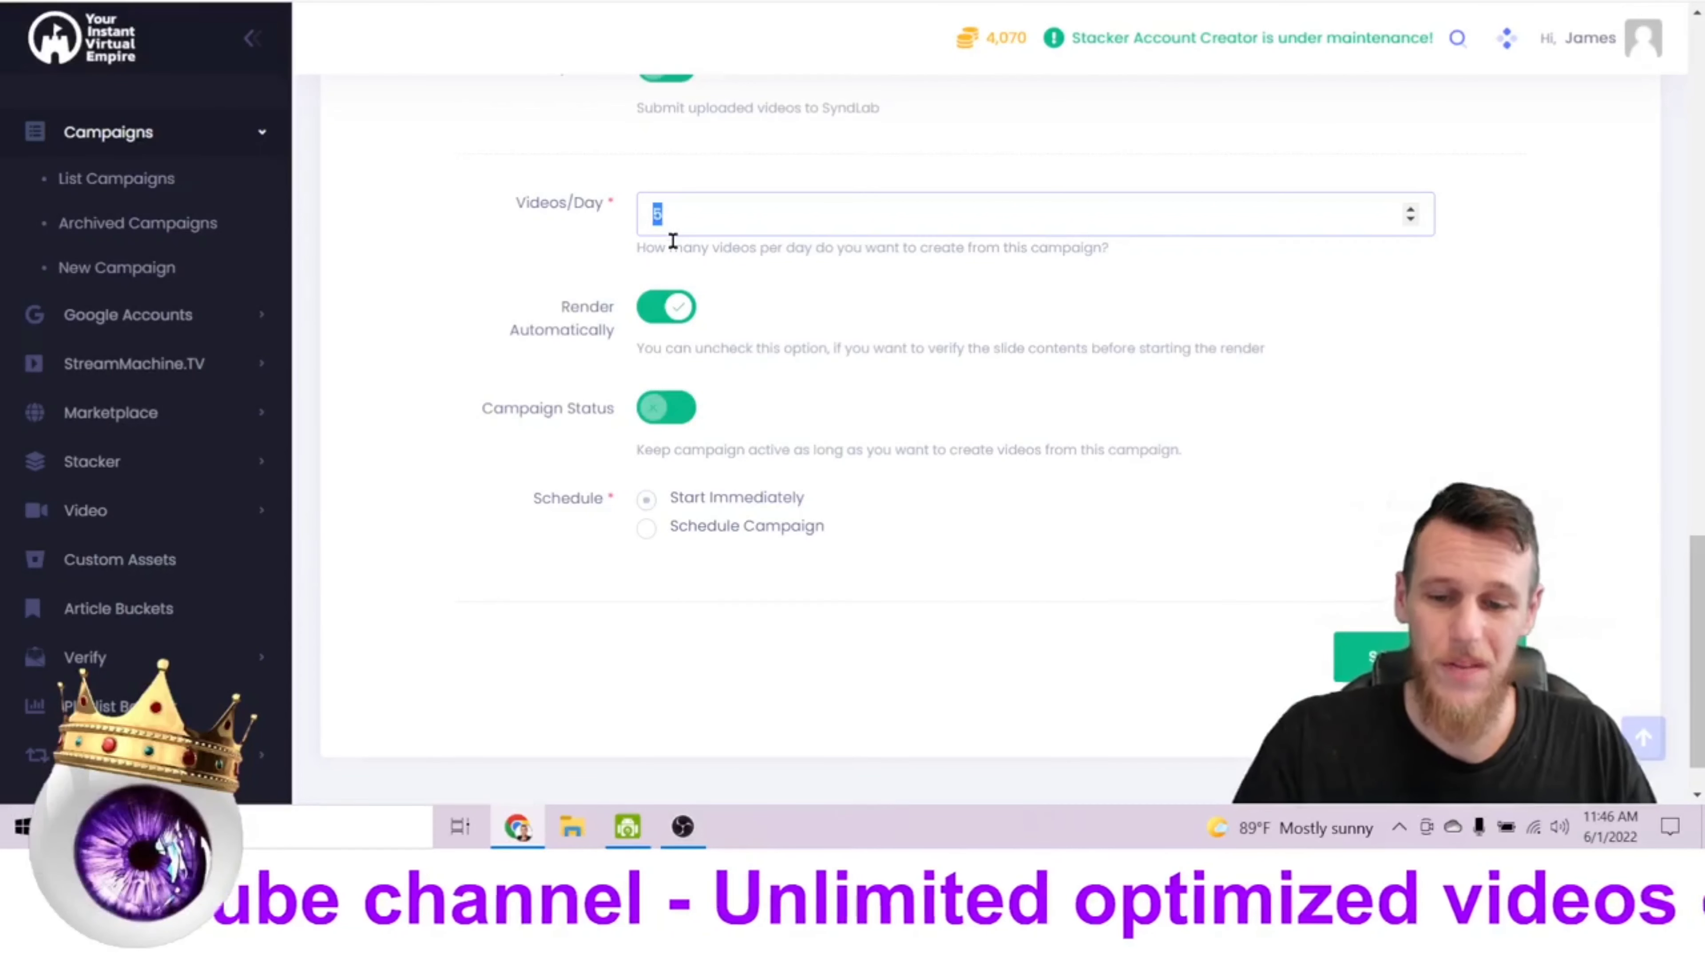
key(BackSpace)
text(10)
key(BackSpace)
key(BackSpace)
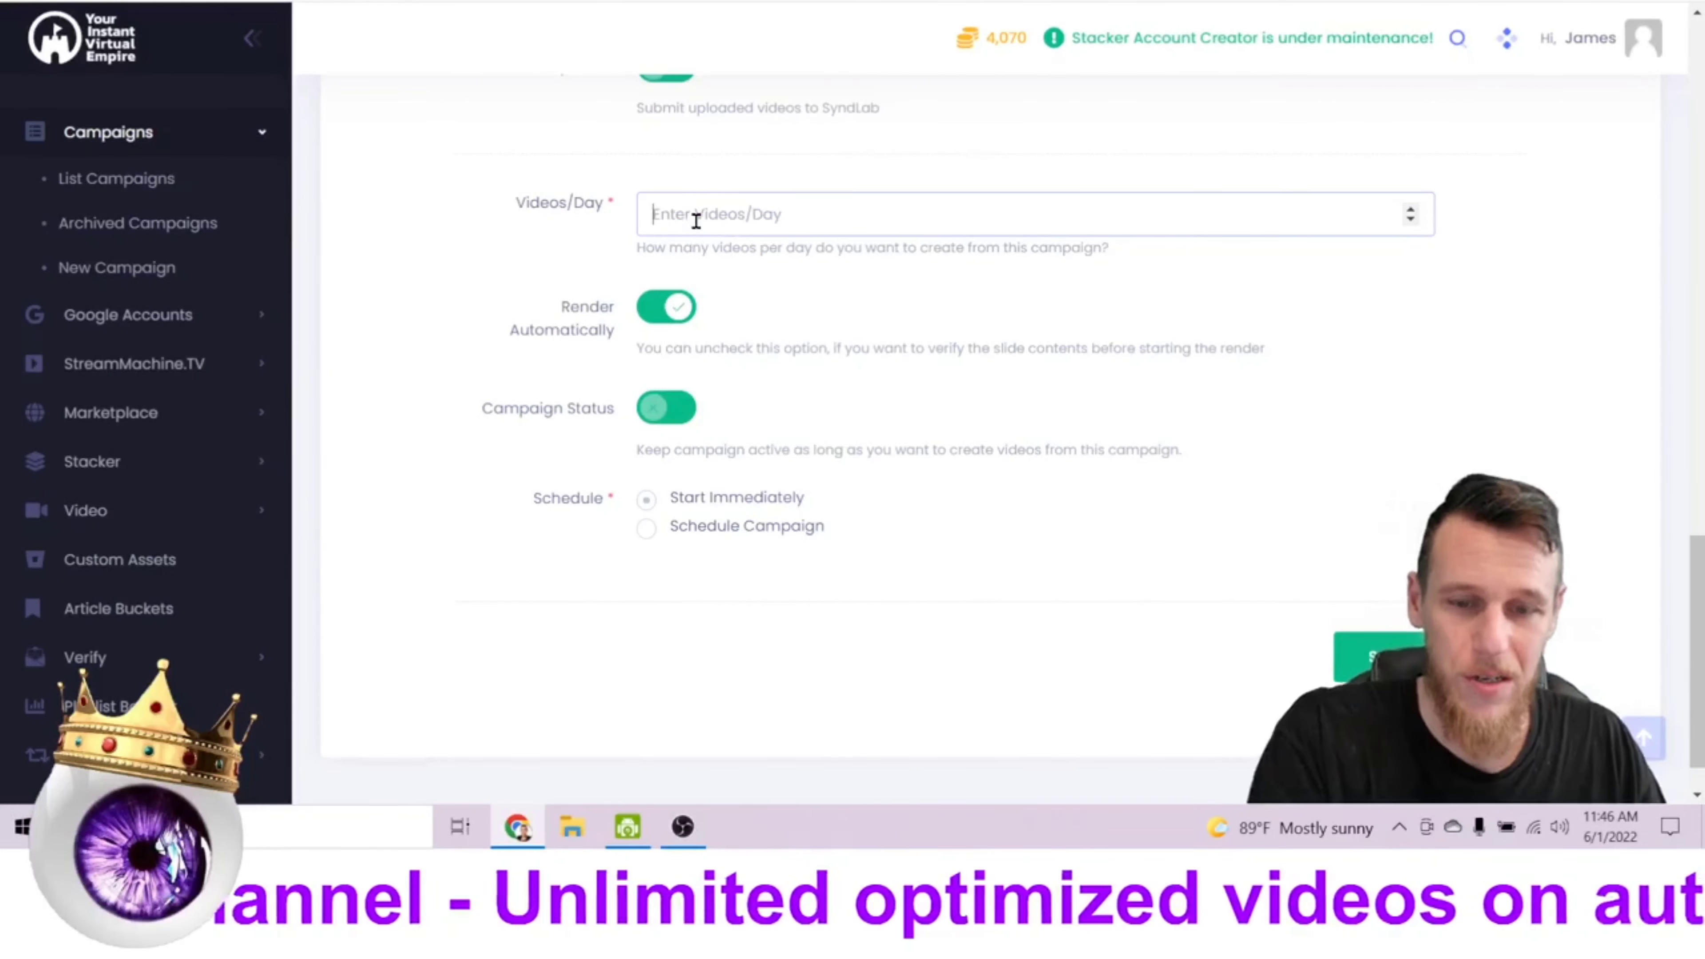
text(5)
click(695, 322)
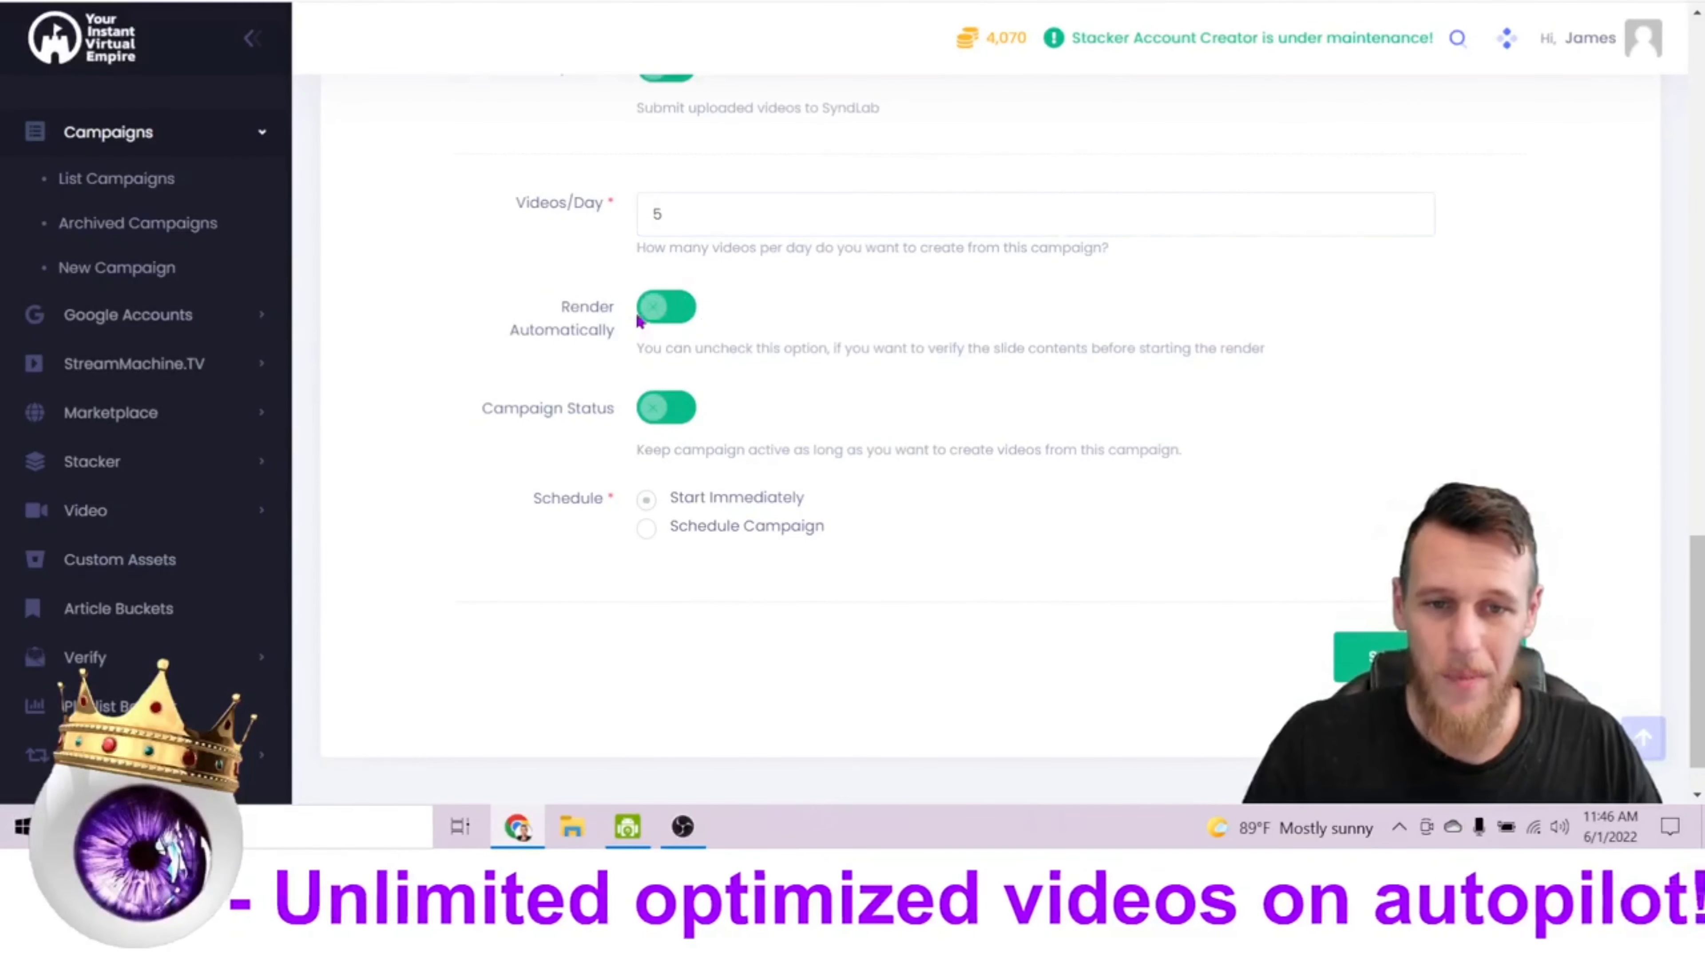
click(657, 311)
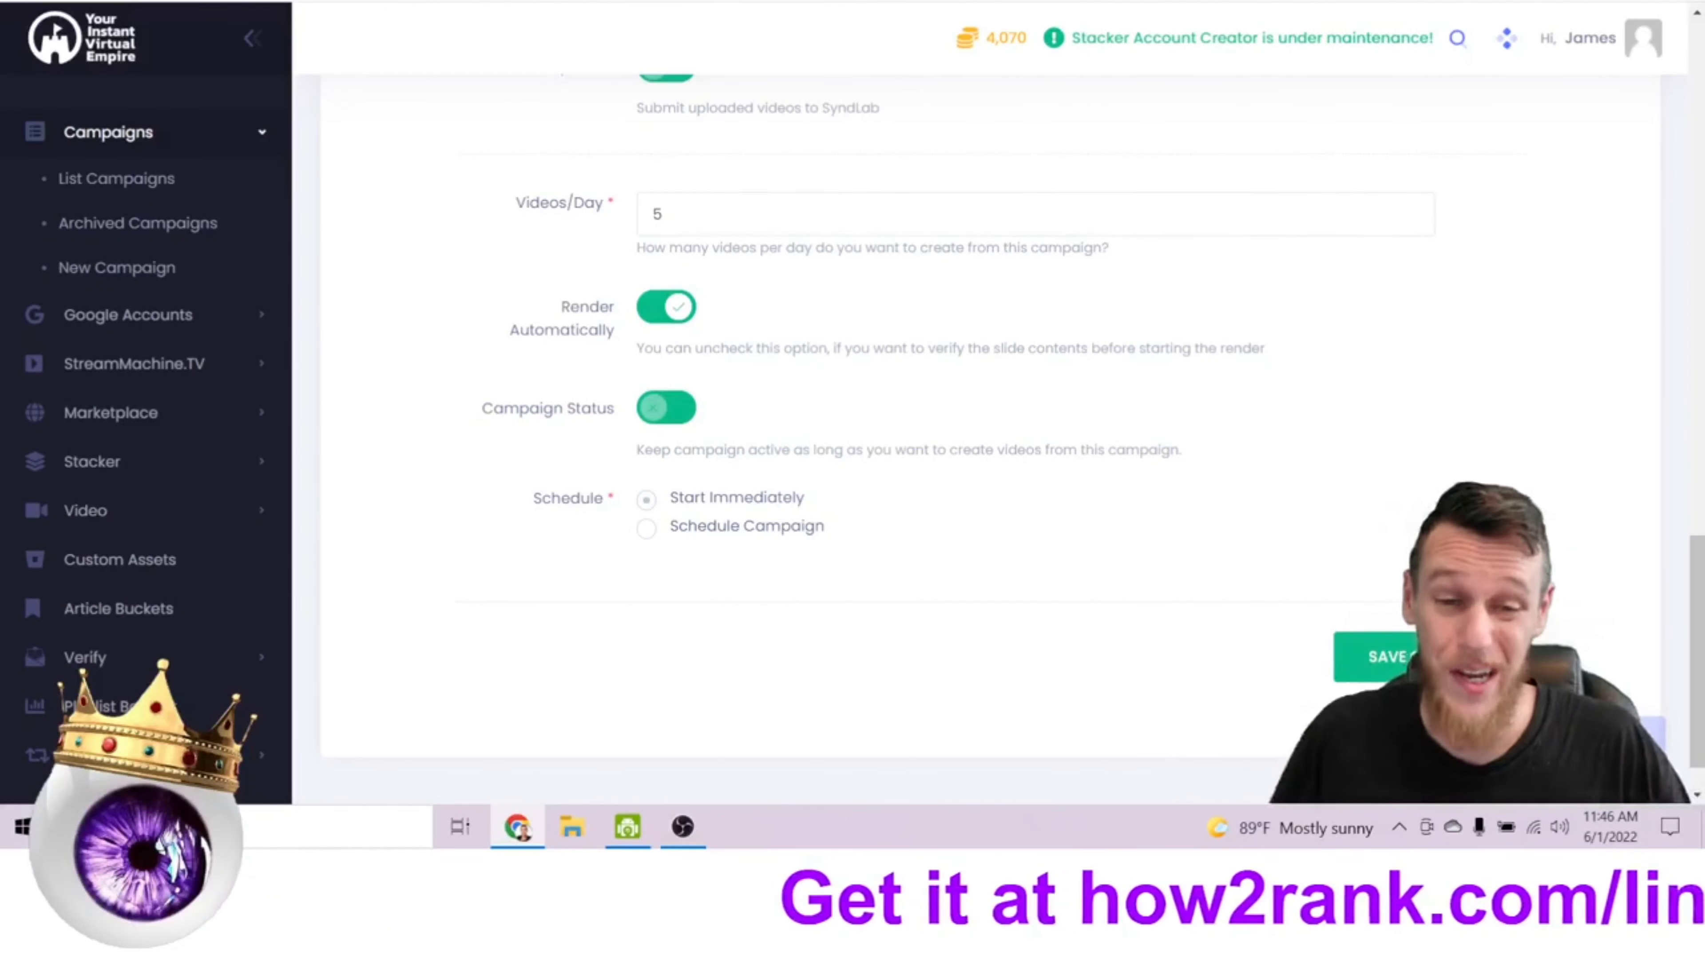
click(680, 306)
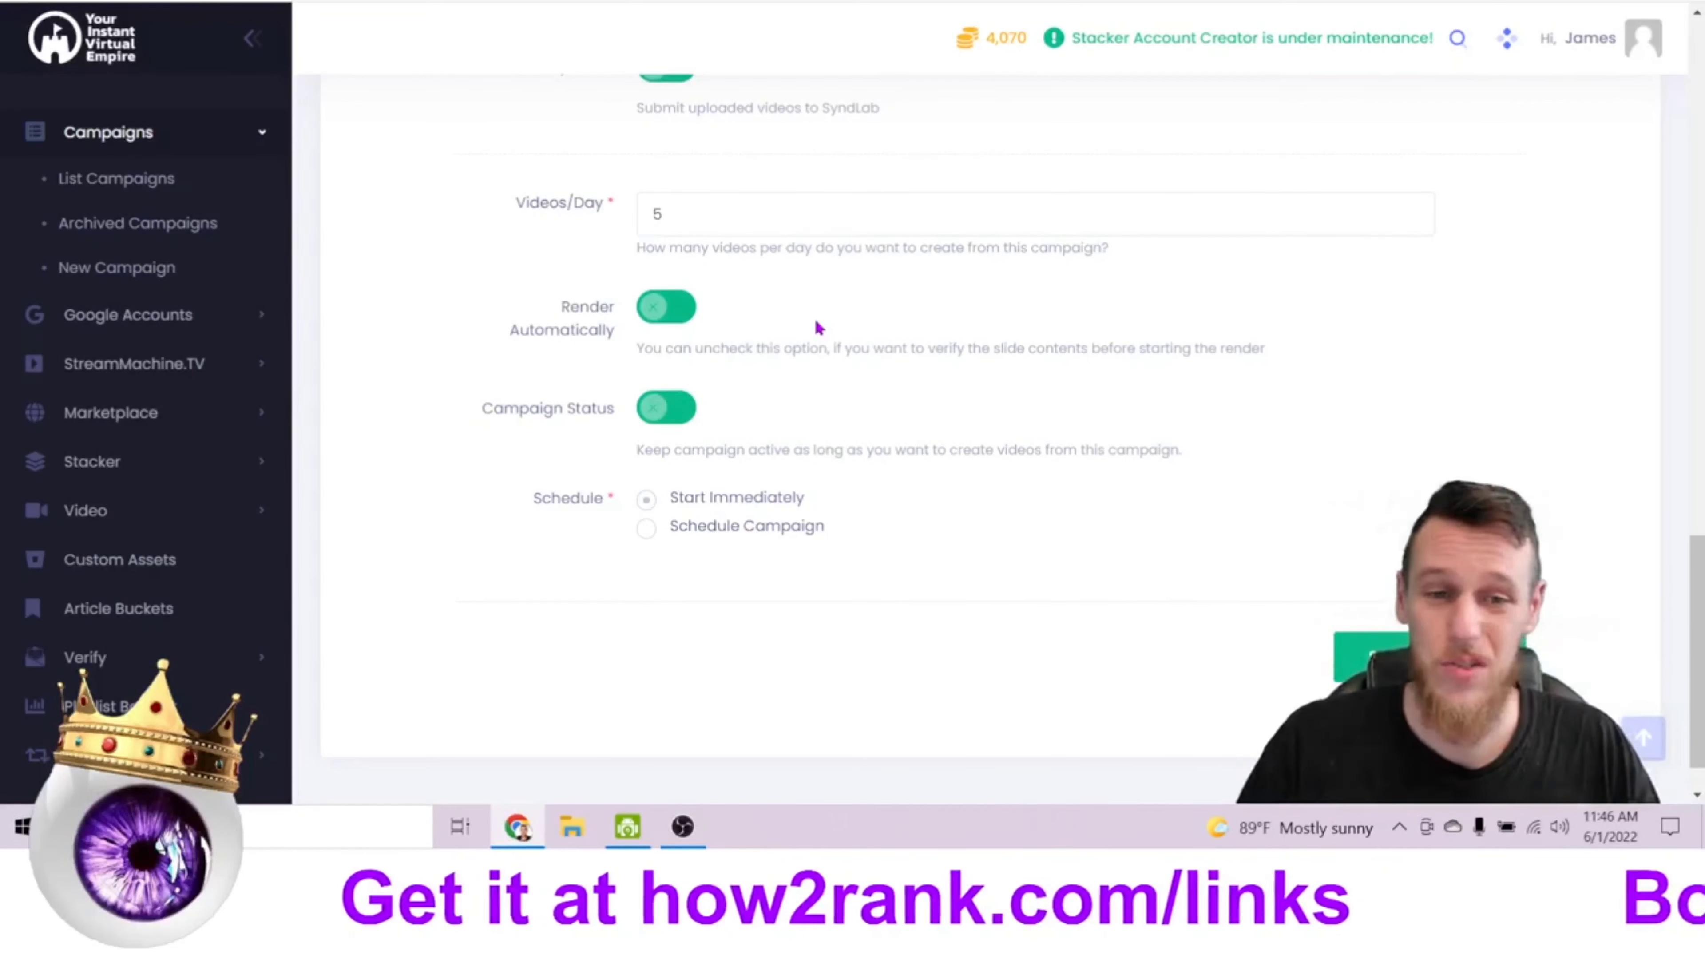
click(661, 313)
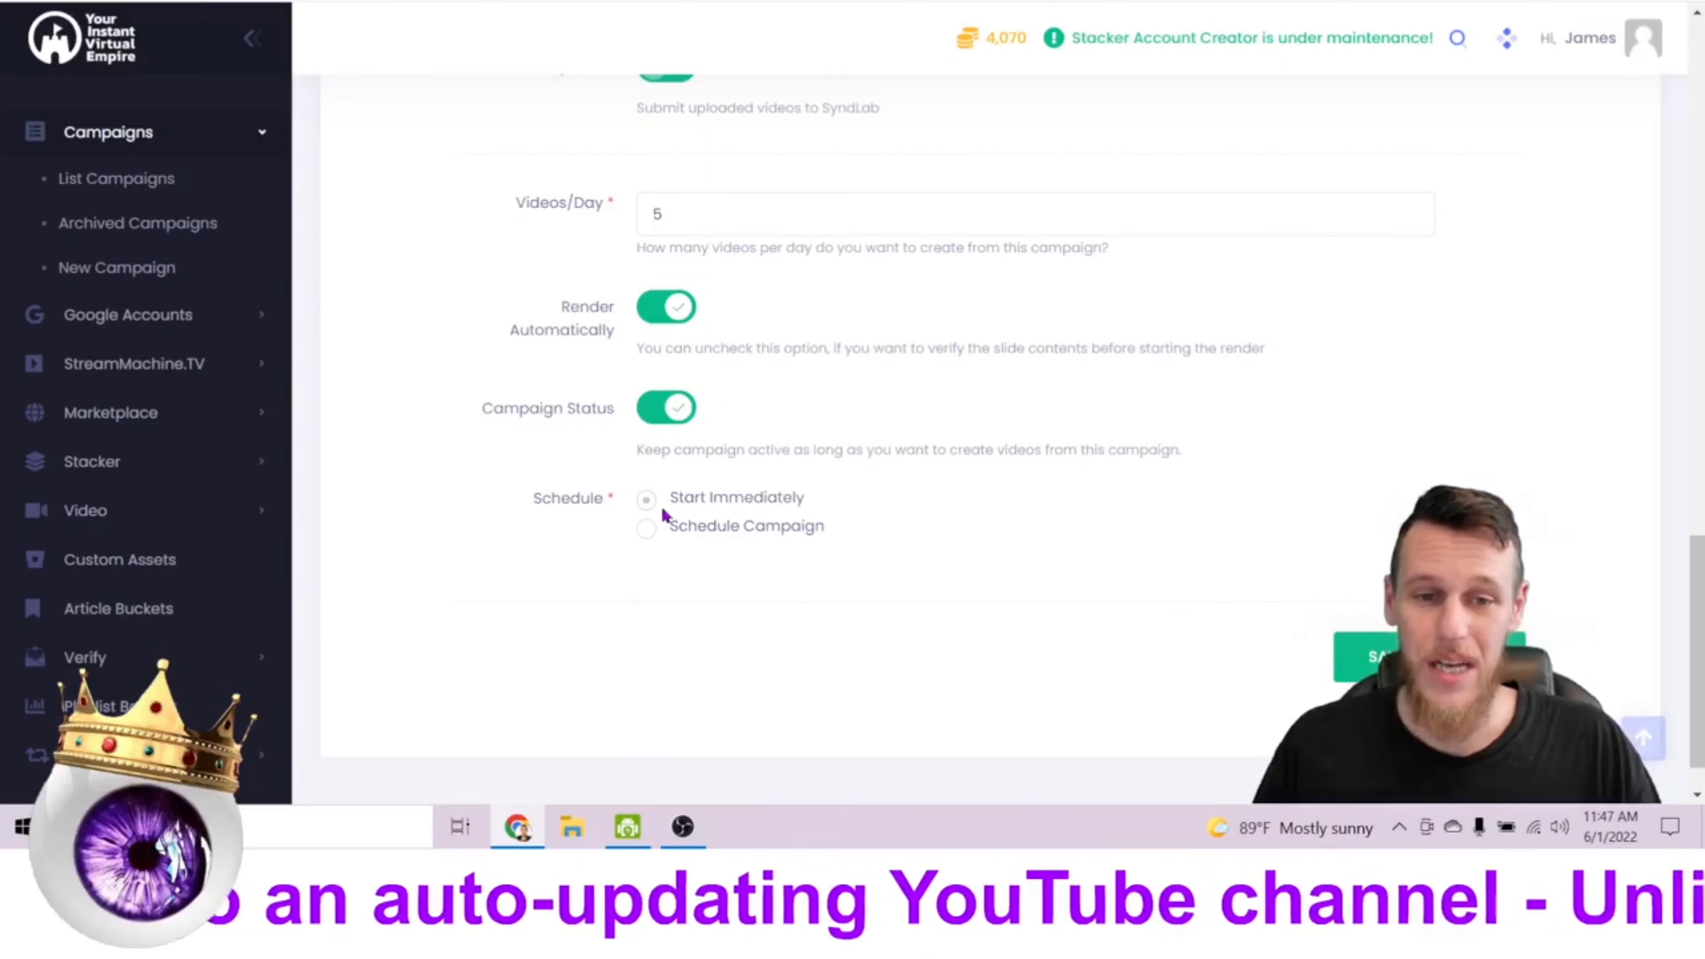
Schedule the campaign to start on June 4, 2022
click(646, 529)
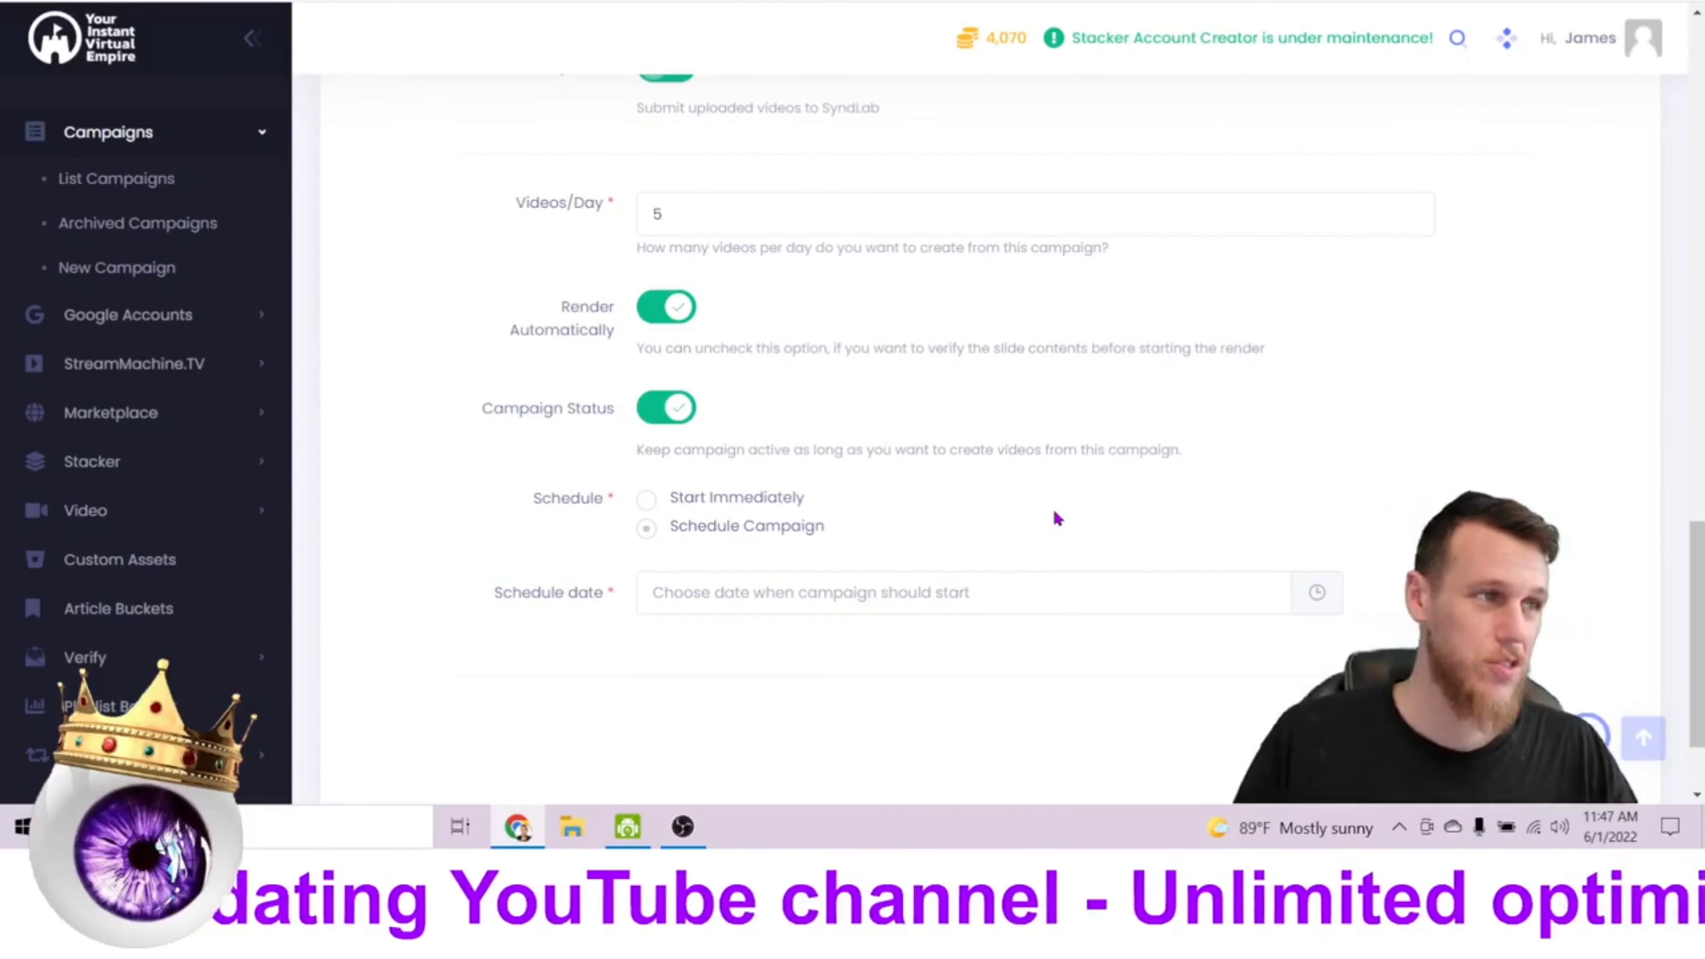
click(943, 585)
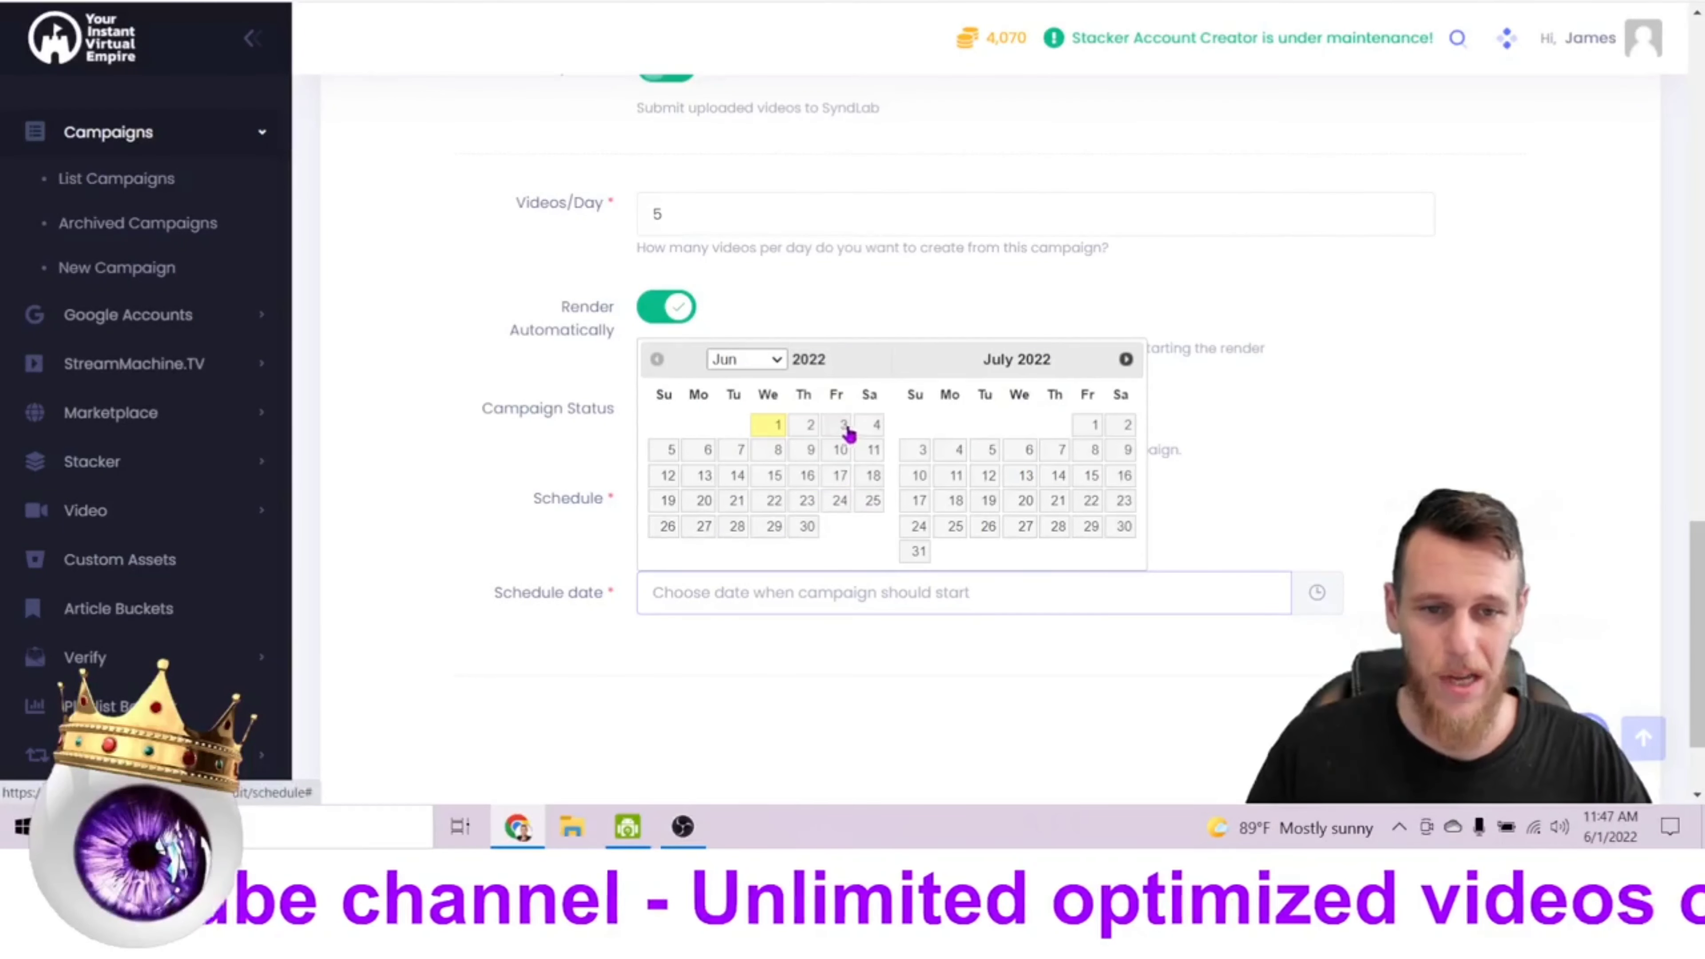
click(866, 428)
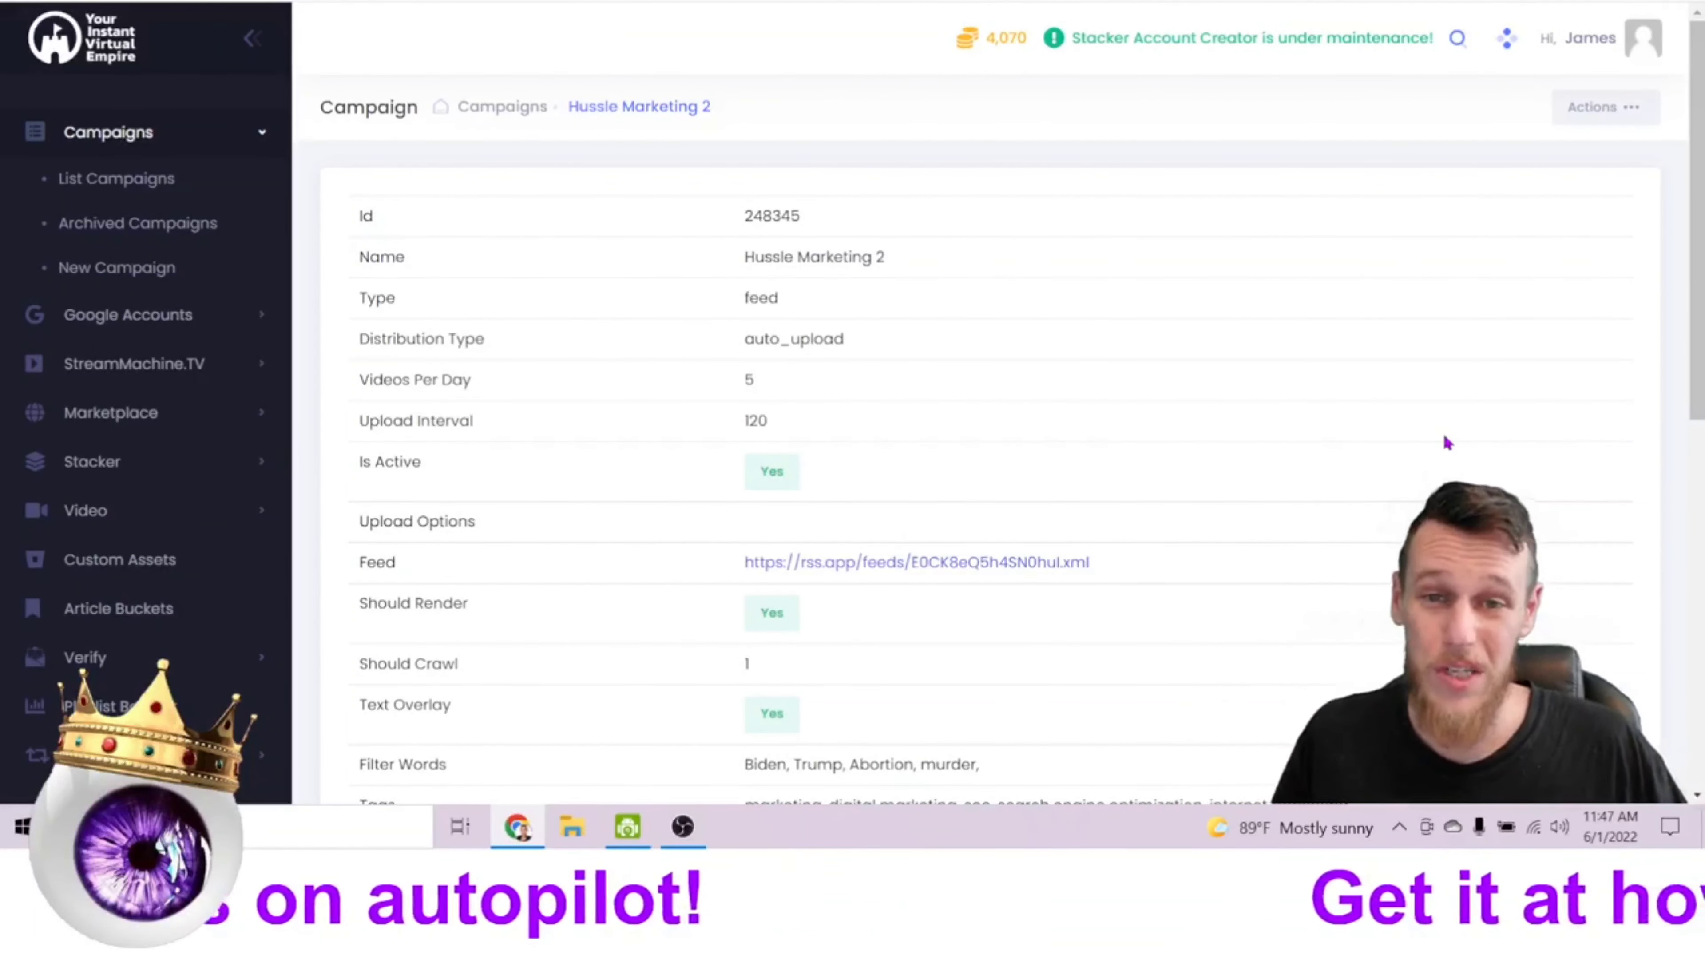
key(ctrl+Tab)
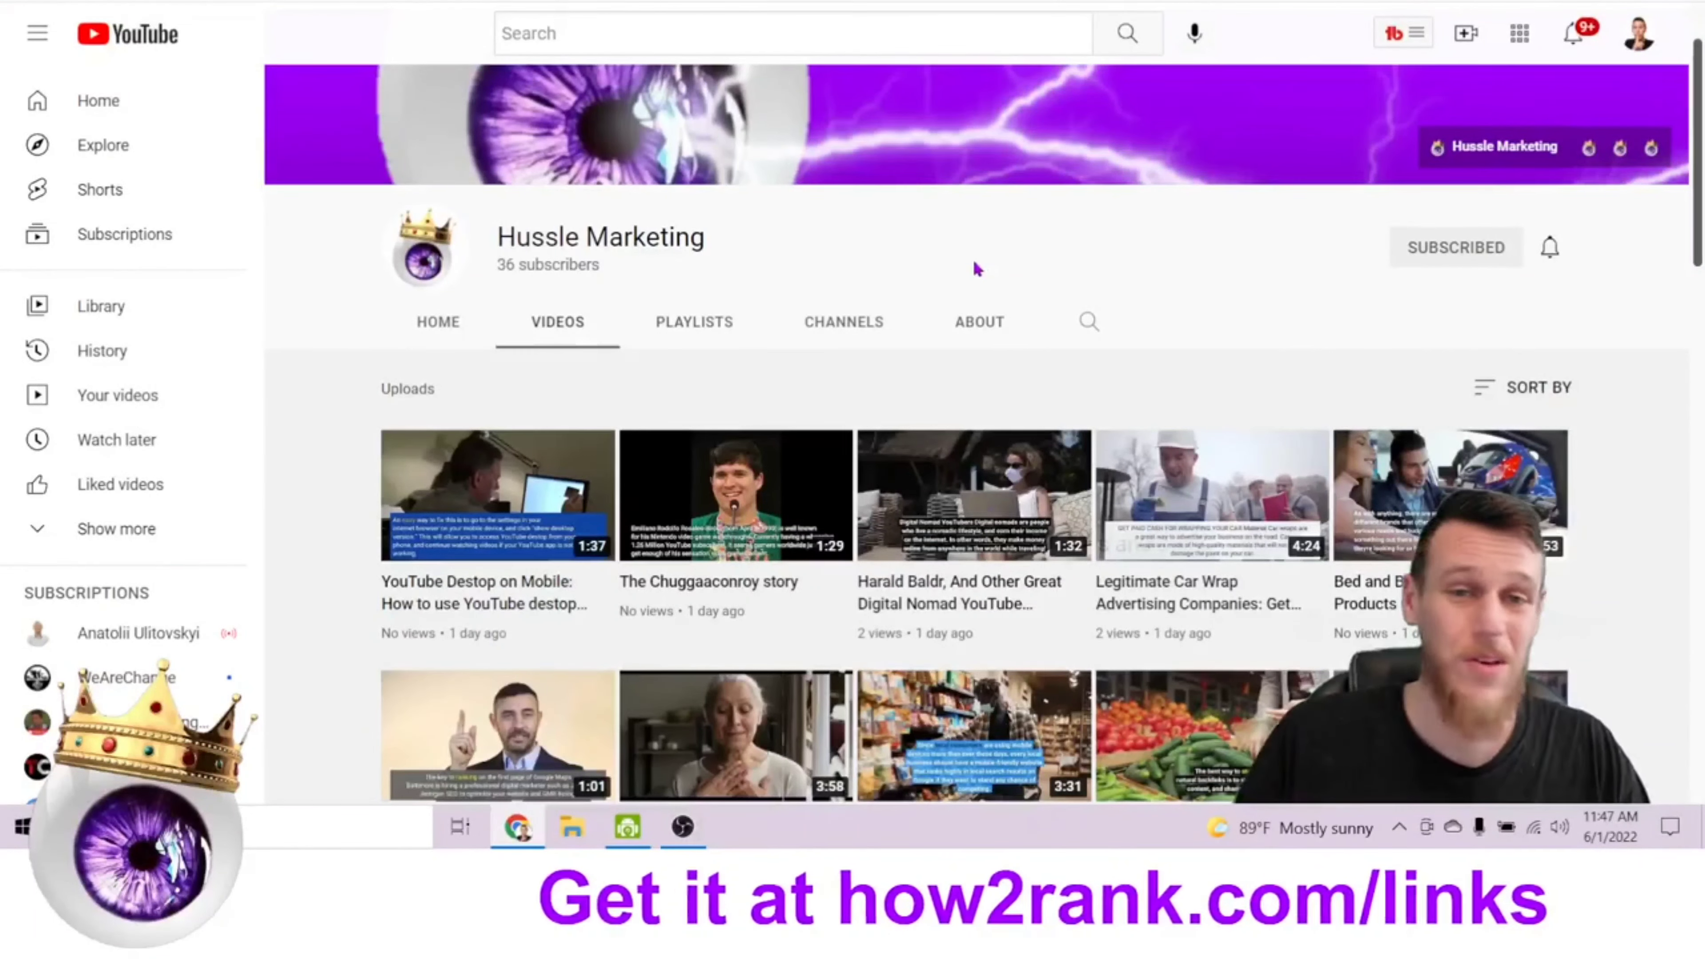
key(ctrl+Tab)
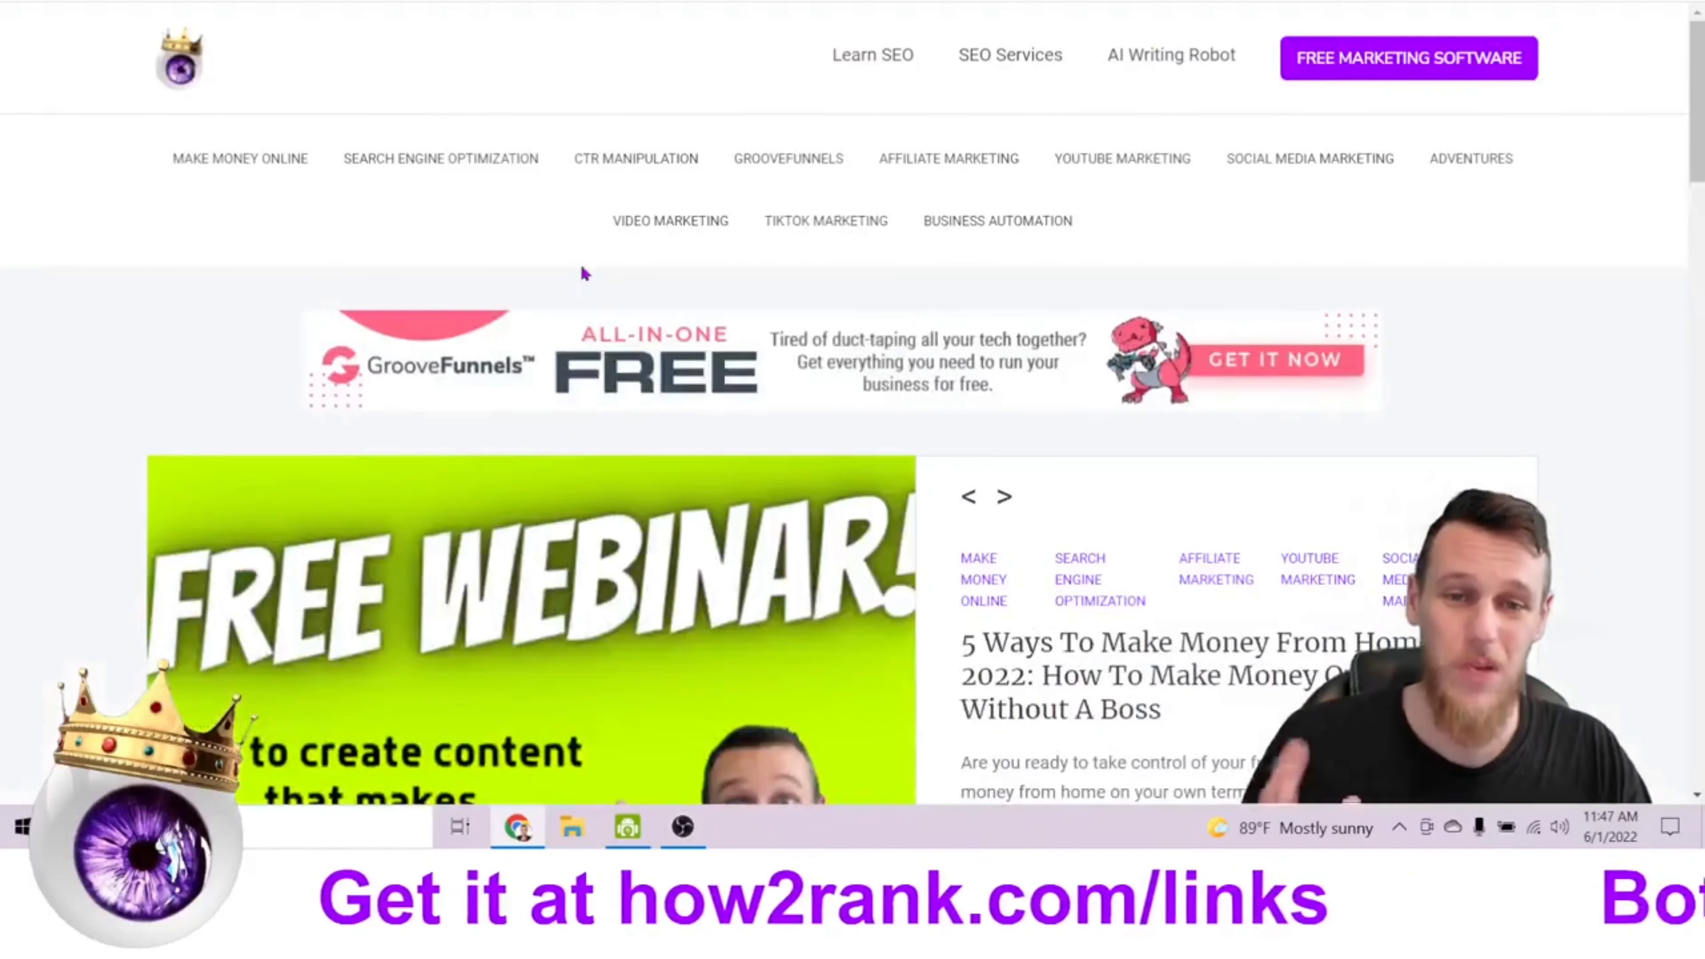
key(ctrl+shift+Tab)
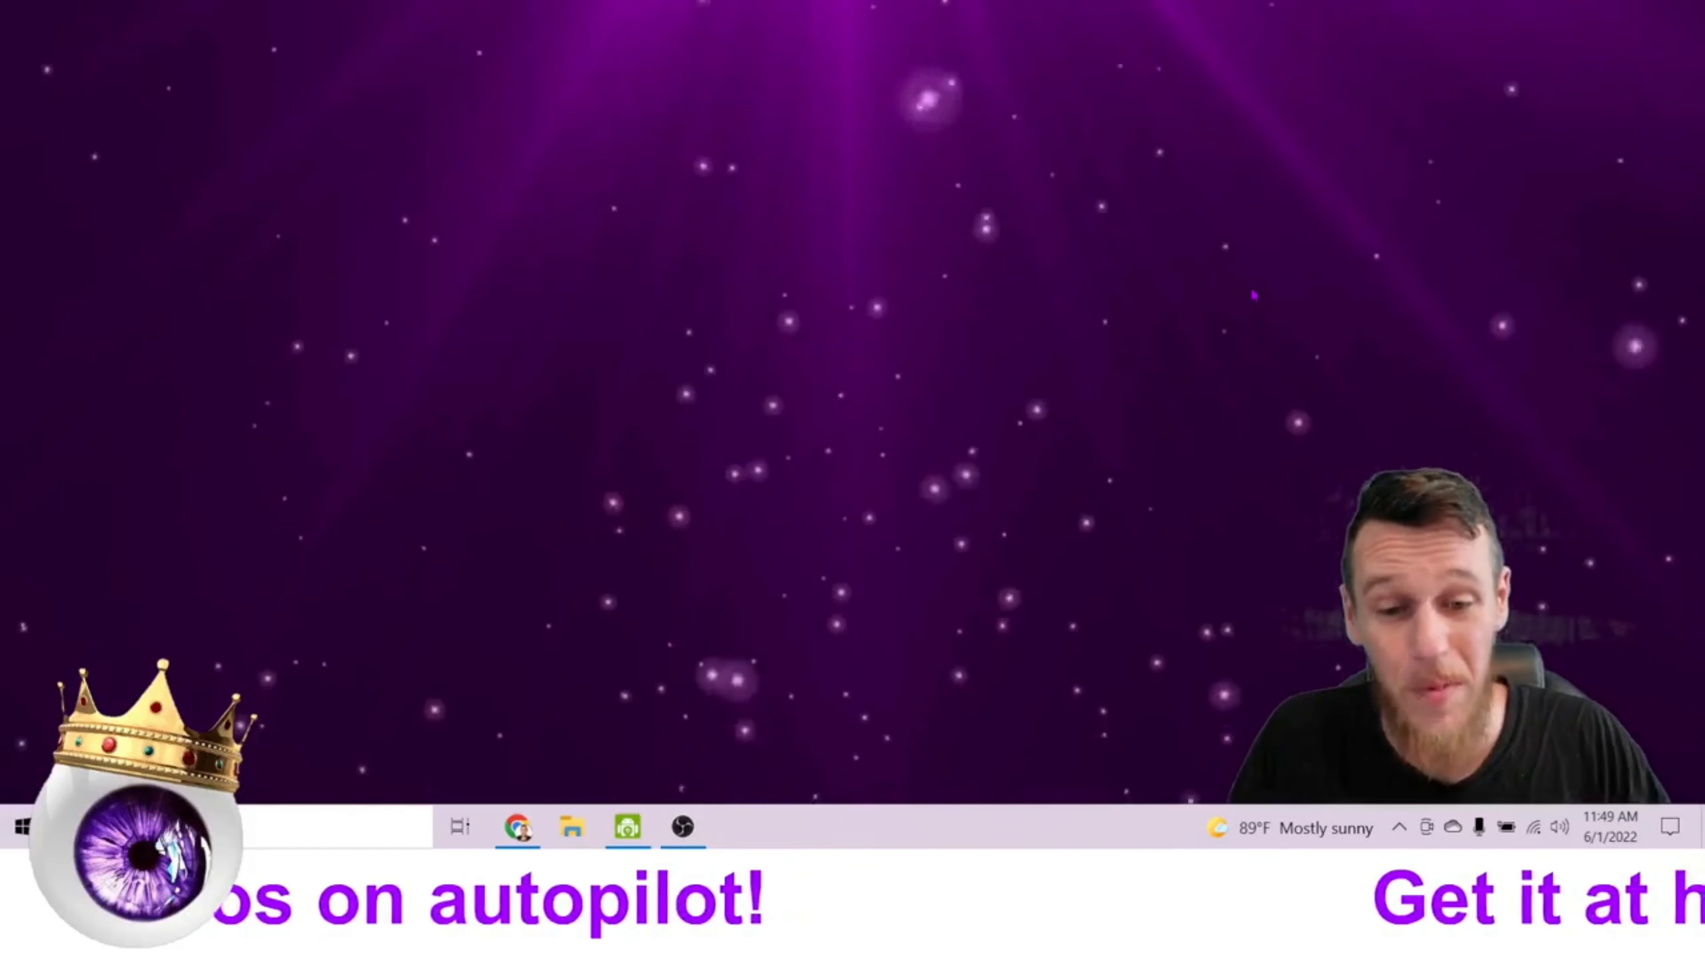
Scroll through the sales landing page, then minimize the browser to show the desktop
click(530, 830)
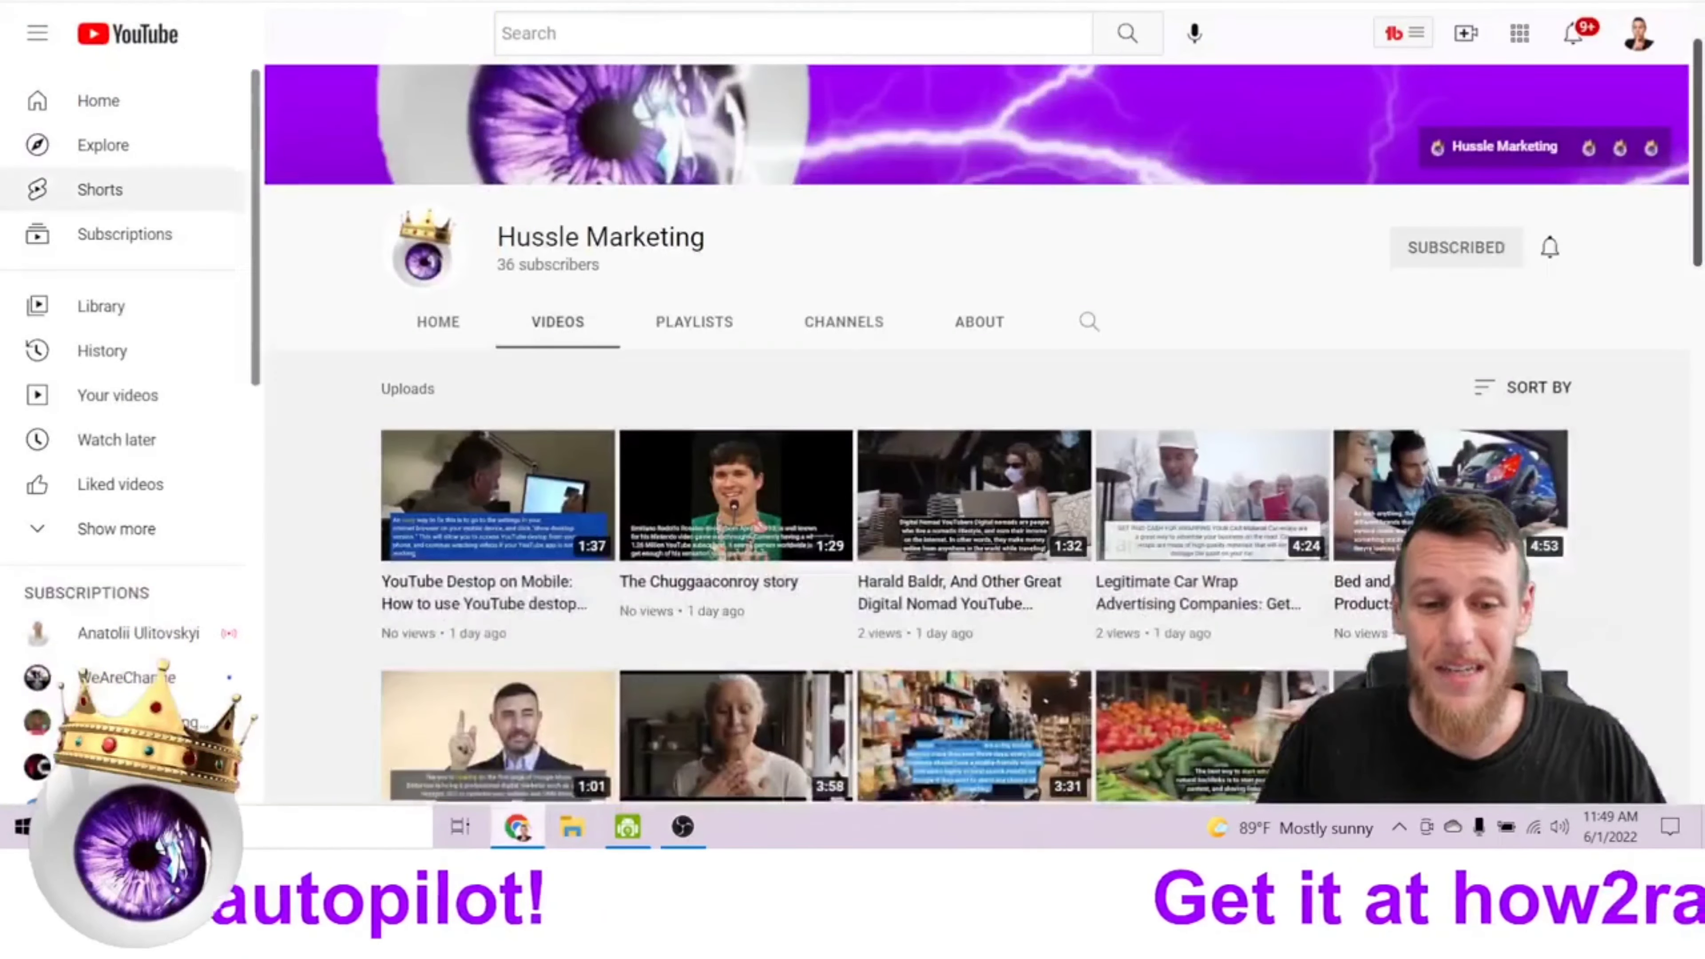
key(ctrl+Tab)
scroll(1560, 457, down, 15)
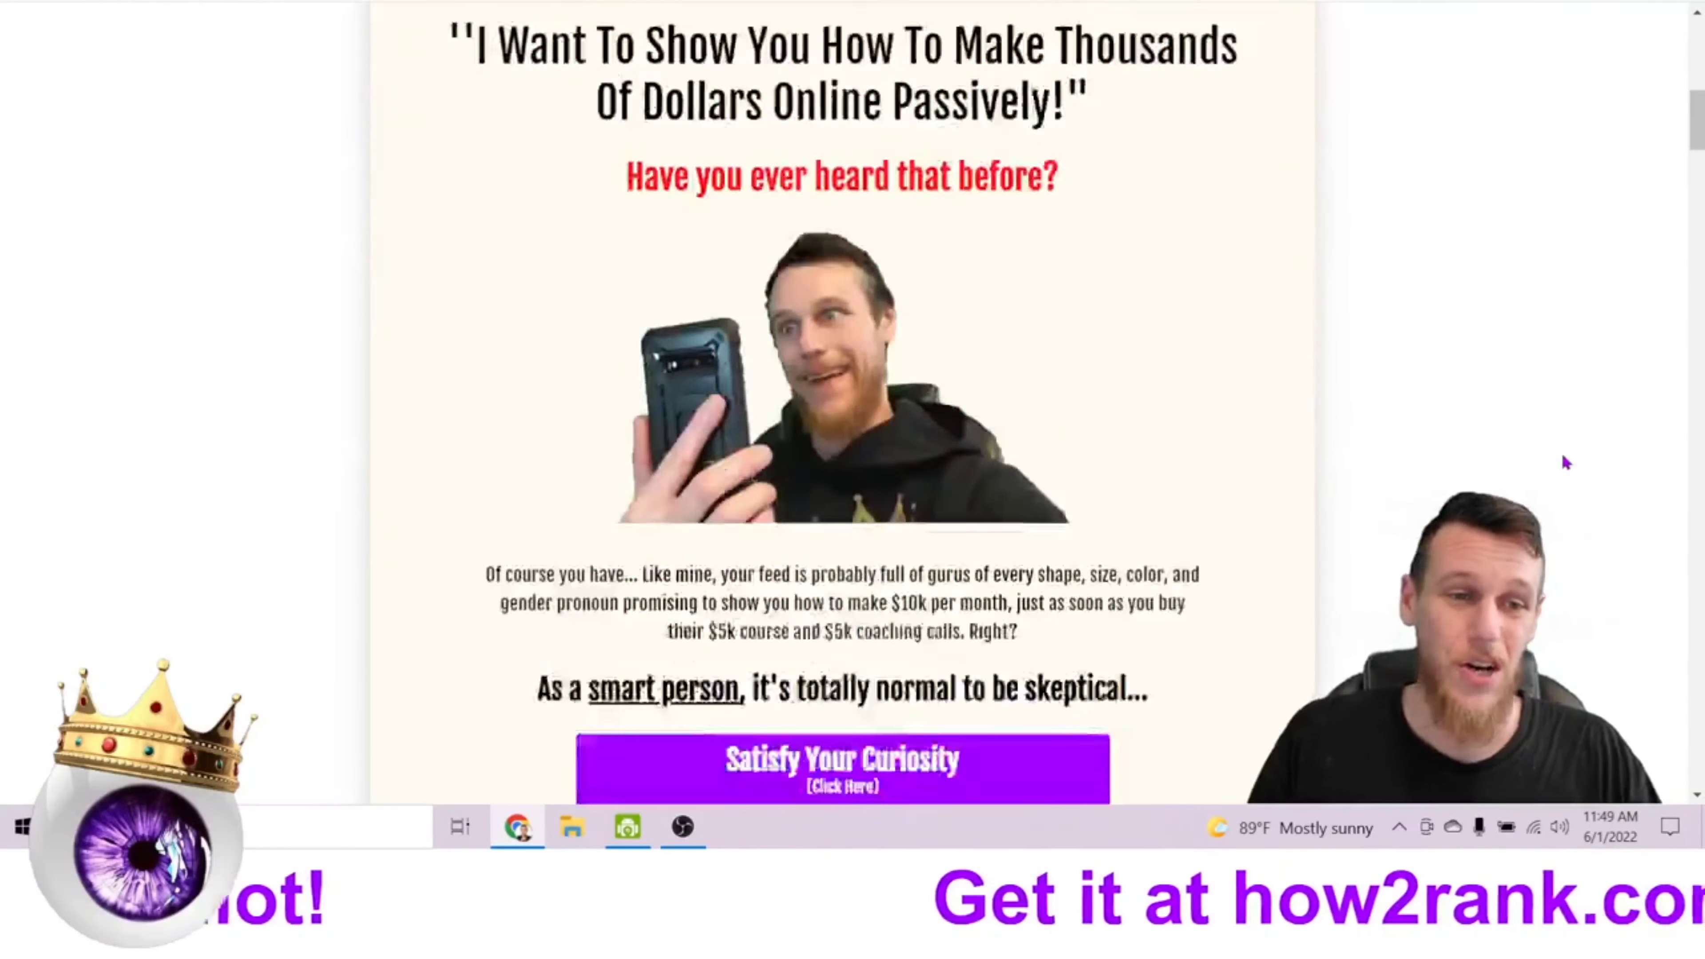
scroll(1564, 462, down, 20)
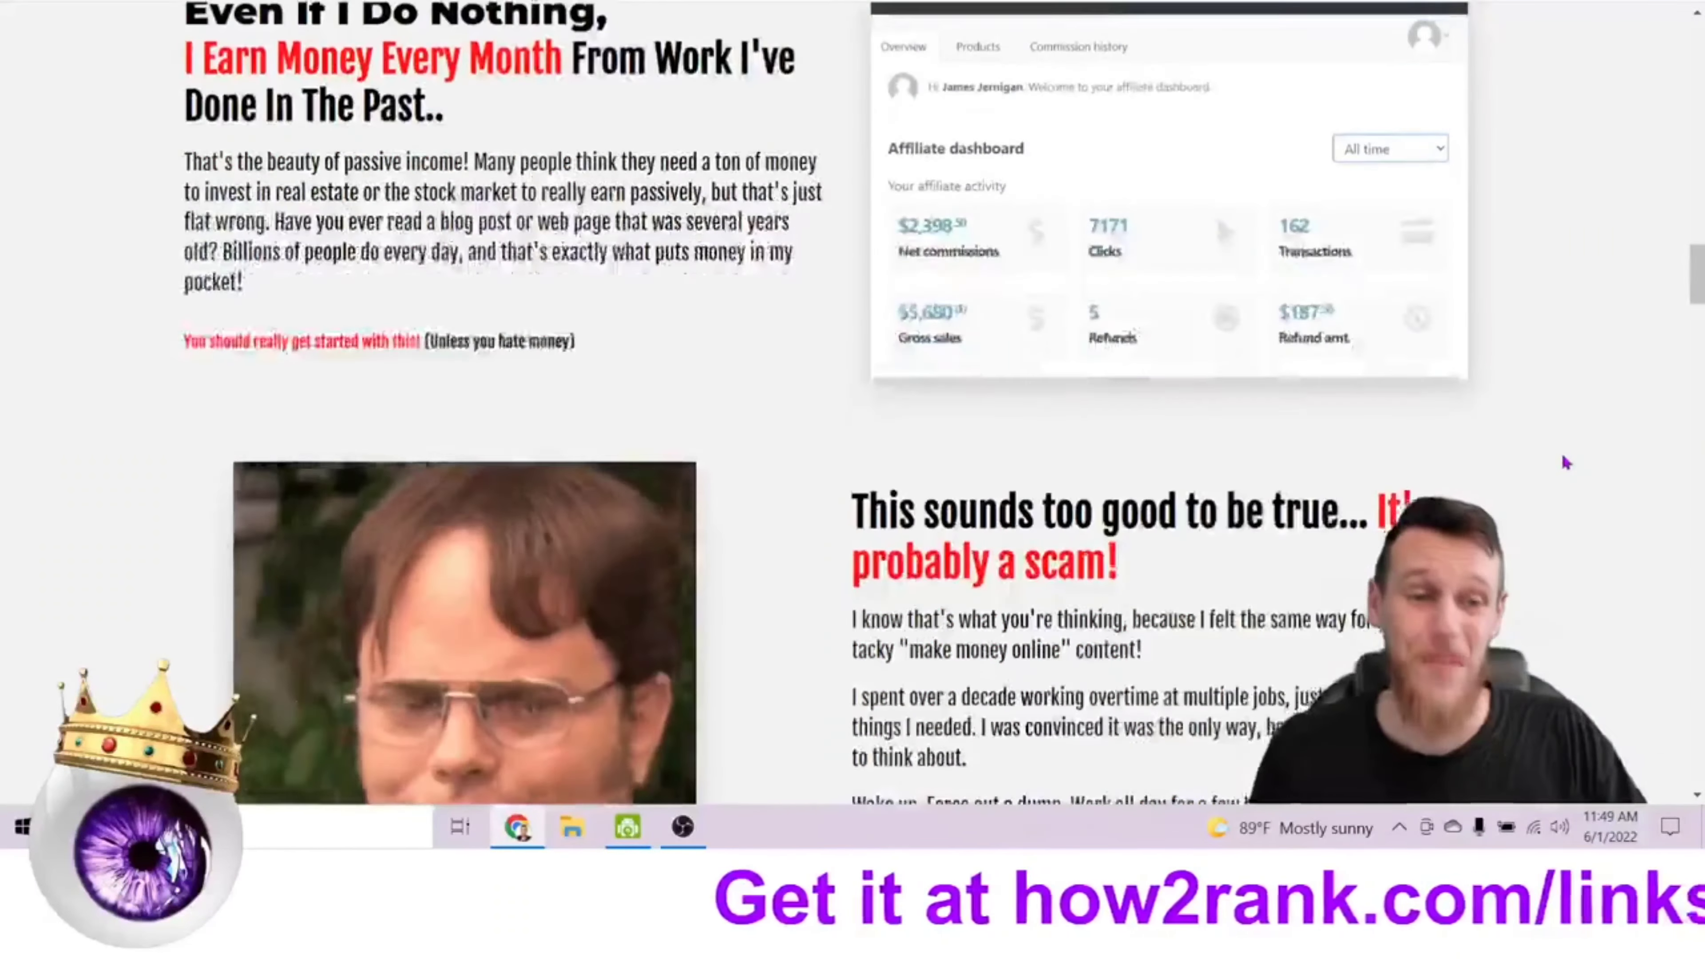
scroll(1566, 462, down, 15)
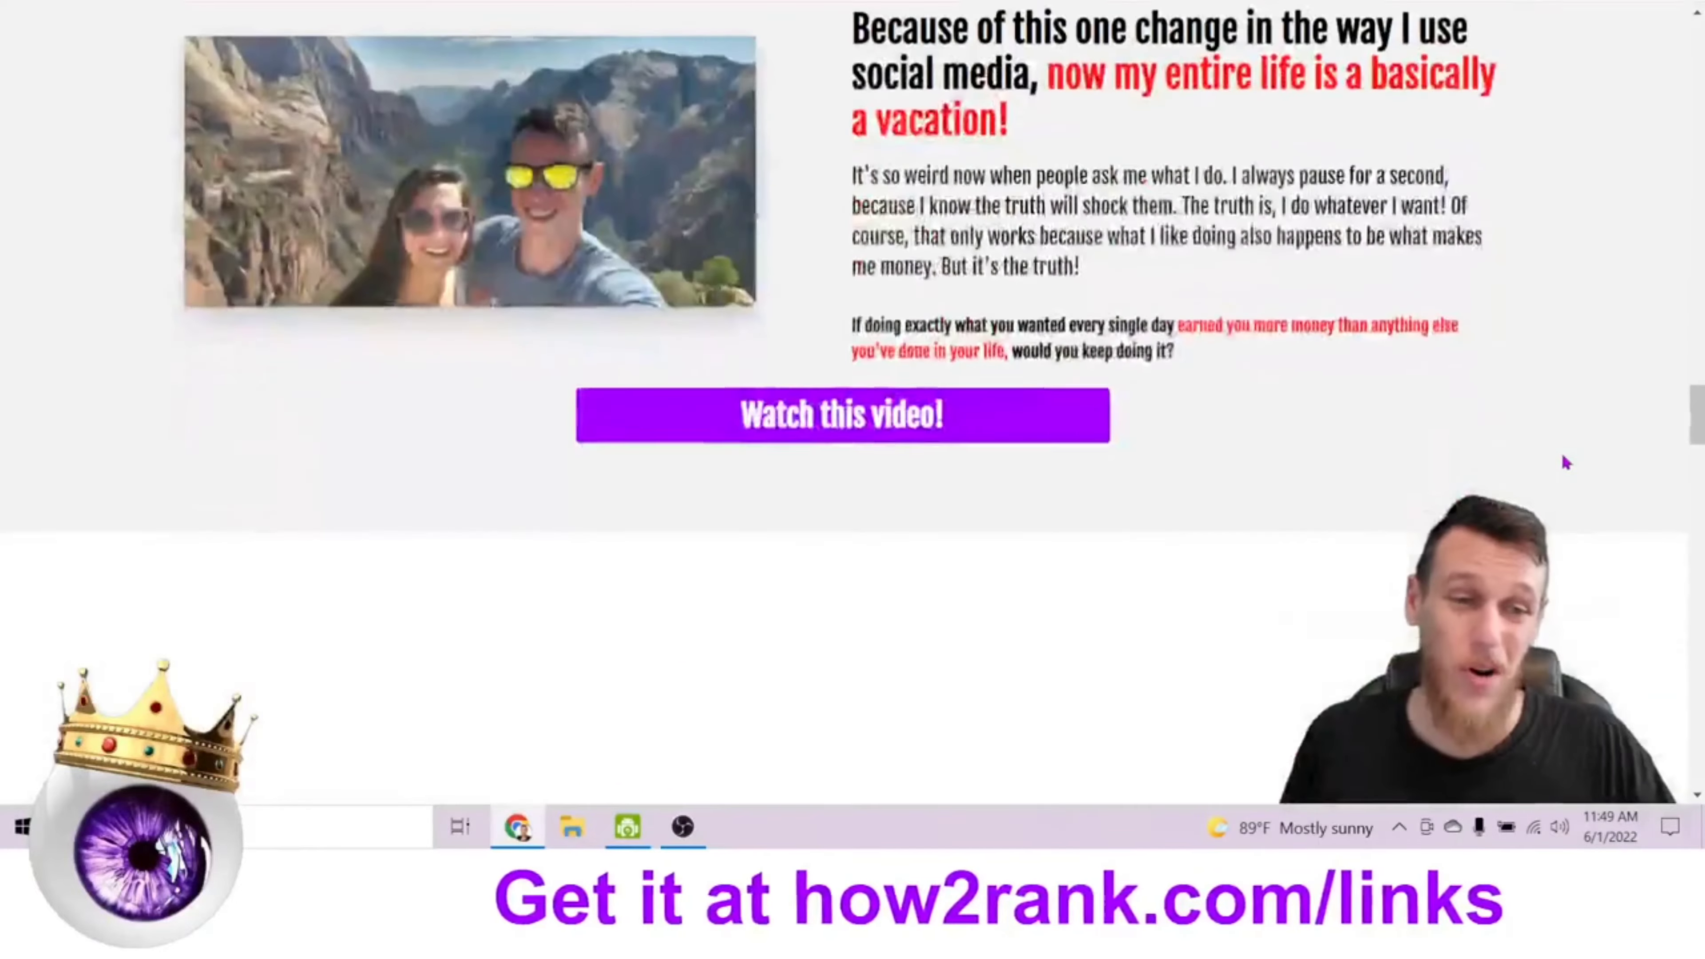
key(super+d)
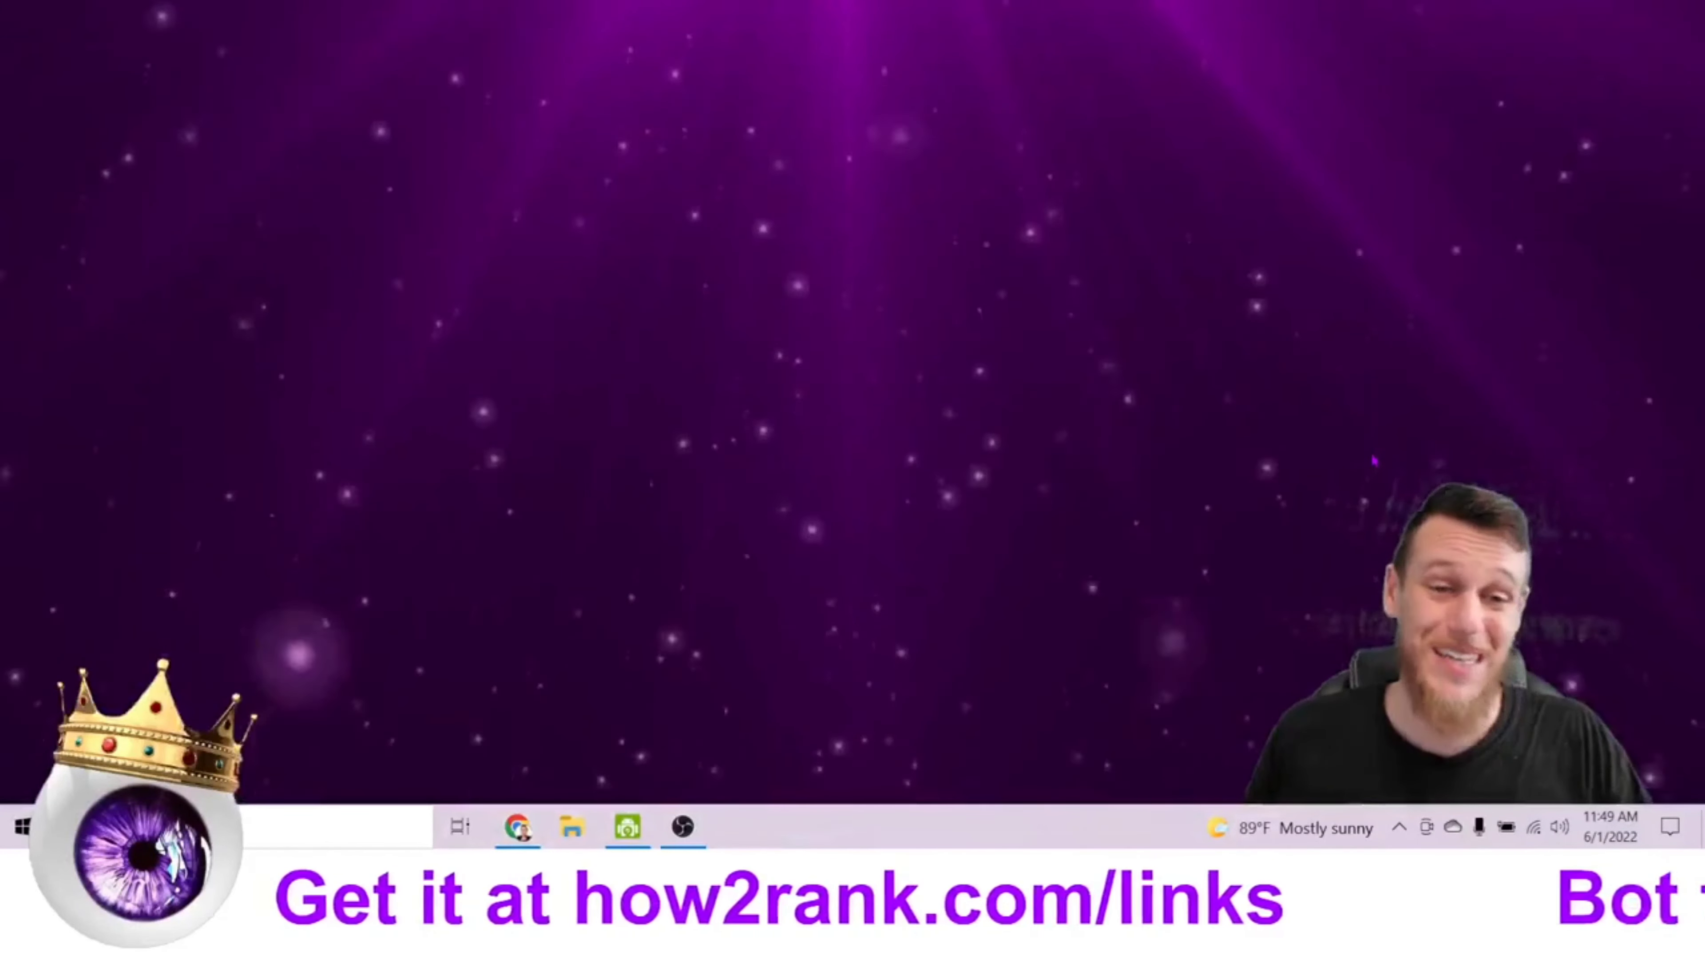